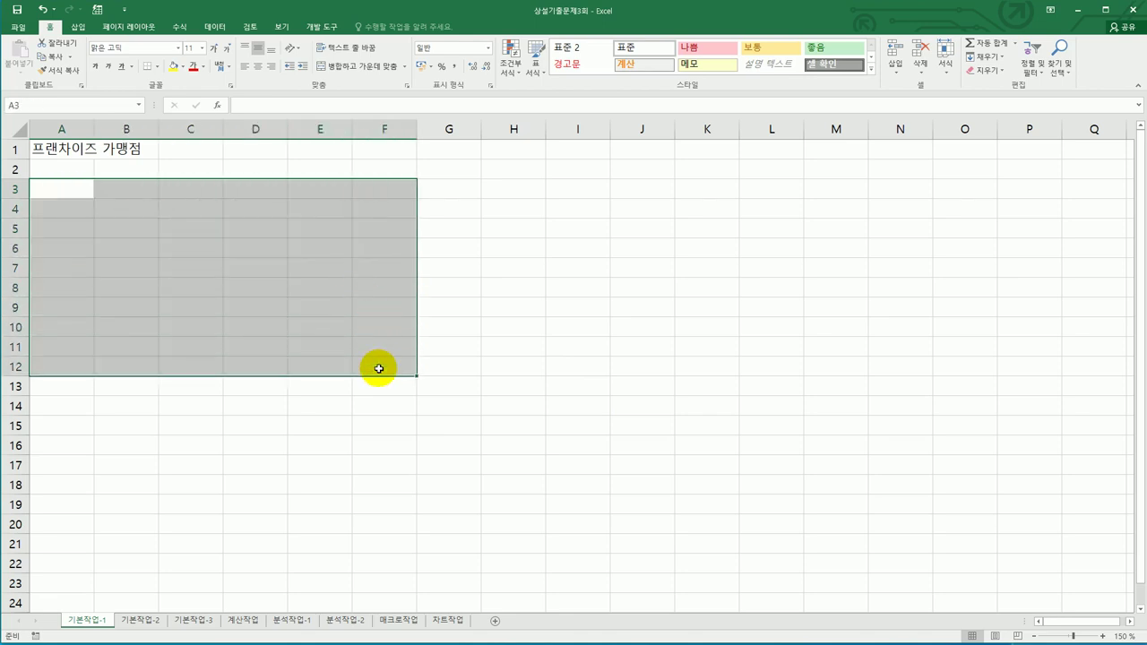
- On sheet 기본작업-2, merge and center the title across A1:G1
{"action": "left_click", "coordinate": [143, 622]}
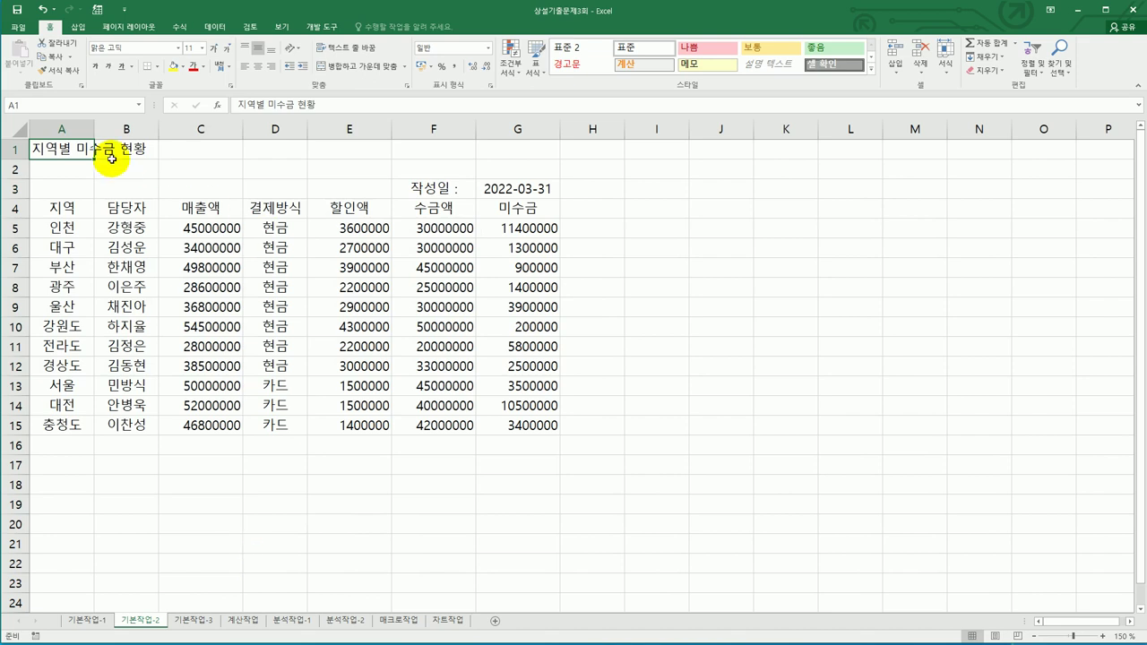
{"action": "left_click_drag", "start_coordinate": [77, 148], "coordinate": [493, 150]}
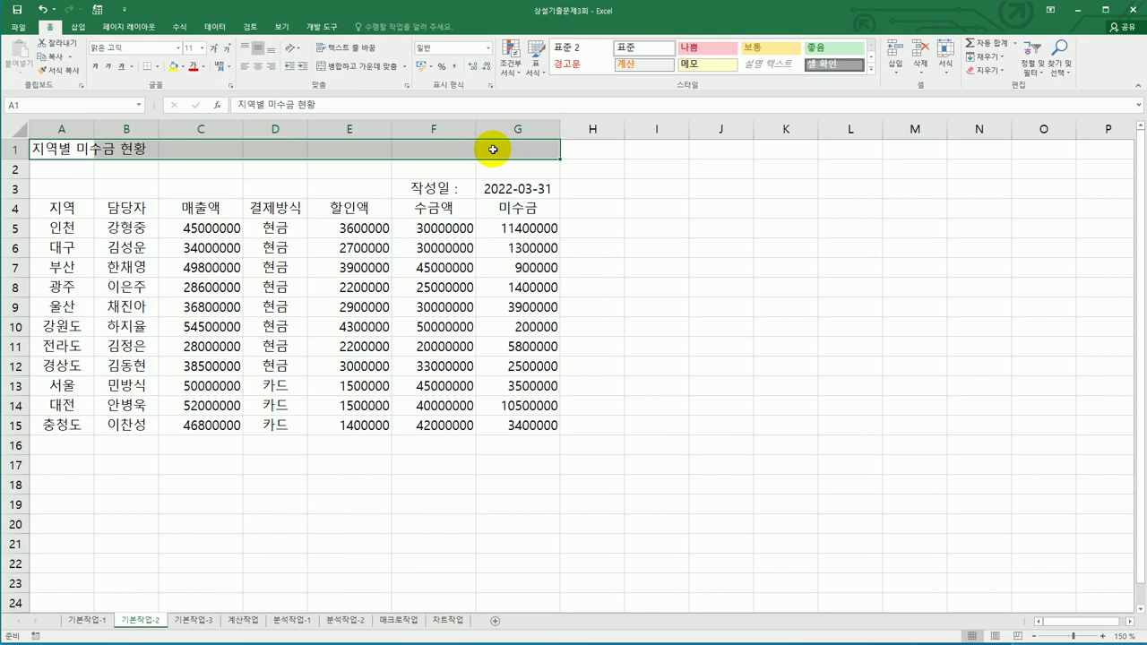
{"action": "left_click", "coordinate": [351, 69]}
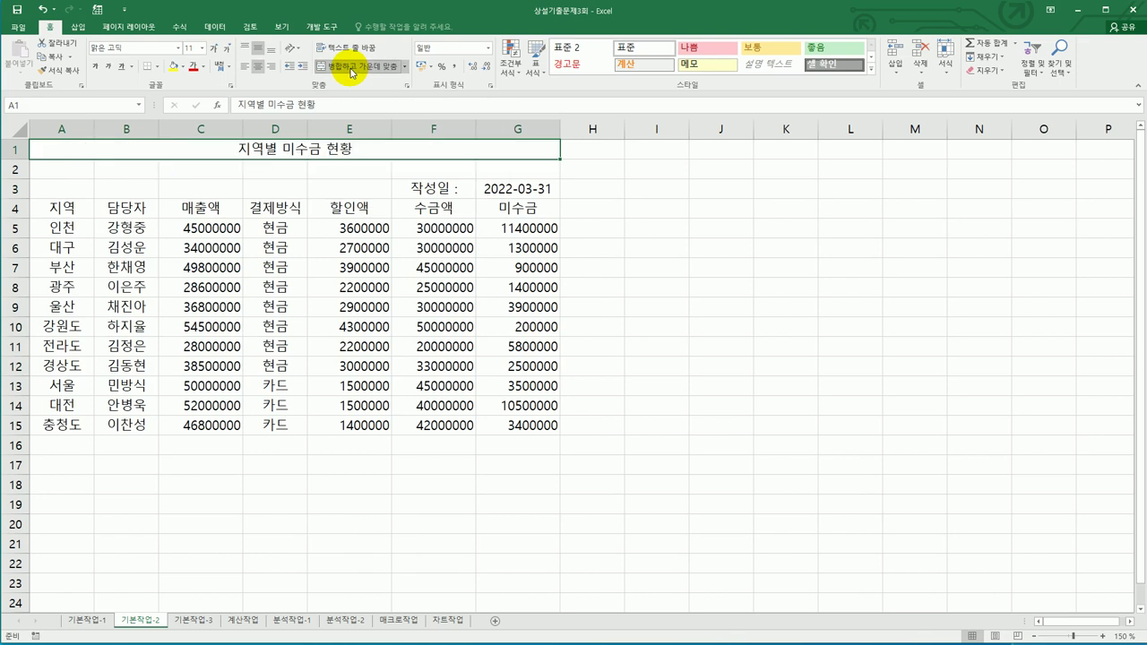
- Format the merged title with font size 18, bold and a single underline
{"action": "left_click", "coordinate": [205, 48]}
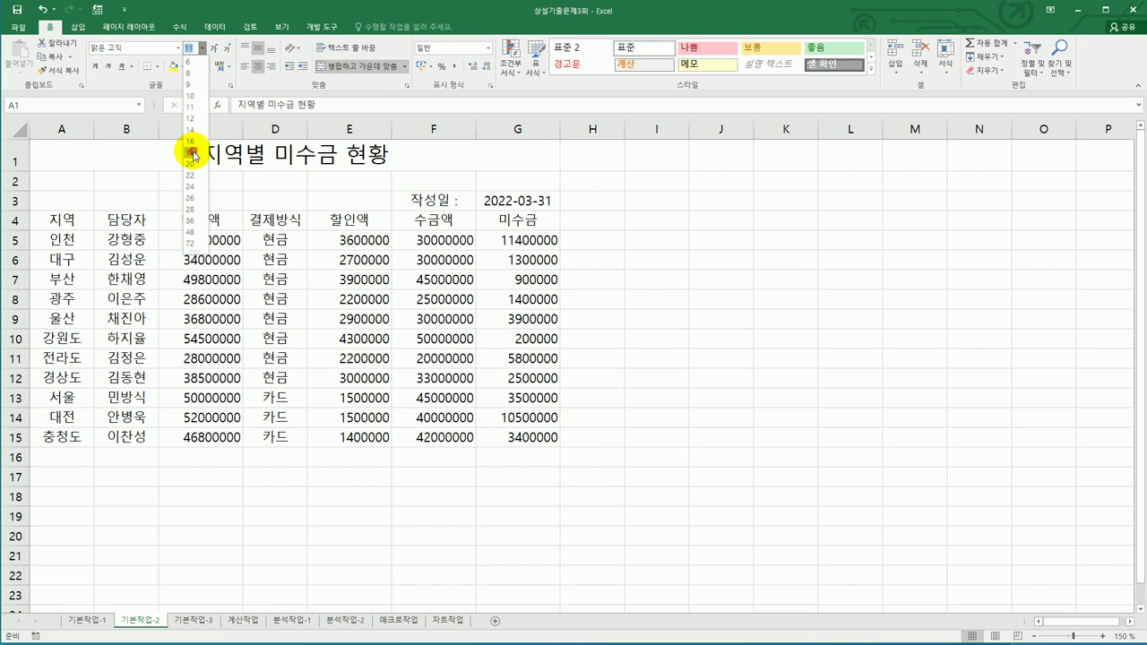
{"action": "left_click", "coordinate": [194, 153]}
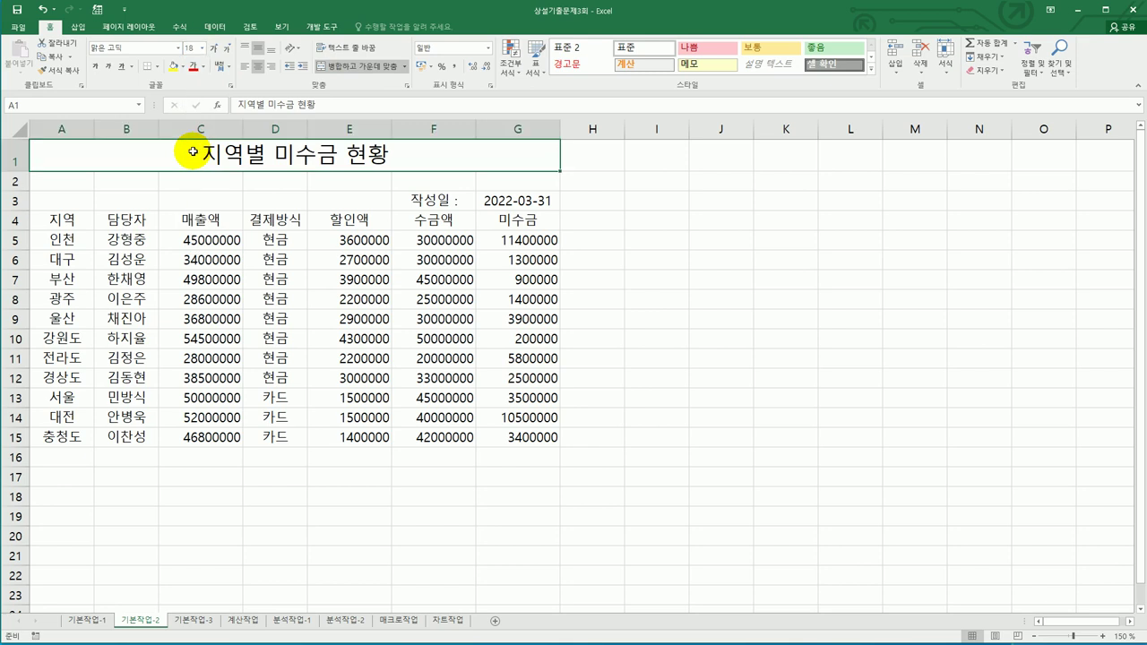
{"action": "left_click", "coordinate": [96, 66]}
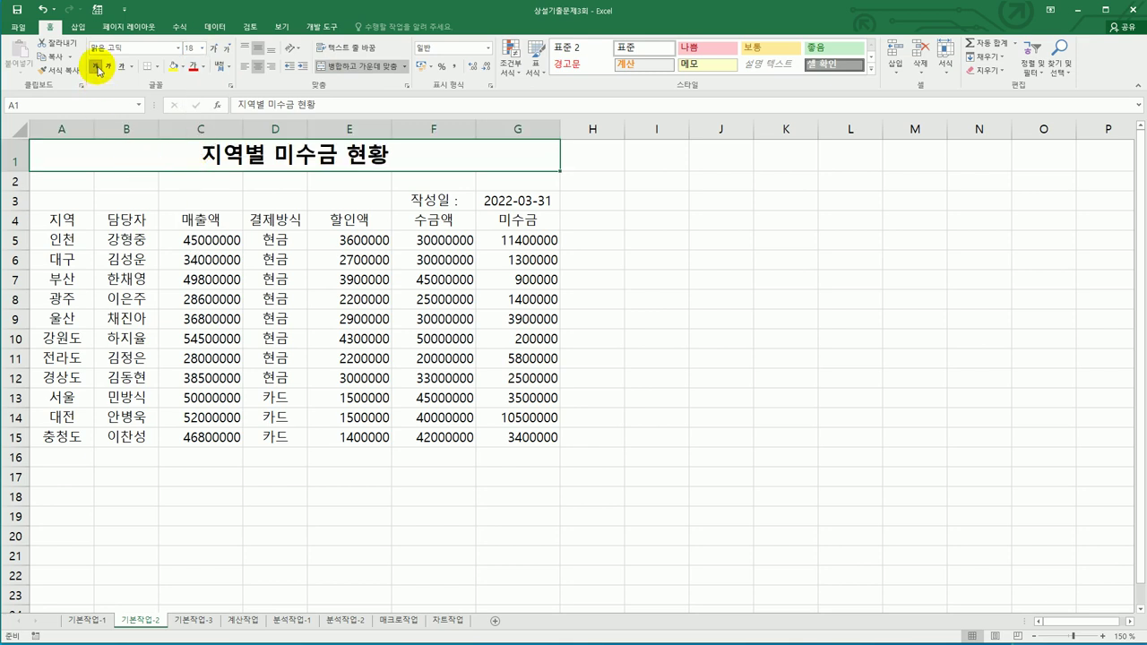
{"action": "left_click", "coordinate": [131, 67]}
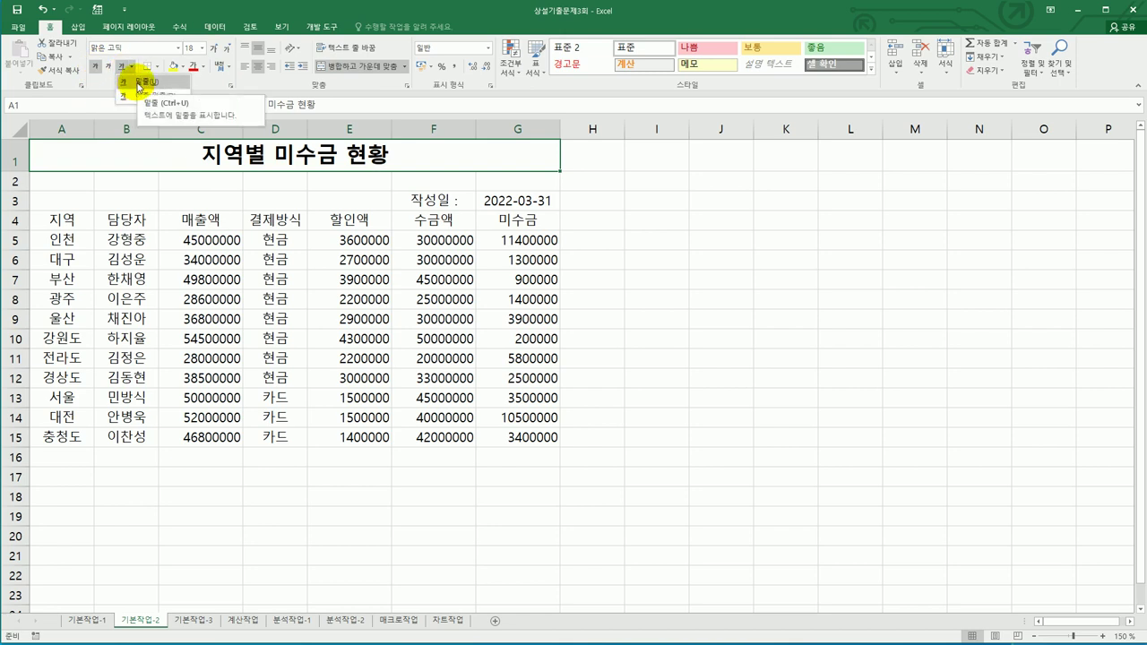
{"action": "left_click", "coordinate": [139, 87]}
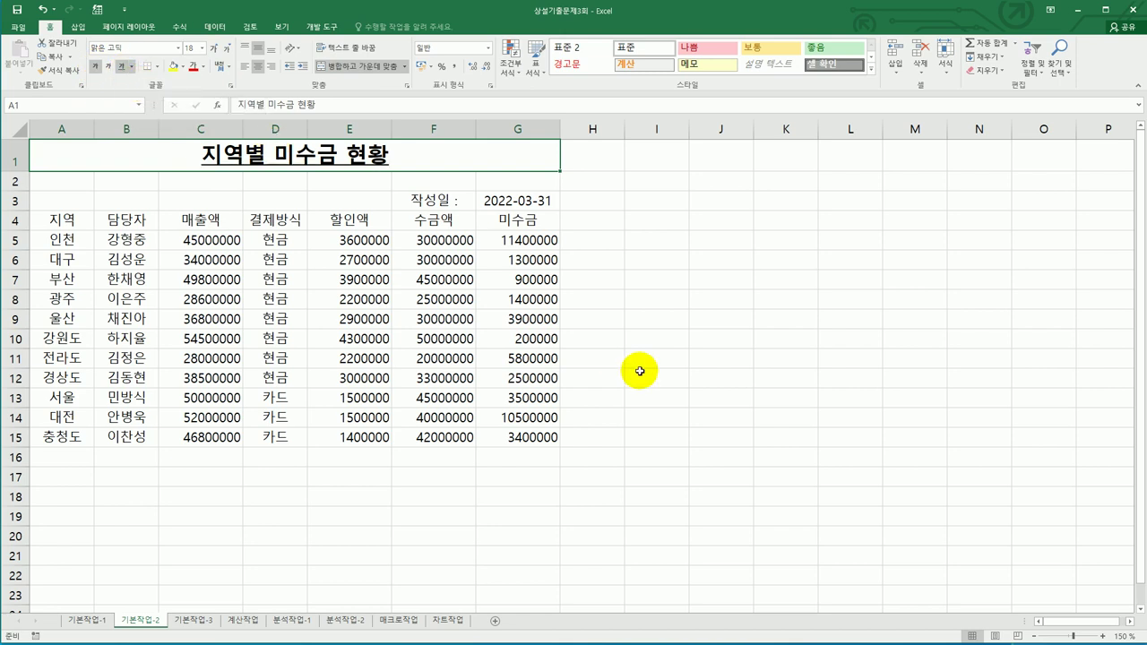
- Set the title's underline style to 실선 through its cell format settings
{"action": "right_click", "coordinate": [376, 158]}
{"action": "left_click", "coordinate": [458, 362]}
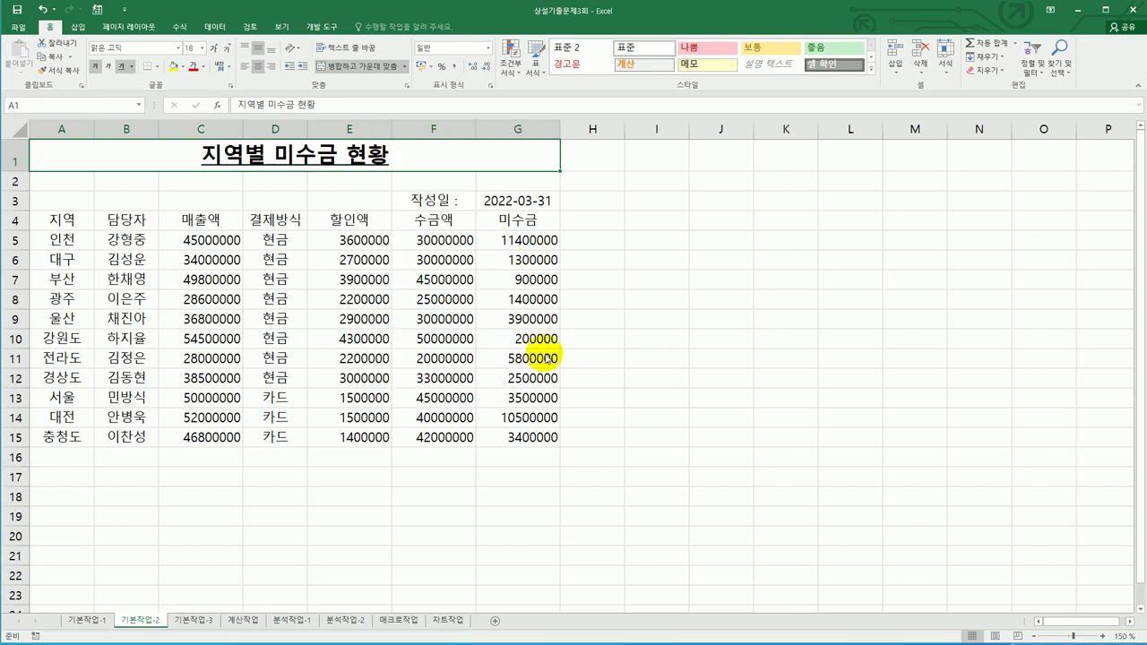
{"action": "left_click_drag", "start_coordinate": [462, 209], "coordinate": [718, 201]}
{"action": "left_click", "coordinate": [615, 221]}
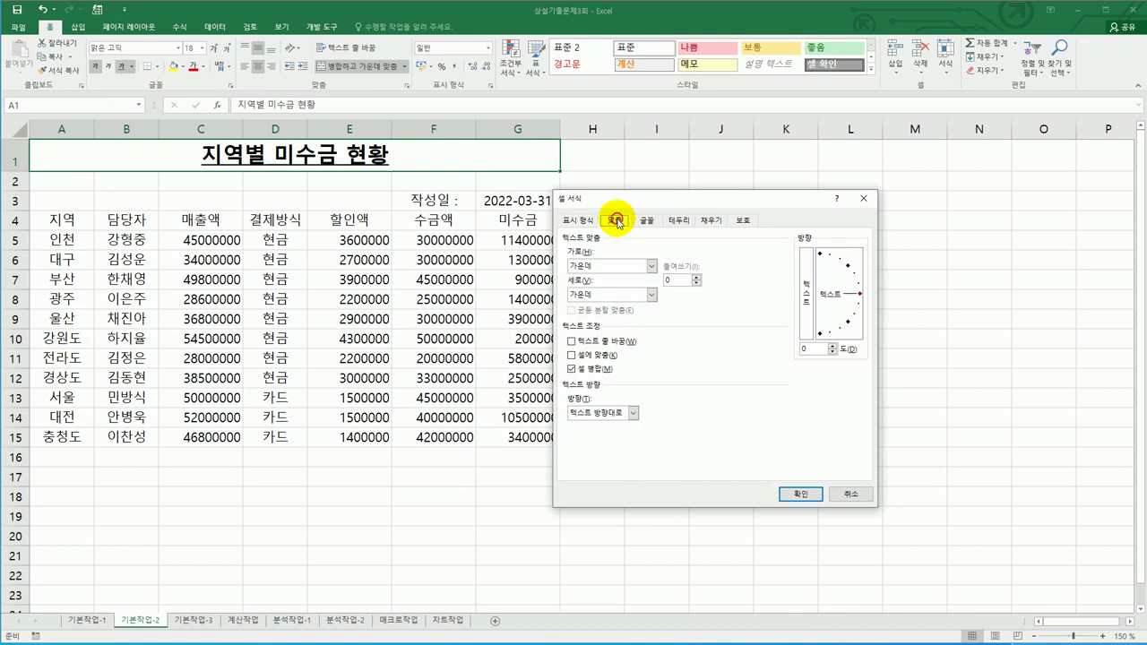
{"action": "left_click", "coordinate": [647, 221]}
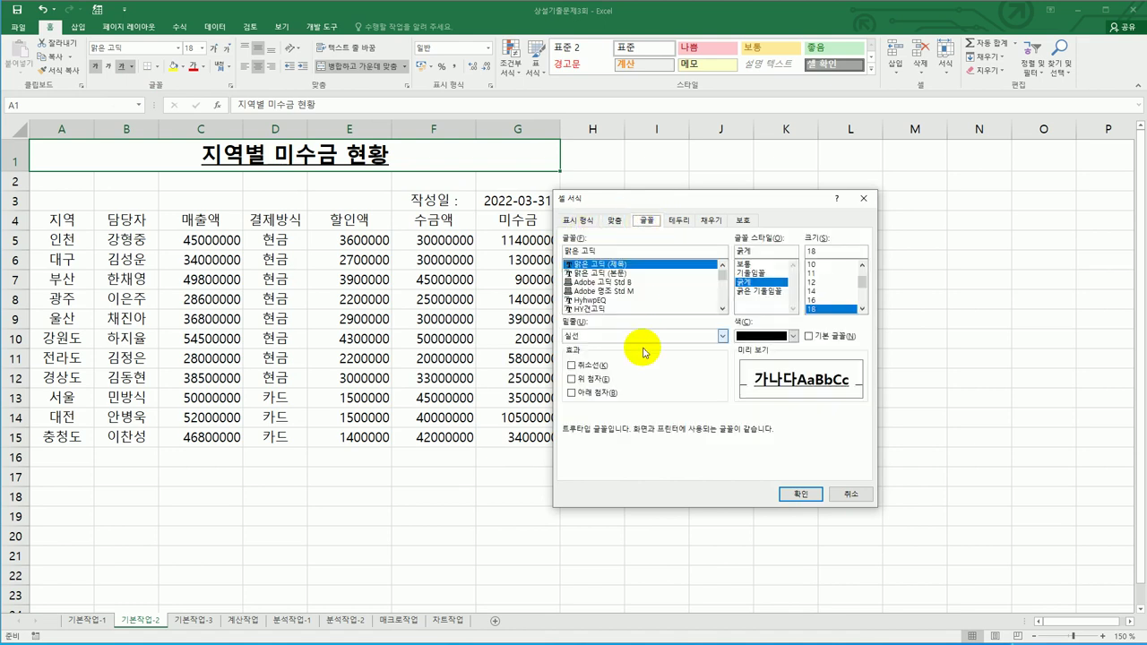
{"action": "left_click", "coordinate": [570, 337]}
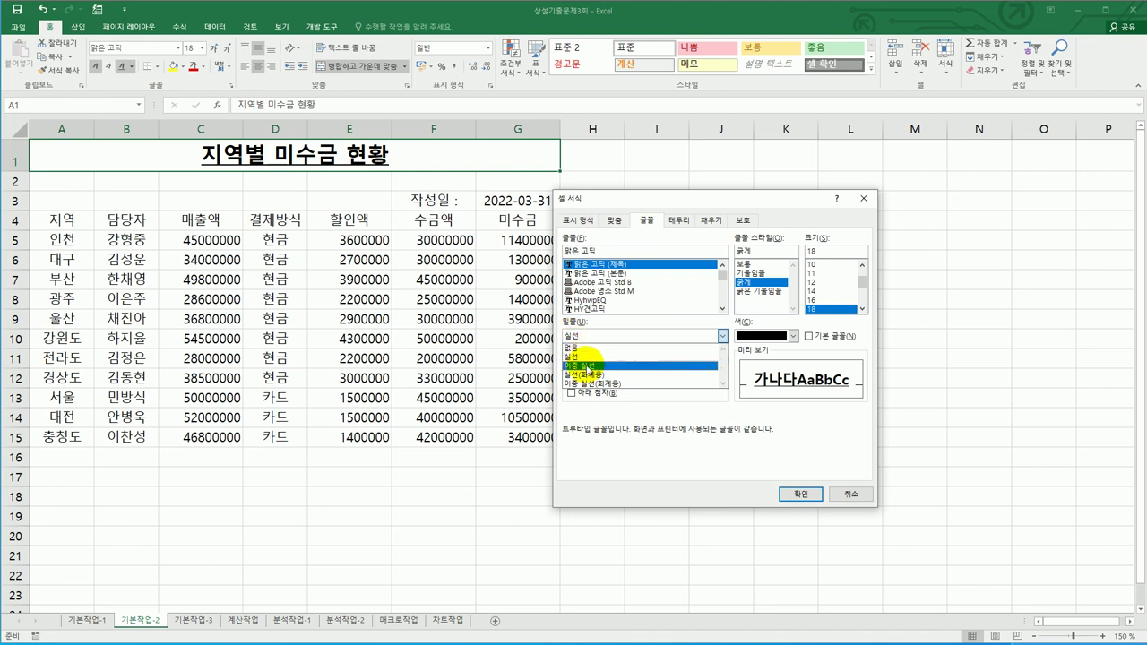
{"action": "left_click", "coordinate": [587, 357]}
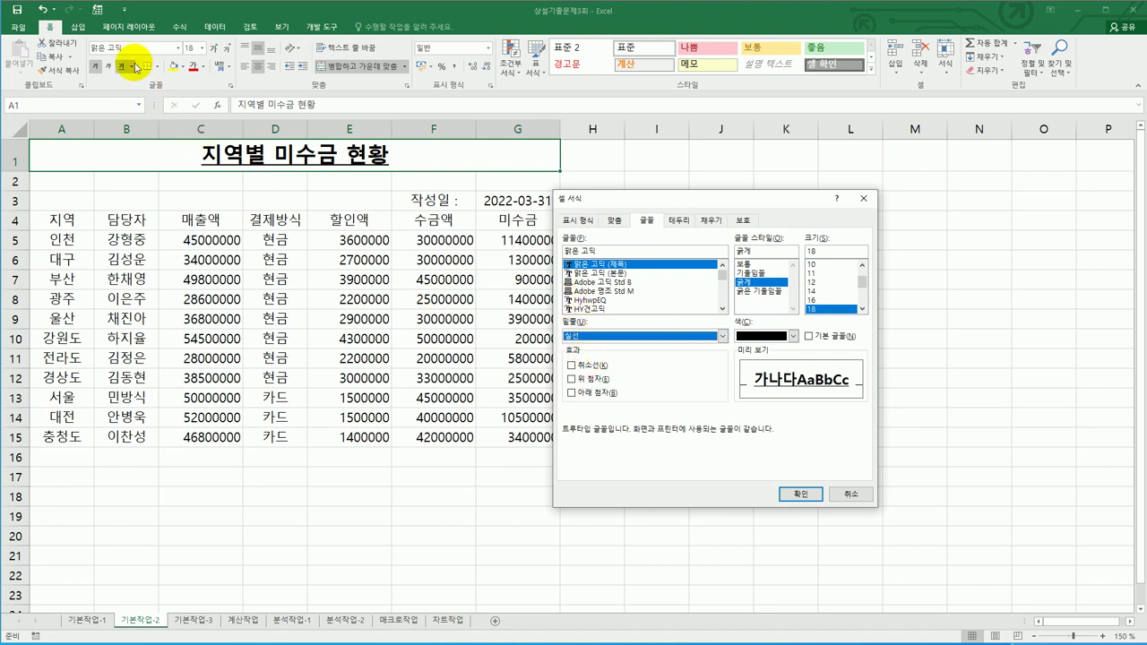
{"action": "left_click", "coordinate": [800, 491]}
{"action": "left_click", "coordinate": [855, 510]}
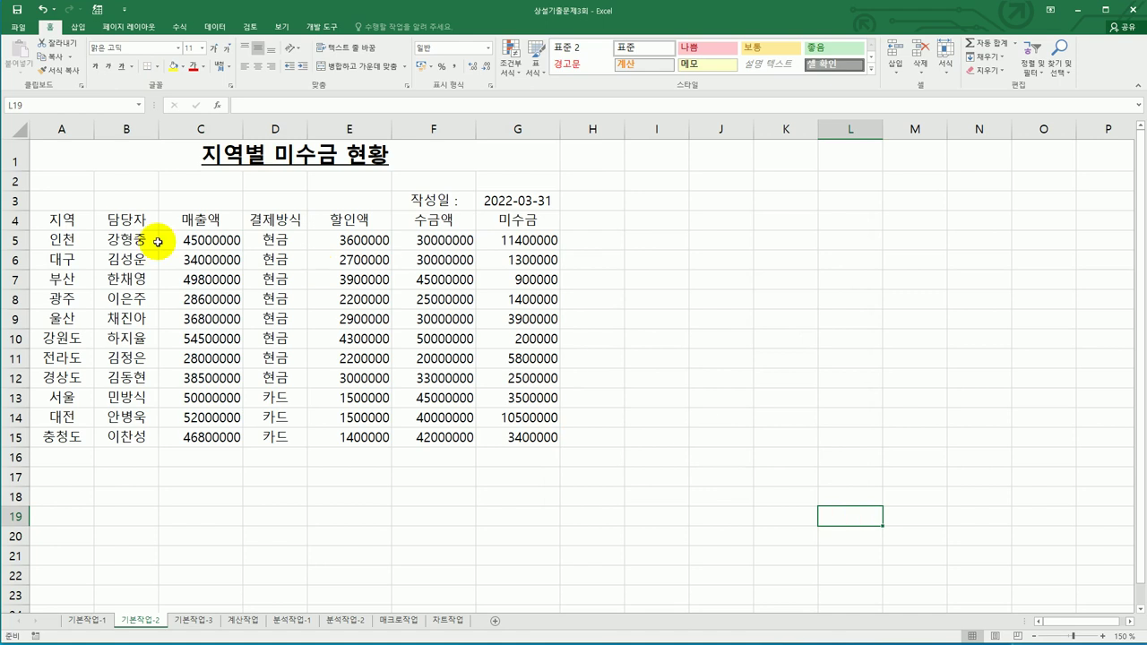
- Fill the header cells A4:G4 with the standard orange color
{"action": "left_click_drag", "start_coordinate": [77, 221], "coordinate": [526, 225]}
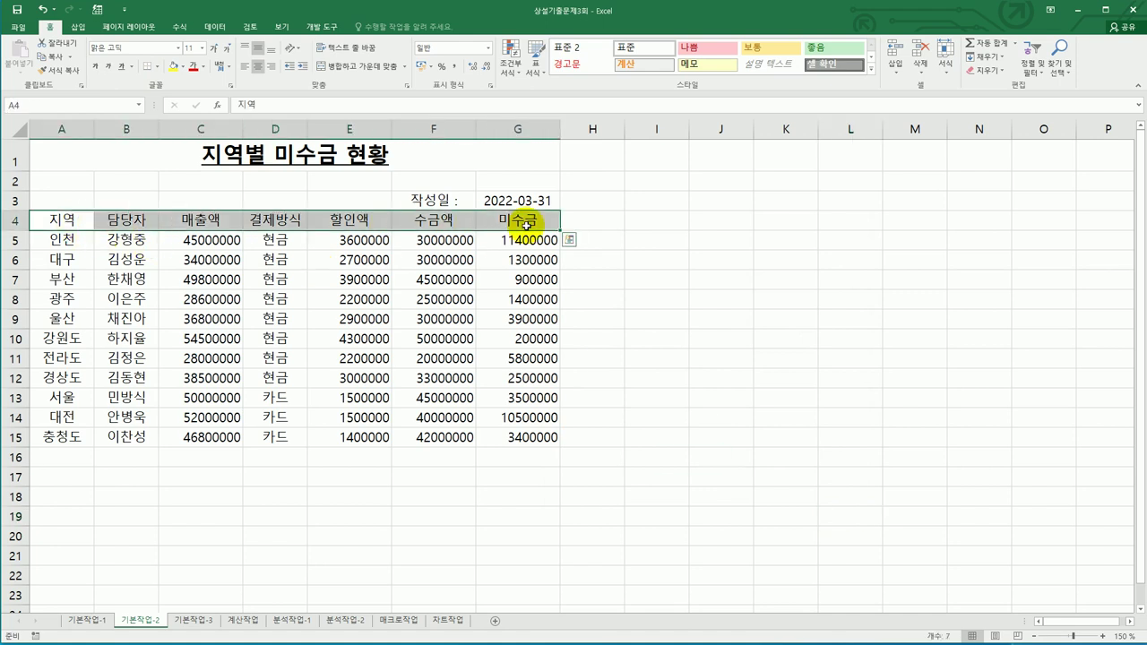
{"action": "left_click", "coordinate": [182, 67]}
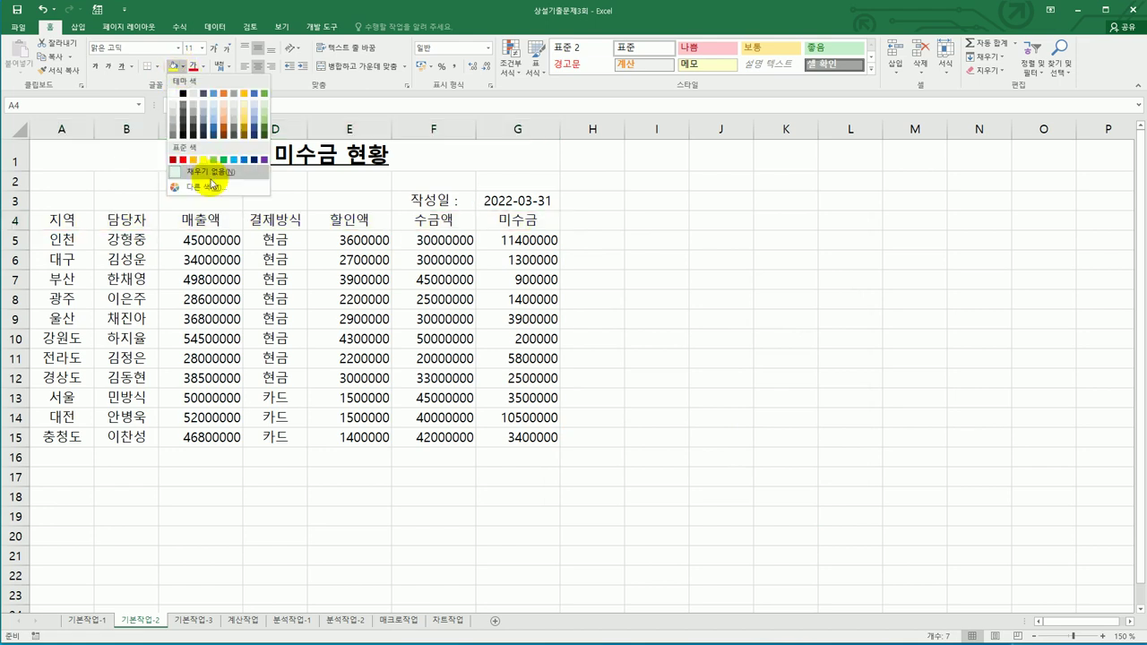
{"action": "left_click", "coordinate": [192, 161]}
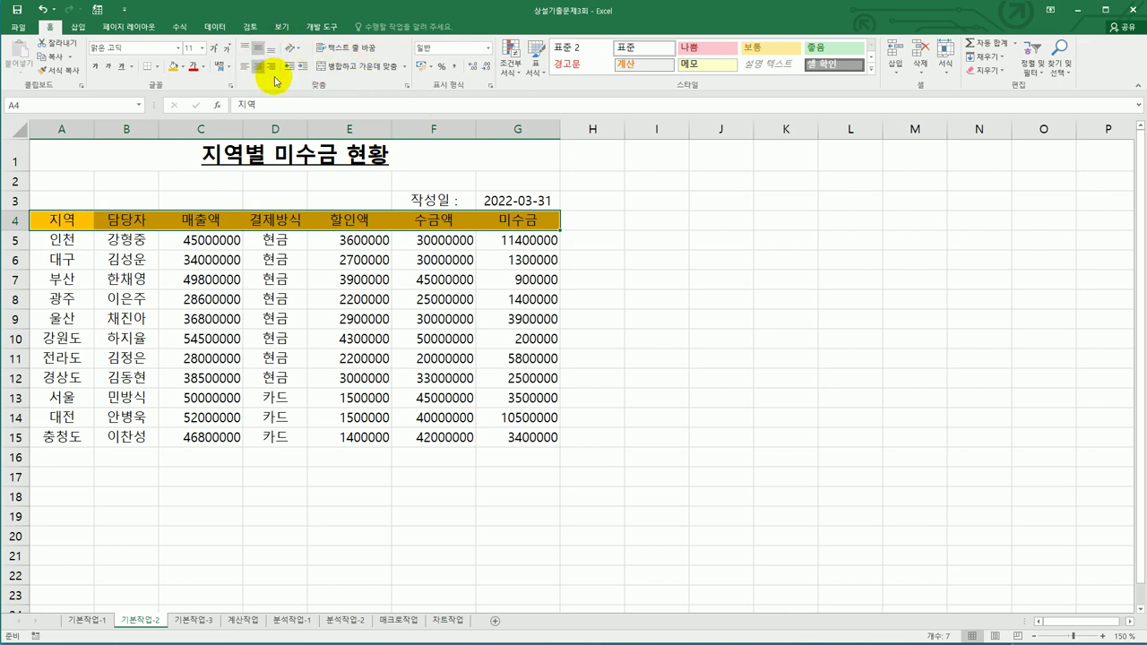
- Set the horizontal text alignment of header cells A4:G4 to 균등 분할 (들여쓰기)
{"action": "right_click", "coordinate": [410, 221]}
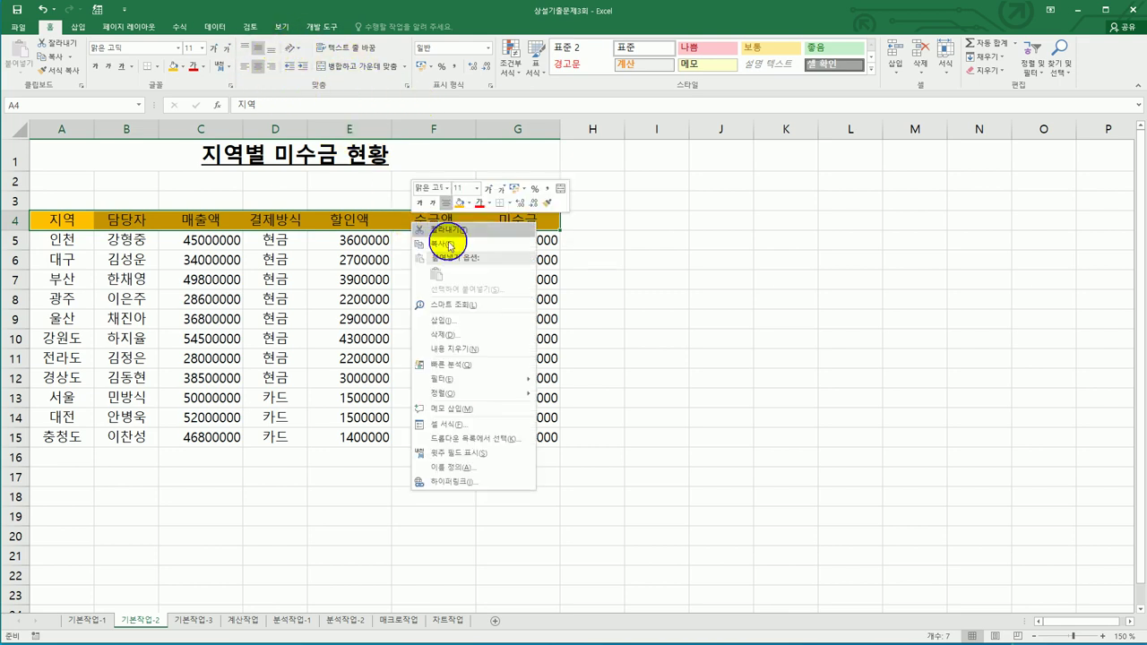
{"action": "left_click", "coordinate": [453, 424]}
{"action": "left_click_drag", "start_coordinate": [517, 273], "coordinate": [840, 198]}
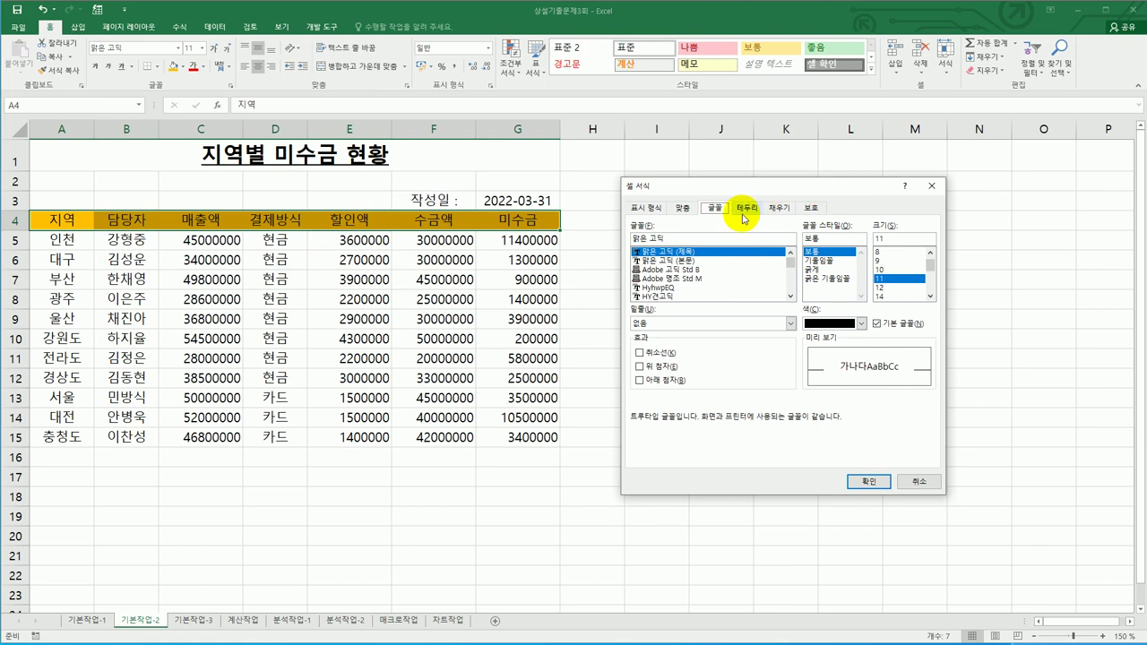
{"action": "left_click", "coordinate": [685, 209]}
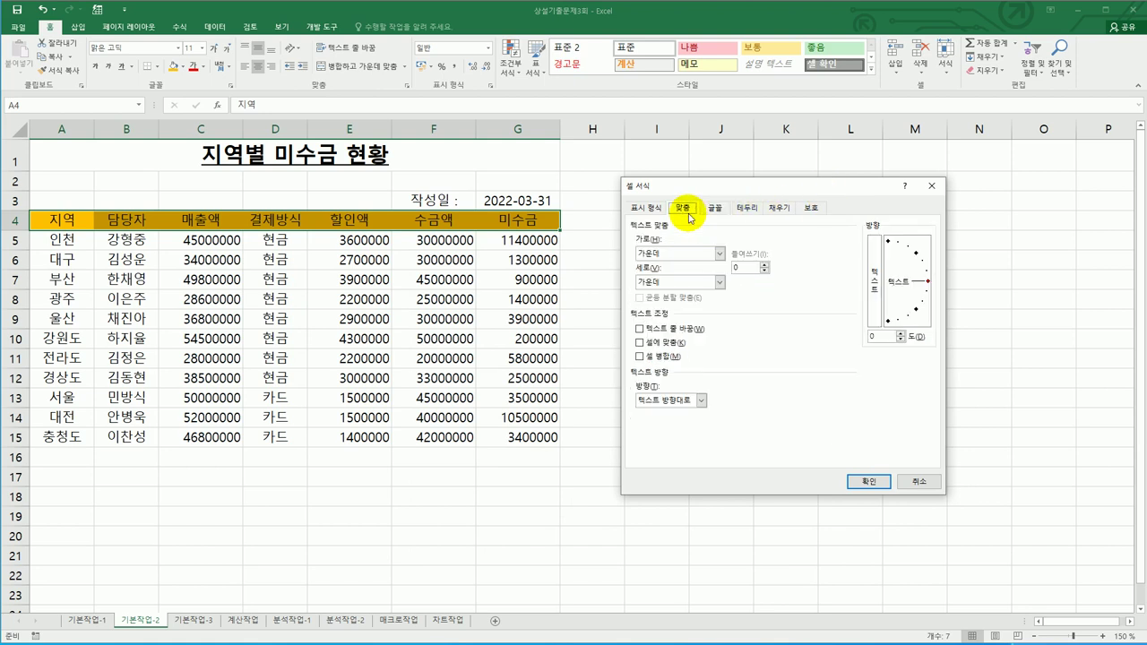
{"action": "left_click", "coordinate": [709, 254]}
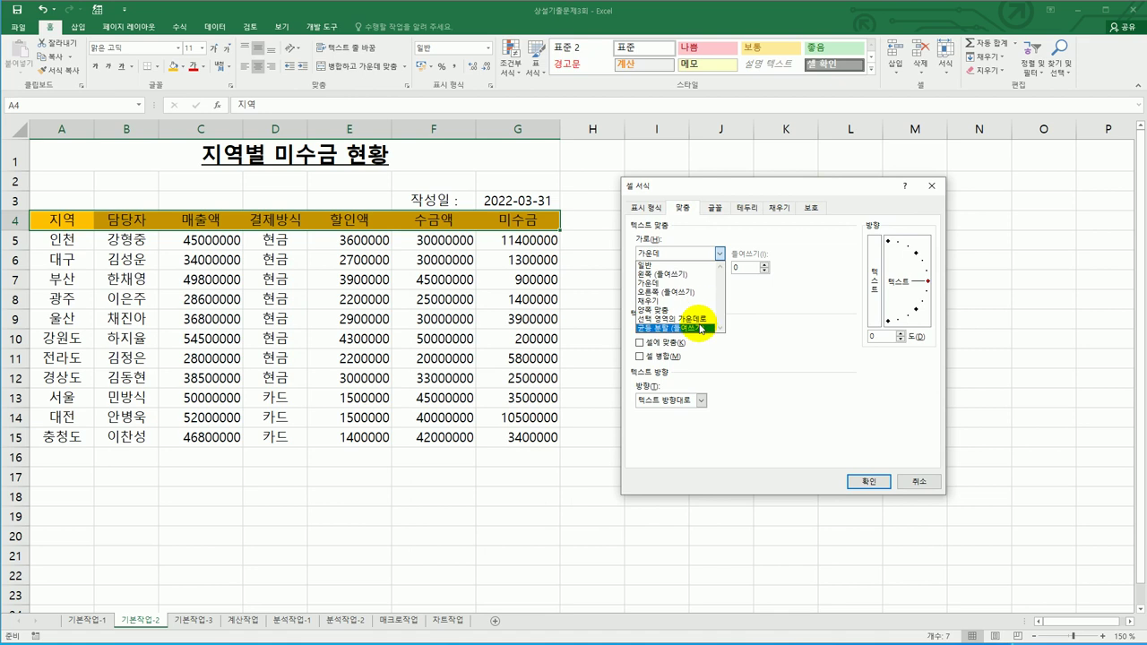
{"action": "left_click", "coordinate": [701, 329]}
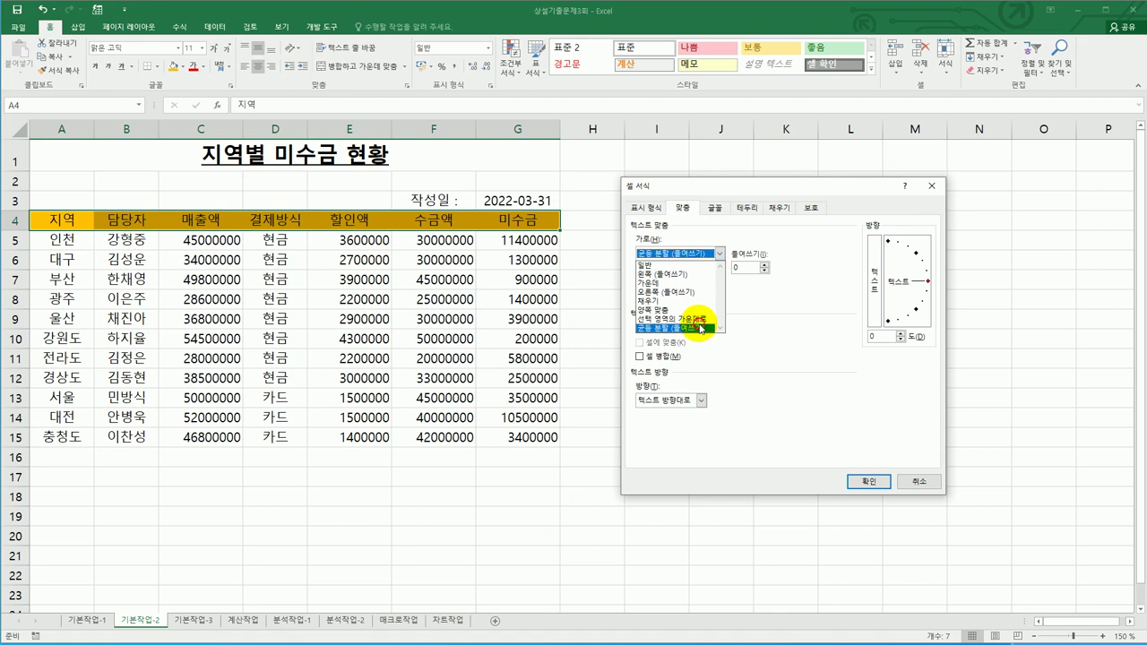
{"action": "left_click", "coordinate": [866, 482]}
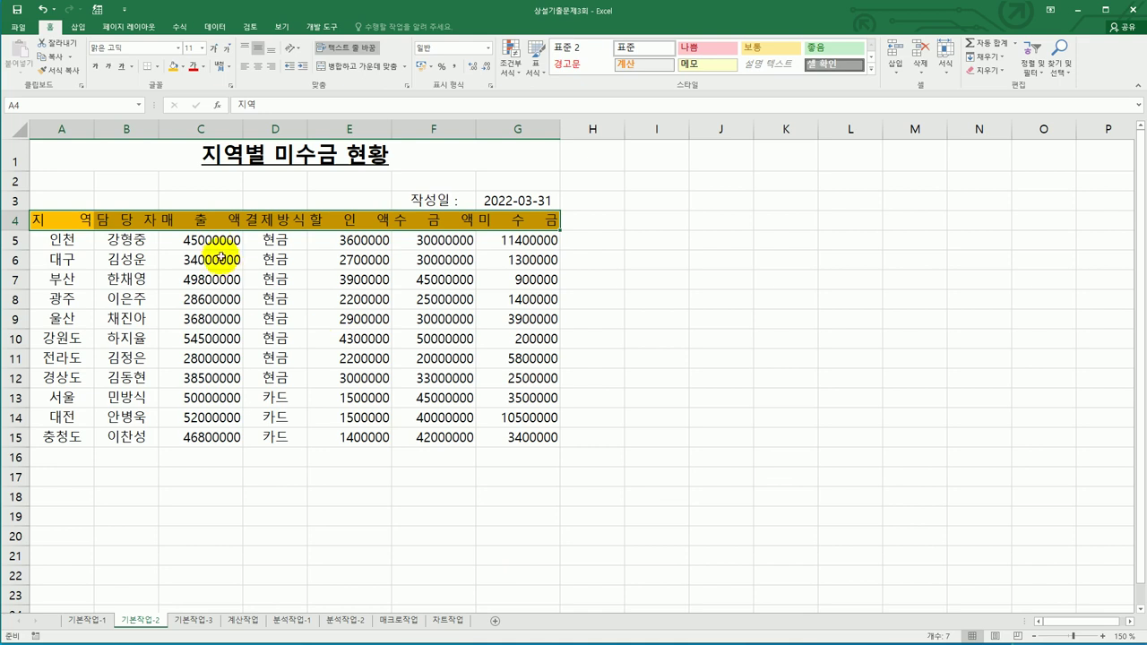
- Apply the 회계 number format to the amounts in C5:C15 and E5:G15
{"action": "left_click_drag", "start_coordinate": [218, 244], "coordinate": [215, 439]}
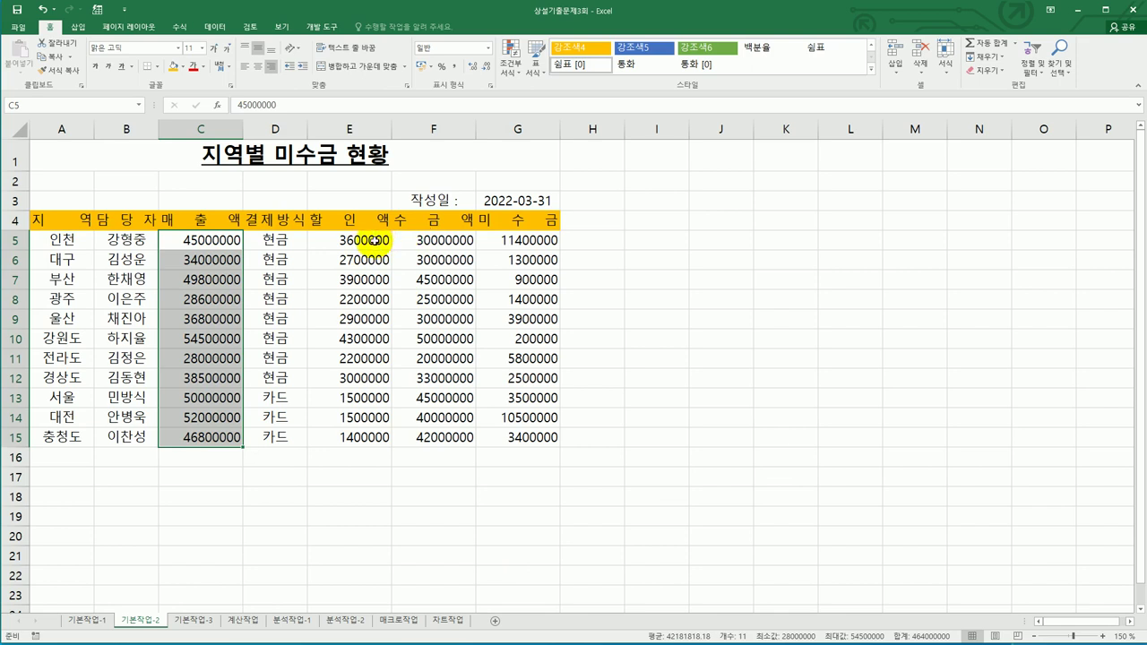
{"action": "left_click_drag", "start_coordinate": [375, 240], "coordinate": [519, 430]}
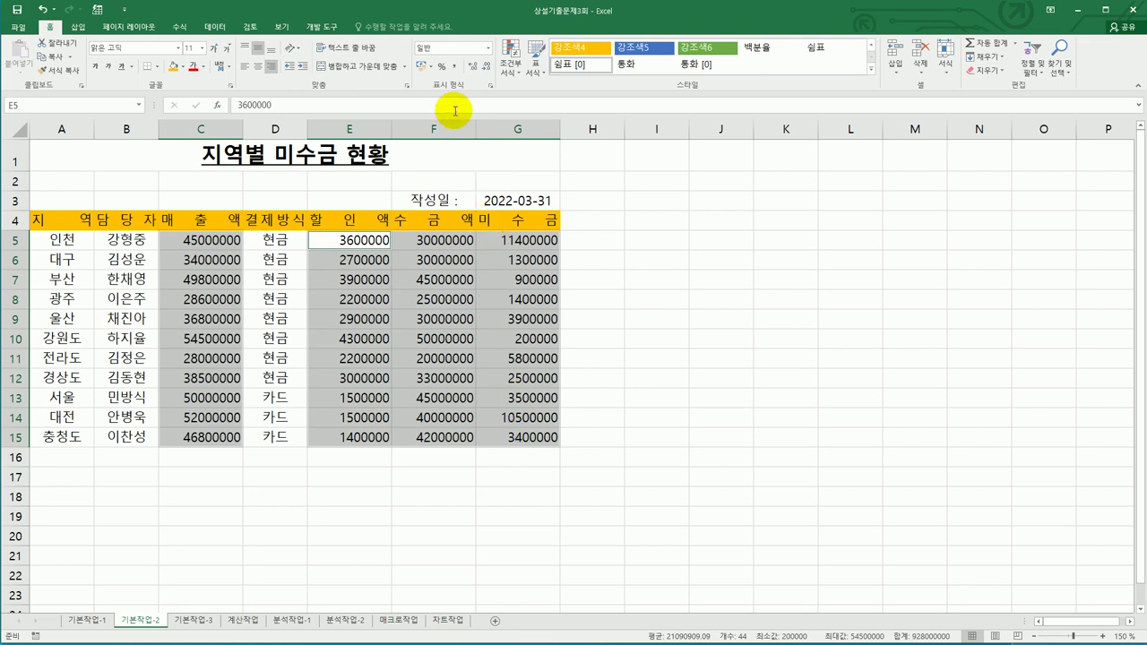
{"action": "left_click", "coordinate": [488, 50]}
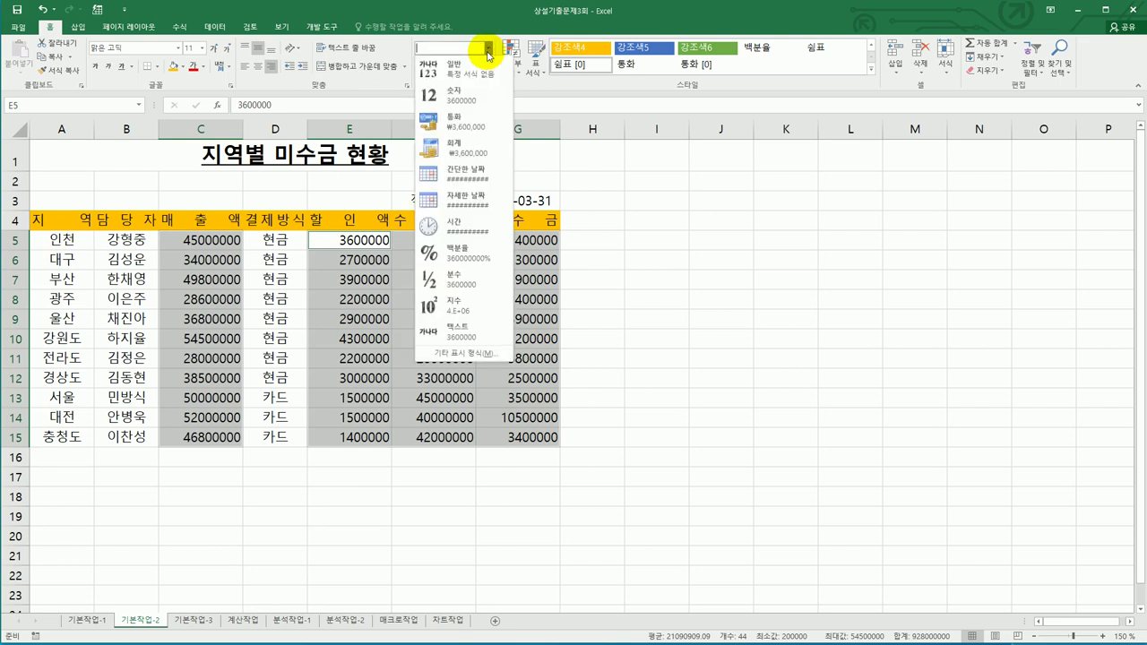
{"action": "left_click", "coordinate": [473, 147]}
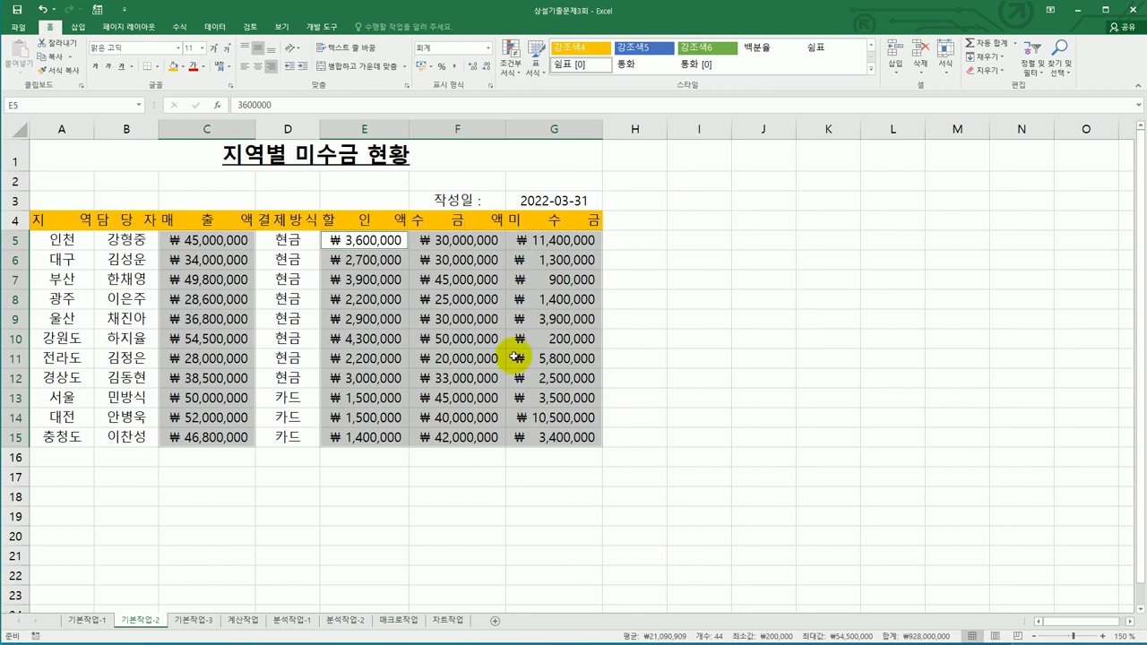
{"action": "left_click", "coordinate": [685, 432]}
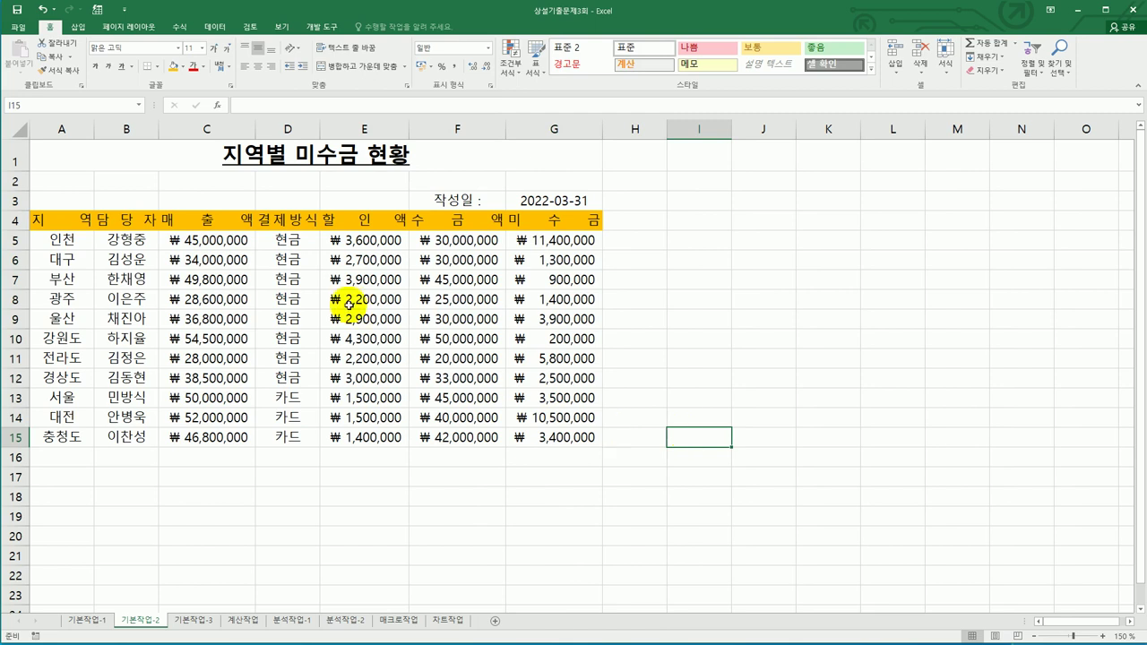
- Reselect C5:C15 and E5:G15 together and reapply the accounting format with the 통화 [0] style
{"action": "left_click", "coordinate": [394, 242]}
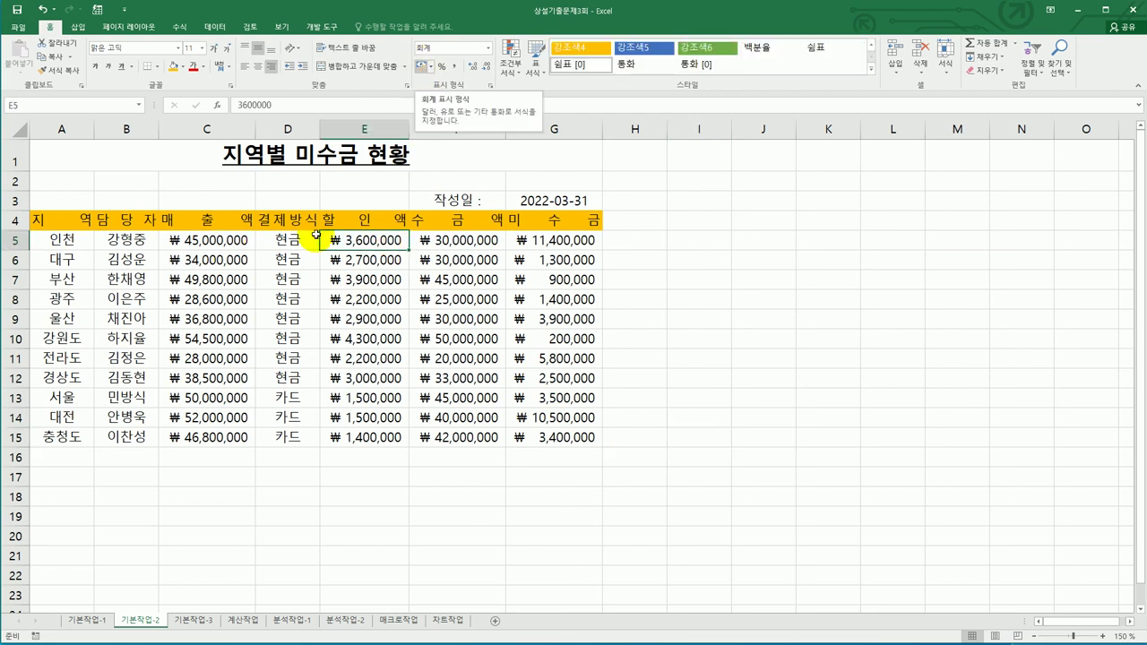
{"action": "left_click", "coordinate": [222, 240]}
{"action": "left_click_drag", "start_coordinate": [221, 240], "coordinate": [224, 438]}
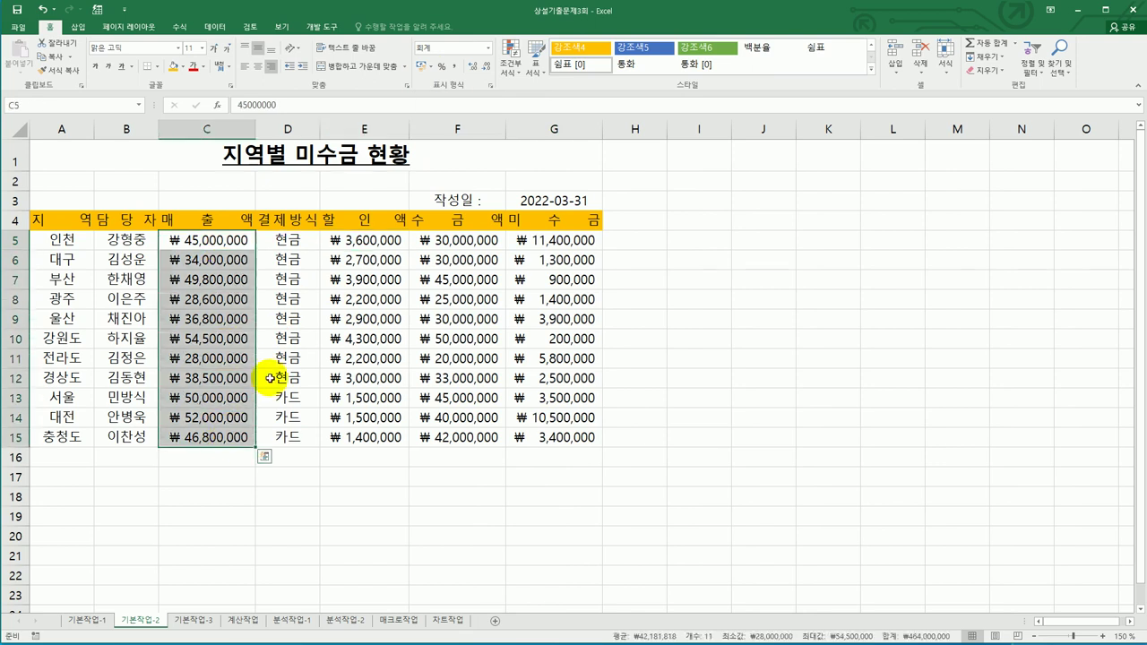
{"action": "left_click", "coordinate": [389, 236], "text": "ctrl"}
{"action": "left_click_drag", "start_coordinate": [389, 237], "coordinate": [545, 436]}
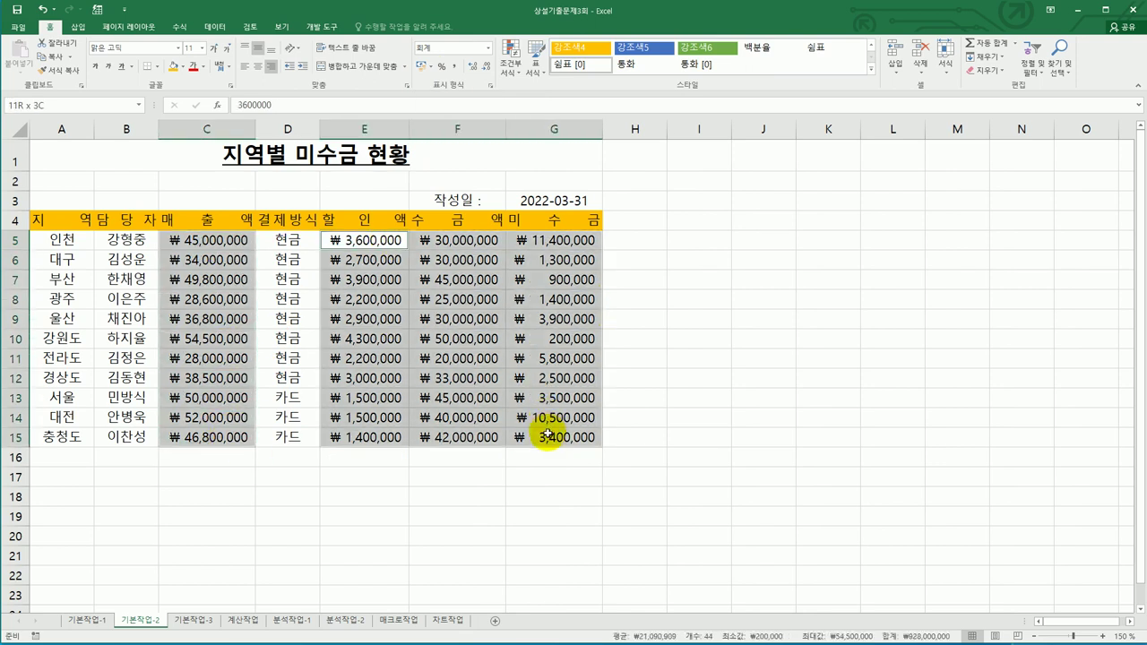
{"action": "left_click", "coordinate": [424, 69]}
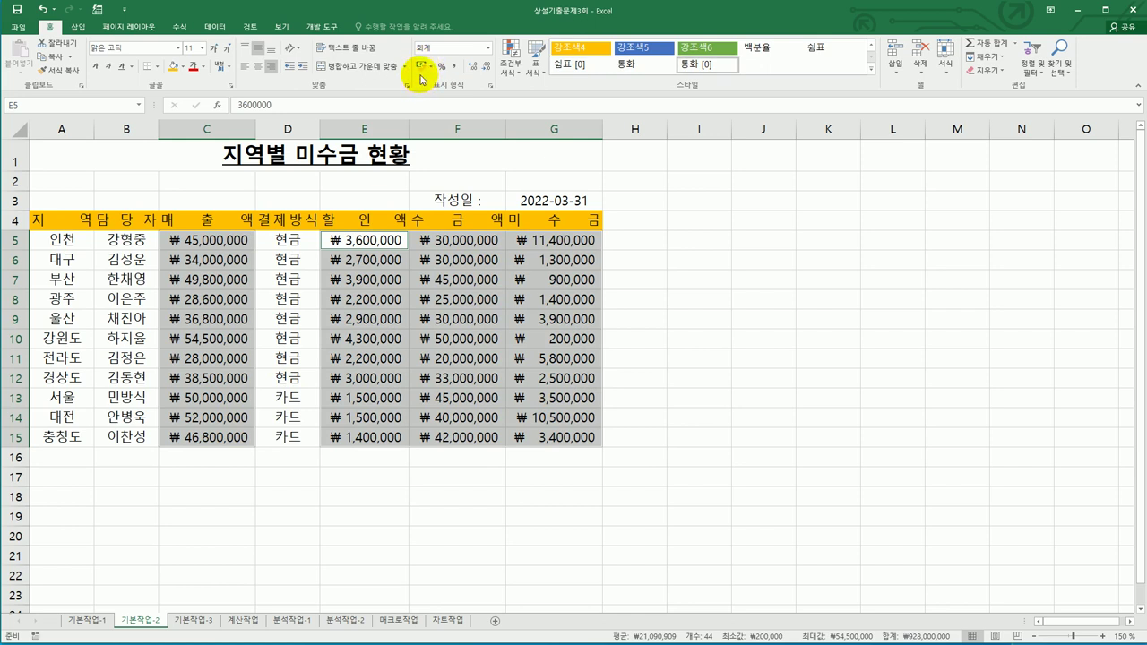
{"action": "left_click", "coordinate": [489, 47]}
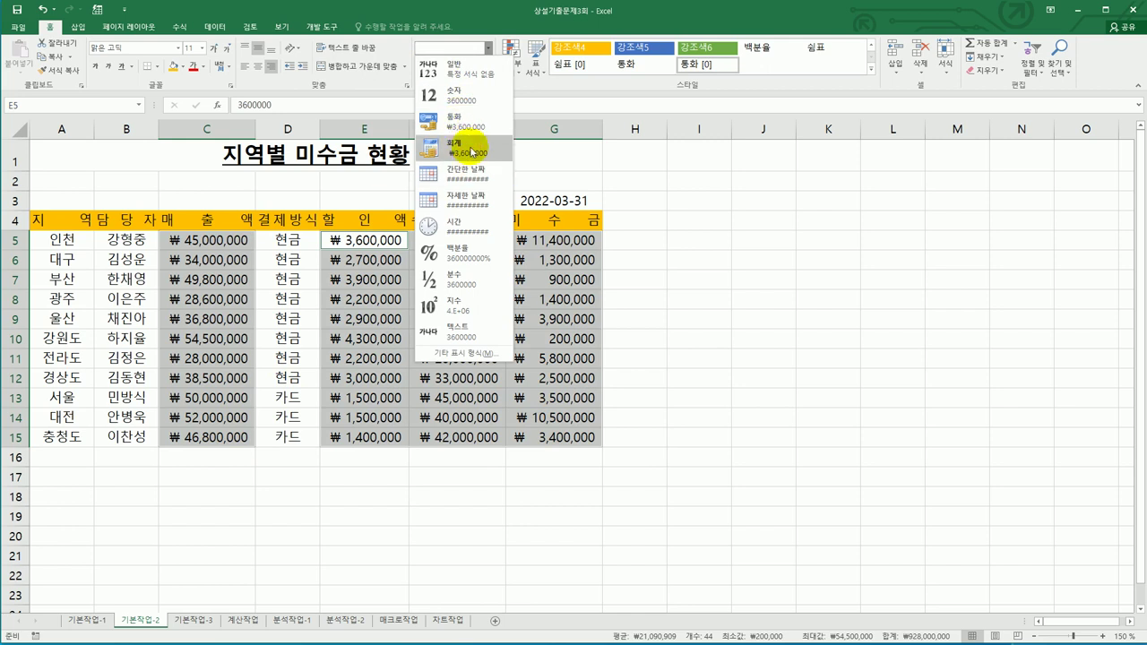
{"action": "left_click", "coordinate": [661, 323]}
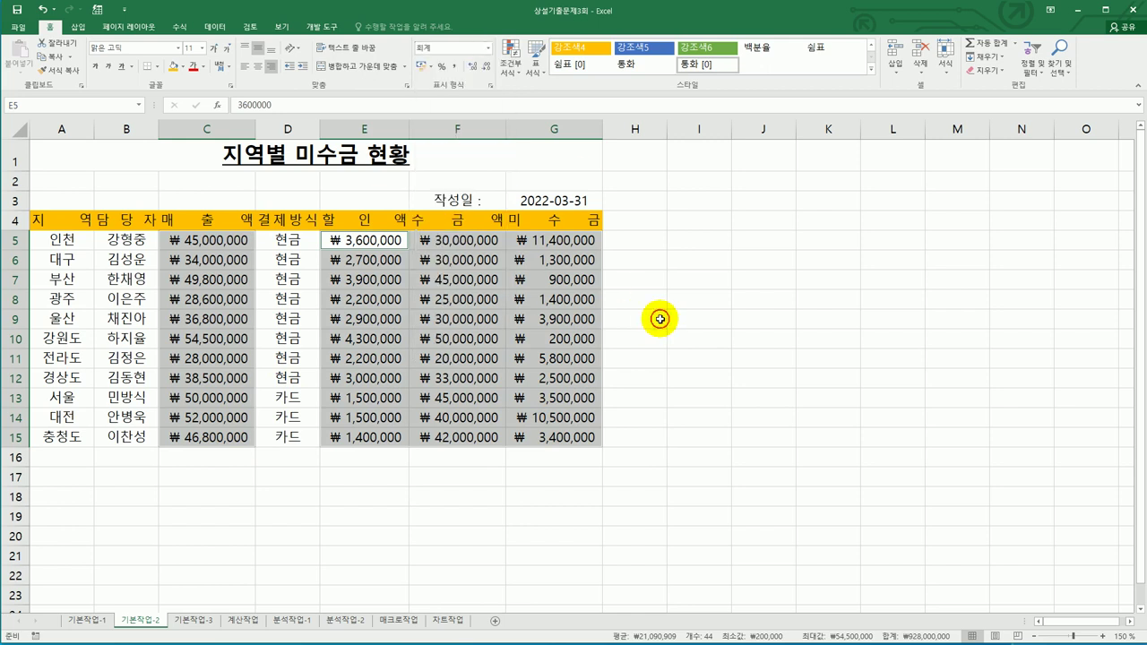
{"action": "right_click", "coordinate": [470, 306]}
{"action": "left_click", "coordinate": [524, 525]}
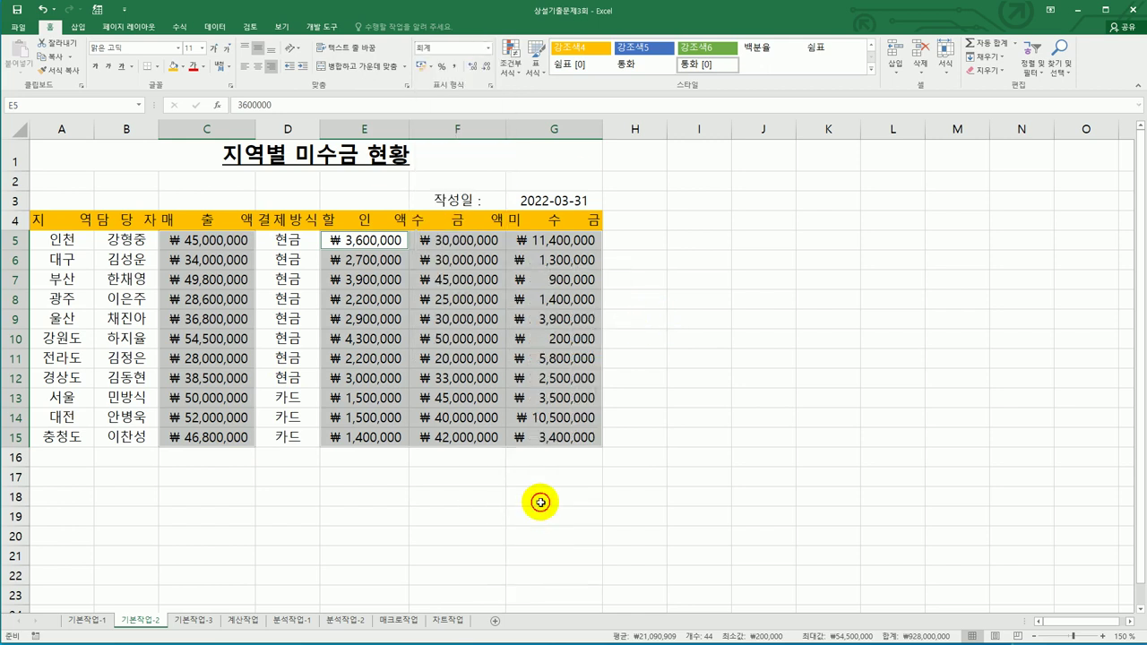
- Review the 회계 settings of the selected amounts without changing them, and reapply the 회계 number format
{"action": "left_click_drag", "start_coordinate": [540, 371], "coordinate": [822, 164]}
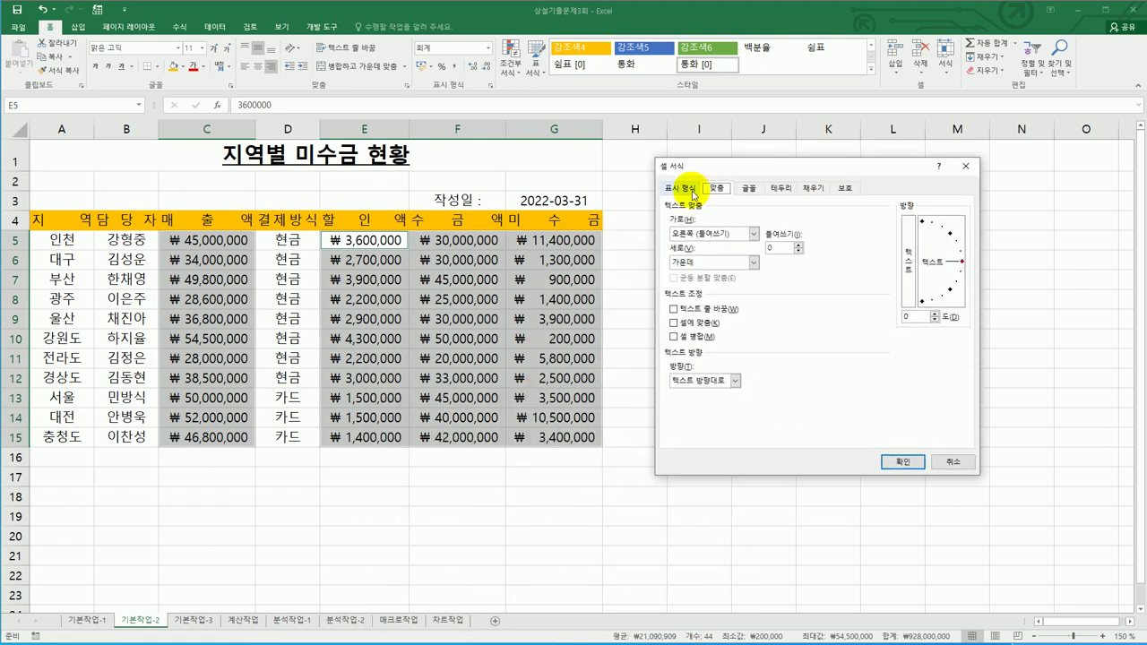
{"action": "left_click", "coordinate": [678, 189]}
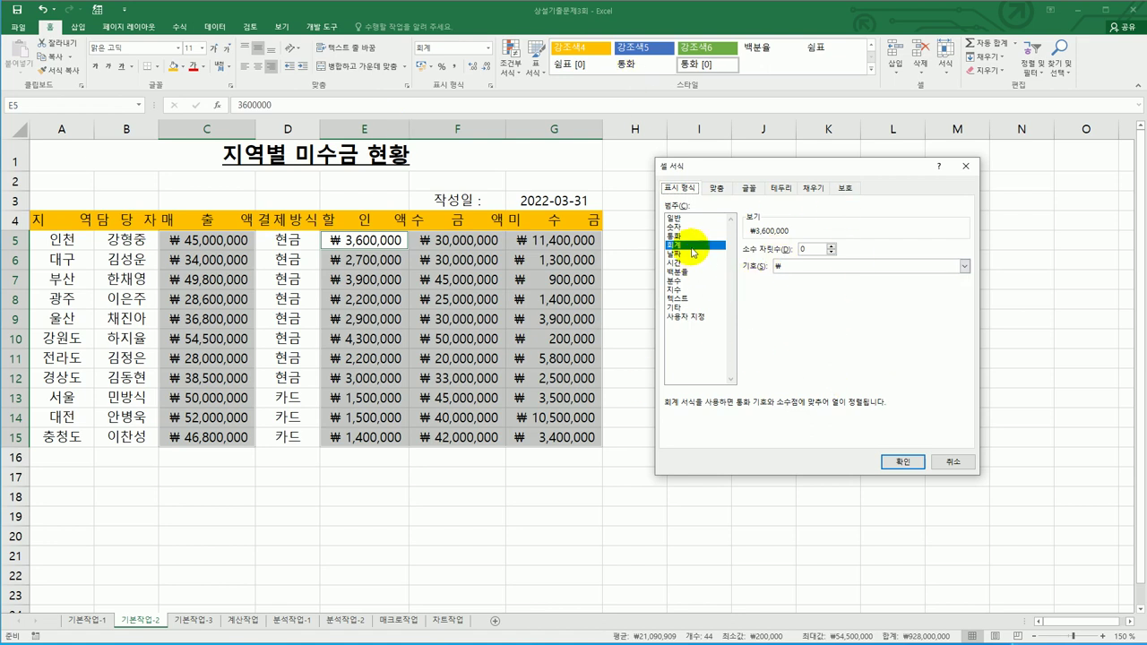
{"action": "left_click", "coordinate": [955, 468]}
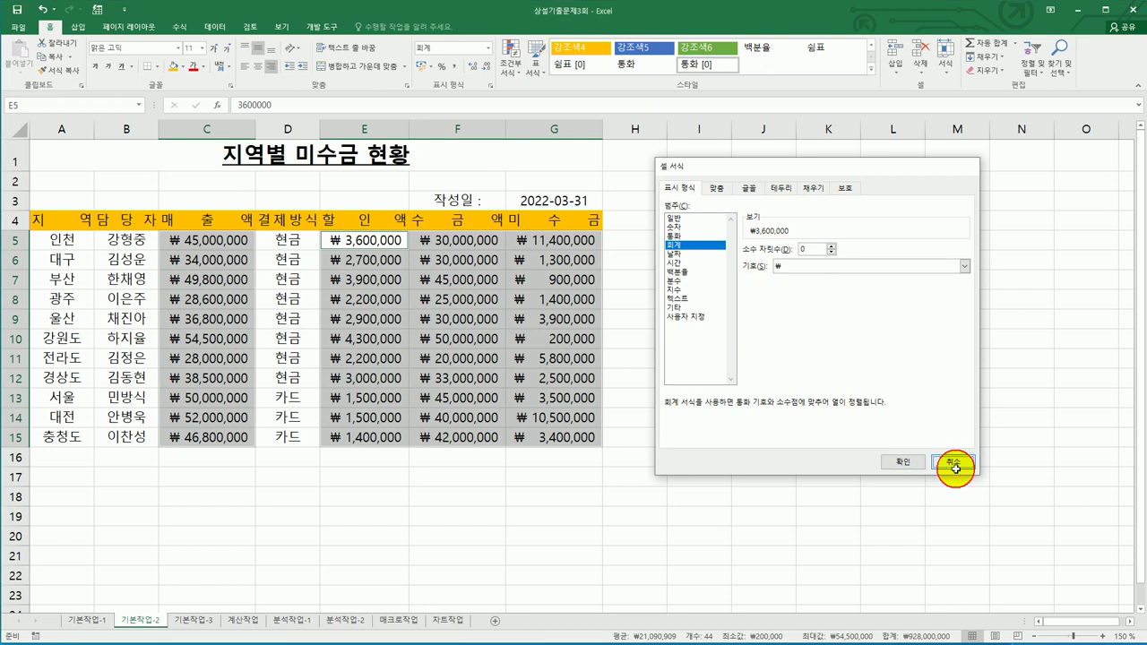
{"action": "left_click", "coordinate": [492, 50]}
{"action": "left_click", "coordinate": [457, 145]}
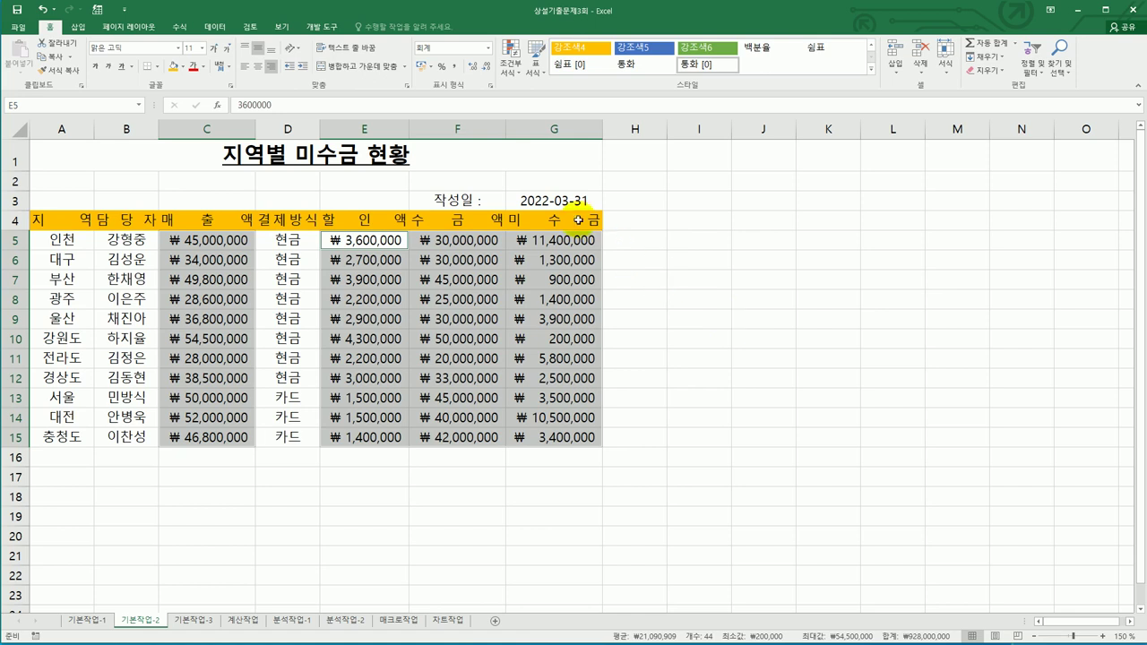
- Apply the custom date format yy/mm/dd to the 작성일 date in cell G3
{"action": "left_click", "coordinate": [557, 199]}
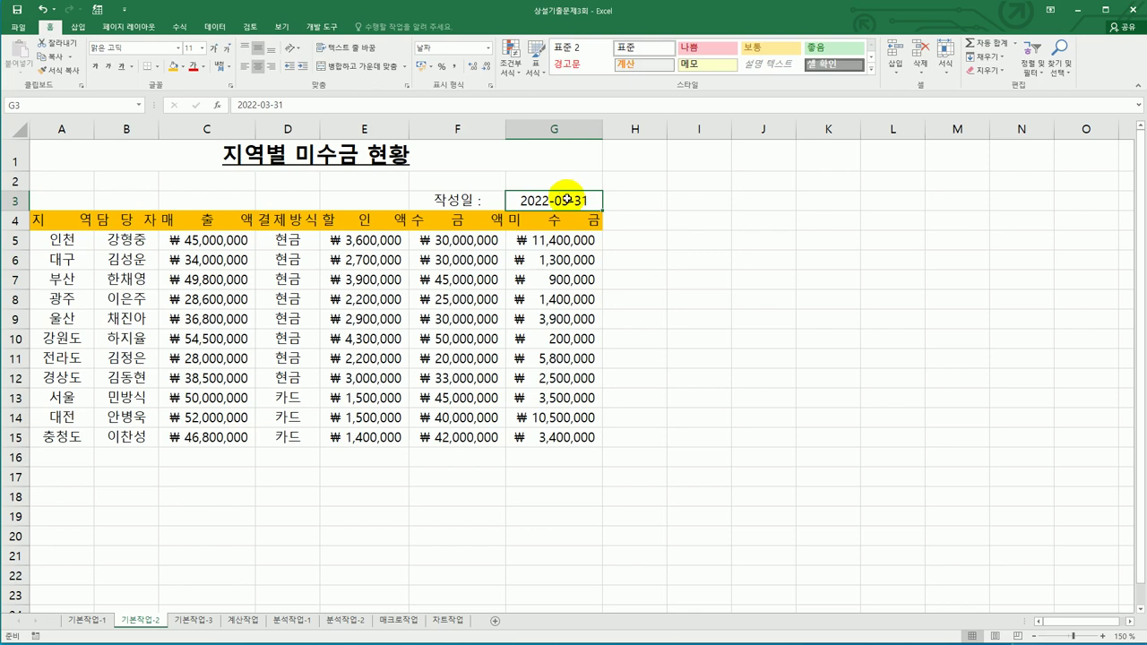
{"action": "right_click", "coordinate": [566, 197]}
{"action": "left_click", "coordinate": [633, 408]}
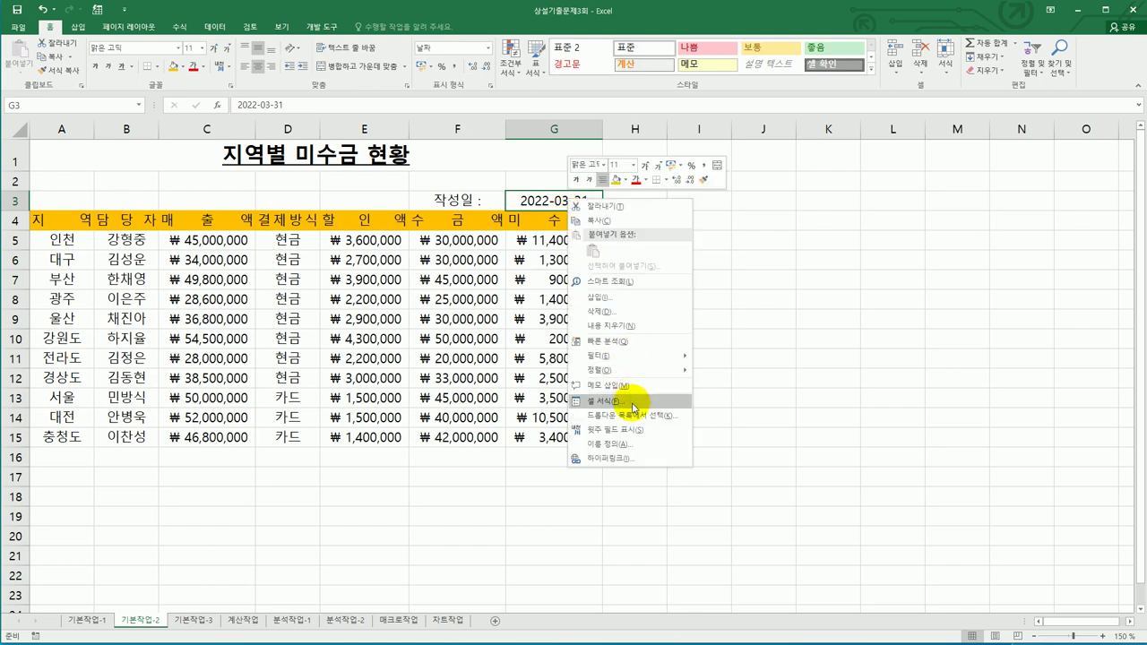
{"action": "left_click_drag", "start_coordinate": [632, 245], "coordinate": [816, 180]}
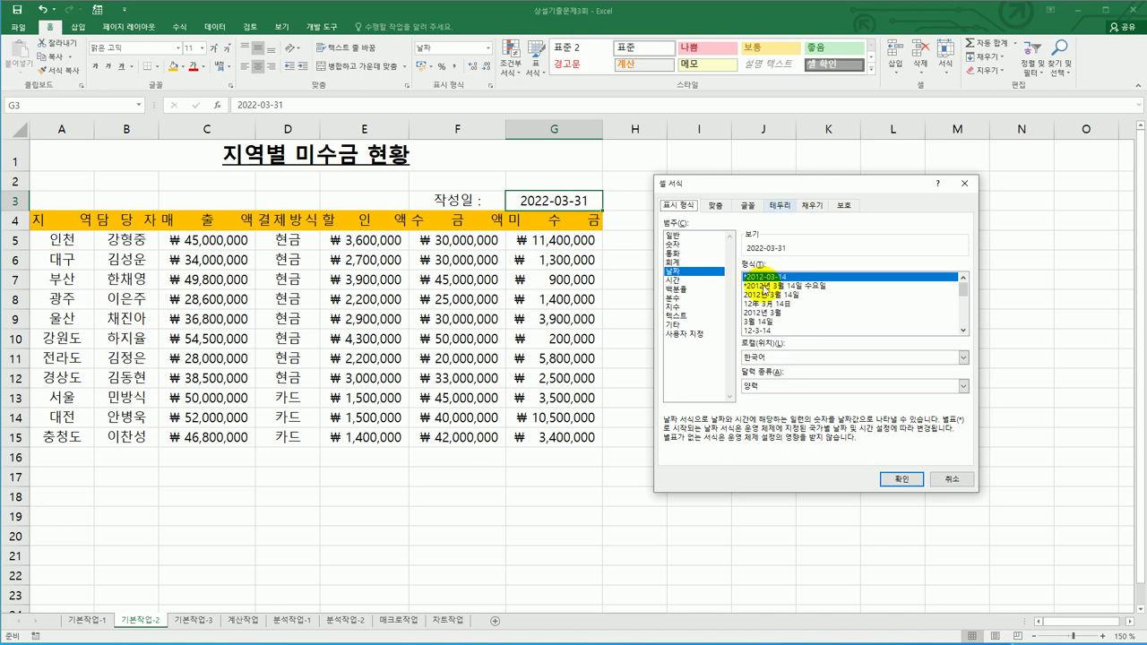
{"action": "left_click", "coordinate": [690, 333]}
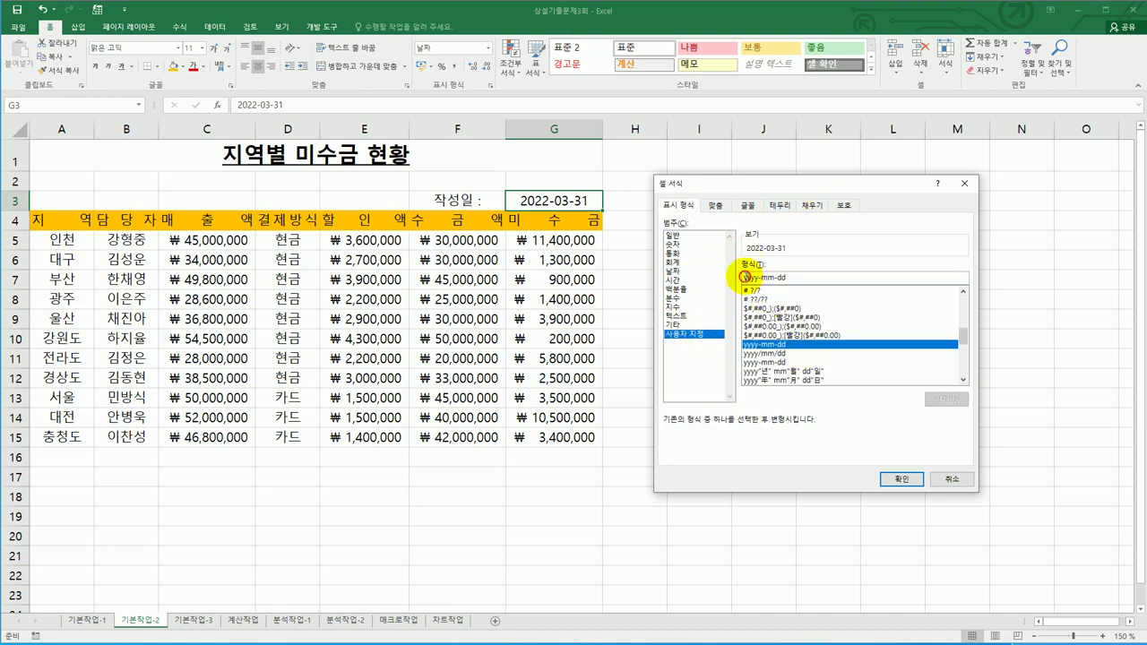
{"action": "left_click", "coordinate": [743, 278]}
{"action": "key", "text": "Delete"}
{"action": "key", "text": "Delete"}
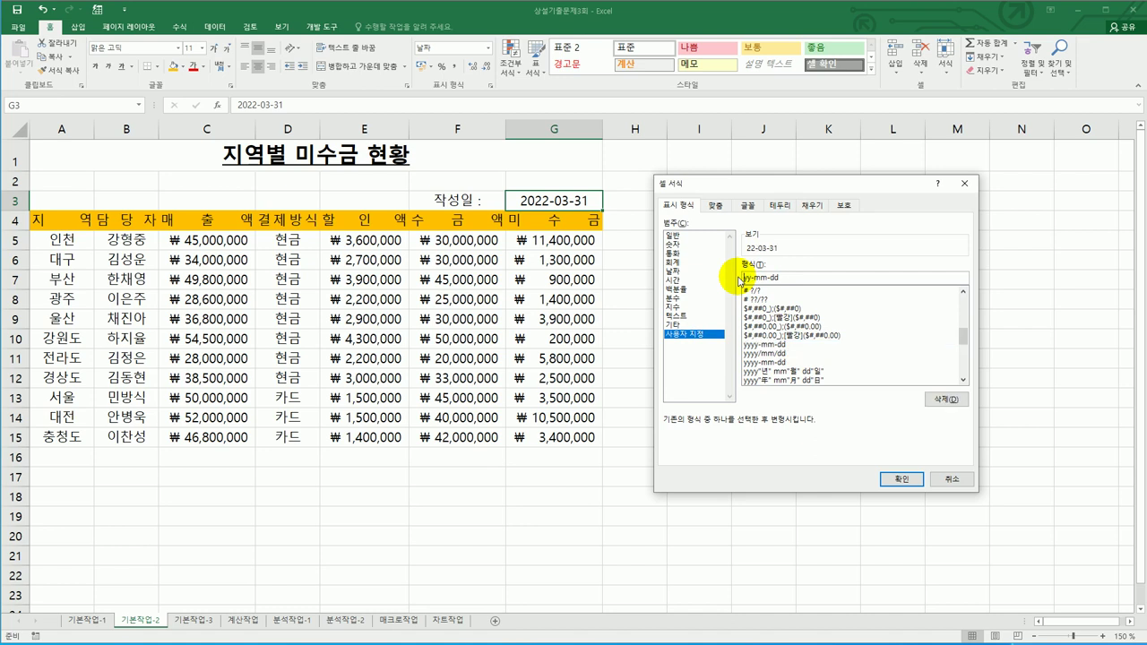
{"action": "key", "text": "Right"}
{"action": "key", "text": "Right"}
{"action": "key", "text": "Delete"}
{"action": "type", "text": "/"}
{"action": "key", "text": "Right"}
{"action": "key", "text": "Right"}
{"action": "key", "text": "Delete"}
{"action": "type", "text": "/"}
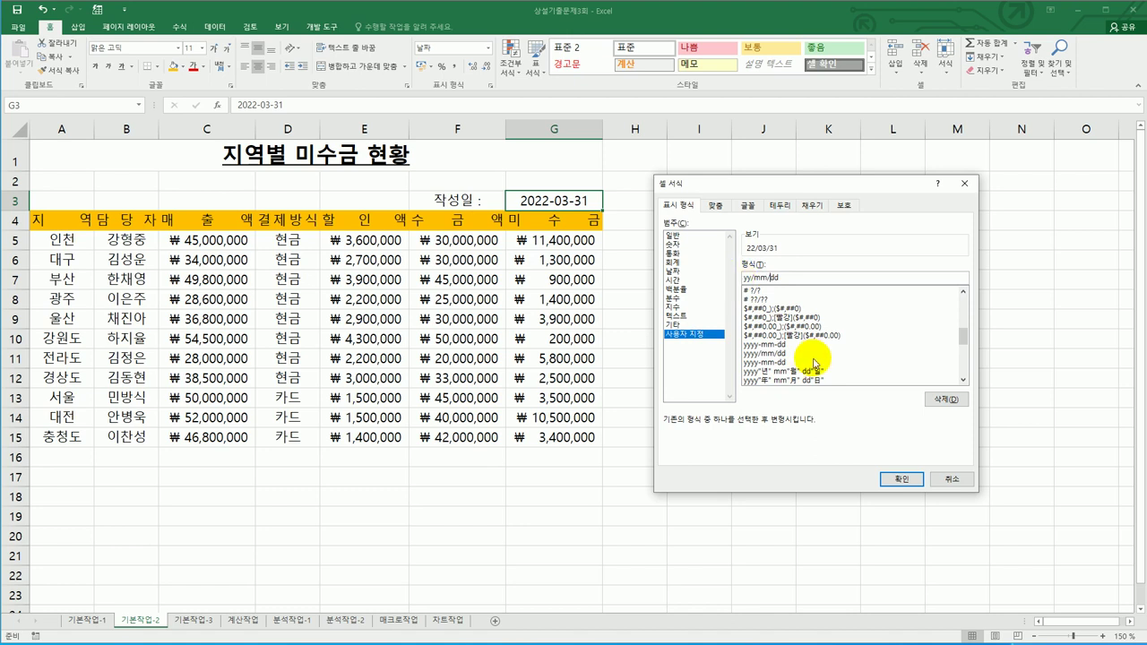
{"action": "left_click", "coordinate": [896, 482]}
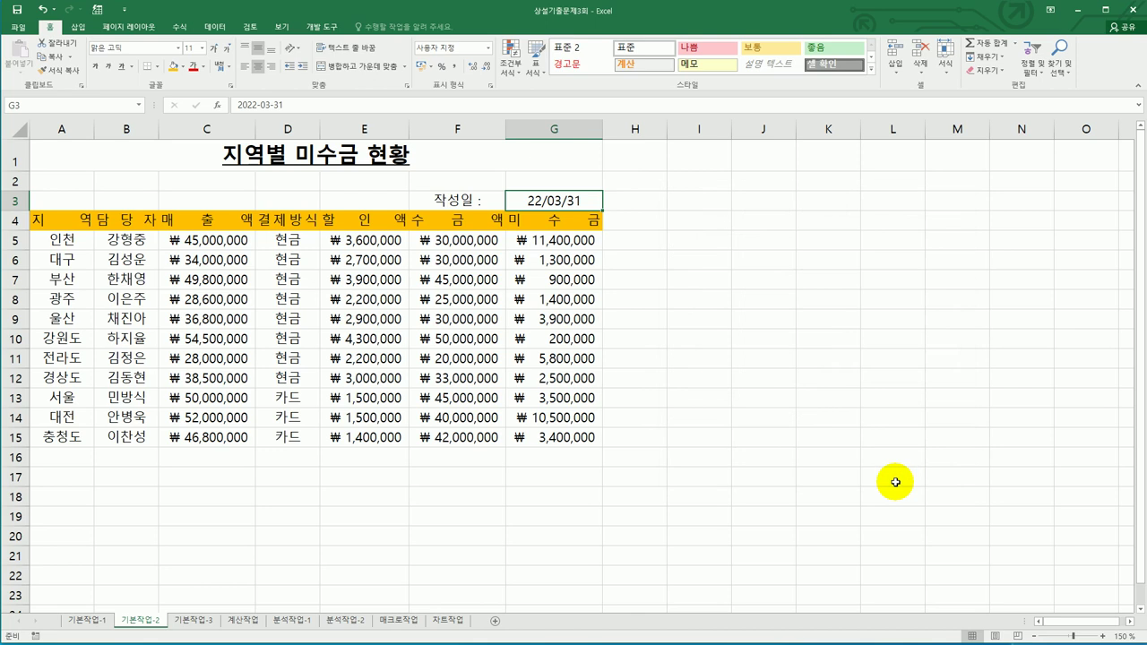
- Apply 모든 테두리 and 굵은 바깥쪽 테두리 borders to the table range A4:G15
{"action": "left_click_drag", "start_coordinate": [79, 220], "coordinate": [554, 433]}
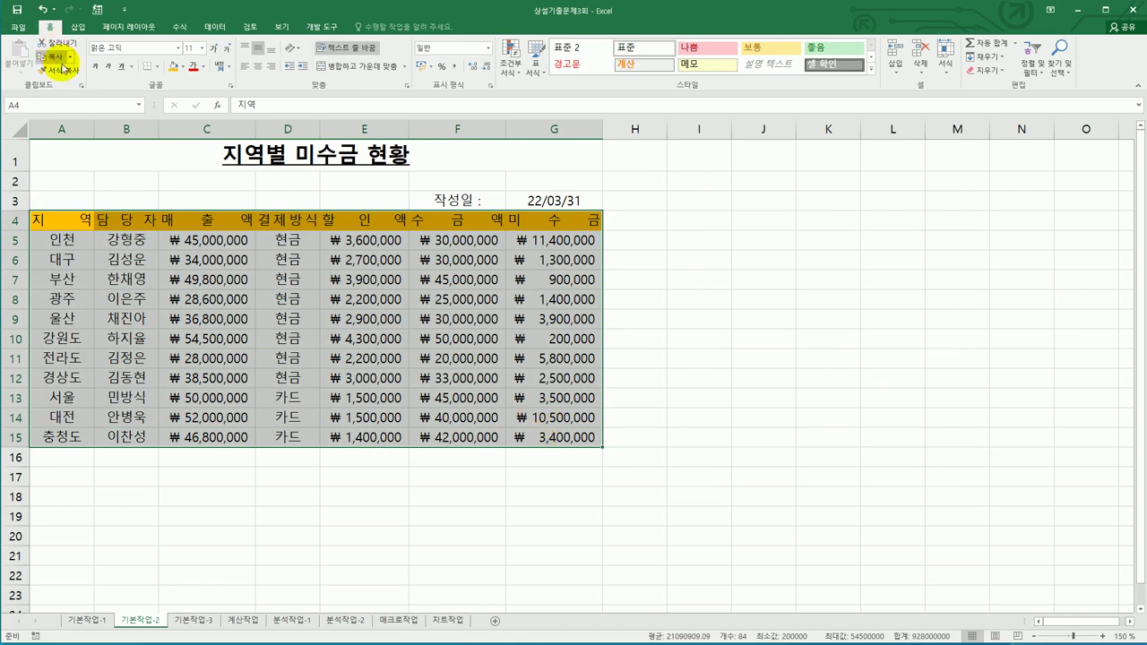
{"action": "left_click", "coordinate": [158, 70]}
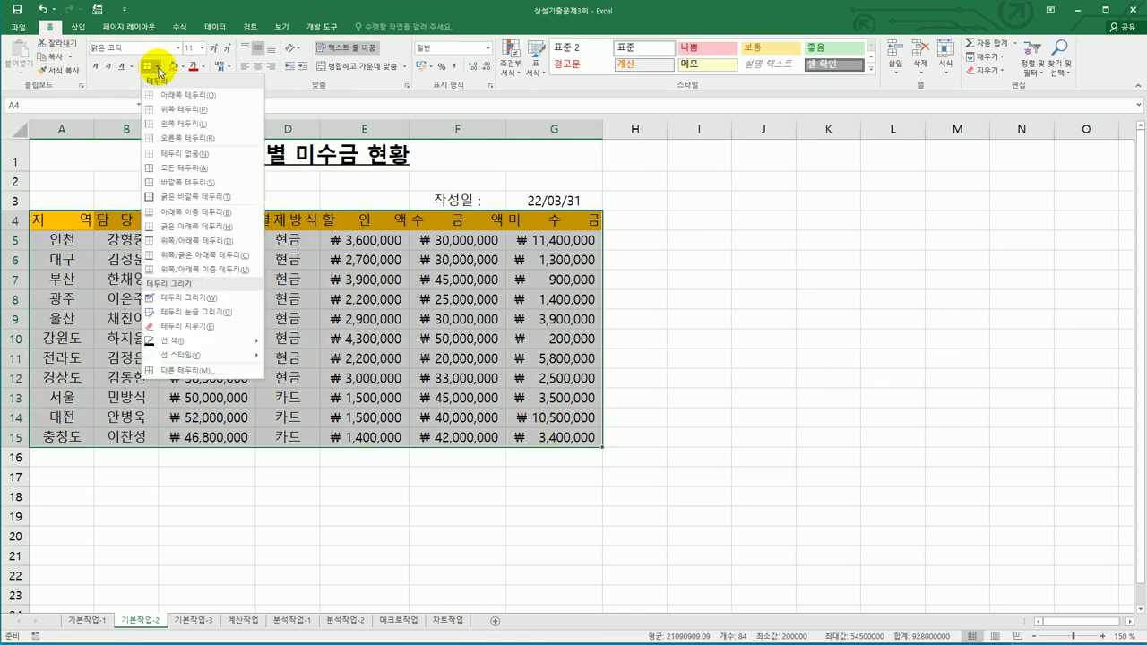
{"action": "left_click", "coordinate": [180, 171]}
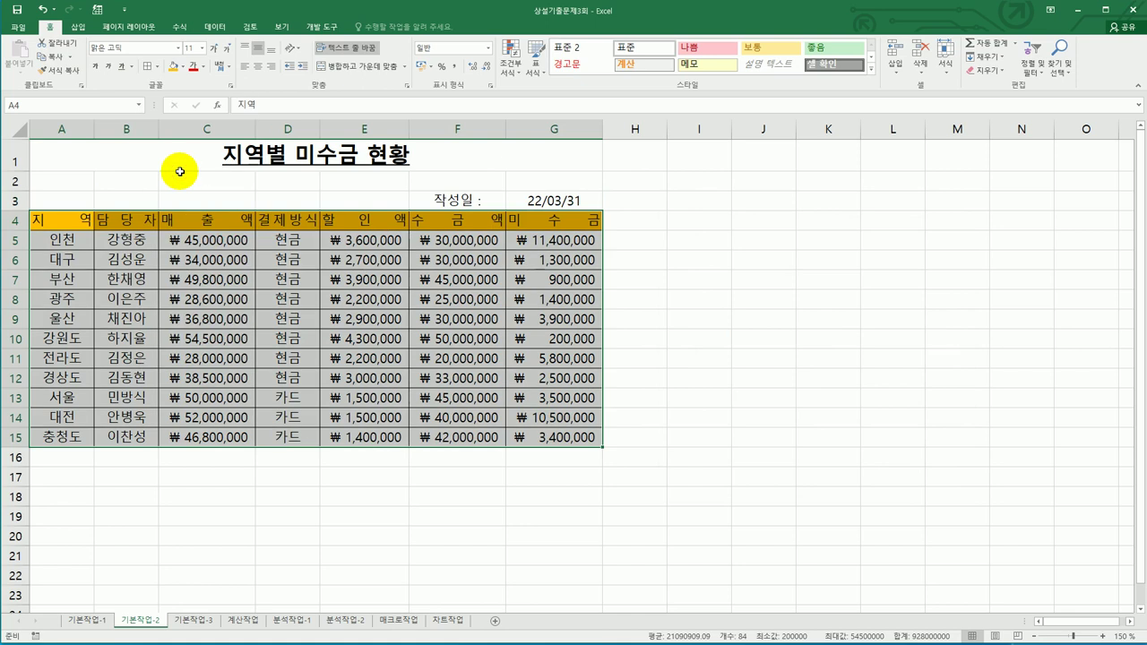
{"action": "left_click", "coordinate": [157, 67]}
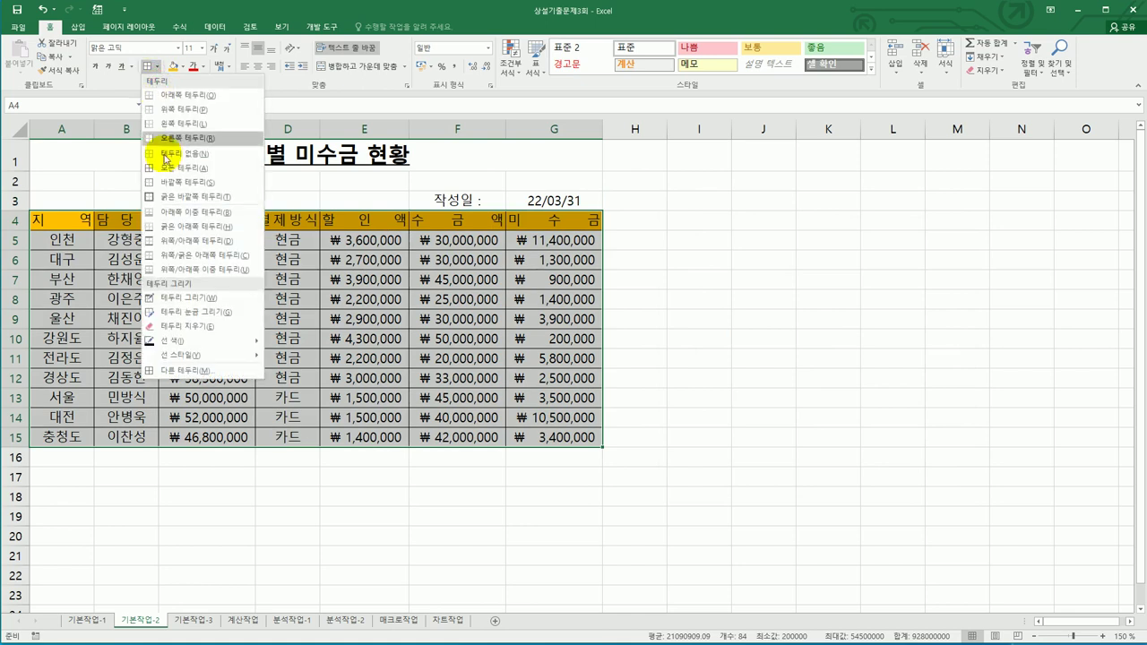
{"action": "left_click", "coordinate": [168, 202]}
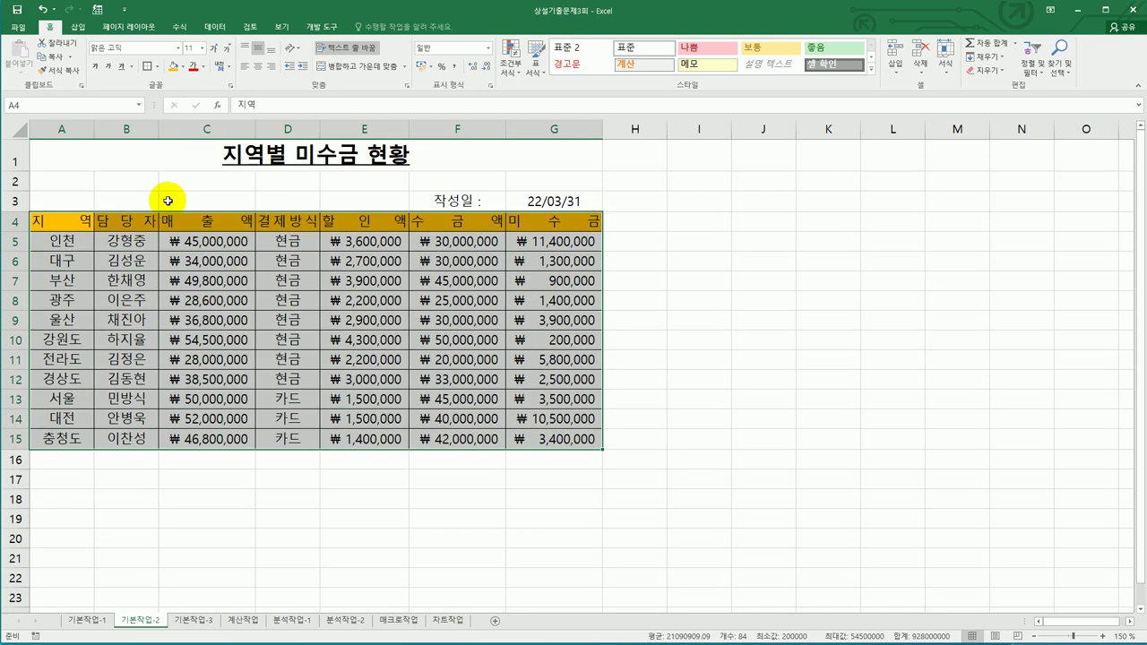
{"action": "left_click", "coordinate": [722, 503]}
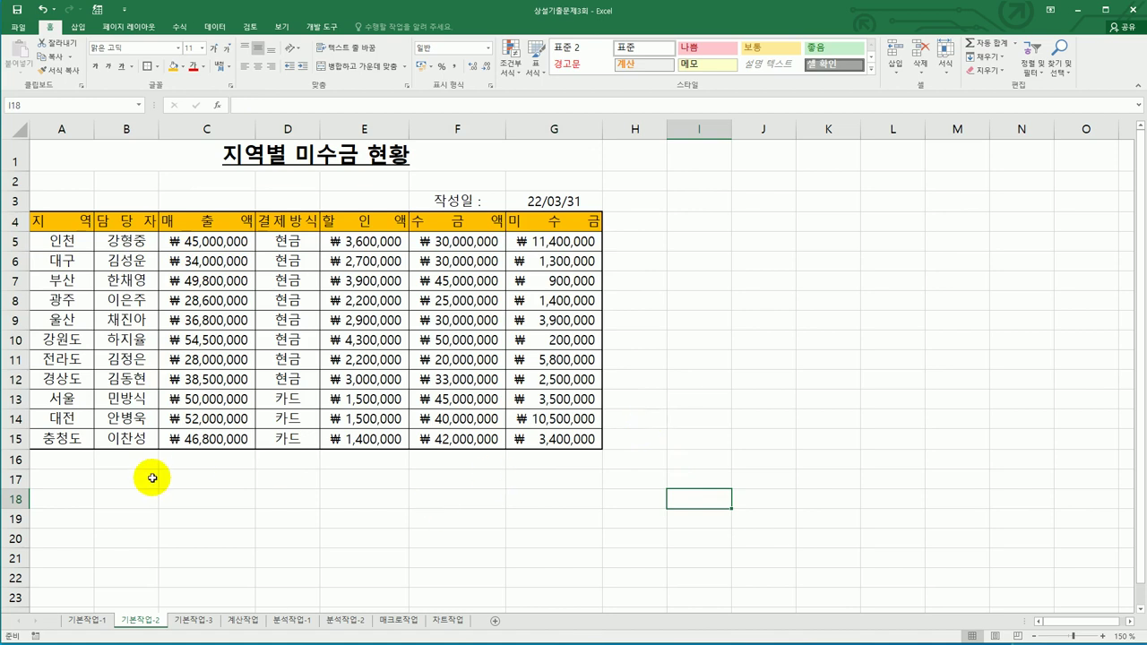
- On sheet 기본작업-3, start a new formula-based conditional formatting rule for the data range A4:F20
{"action": "left_click", "coordinate": [199, 621]}
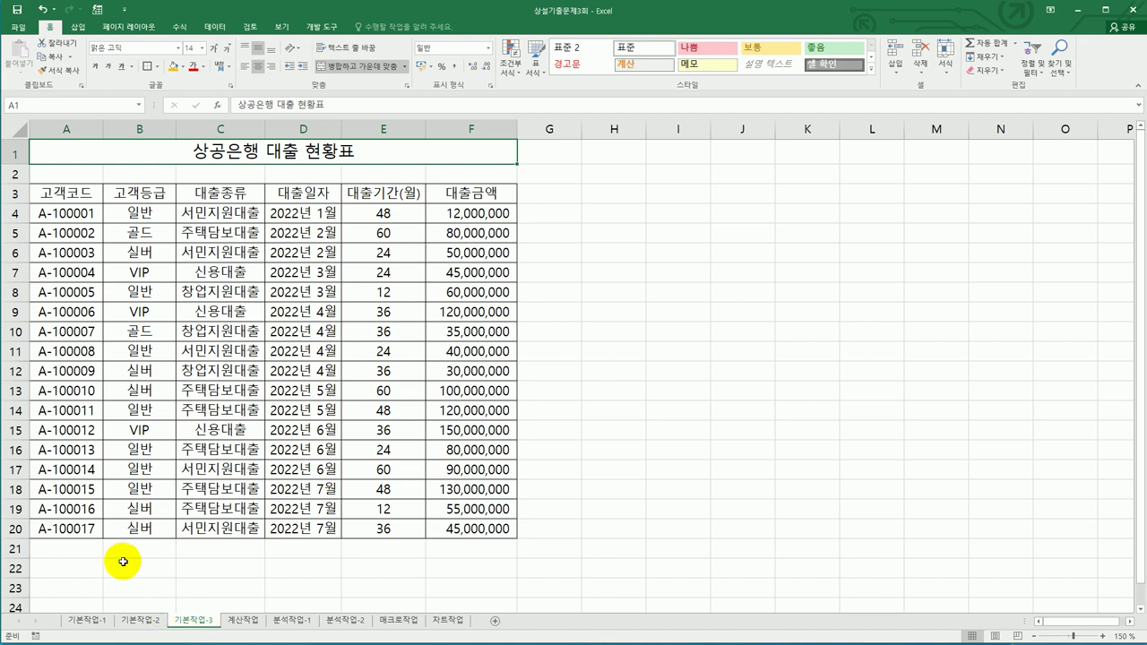
{"action": "left_click", "coordinate": [68, 190]}
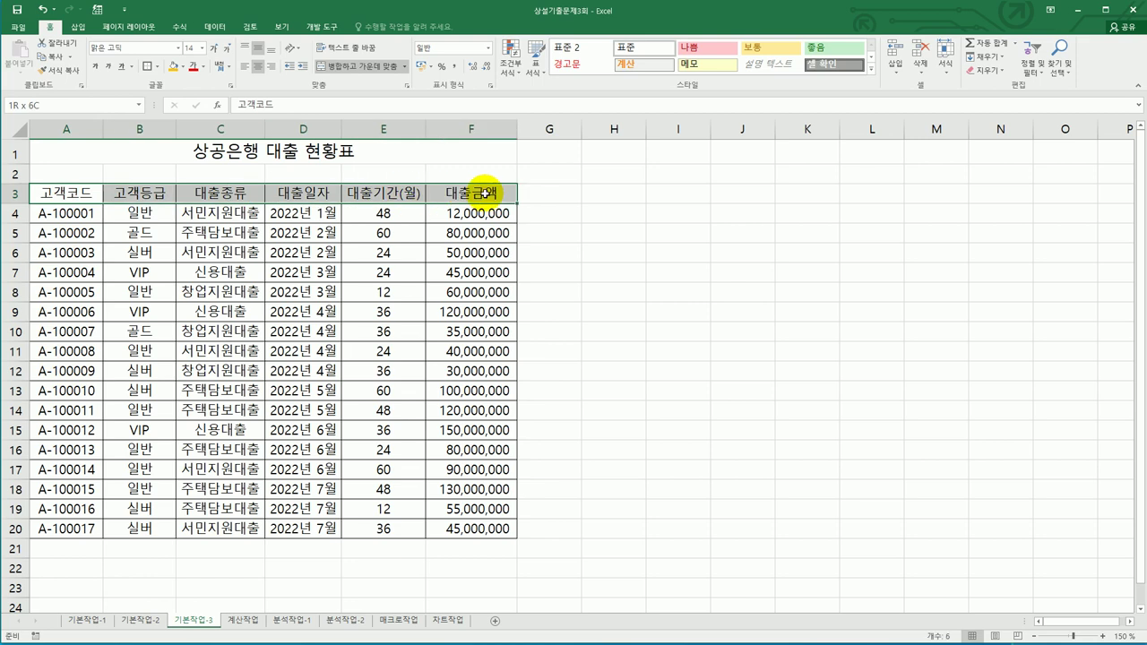
{"action": "left_click_drag", "start_coordinate": [65, 213], "coordinate": [459, 538]}
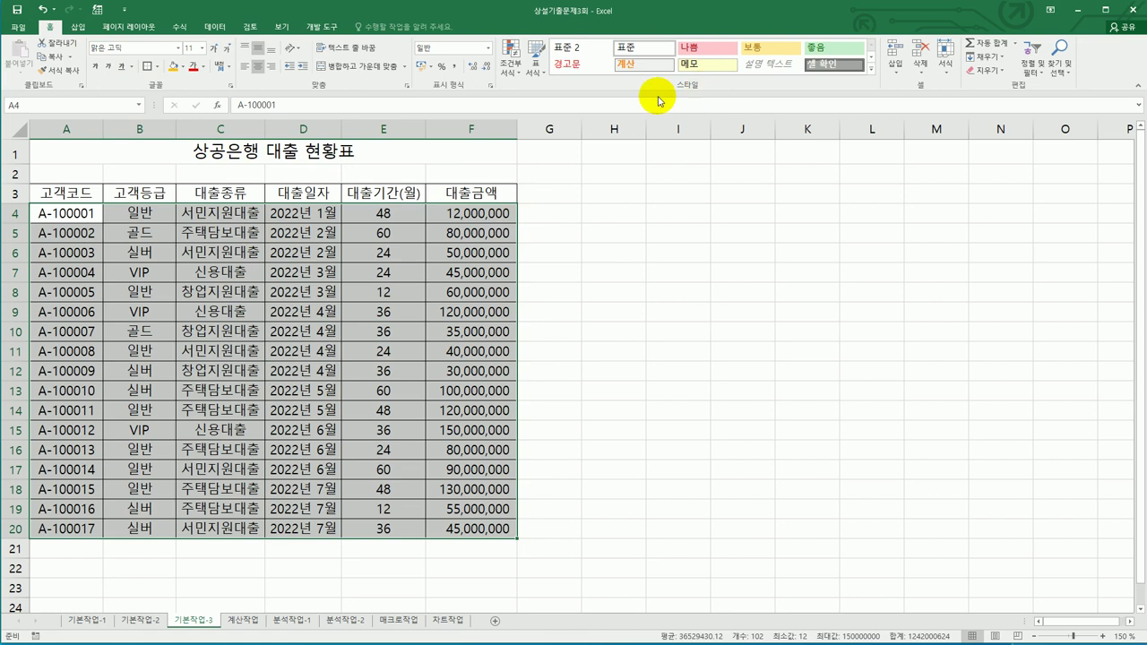
{"action": "left_click", "coordinate": [508, 57]}
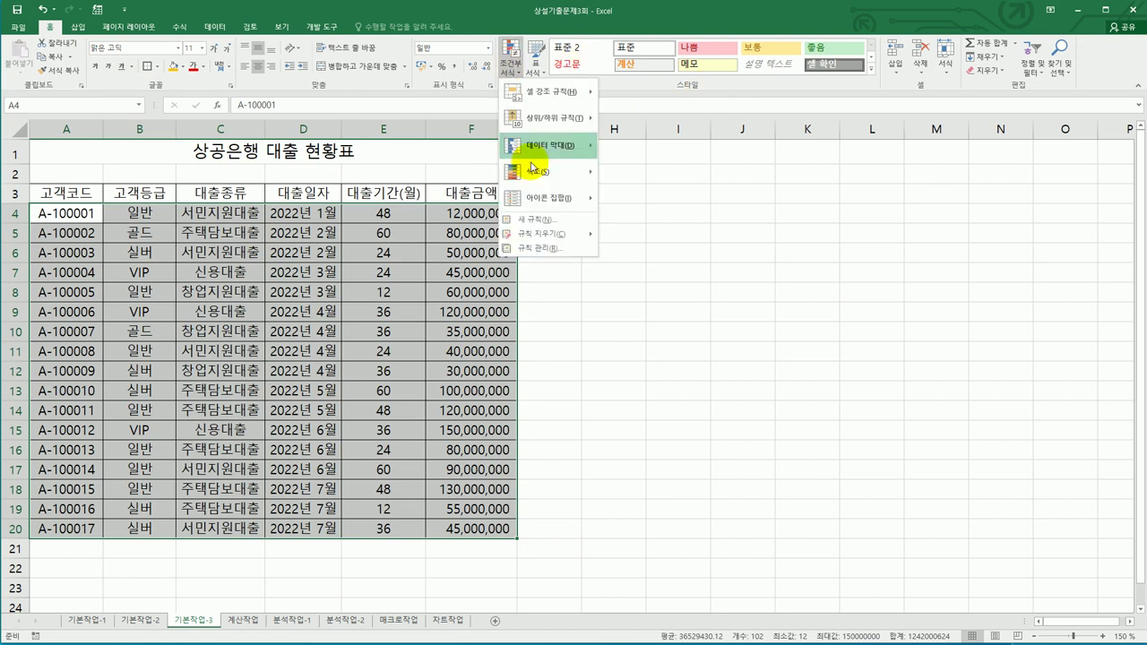
{"action": "left_click", "coordinate": [538, 218]}
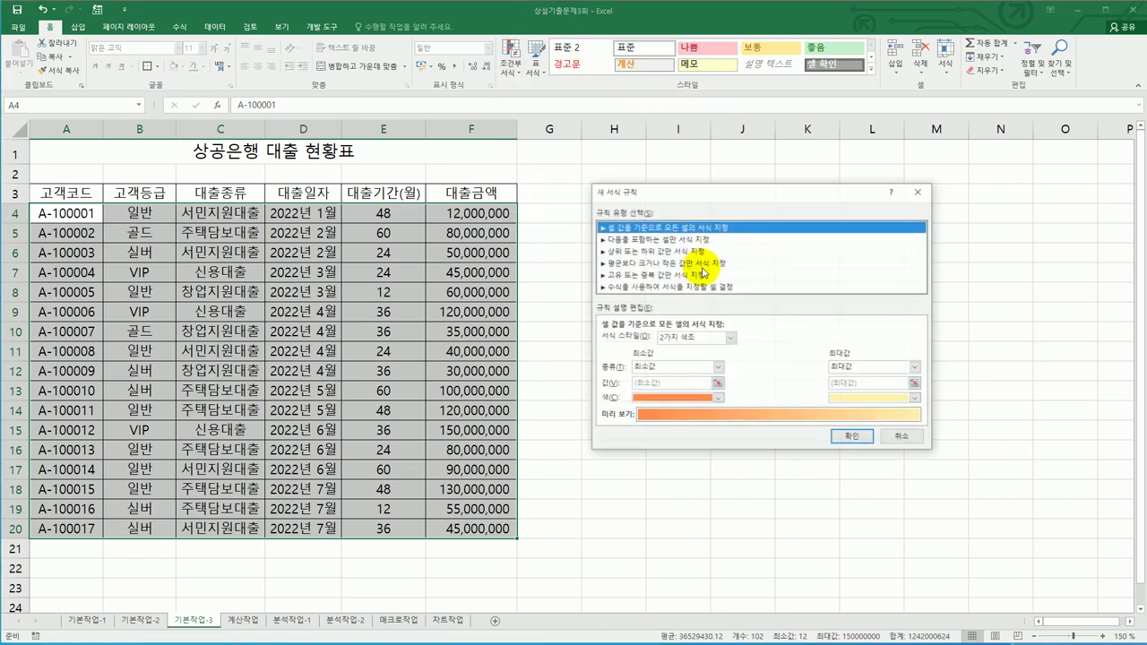
{"action": "left_click", "coordinate": [713, 287]}
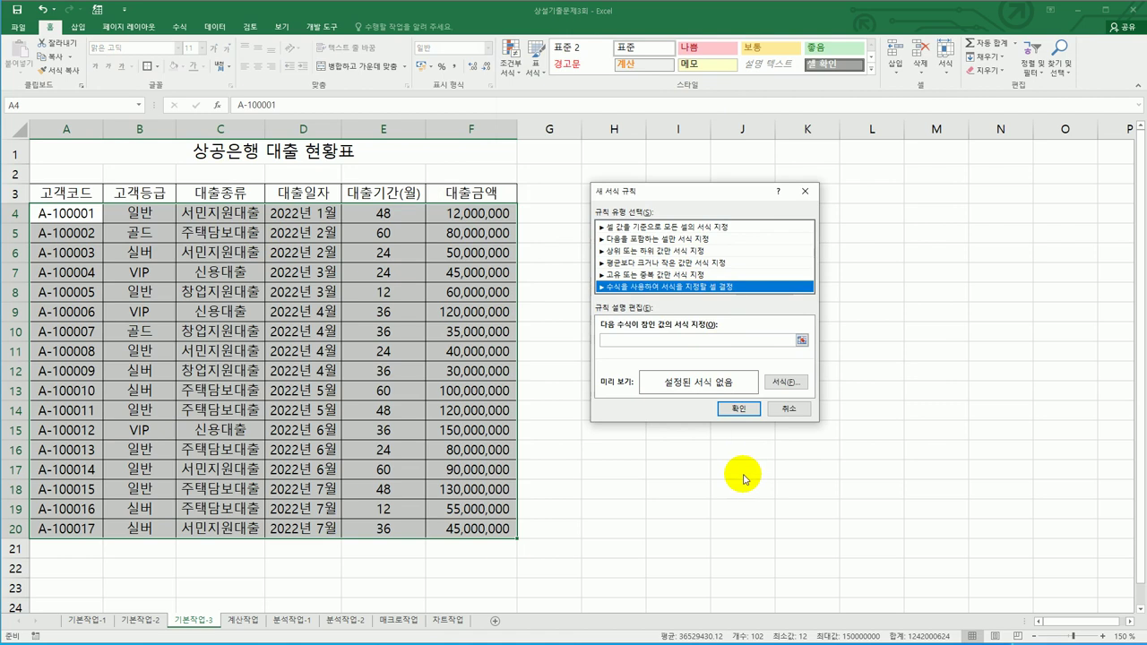
- Begin the rule's formula with the AND function and a reference to the 대출종류 cell C4
{"action": "left_click", "coordinate": [618, 339]}
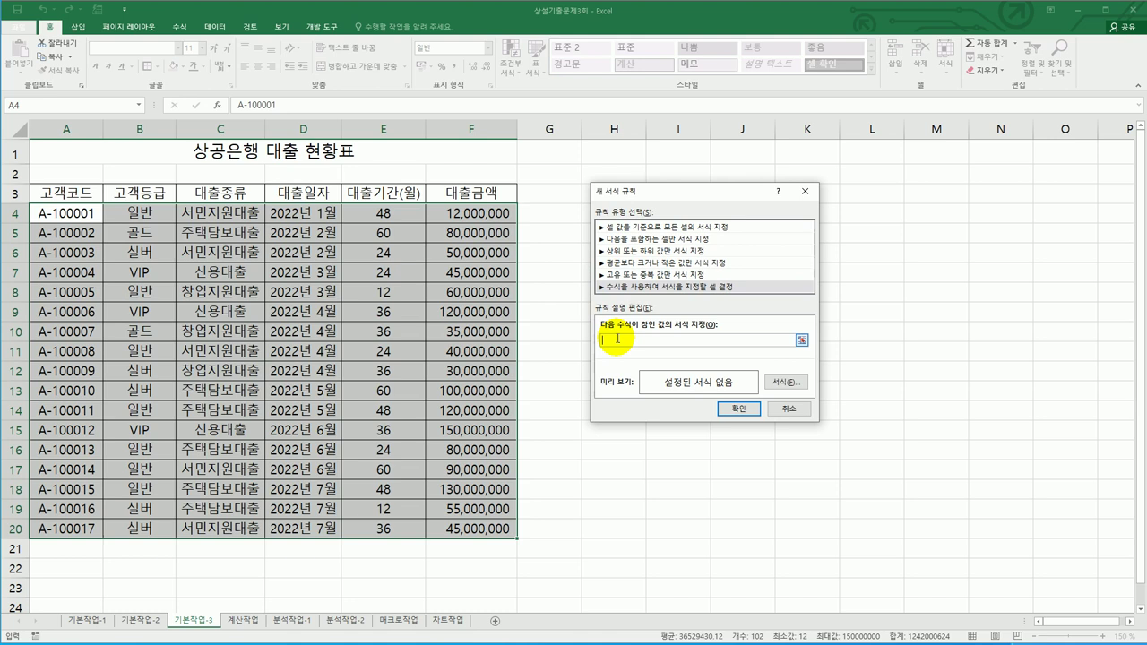
{"action": "type", "text": "=and("}
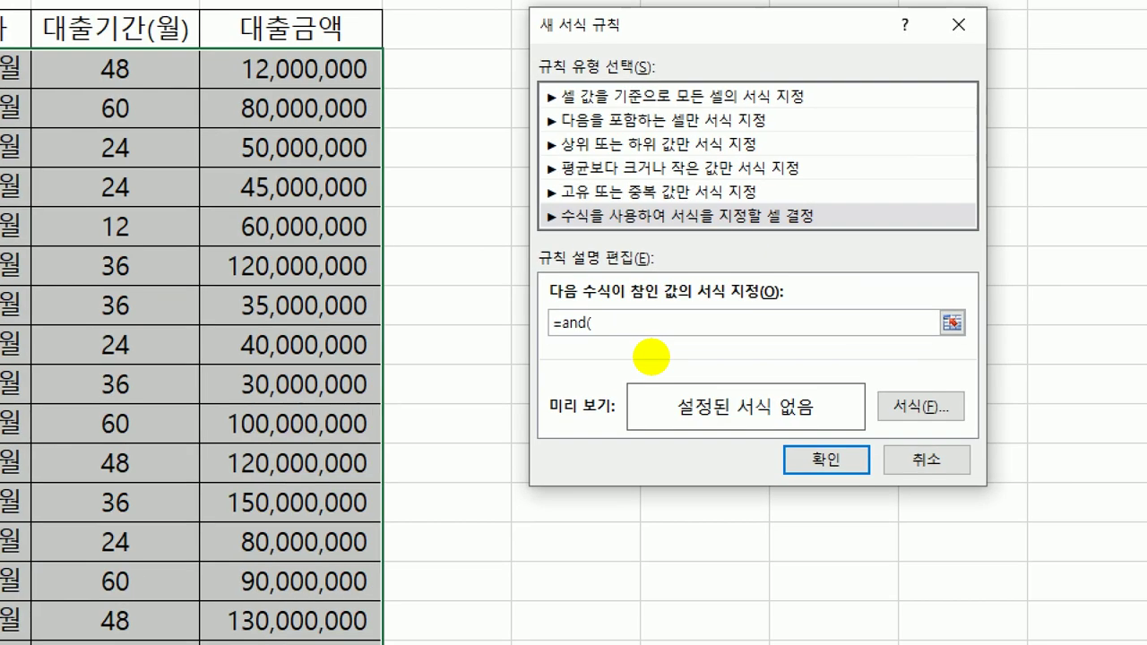
{"action": "left_click", "coordinate": [651, 357]}
{"action": "mouse_move", "coordinate": [625, 349]}
{"action": "left_mouse_down"}
{"action": "mouse_move", "coordinate": [564, 328]}
{"action": "mouse_move", "coordinate": [622, 349]}
{"action": "left_mouse_up"}
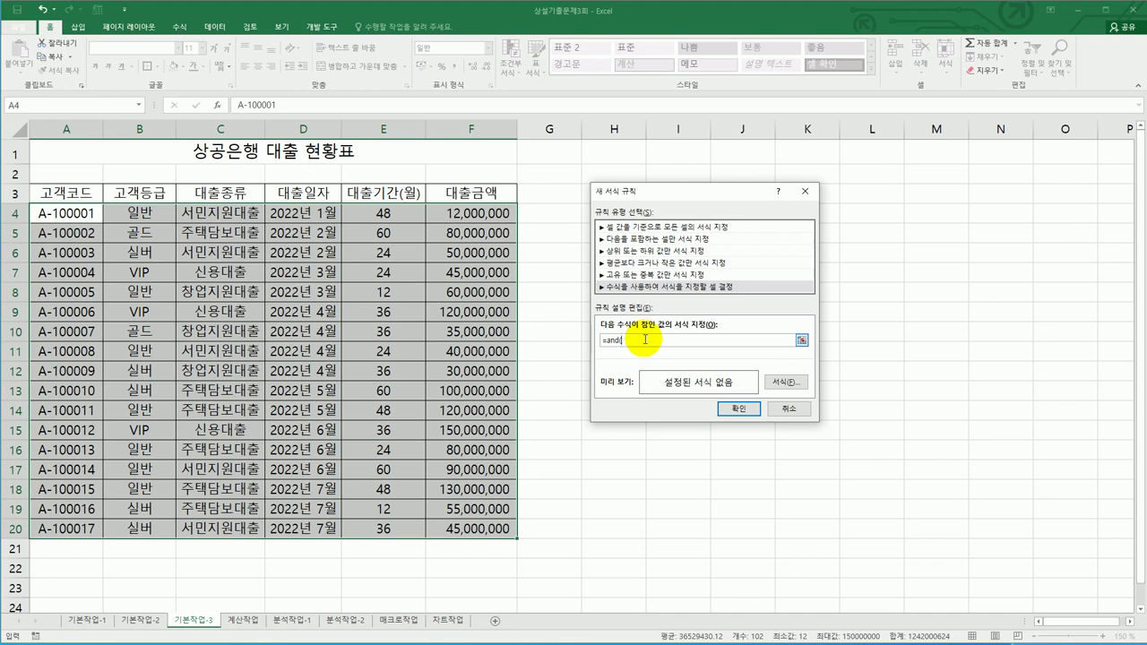
{"action": "left_click", "coordinate": [231, 213]}
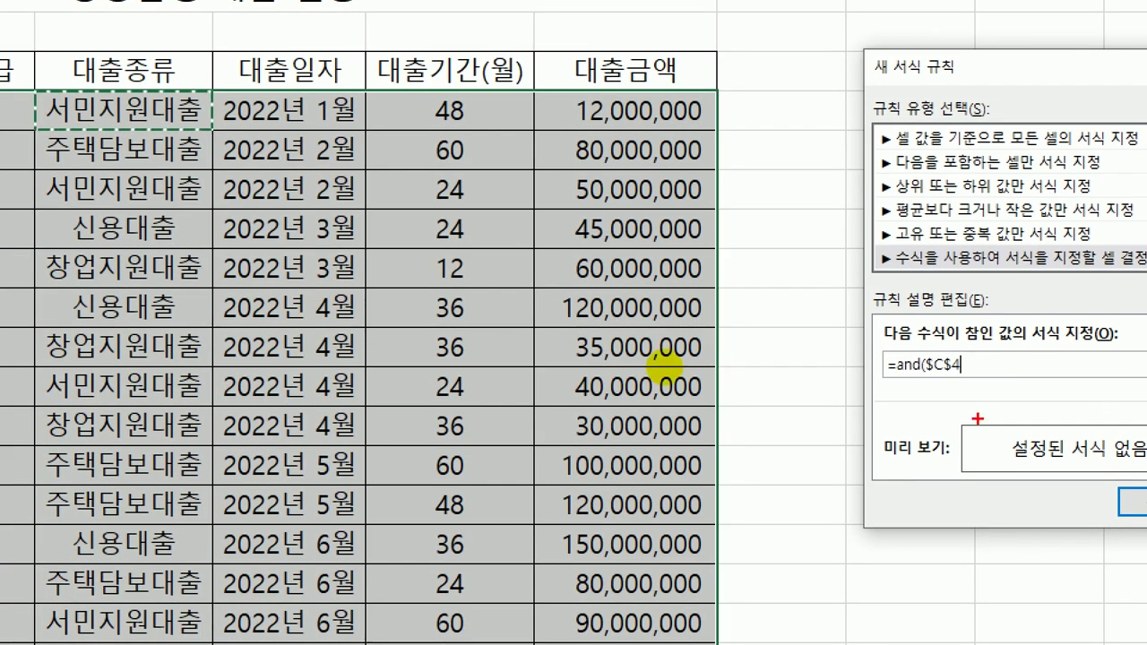
{"action": "mouse_move", "coordinate": [960, 340]}
{"action": "left_mouse_down"}
{"action": "mouse_move", "coordinate": [932, 381]}
{"action": "mouse_move", "coordinate": [962, 395]}
{"action": "left_mouse_up"}
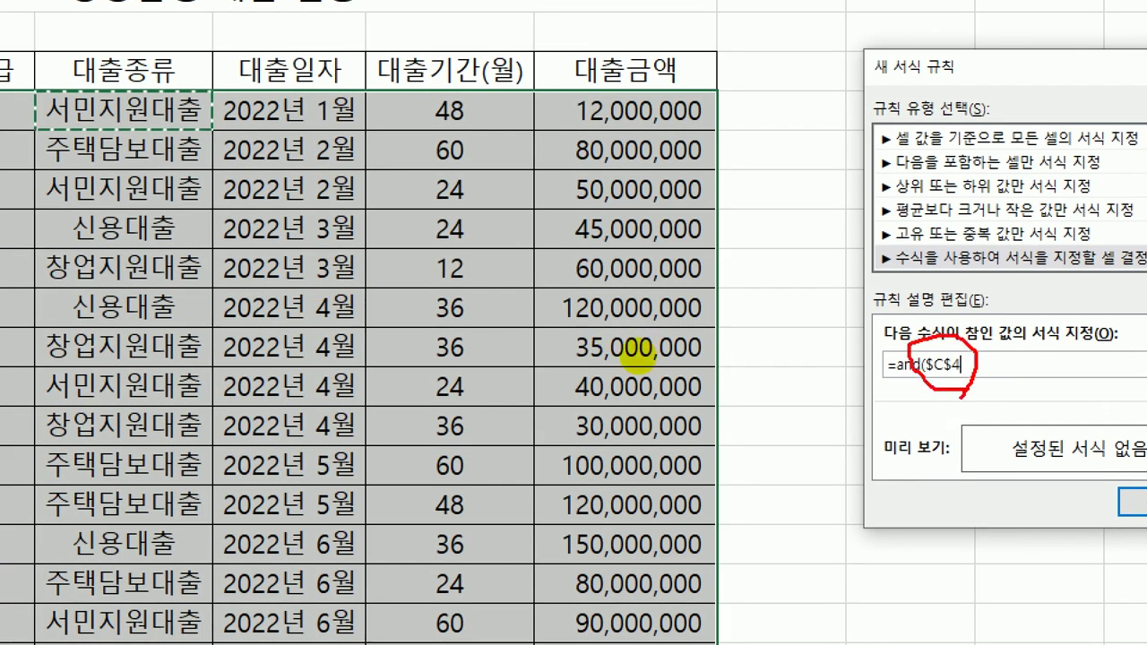
{"action": "mouse_move", "coordinate": [163, 68]}
{"action": "left_mouse_down"}
{"action": "mouse_move", "coordinate": [172, 86]}
{"action": "mouse_move", "coordinate": [215, 83]}
{"action": "left_mouse_up"}
{"action": "mouse_move", "coordinate": [165, 135]}
{"action": "left_mouse_down"}
{"action": "mouse_move", "coordinate": [173, 148]}
{"action": "mouse_move", "coordinate": [211, 136]}
{"action": "left_mouse_up"}
{"action": "left_click_drag", "start_coordinate": [176, 184], "coordinate": [219, 168]}
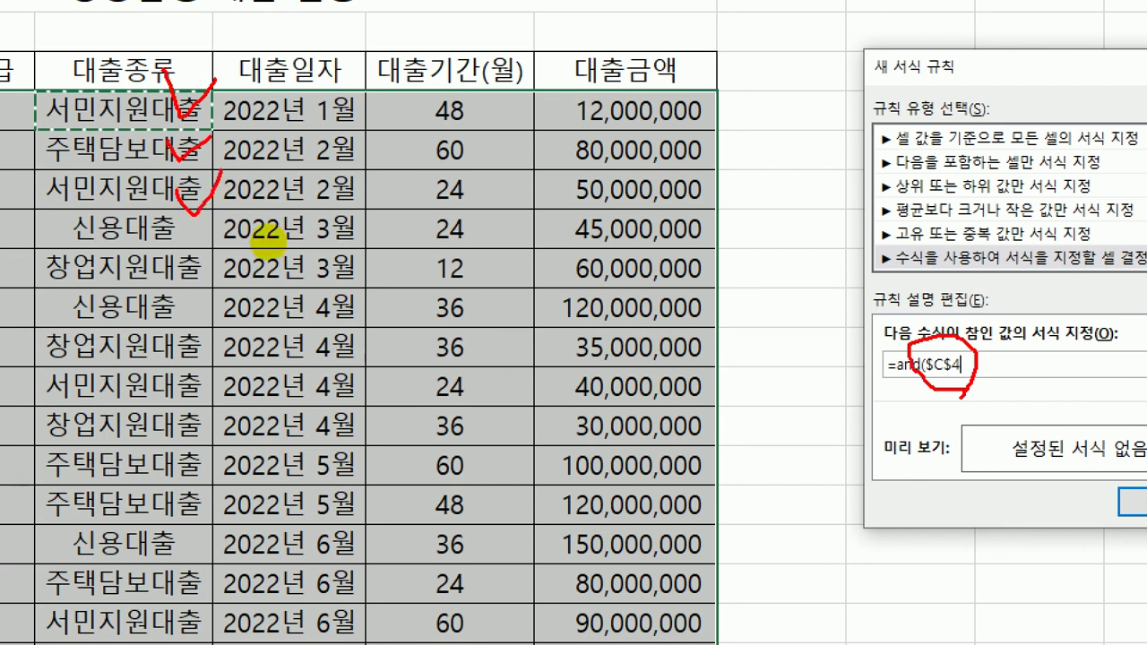
{"action": "left_click_drag", "start_coordinate": [69, 202], "coordinate": [45, 644]}
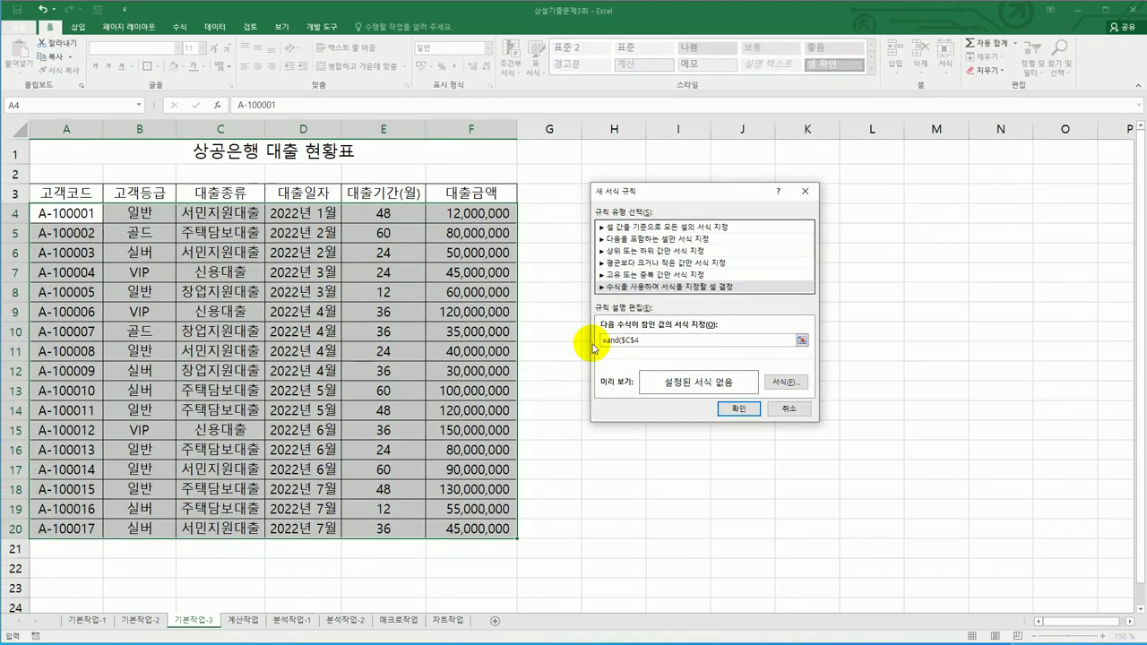
- Make the row of the C4 reference relative and complete the first condition as $C4="주택담보대출"
{"action": "key", "text": "BackSpace"}
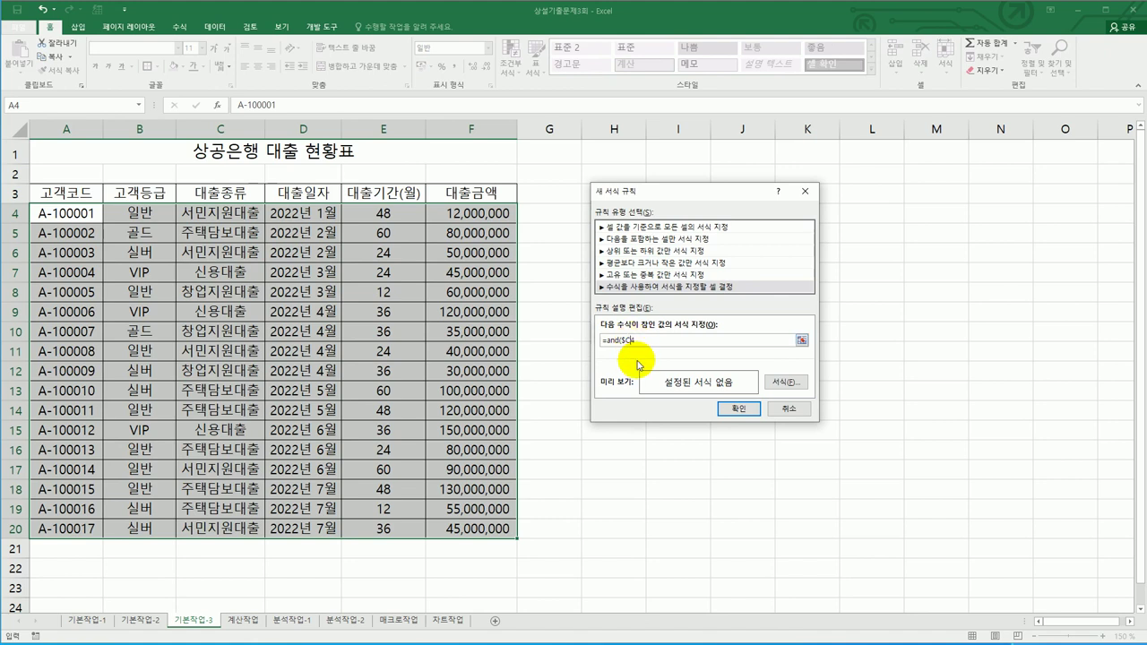
{"action": "left_click", "coordinate": [643, 343]}
{"action": "key", "text": "Left"}
{"action": "key", "text": "BackSpace"}
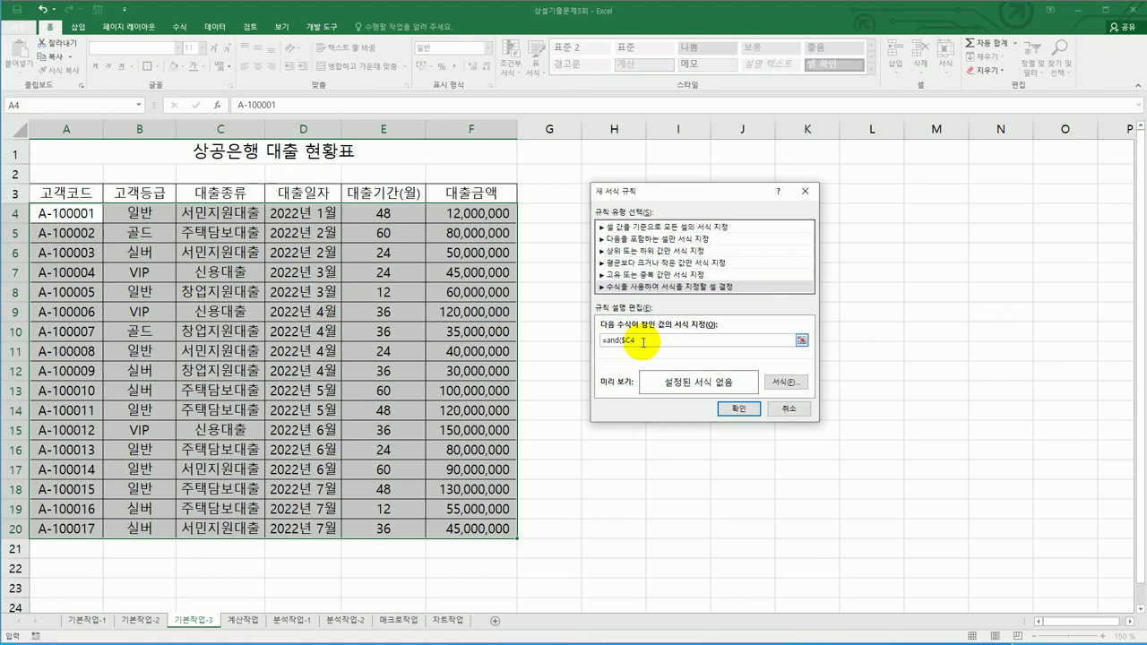
{"action": "type", "text": "="}
{"action": "type", "text": "\""}
{"action": "type", "text": "ㅅ"}
{"action": "type", "text": "택담"}
{"action": "type", "text": "ㄷ"}
{"action": "type", "text": "대출\","}
- Add the second condition $E4>=24 on the 대출기간(월) column and close the AND formula
{"action": "left_click", "coordinate": [392, 213]}
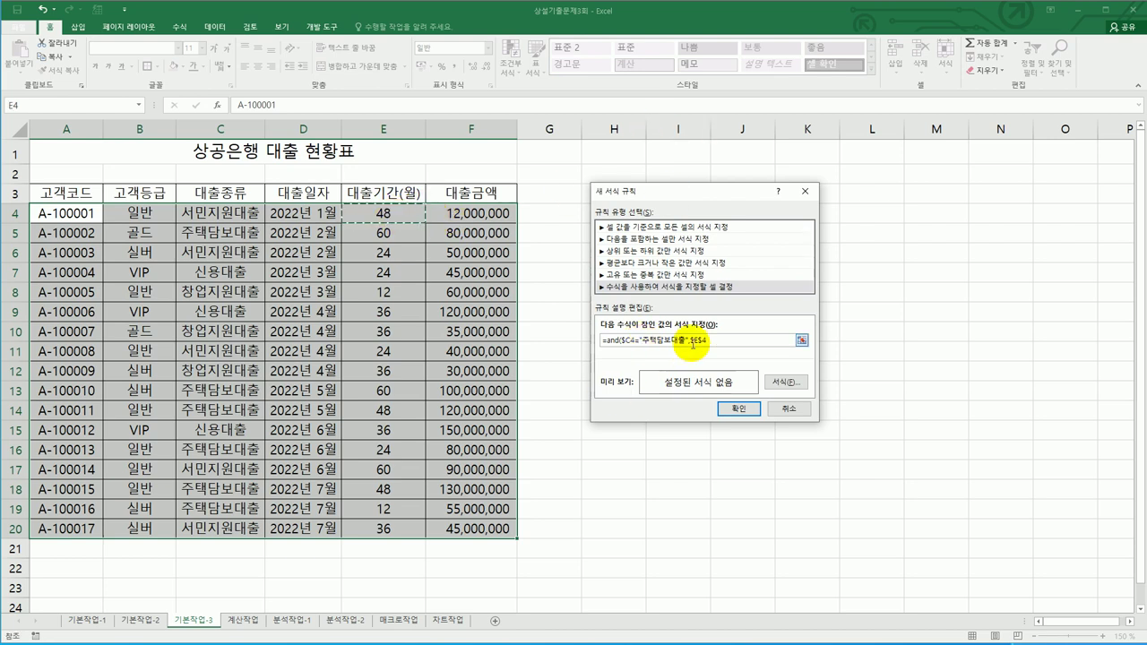
{"action": "left_click", "coordinate": [699, 344]}
{"action": "key", "text": "BackSpace"}
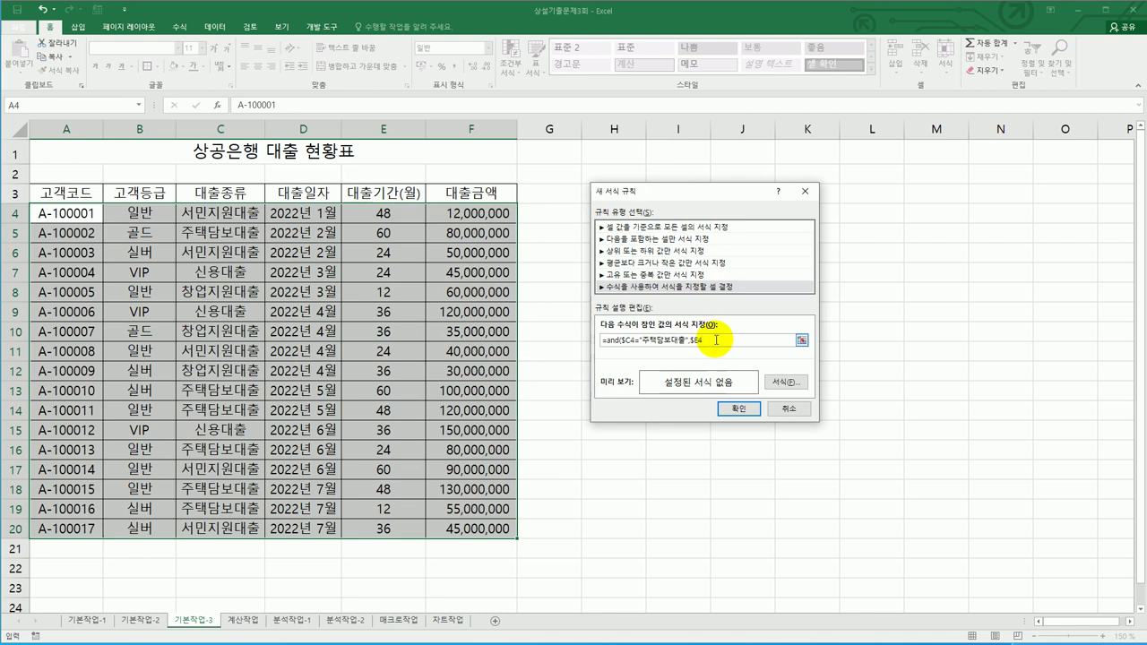
{"action": "type", "text": ">=24"}
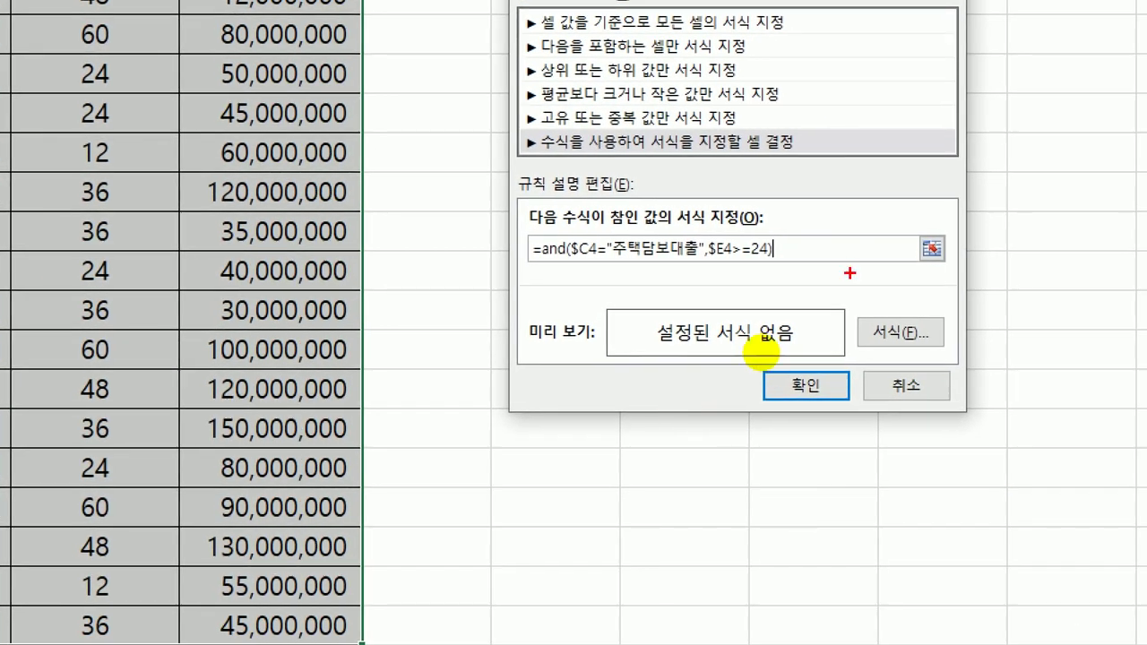
{"action": "left_click_drag", "start_coordinate": [847, 268], "coordinate": [489, 254]}
{"action": "left_click_drag", "start_coordinate": [578, 345], "coordinate": [736, 317]}
{"action": "mouse_move", "coordinate": [877, 289]}
{"action": "left_mouse_down"}
{"action": "mouse_move", "coordinate": [885, 351]}
{"action": "mouse_move", "coordinate": [934, 274]}
{"action": "left_mouse_up"}
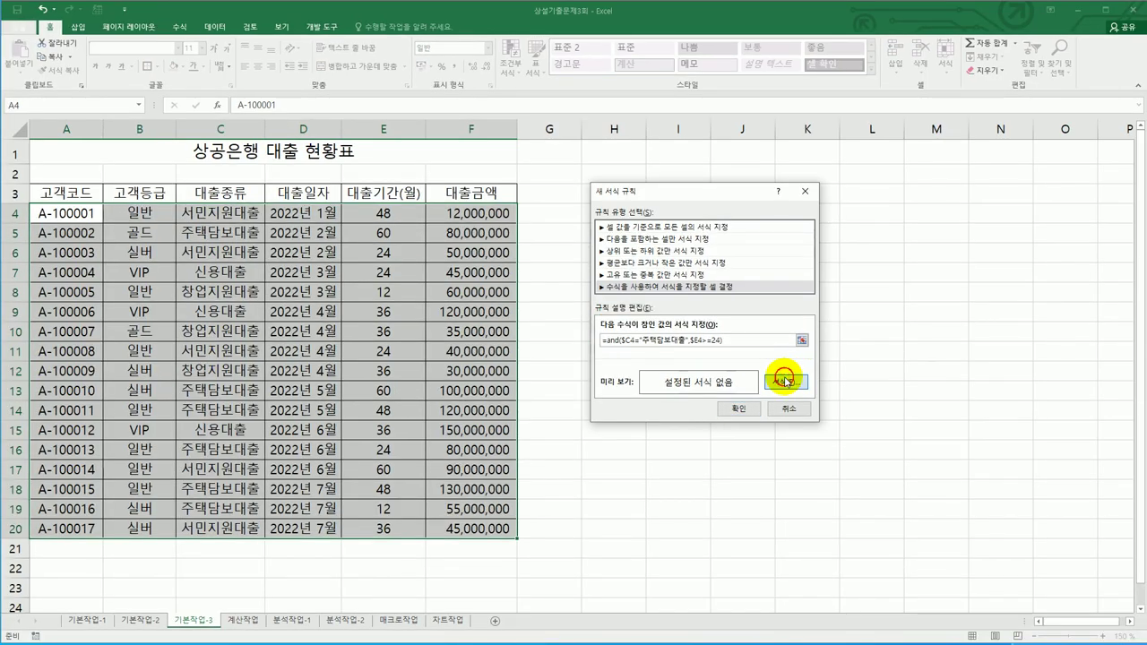
- Give the conditional formatting rule a bold font in standard blue, apply it, and widen column F to fit the 대출금액 values
{"action": "left_click", "coordinate": [900, 332]}
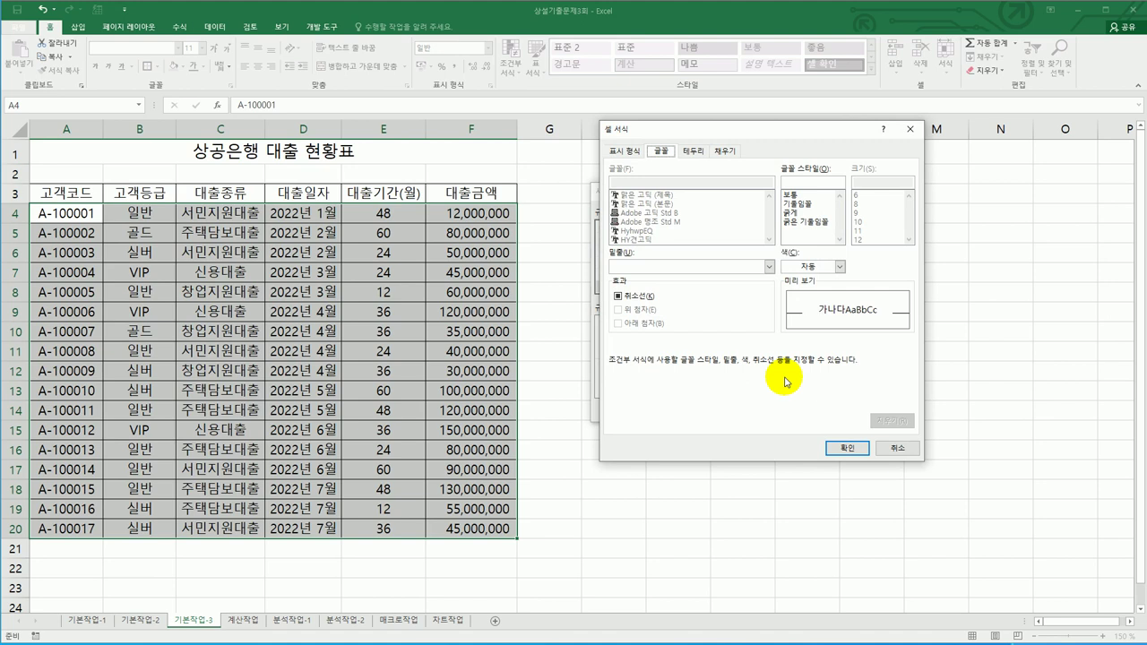
{"action": "left_click", "coordinate": [793, 221]}
{"action": "left_click", "coordinate": [791, 214]}
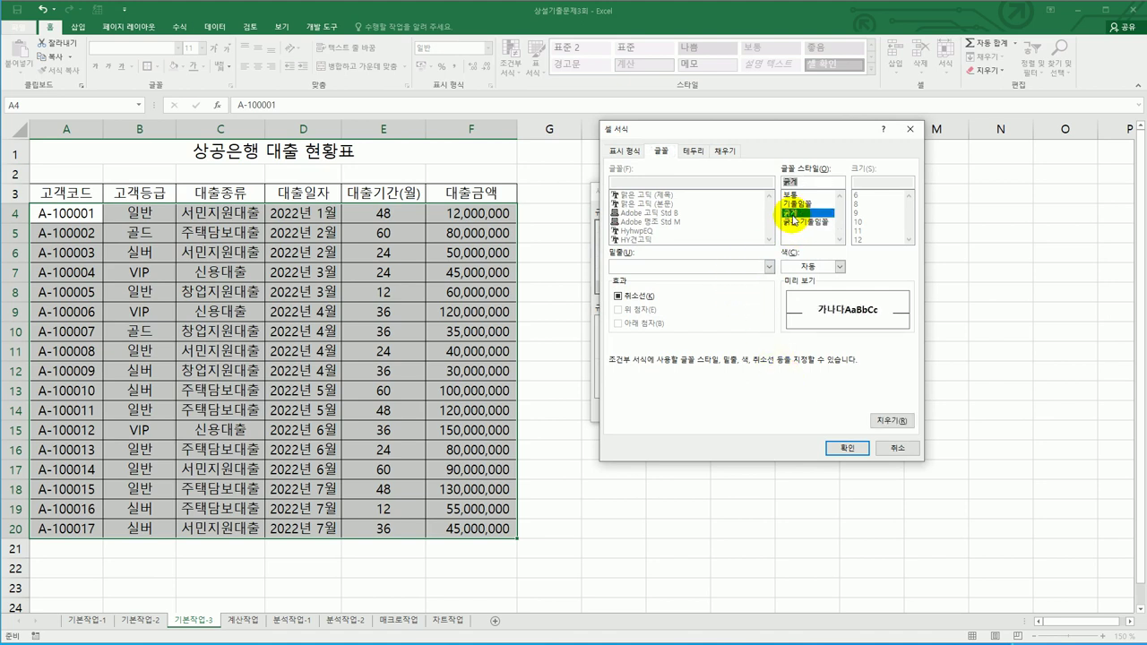
{"action": "left_click", "coordinate": [840, 266]}
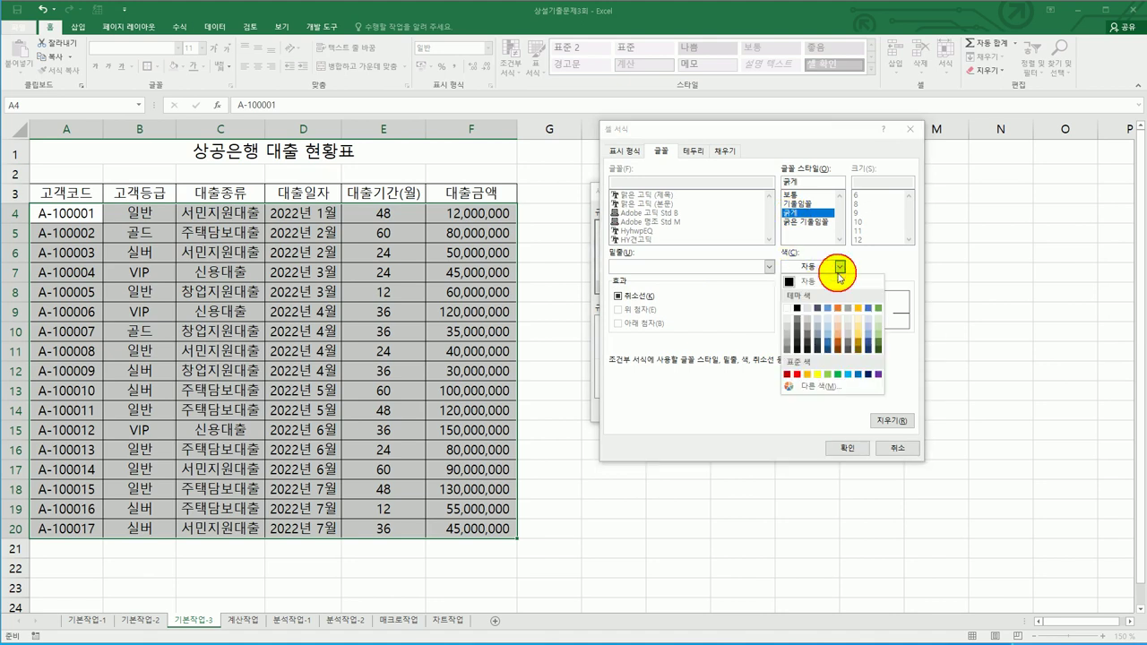
{"action": "left_click", "coordinate": [858, 375]}
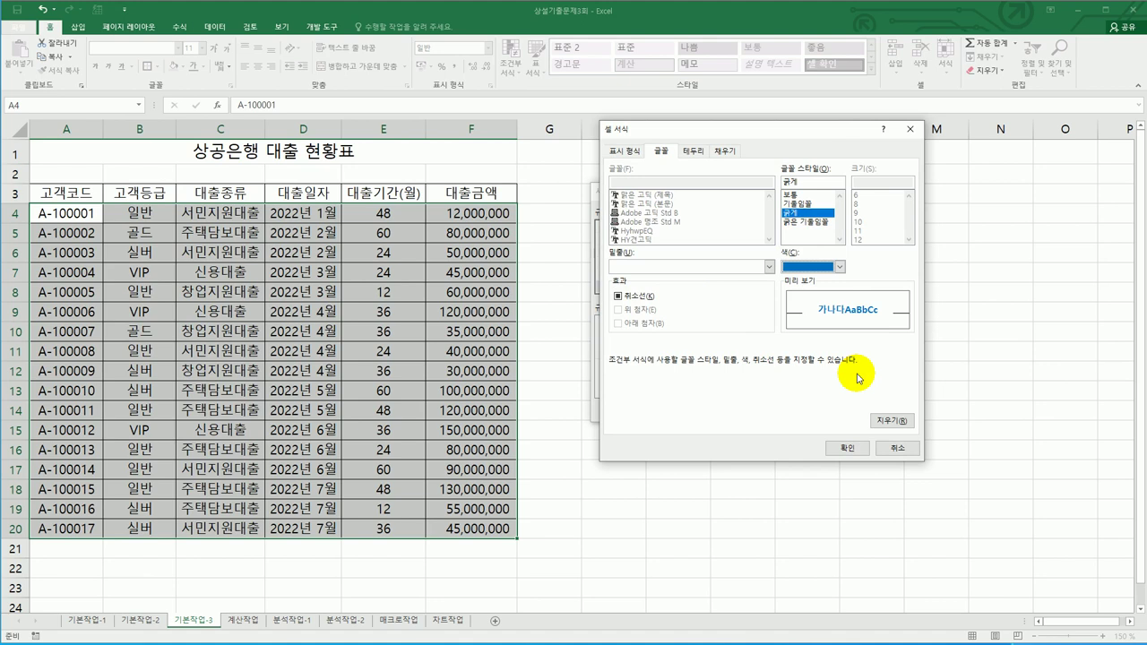
{"action": "left_click", "coordinate": [850, 449]}
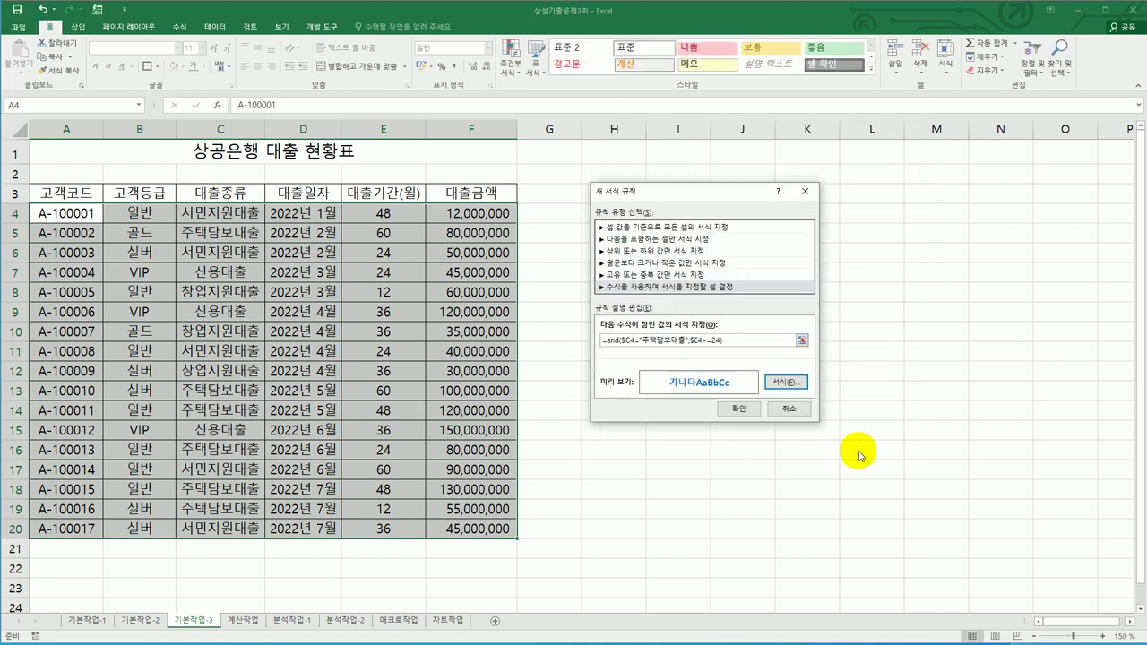
{"action": "left_click", "coordinate": [733, 409]}
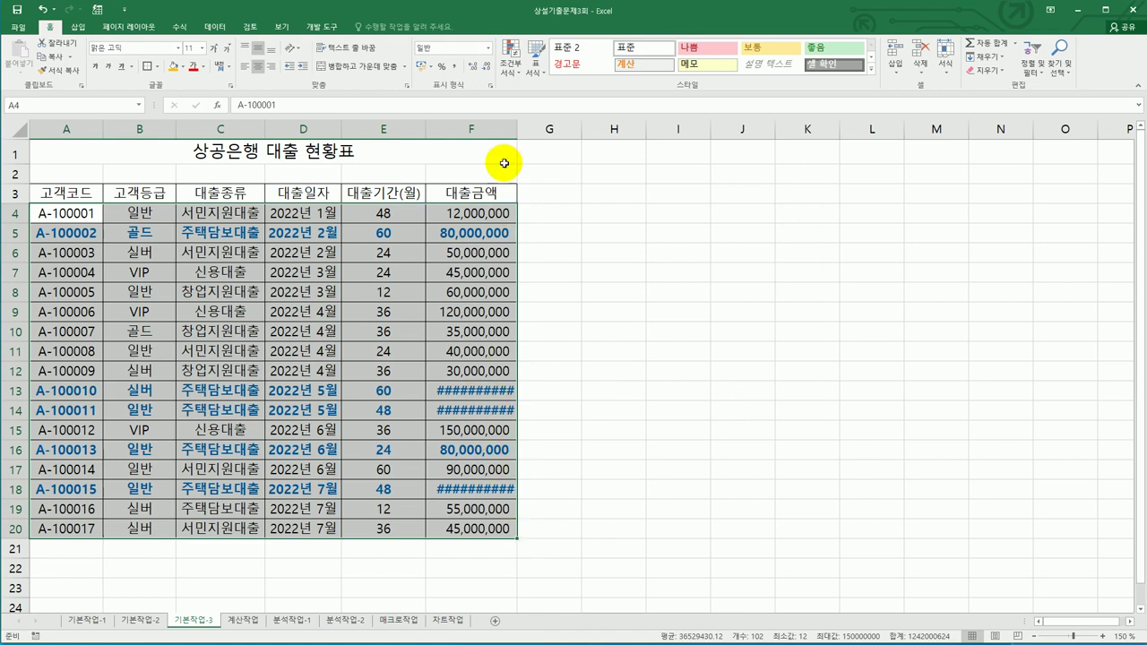
{"action": "left_click_drag", "start_coordinate": [517, 127], "coordinate": [533, 127]}
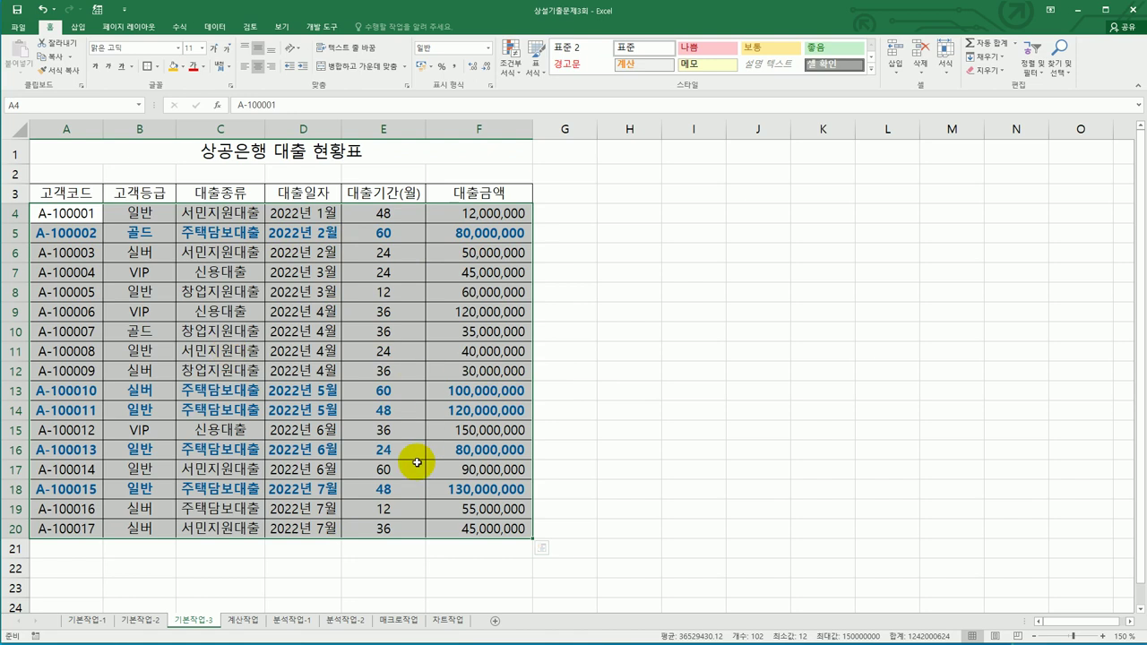
- Go to the 계산작업 sheet and select the first 근무기간 cell, D3, in the 사원정보현황 table
{"action": "left_click", "coordinate": [250, 622]}
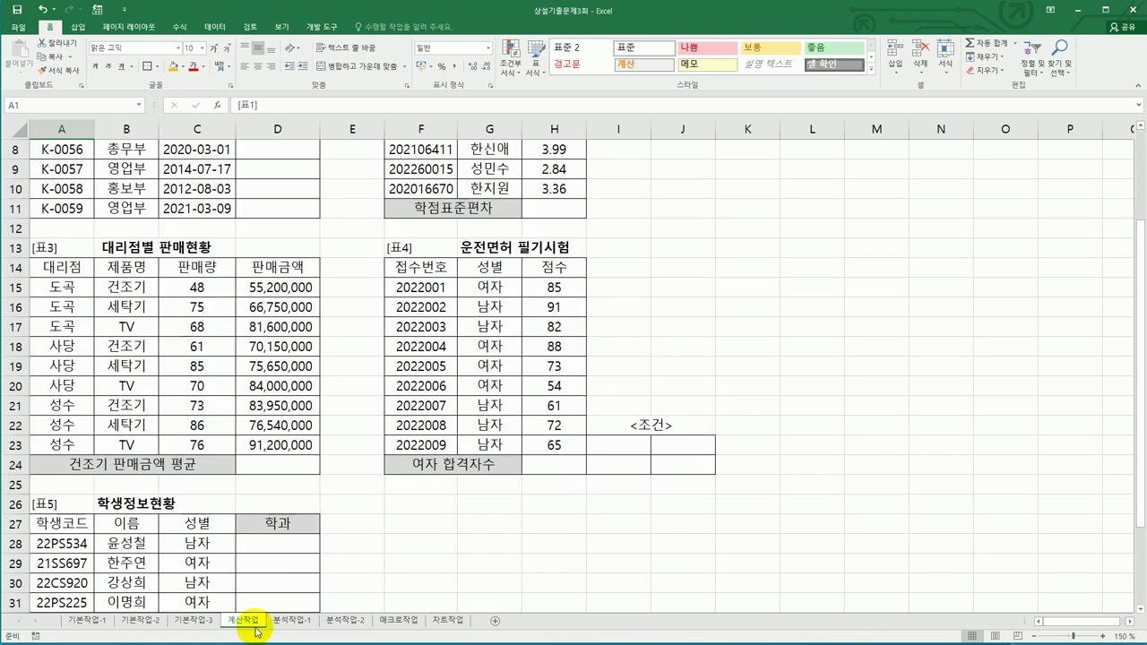
{"action": "scroll", "coordinate": [344, 368], "scroll_direction": "up", "scroll_amount": 3}
{"action": "left_click", "coordinate": [283, 189]}
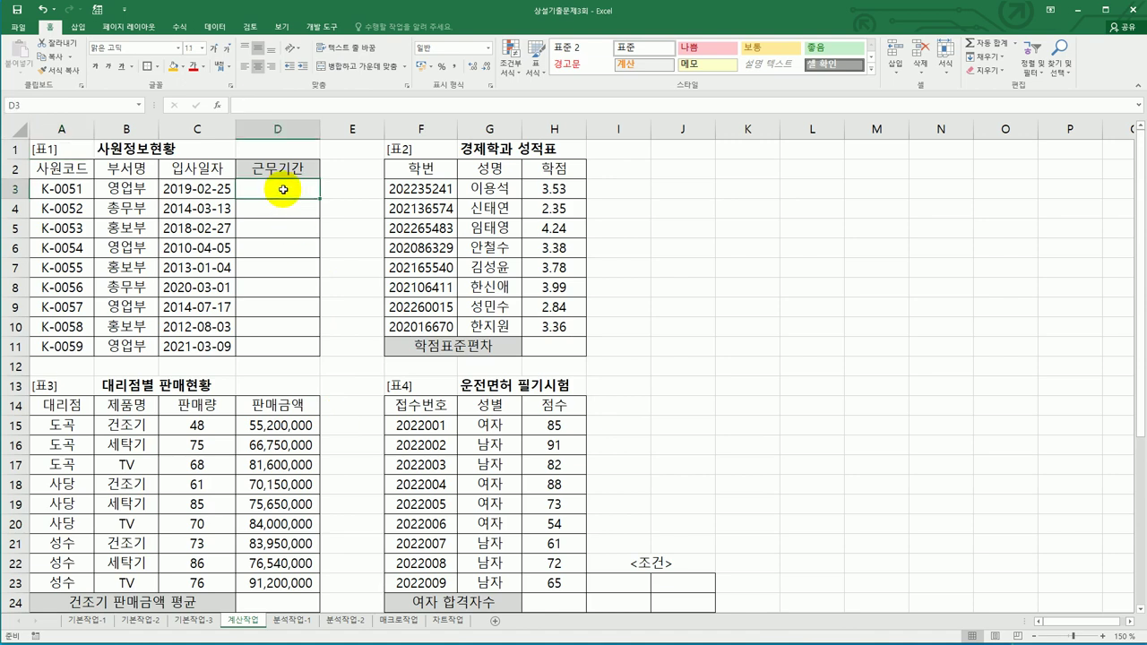
{"action": "left_click", "coordinate": [205, 185]}
{"action": "left_click", "coordinate": [271, 187]}
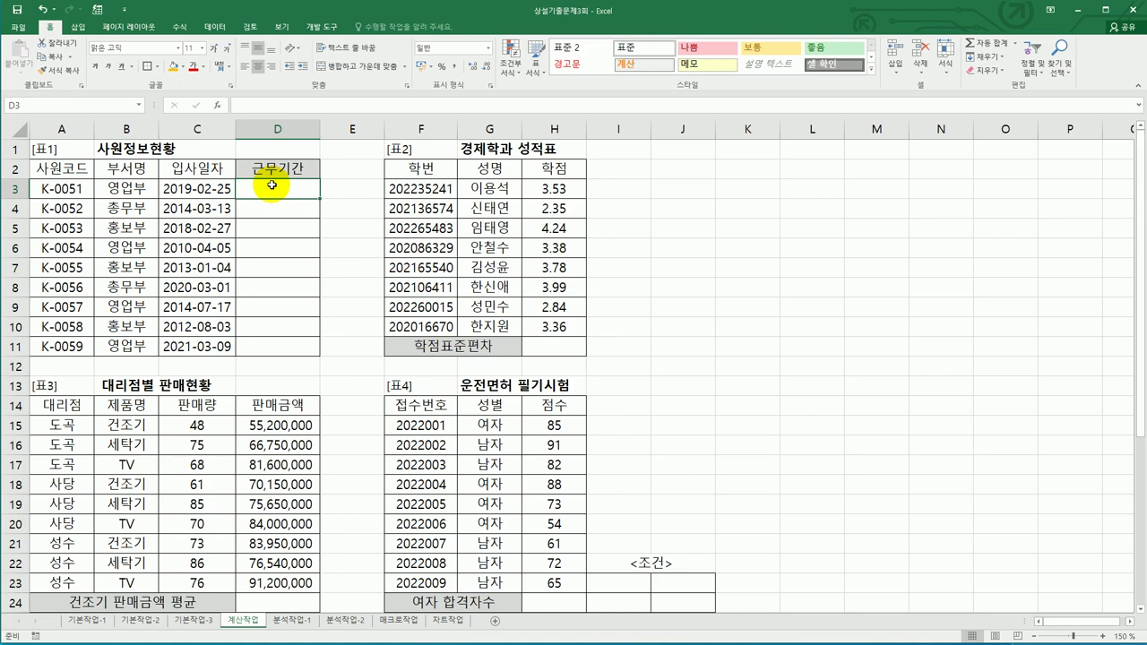
{"action": "type", "text": "="}
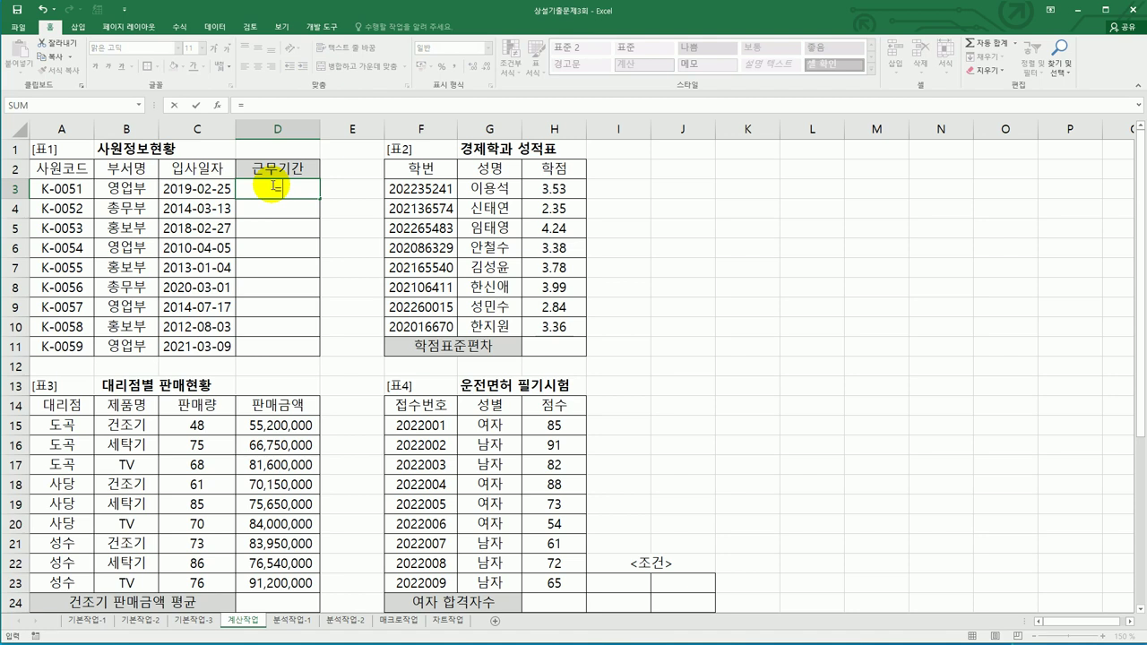
{"action": "type", "text": "ㅛ"}
{"action": "key", "text": "BackSpace"}
{"action": "type", "text": "year"}
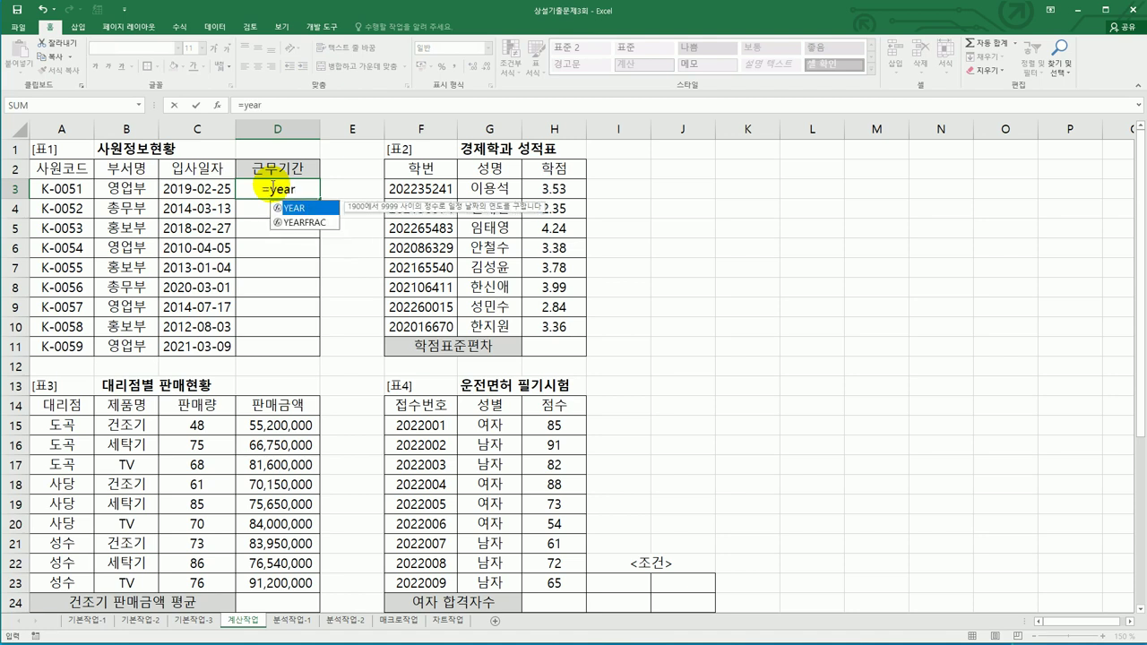
{"action": "key", "text": "Left"}
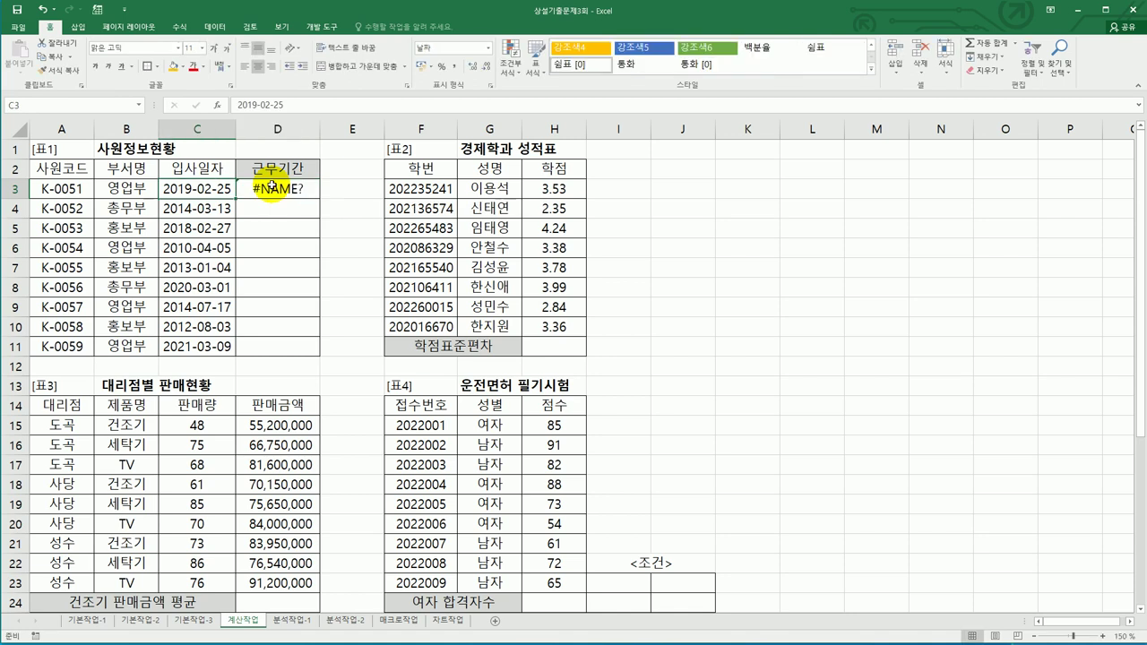
{"action": "key", "text": "BackSpace"}
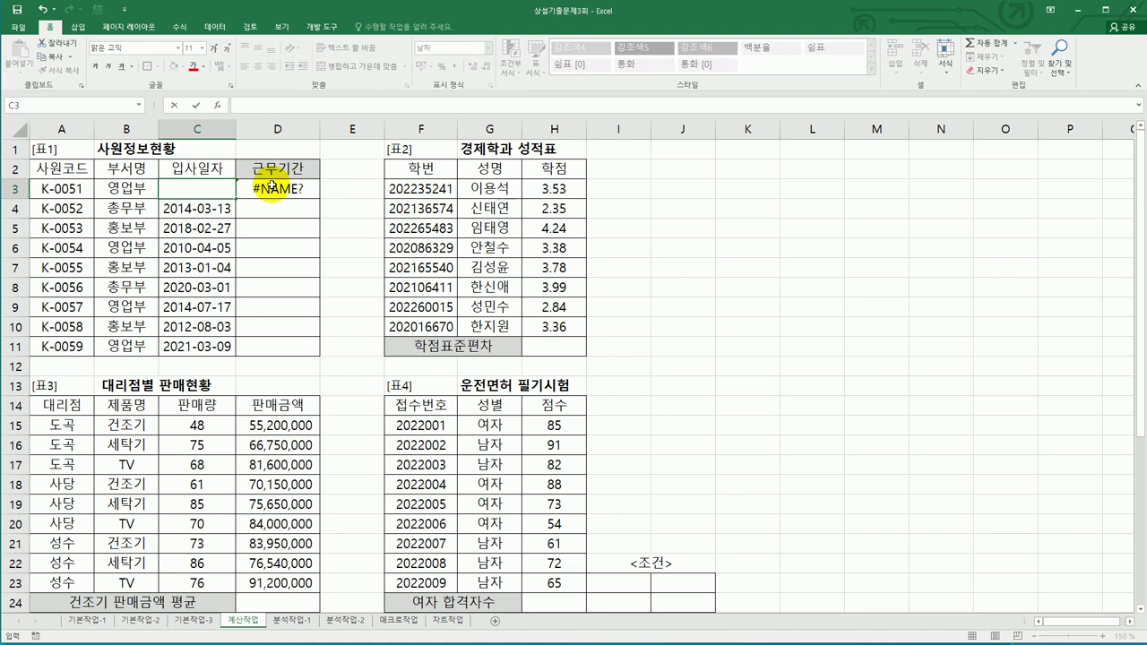
{"action": "key", "text": "Escape"}
{"action": "key", "text": "Right"}
- Write the formula =YEAR(TODAY())-YEAR(C3) in D3 to calculate the years worked since the 입사일자
{"action": "type", "text": "="}
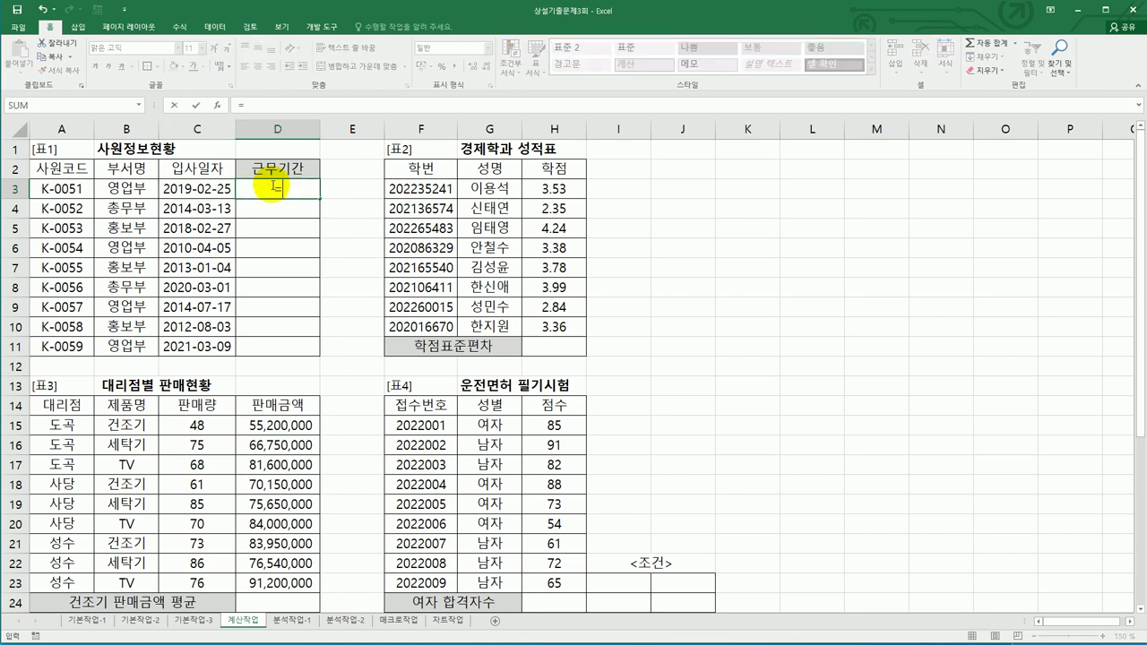
{"action": "type", "text": "y"}
{"action": "key", "text": "Tab"}
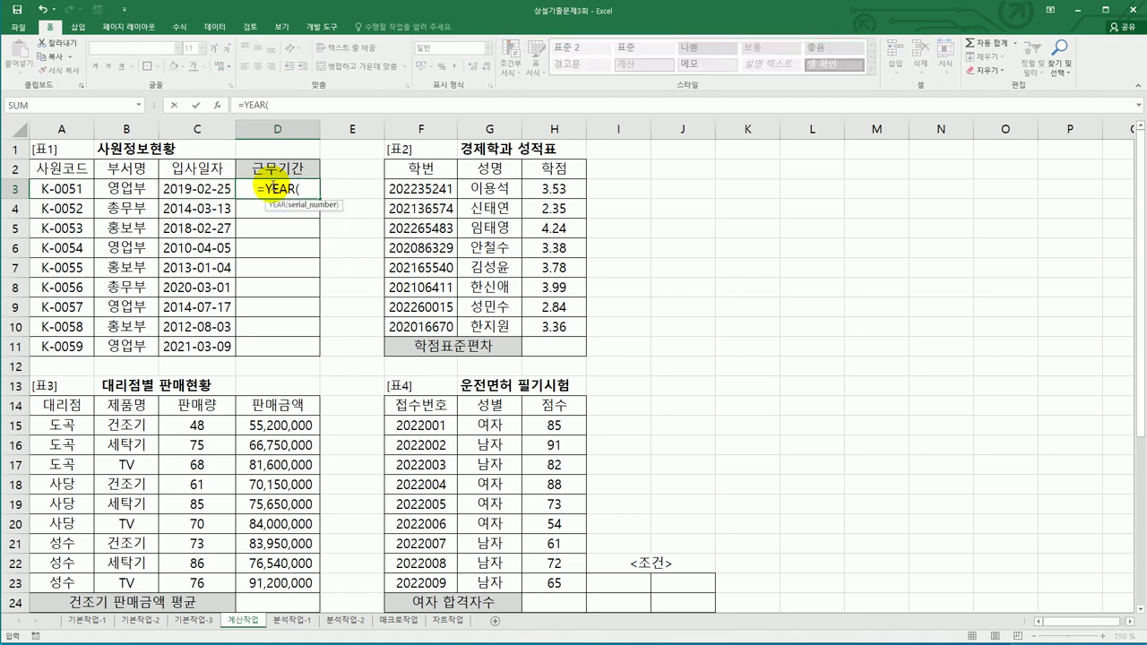
{"action": "type", "text": "today())"}
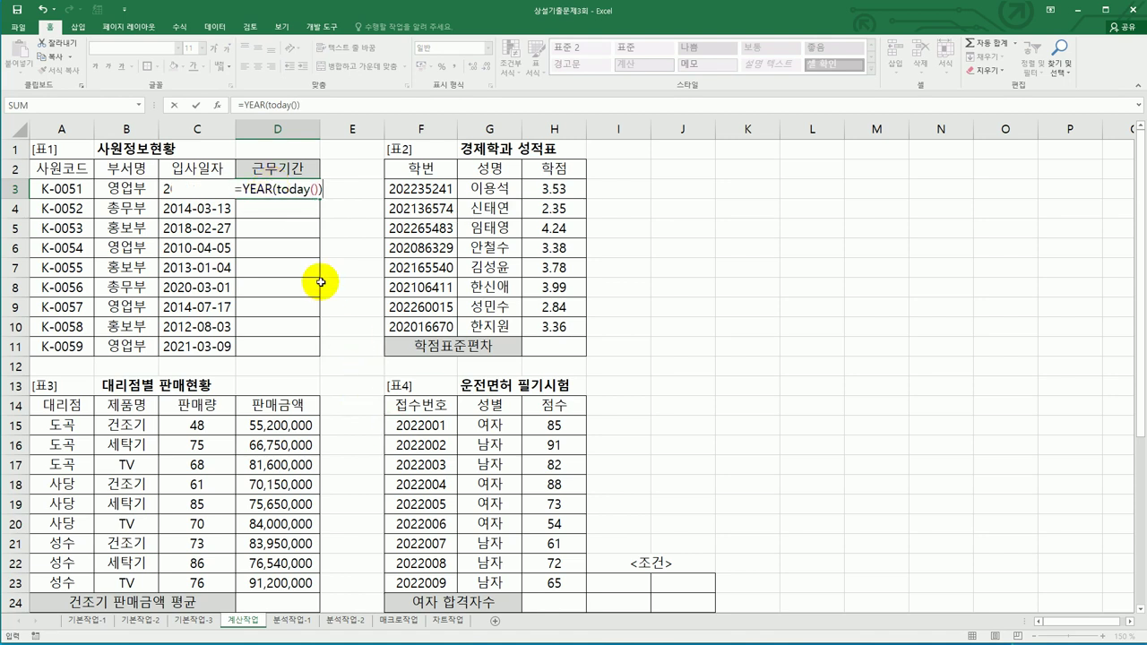
{"action": "type", "text": "-"}
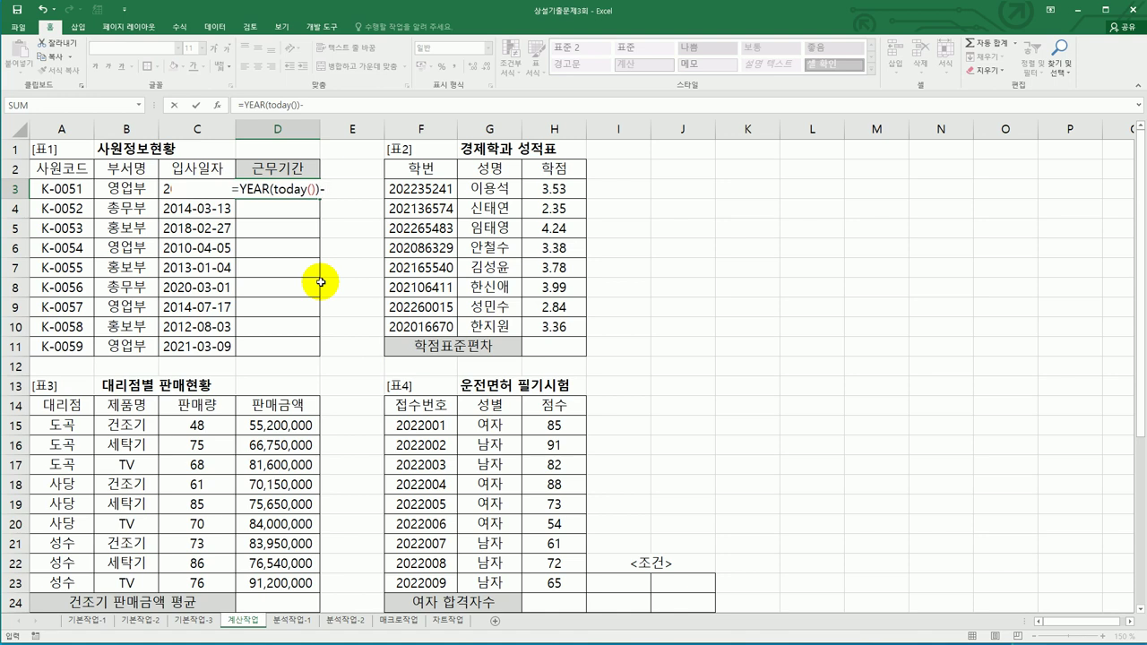
{"action": "type", "text": "year(C3"}
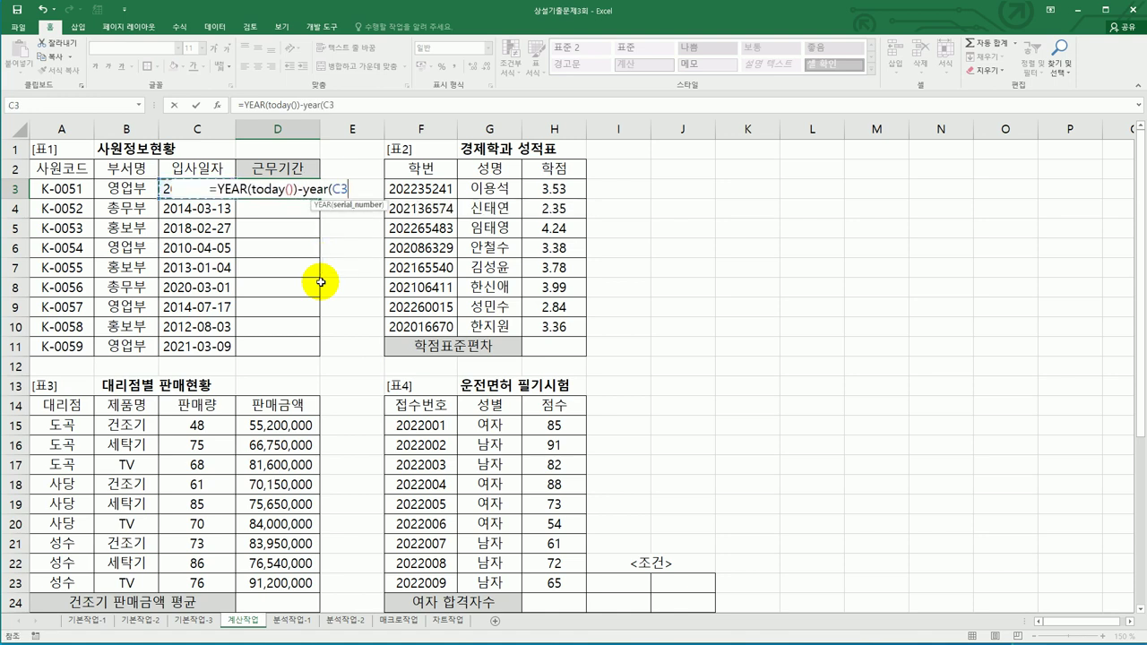
{"action": "type", "text": ")"}
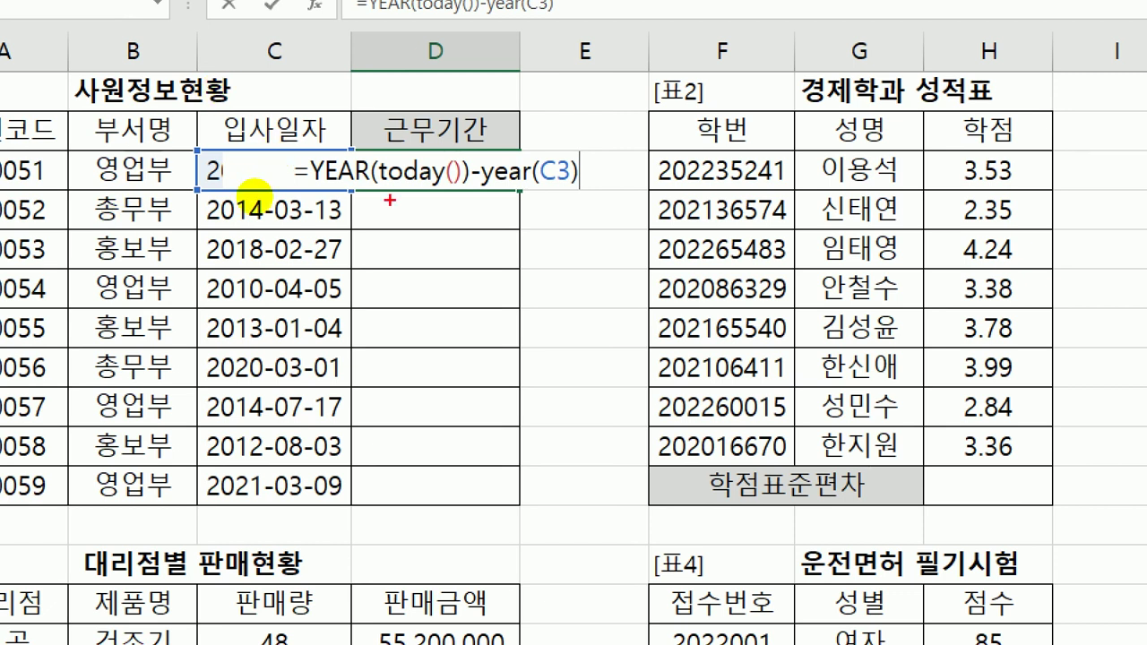
{"action": "left_click_drag", "start_coordinate": [381, 187], "coordinate": [459, 190]}
{"action": "mouse_move", "coordinate": [330, 125]}
{"action": "left_mouse_down"}
{"action": "mouse_move", "coordinate": [348, 166]}
{"action": "mouse_move", "coordinate": [408, 76]}
{"action": "left_mouse_up"}
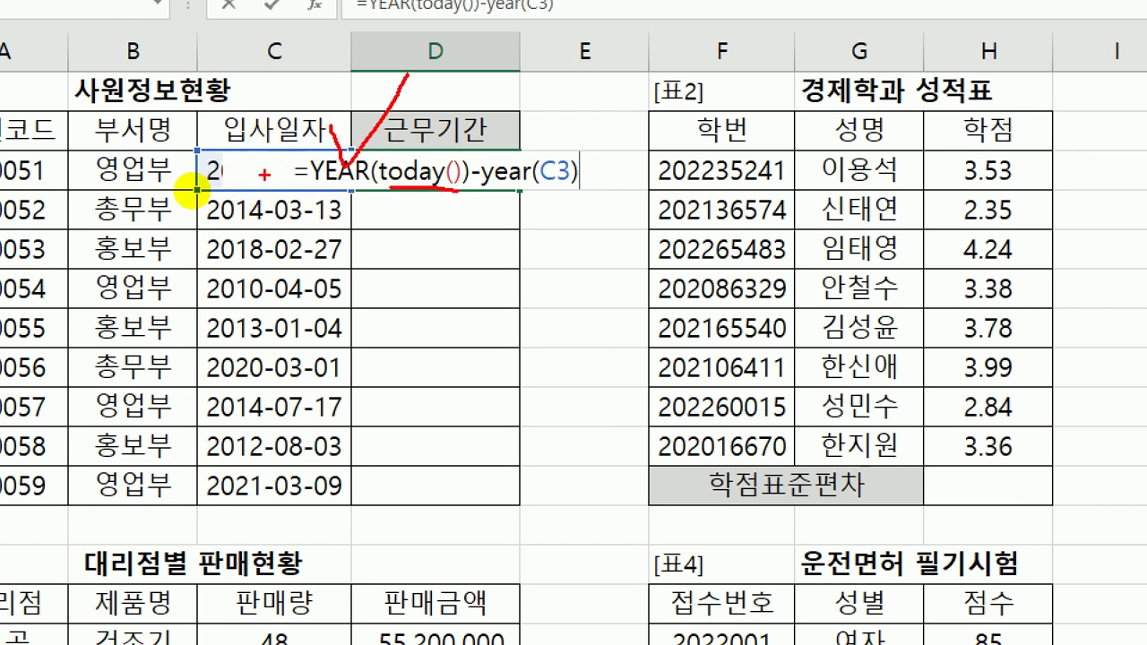
{"action": "mouse_move", "coordinate": [265, 186]}
{"action": "left_mouse_down"}
{"action": "mouse_move", "coordinate": [198, 148]}
{"action": "mouse_move", "coordinate": [186, 183]}
{"action": "left_mouse_up"}
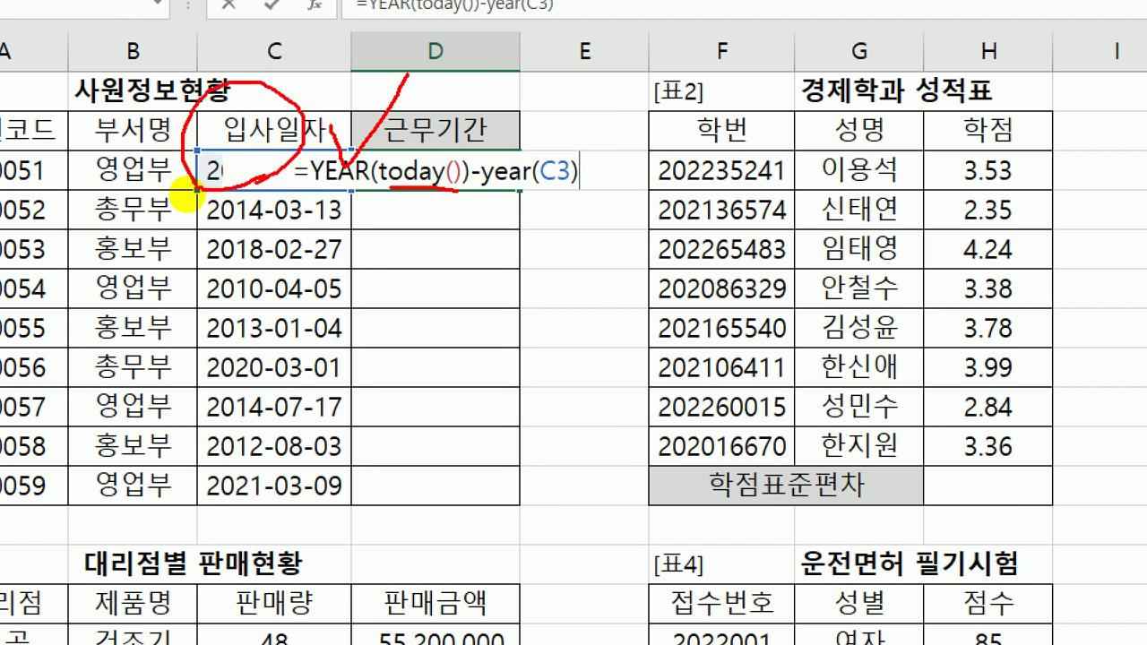
{"action": "left_click_drag", "start_coordinate": [567, 191], "coordinate": [486, 190]}
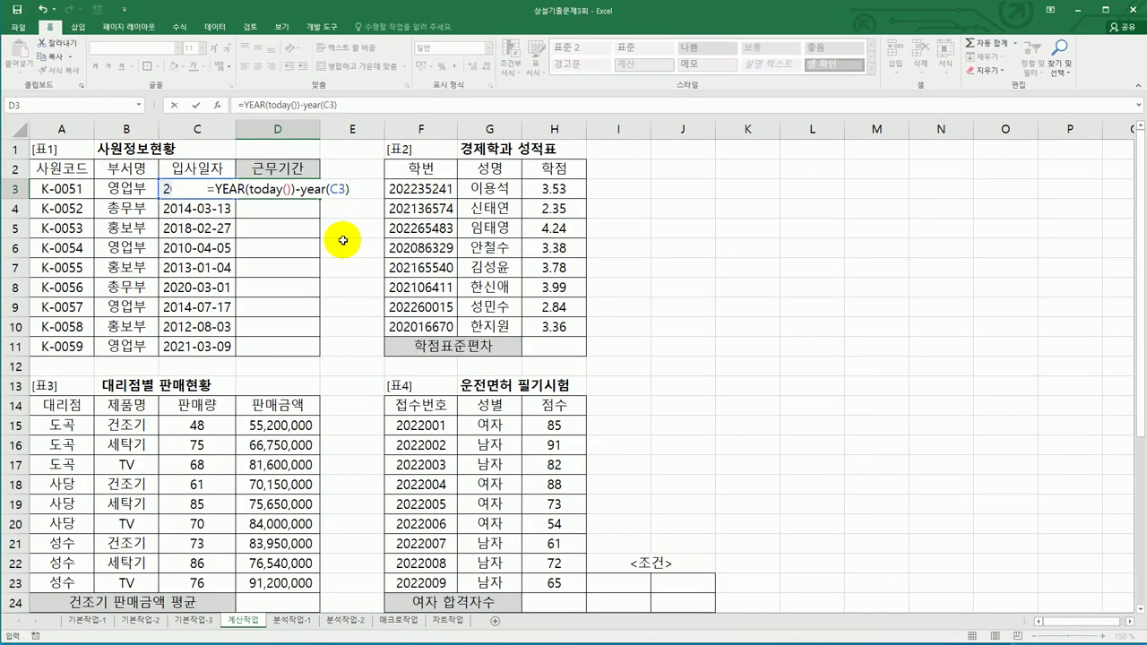
- Commit the D3 formula and inspect the cell's number format settings, leaving them as they are
{"action": "key", "text": "Return"}
{"action": "left_click", "coordinate": [286, 190]}
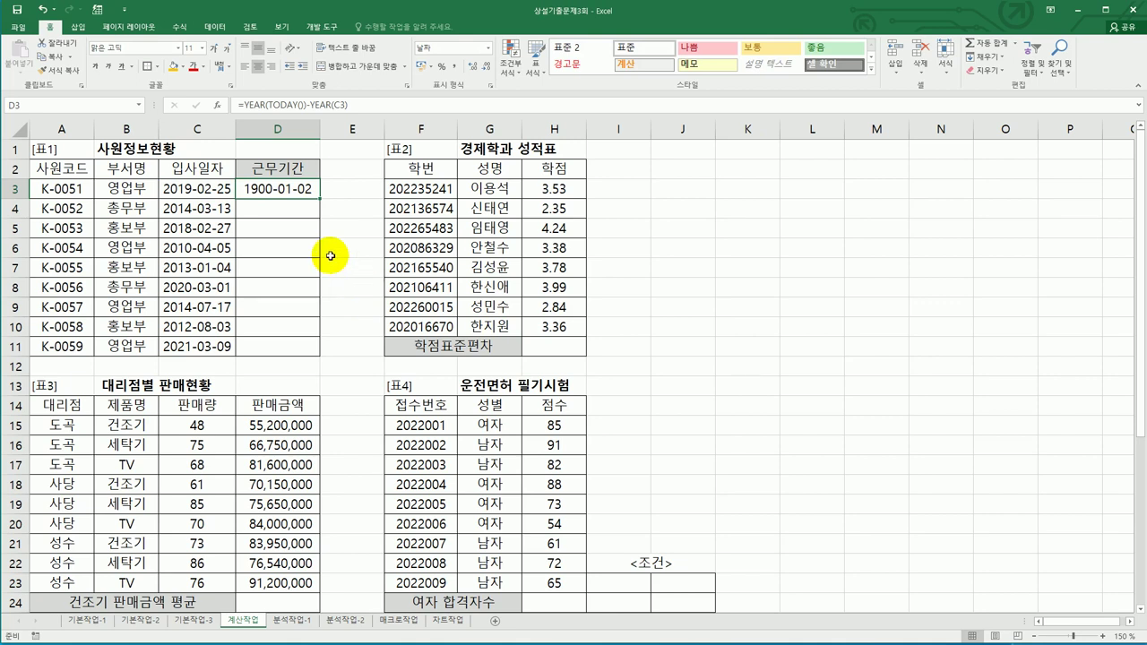
{"action": "right_click", "coordinate": [291, 191]}
{"action": "left_click", "coordinate": [359, 364]}
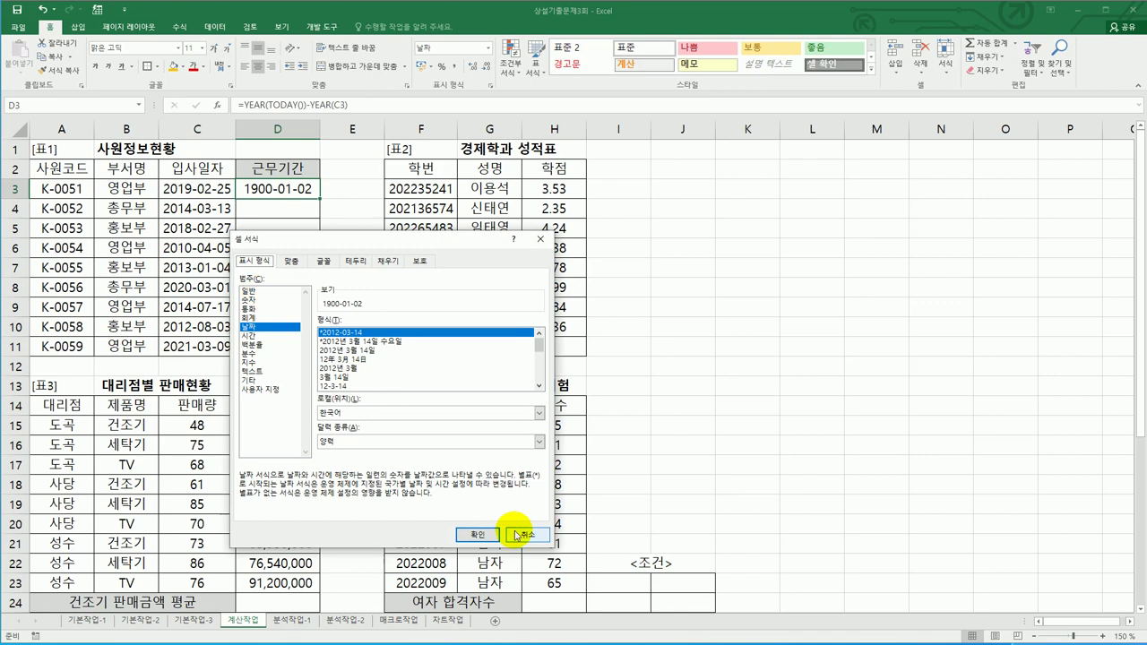
{"action": "left_click", "coordinate": [514, 533]}
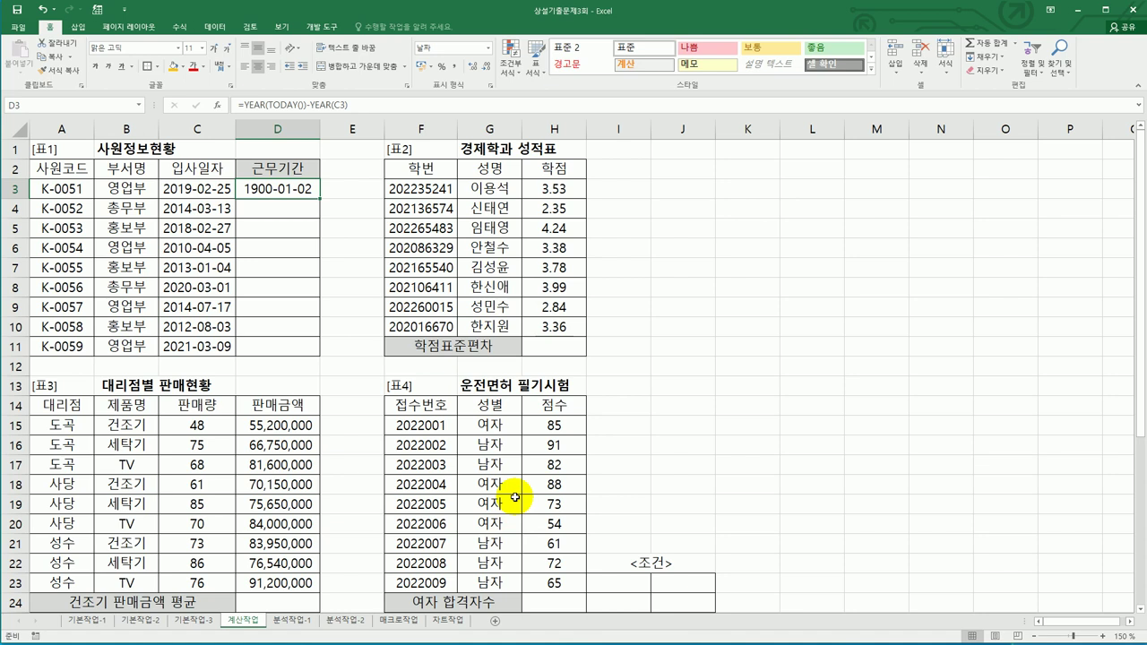
- Wrap the D3 formula in an IF function that tests whether YEAR(TODAY())-YEAR(C3) is >=5
{"action": "double_click", "coordinate": [265, 193]}
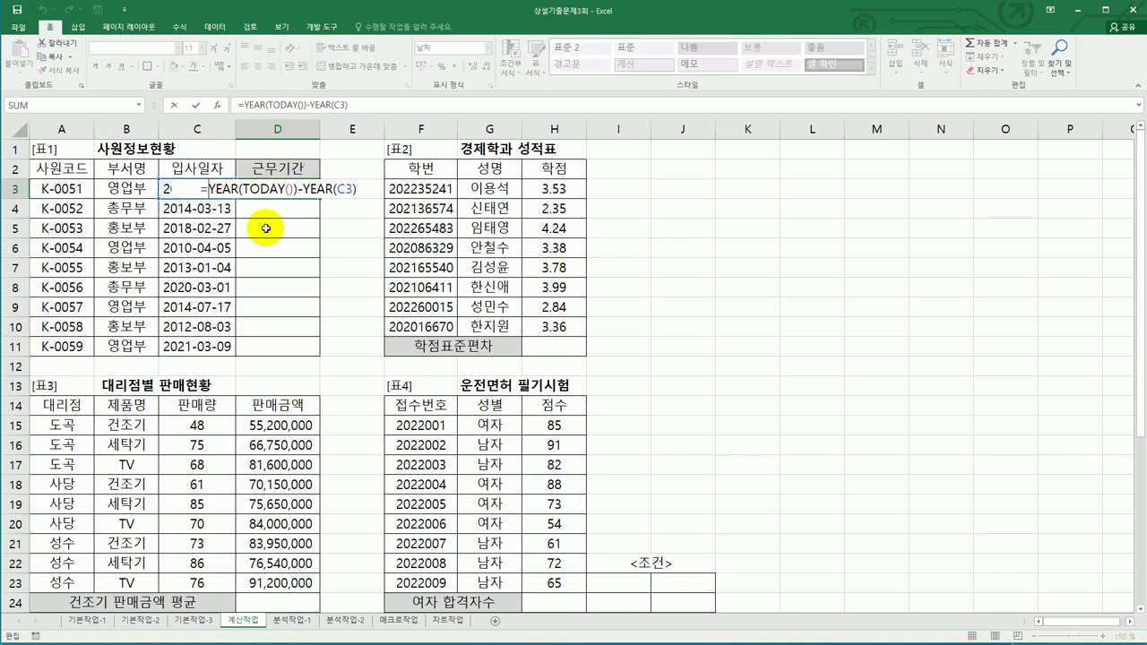
{"action": "type", "text": "IF("}
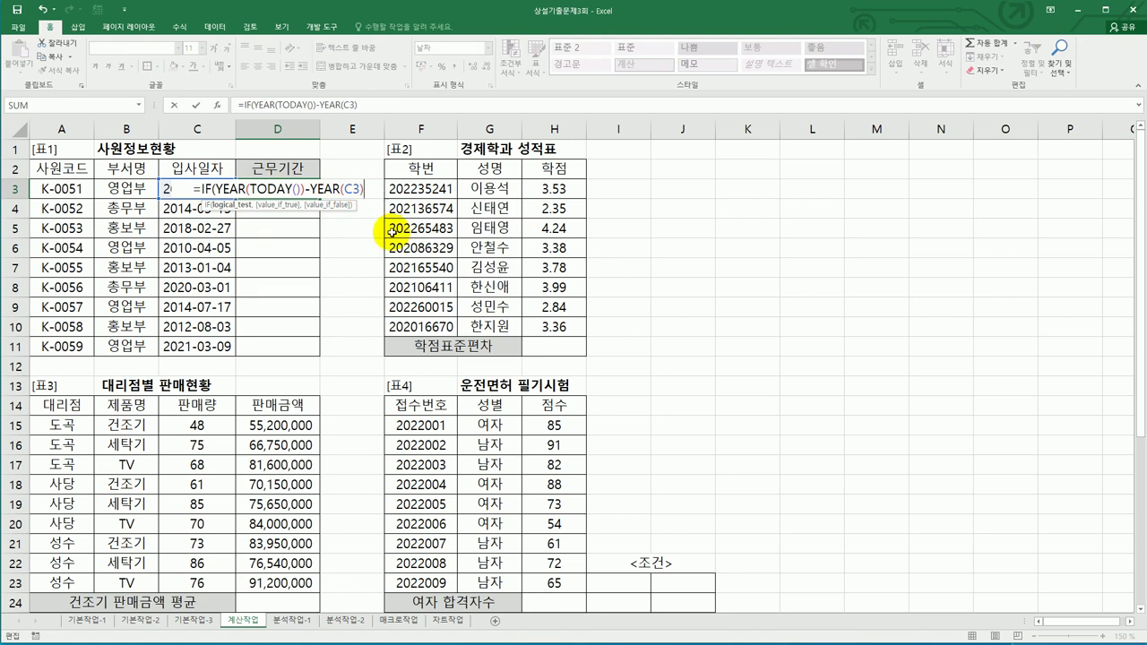
{"action": "type", "text": ">=5,"}
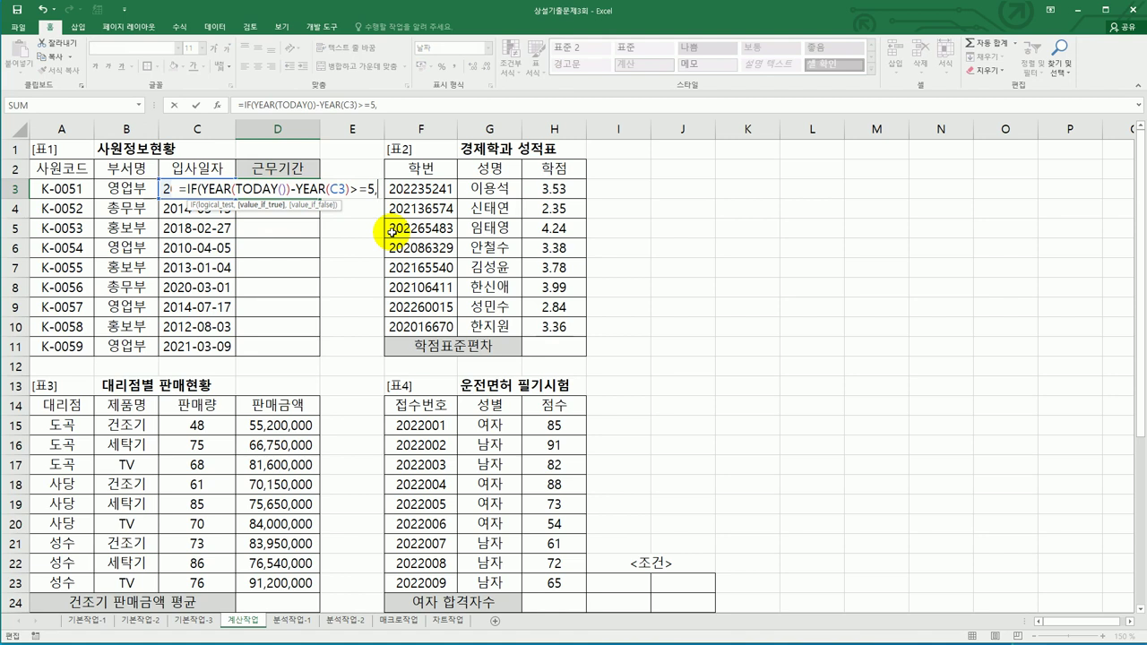
- Copy the YEAR(TODAY())-YEAR(C3) expression within the D3 formula and add it as the IF function's value-if-true argument
{"action": "left_click_drag", "start_coordinate": [199, 188], "coordinate": [351, 188]}
{"action": "key", "text": "ctrl+c"}
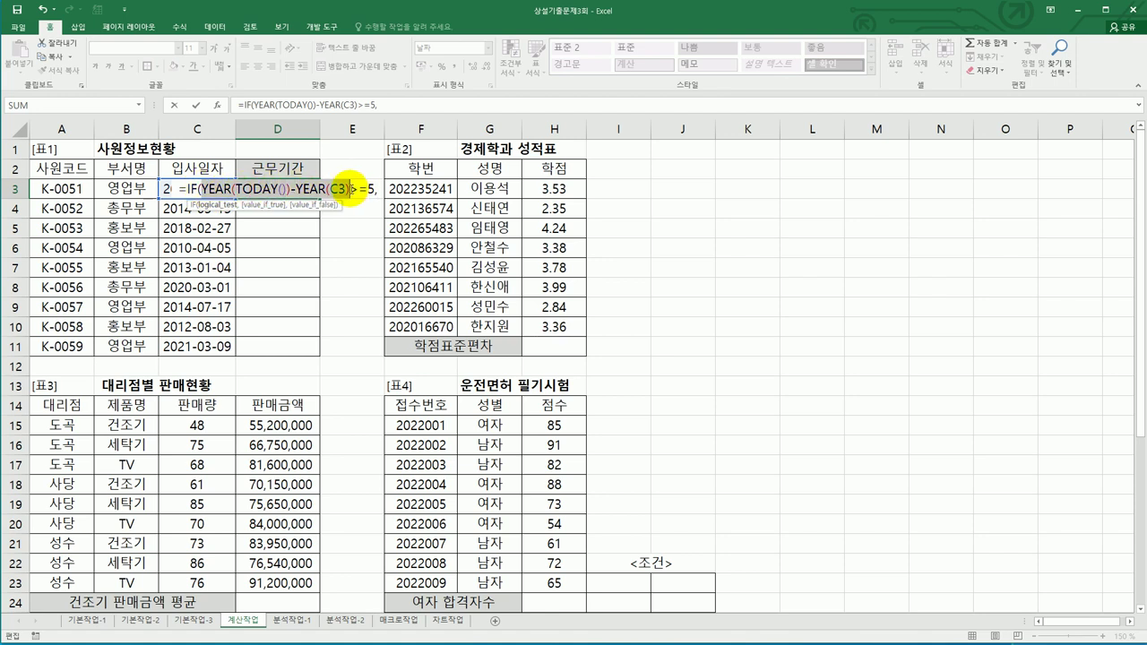
{"action": "left_click", "coordinate": [379, 192]}
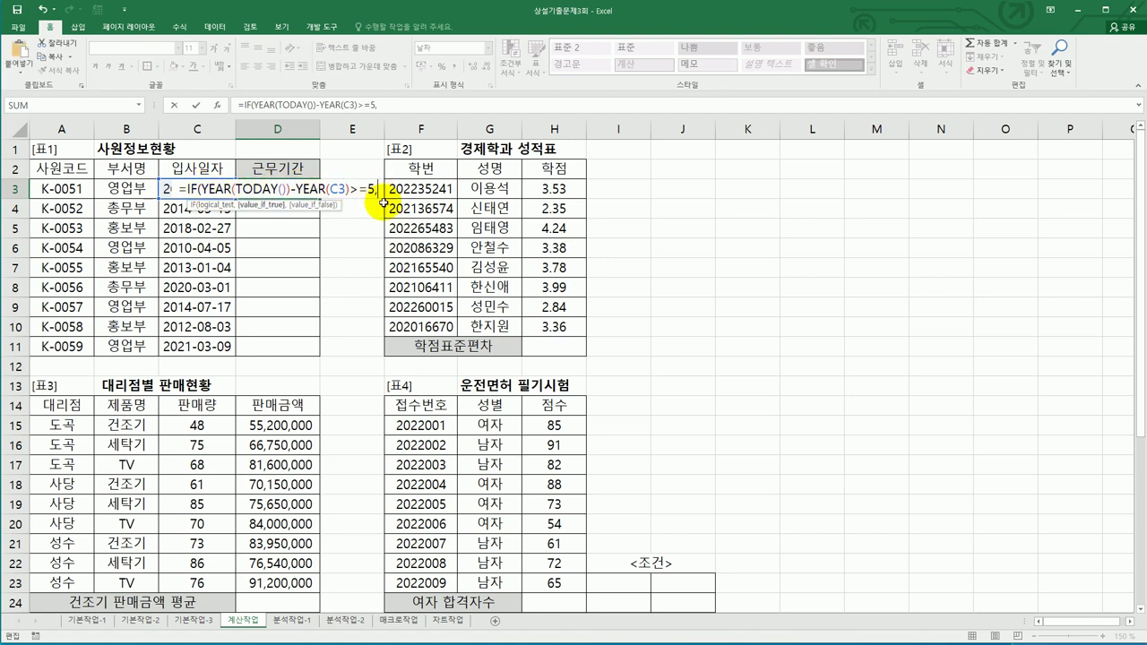
{"action": "key", "text": "ctrl+v"}
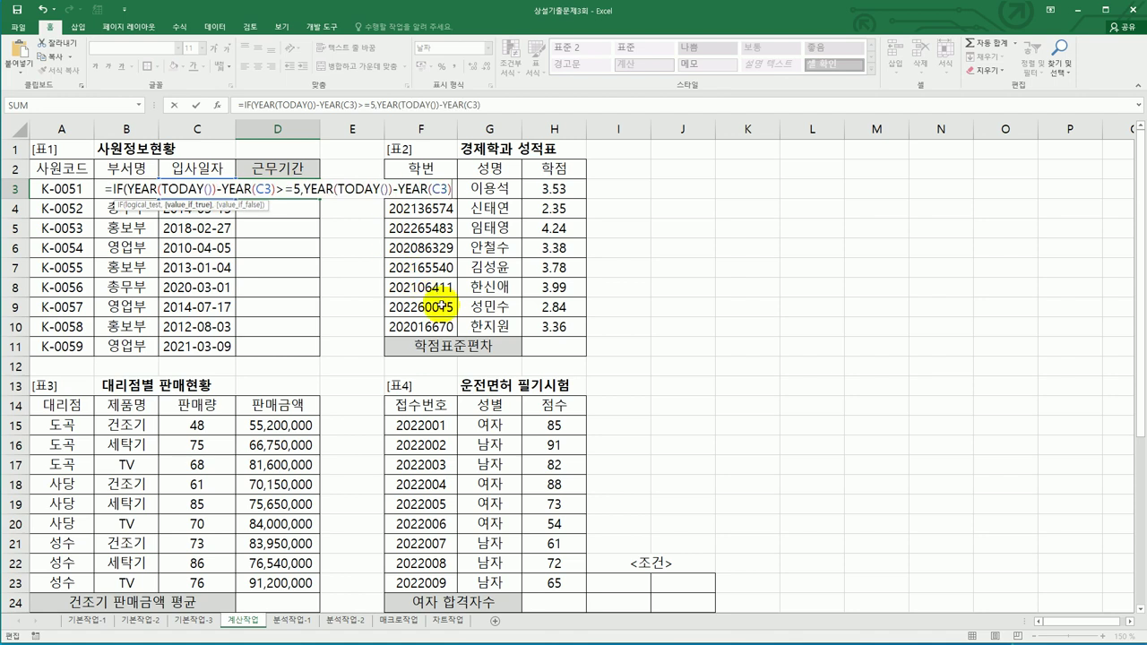
- Append &"년" to the value-if-true expression in D3, set an empty string "" as the value-if-false, and close the IF function
{"action": "type", "text": "&\""}
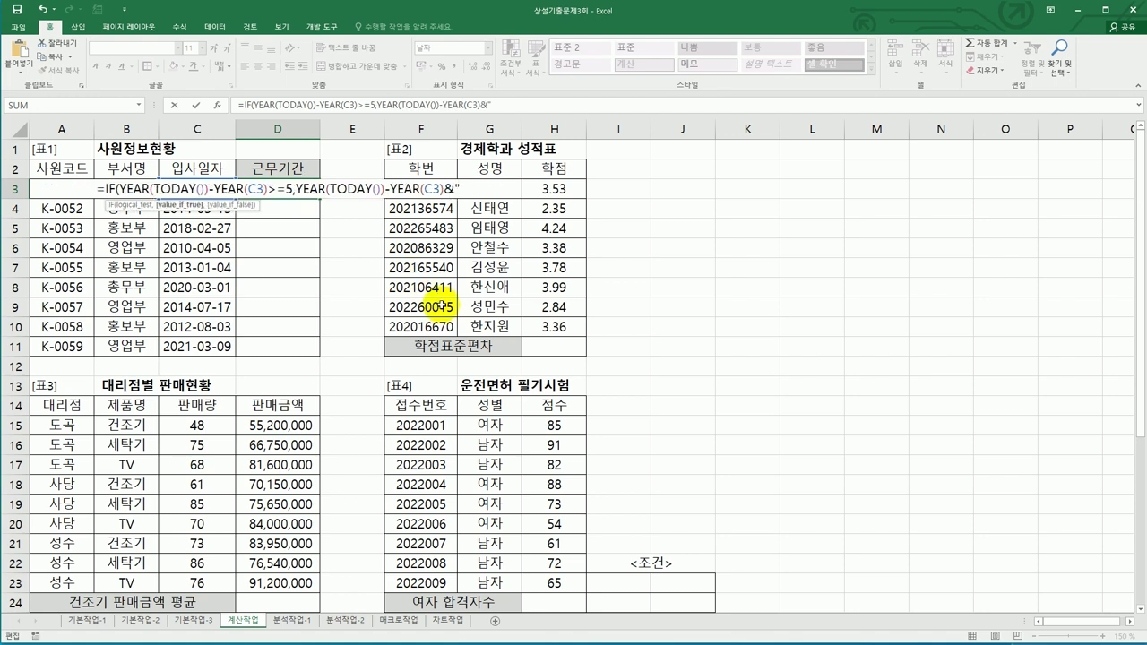
{"action": "type", "text": "년"}
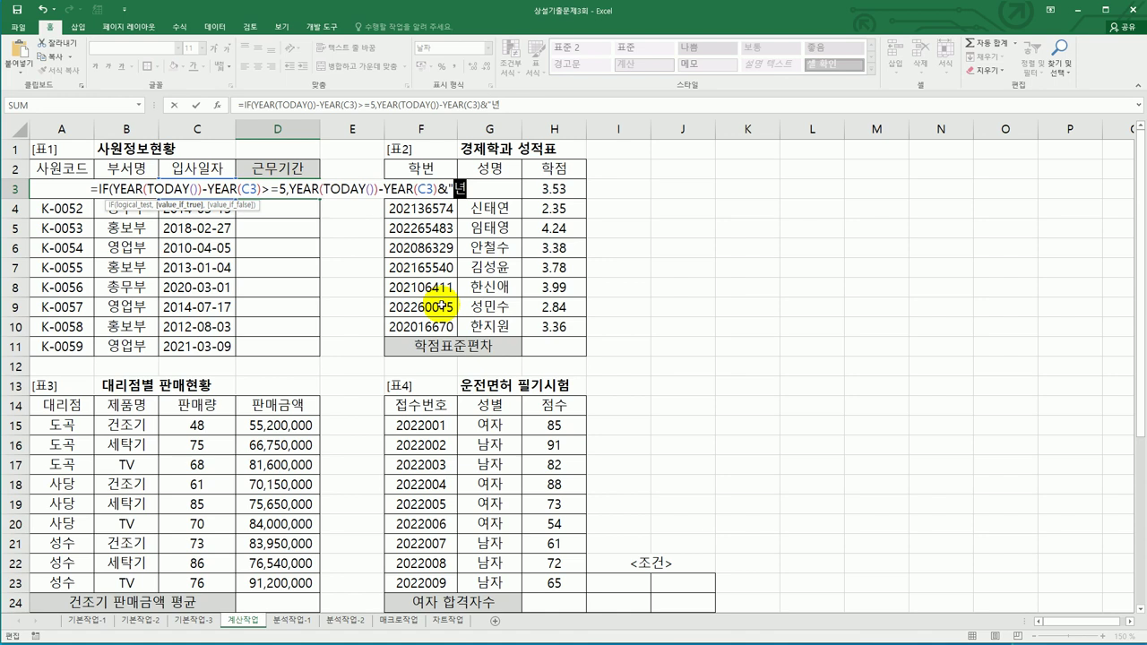
{"action": "type", "text": "\""}
{"action": "type", "text": ",\"\""}
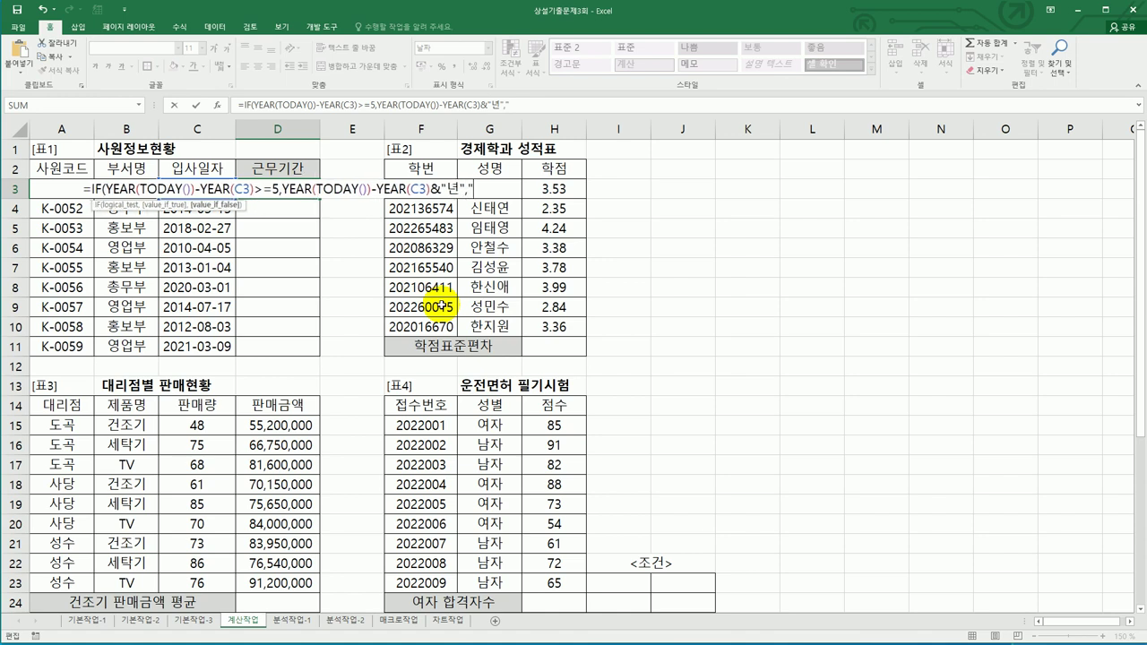
{"action": "type", "text": ")"}
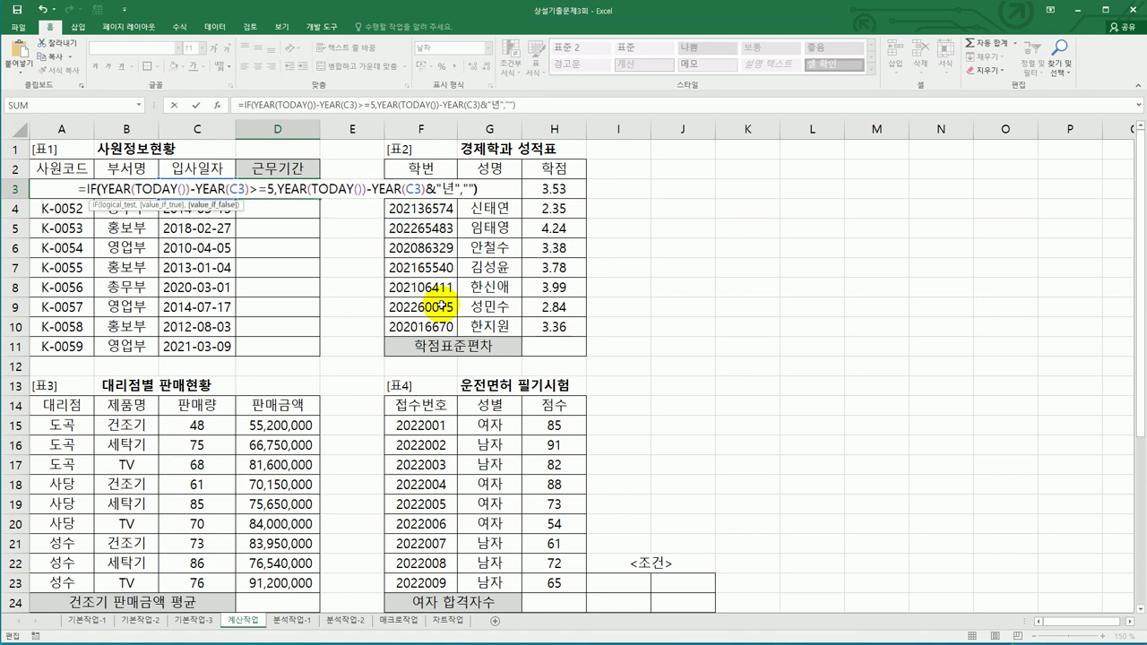
- Commit the IF formula in D3 and fill it down the 근무기간 column through D11
{"action": "left_click", "coordinate": [558, 105]}
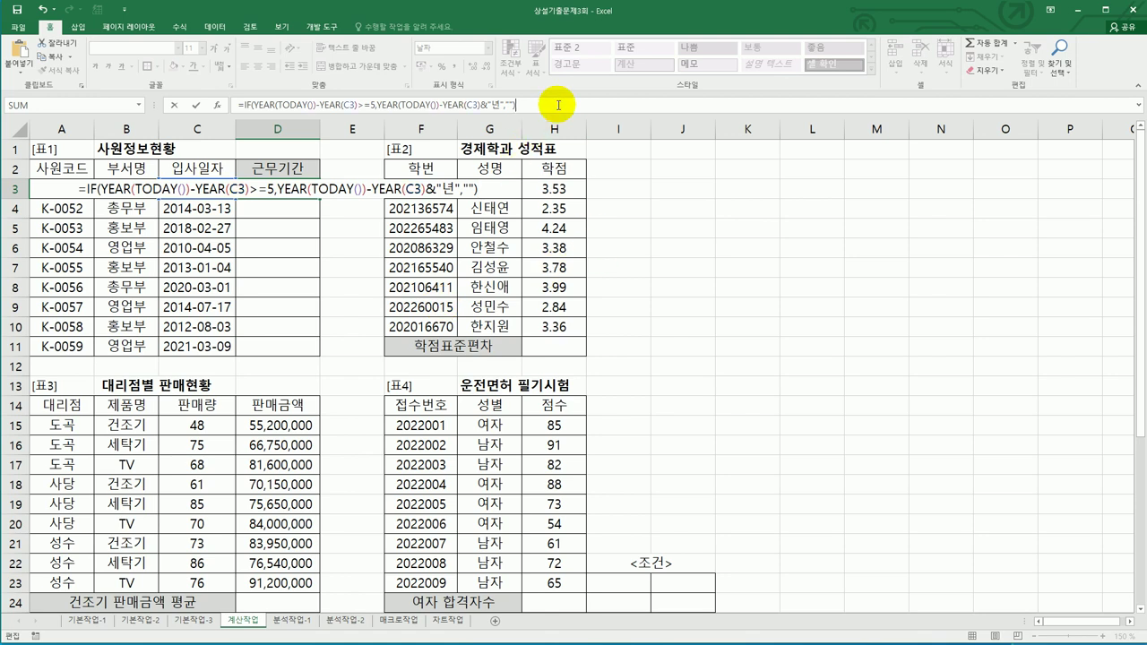
{"action": "key", "text": "Return"}
{"action": "left_click", "coordinate": [305, 187]}
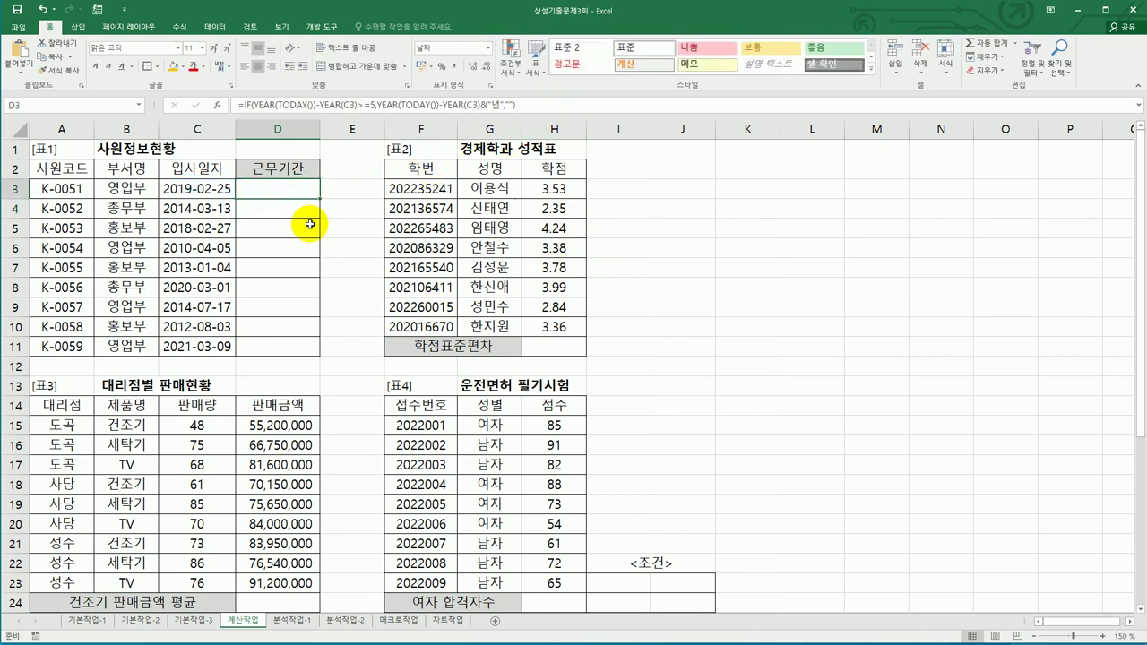
{"action": "left_click_drag", "start_coordinate": [319, 199], "coordinate": [317, 349]}
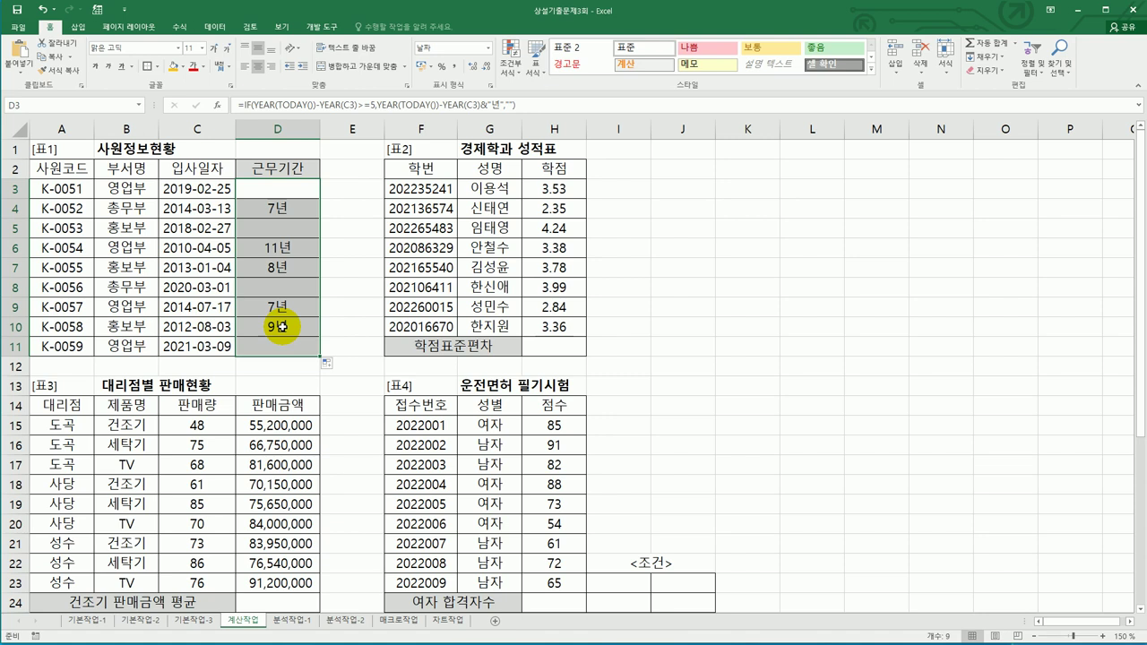
- Examine the D3 formula's three IF arguments: the >=5 test, the years with "년", and the empty string
{"action": "left_click", "coordinate": [288, 188]}
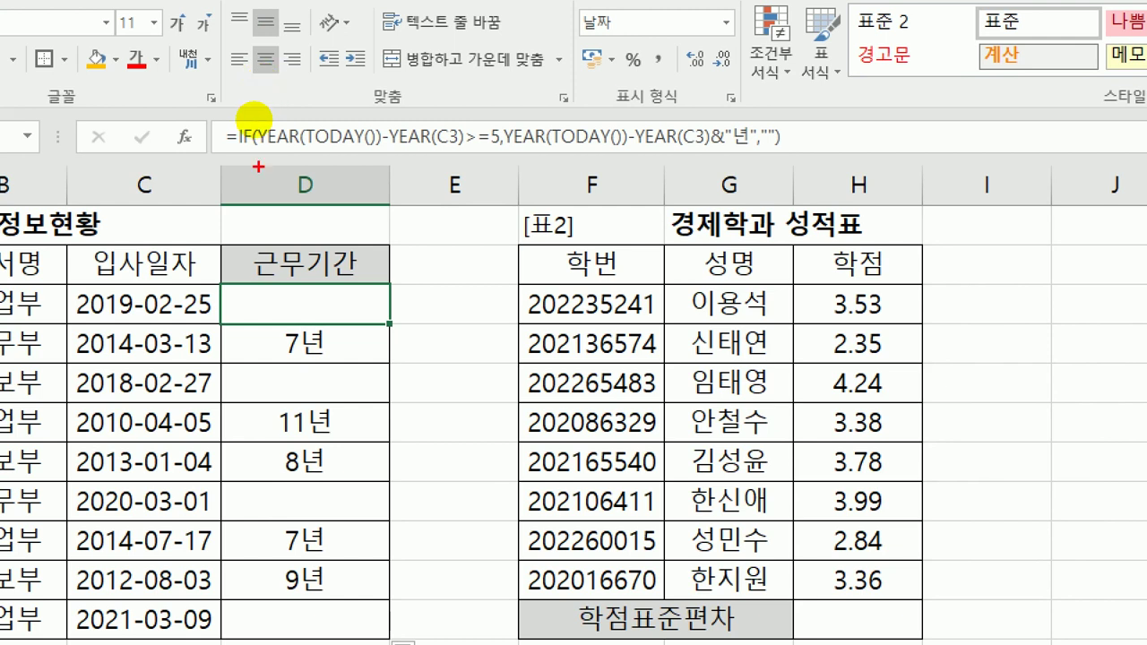
{"action": "left_click_drag", "start_coordinate": [309, 142], "coordinate": [450, 155]}
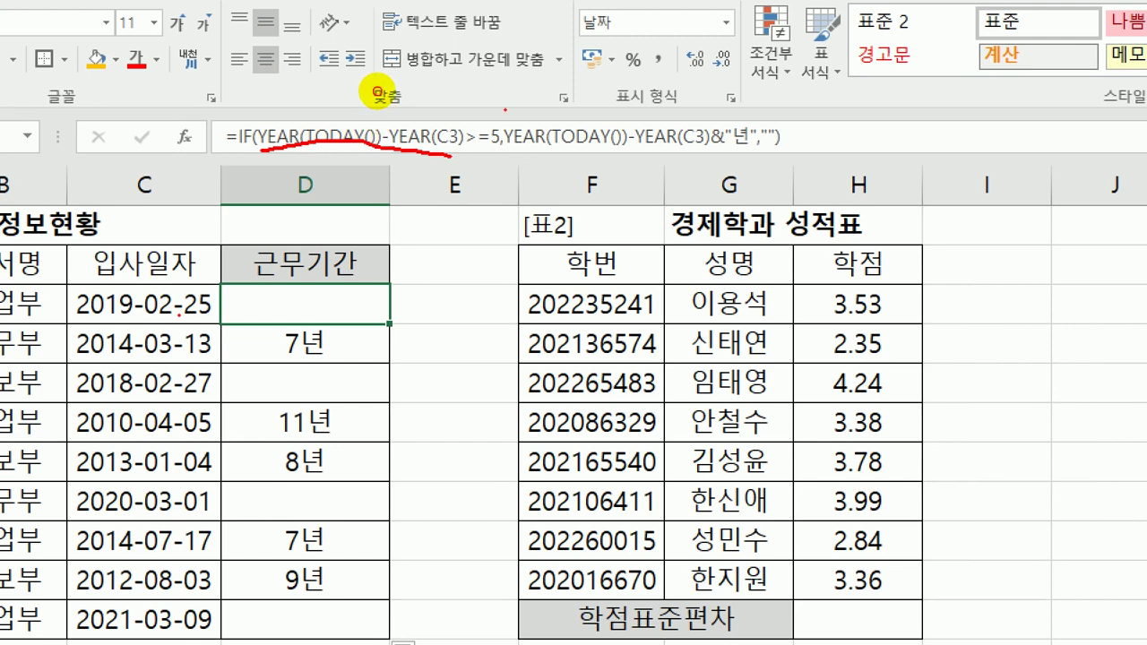
{"action": "left_click_drag", "start_coordinate": [507, 111], "coordinate": [486, 175]}
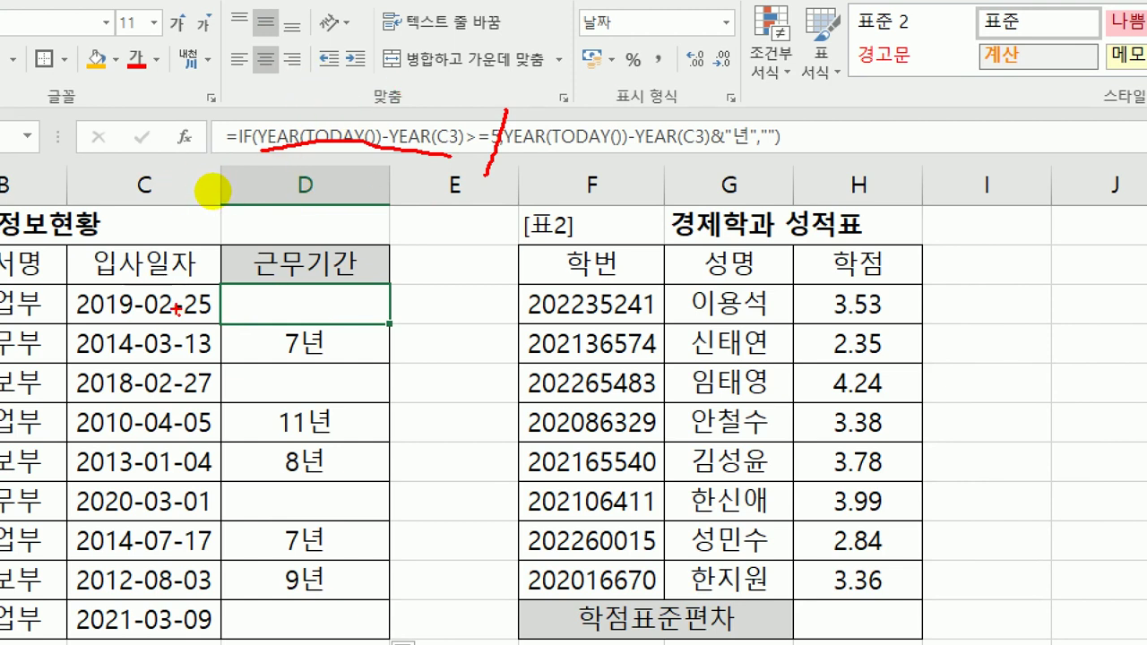
{"action": "left_click_drag", "start_coordinate": [518, 155], "coordinate": [680, 153]}
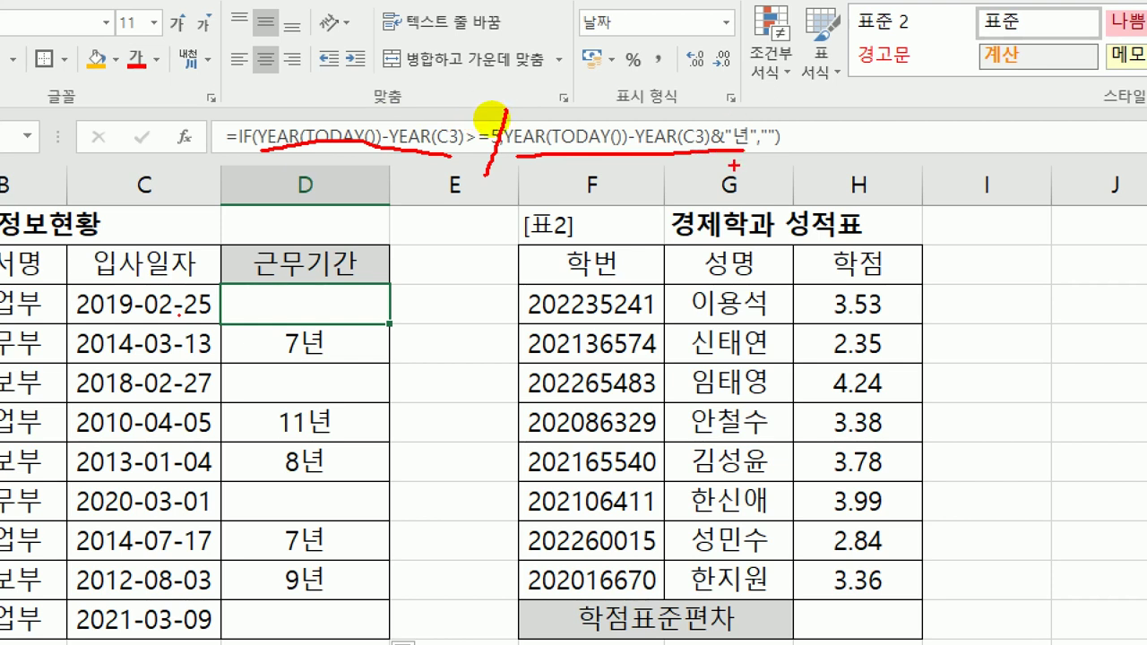
{"action": "left_click_drag", "start_coordinate": [506, 109], "coordinate": [508, 91]}
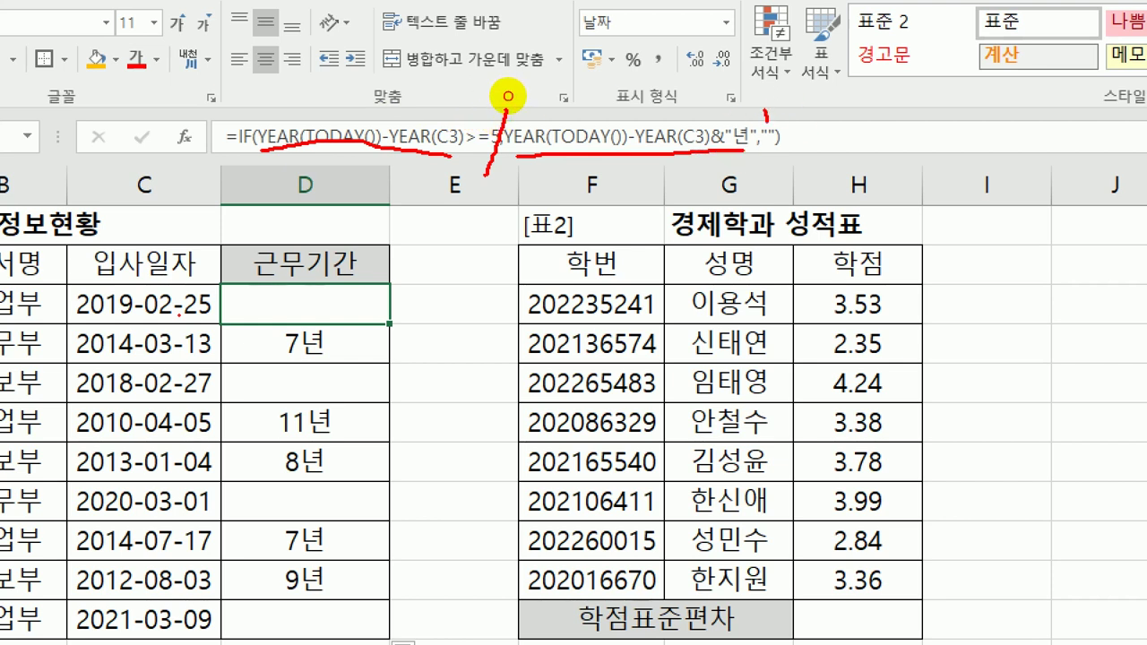
{"action": "left_click_drag", "start_coordinate": [767, 114], "coordinate": [786, 110]}
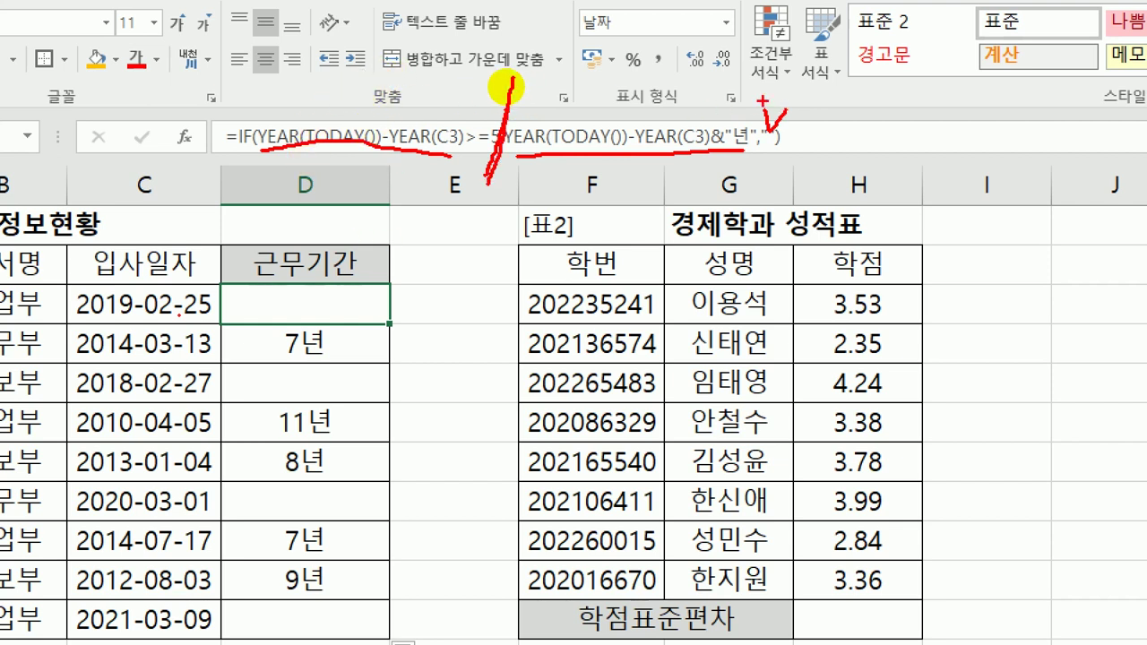
{"action": "mouse_move", "coordinate": [649, 167]}
{"action": "left_mouse_down"}
{"action": "mouse_move", "coordinate": [658, 180]}
{"action": "mouse_move", "coordinate": [688, 160]}
{"action": "left_mouse_up"}
{"action": "left_click_drag", "start_coordinate": [761, 150], "coordinate": [791, 149]}
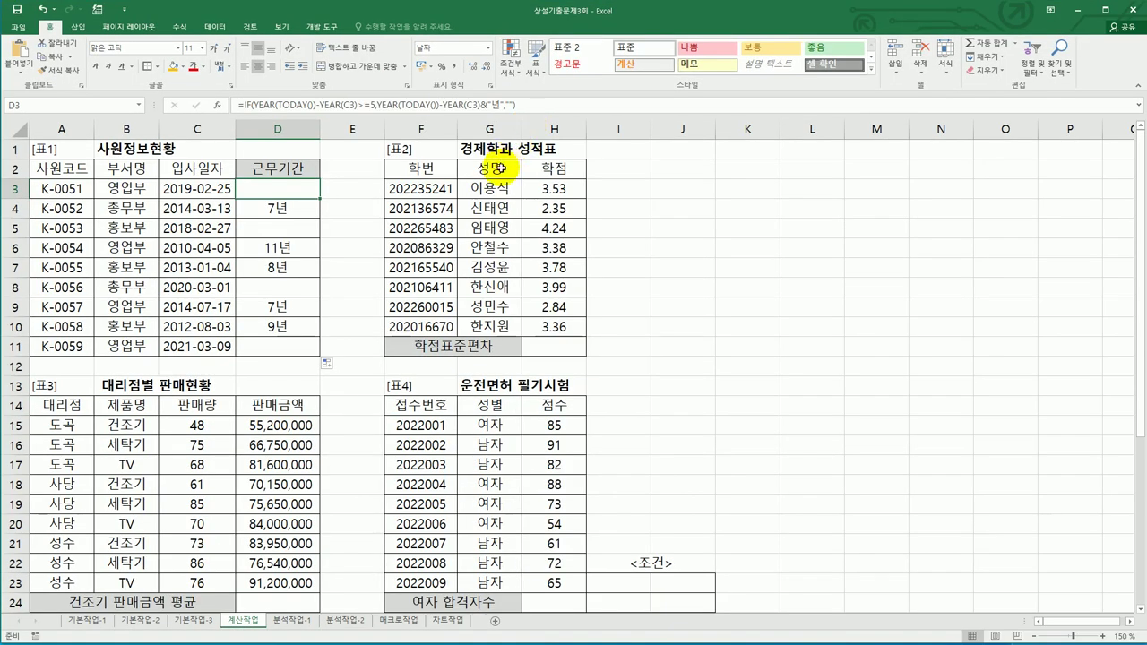
- Calculate the 학점표준편차 in H11 of 표2 with =STDEV(H3:H10)
{"action": "left_click", "coordinate": [563, 349]}
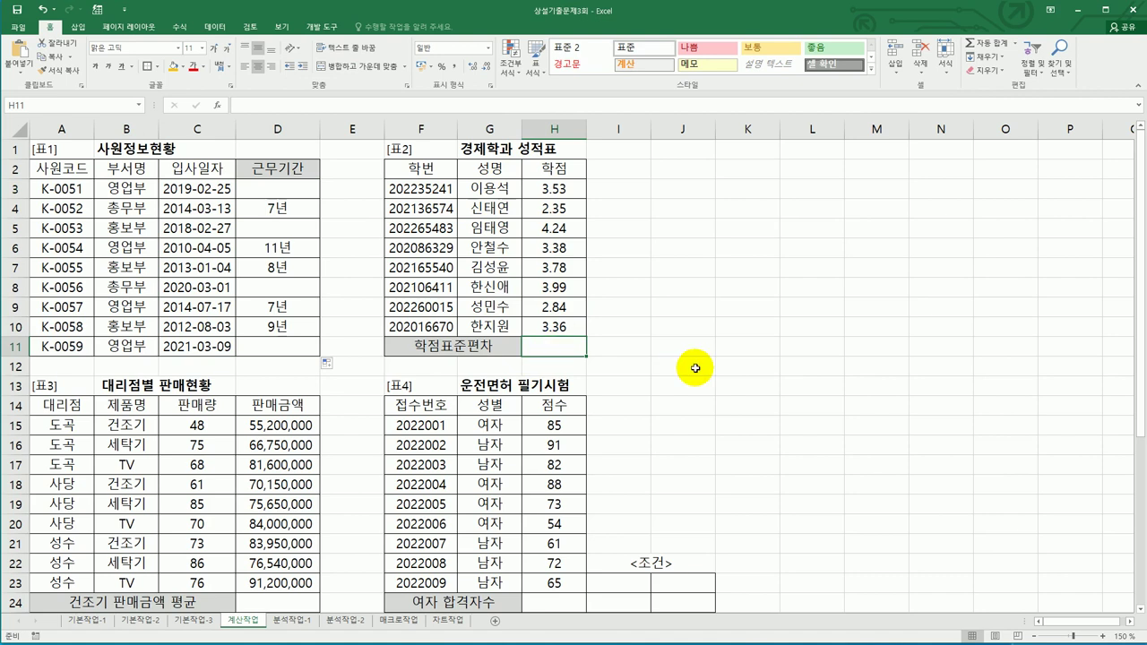
{"action": "type", "text": "=ㄴ"}
{"action": "key", "text": "BackSpace"}
{"action": "key", "text": "Hangul"}
{"action": "type", "text": "st"}
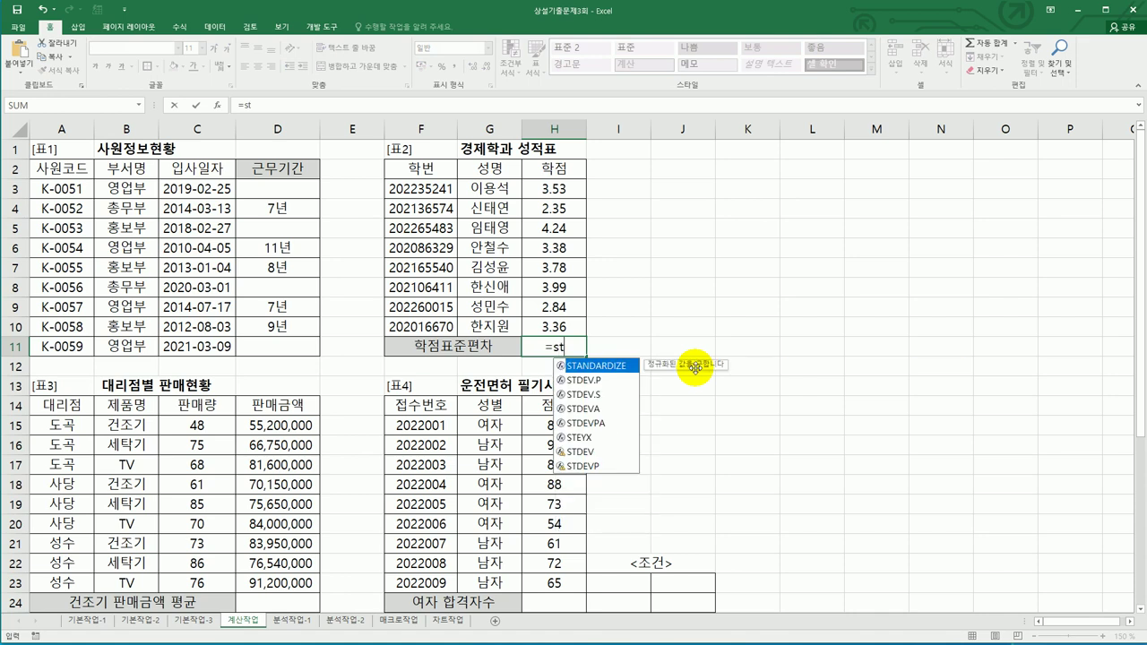
{"action": "type", "text": "dev"}
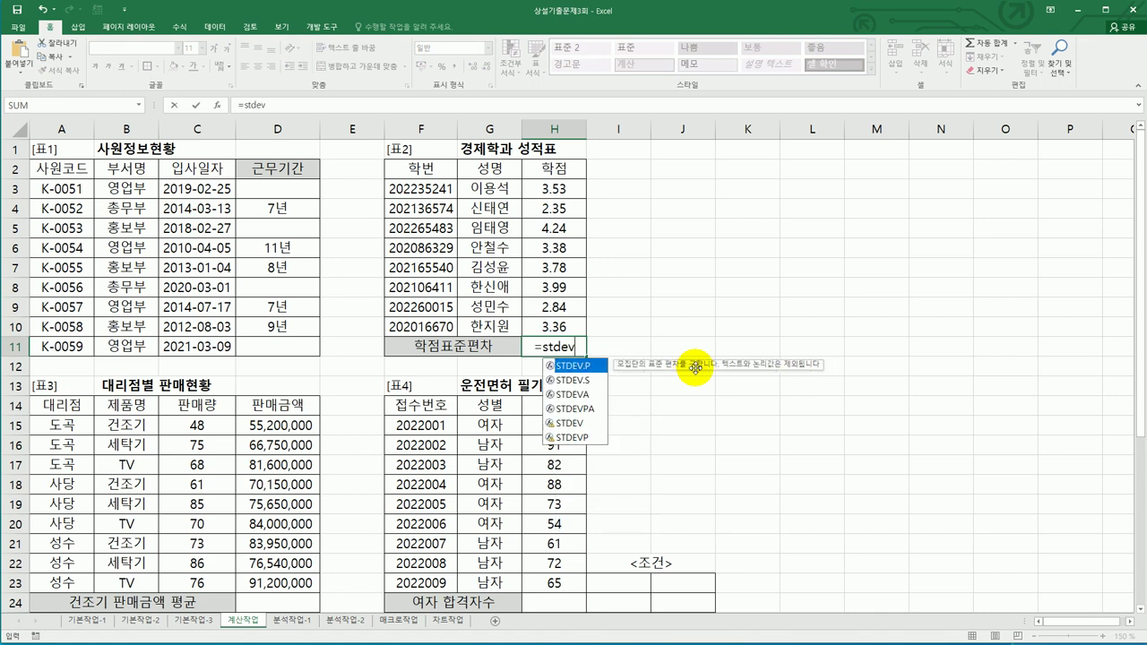
{"action": "double_click", "coordinate": [575, 424]}
{"action": "left_click_drag", "start_coordinate": [550, 189], "coordinate": [553, 324]}
{"action": "type", "text": ")"}
{"action": "key", "text": "Return"}
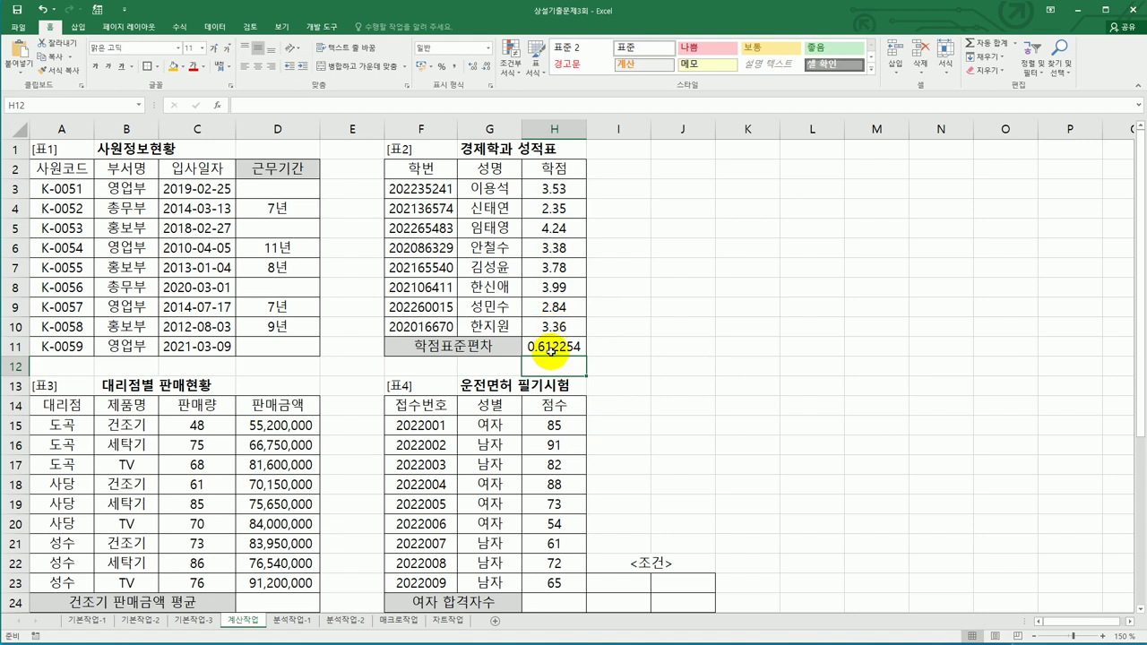
- Wrap the STDEV formula in H11 in a ROUND function with 2 decimal digits, giving =ROUND(STDEV(H3:H10),2)
{"action": "left_click", "coordinate": [551, 348]}
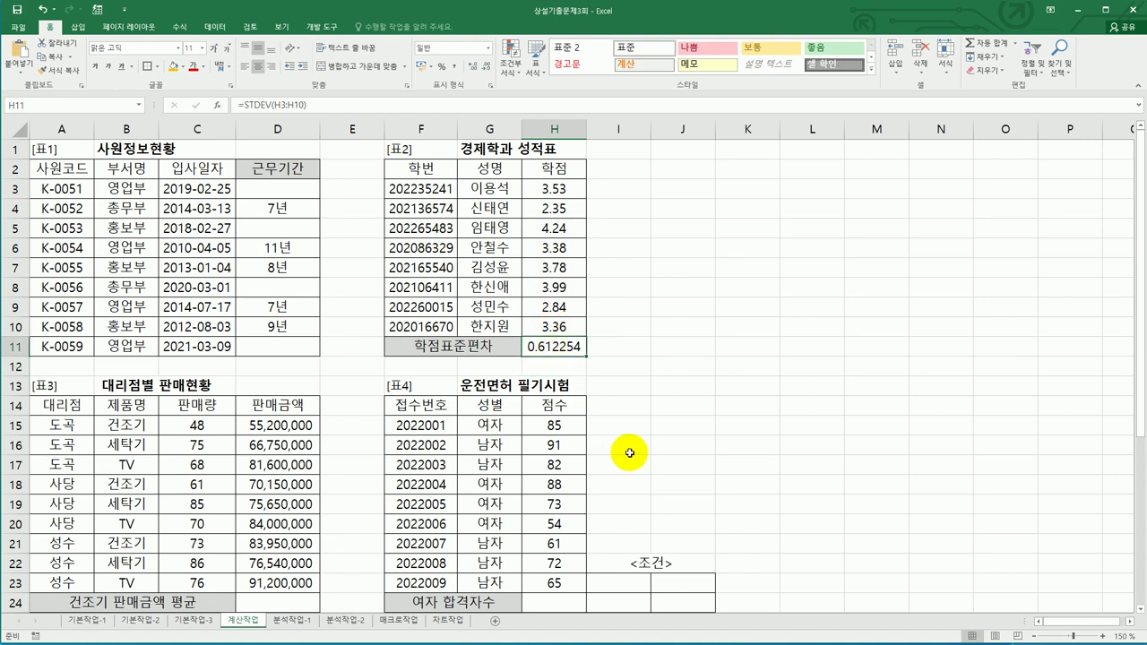
{"action": "double_click", "coordinate": [526, 350]}
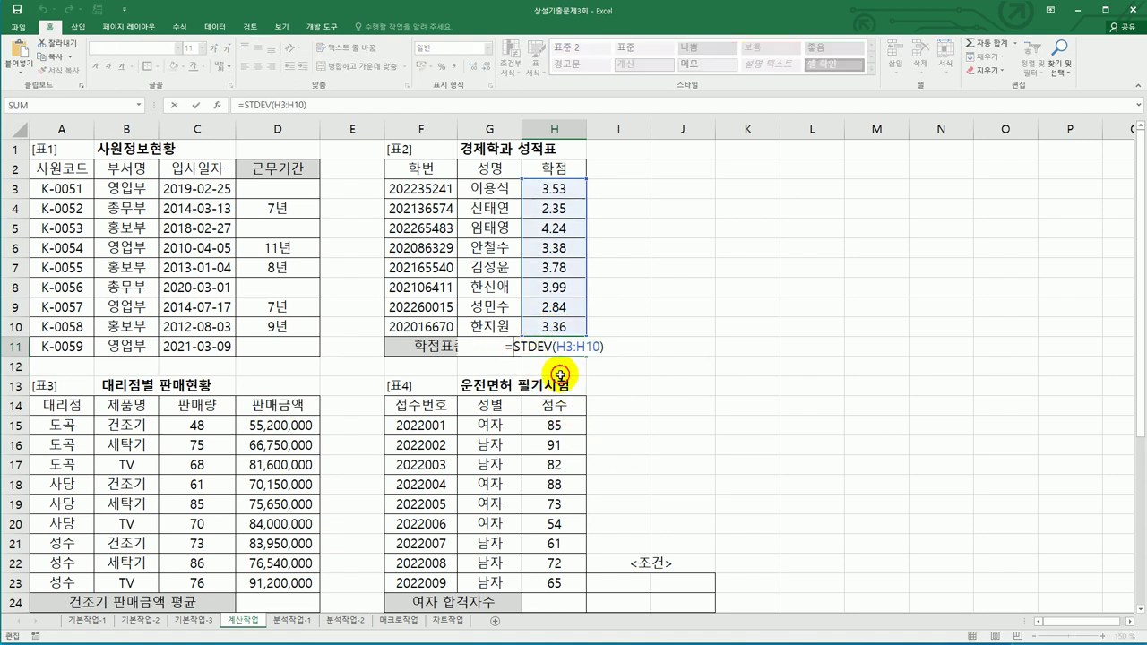
{"action": "type", "text": "r"}
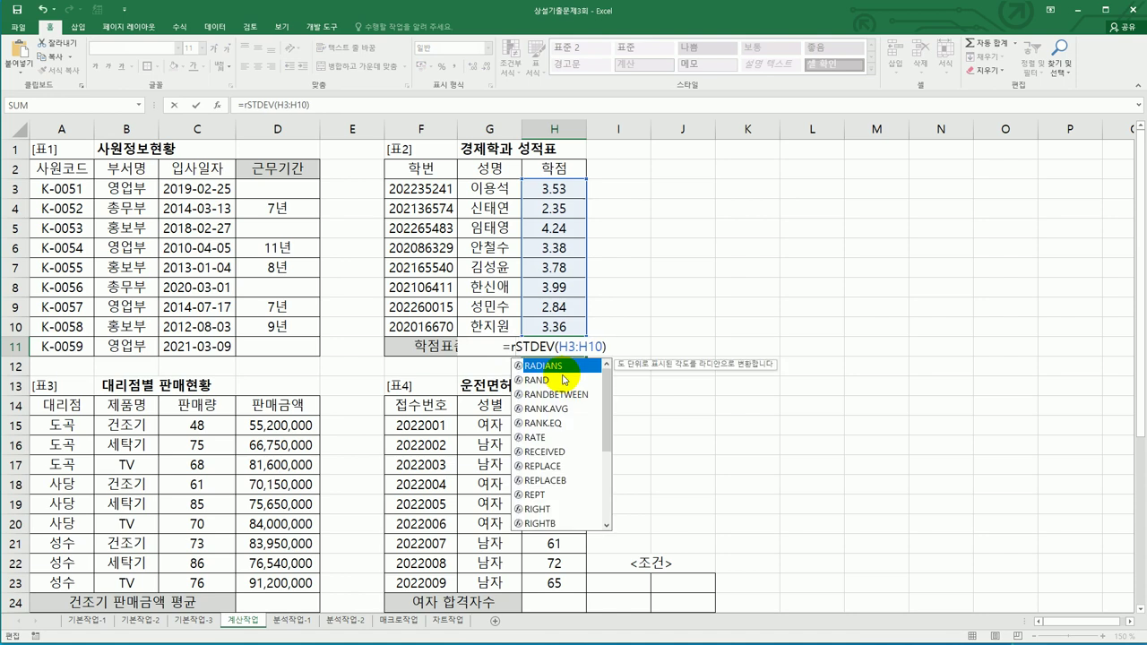
{"action": "type", "text": "oun"}
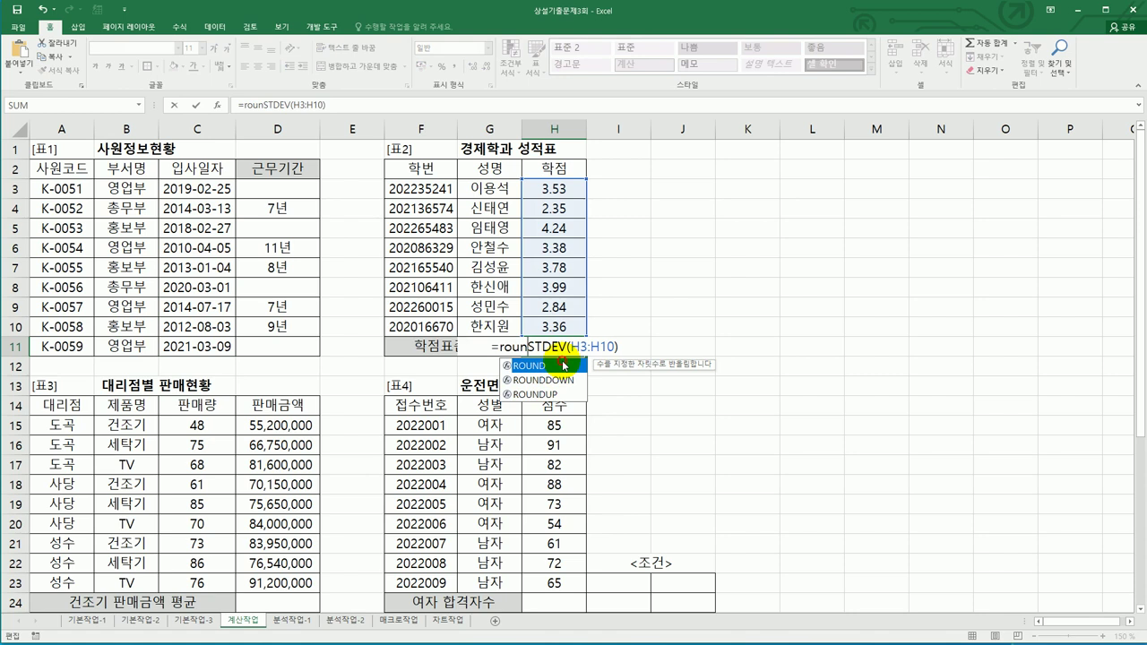
{"action": "double_click", "coordinate": [563, 365]}
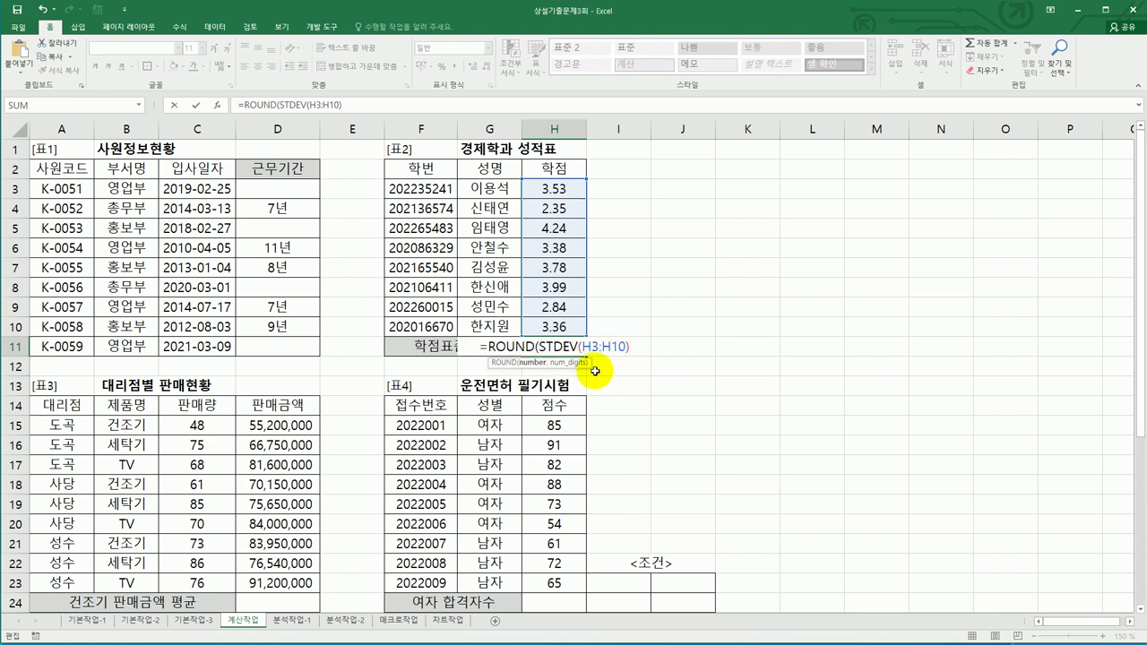
{"action": "type", "text": ","}
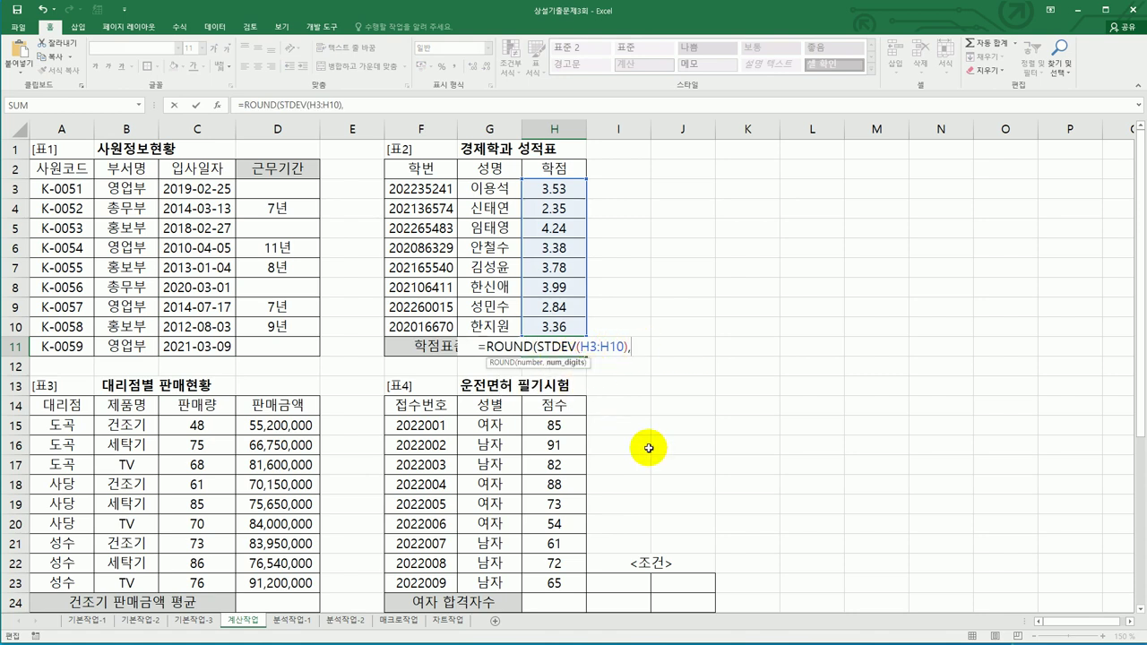
{"action": "type", "text": "2"}
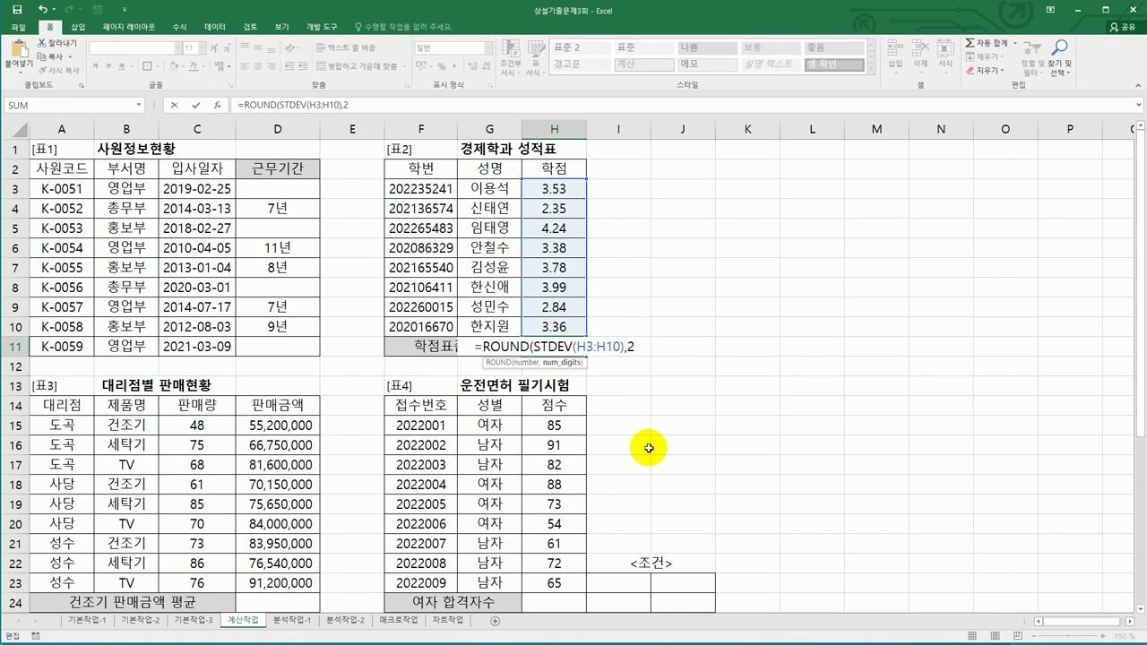
{"action": "type", "text": ")"}
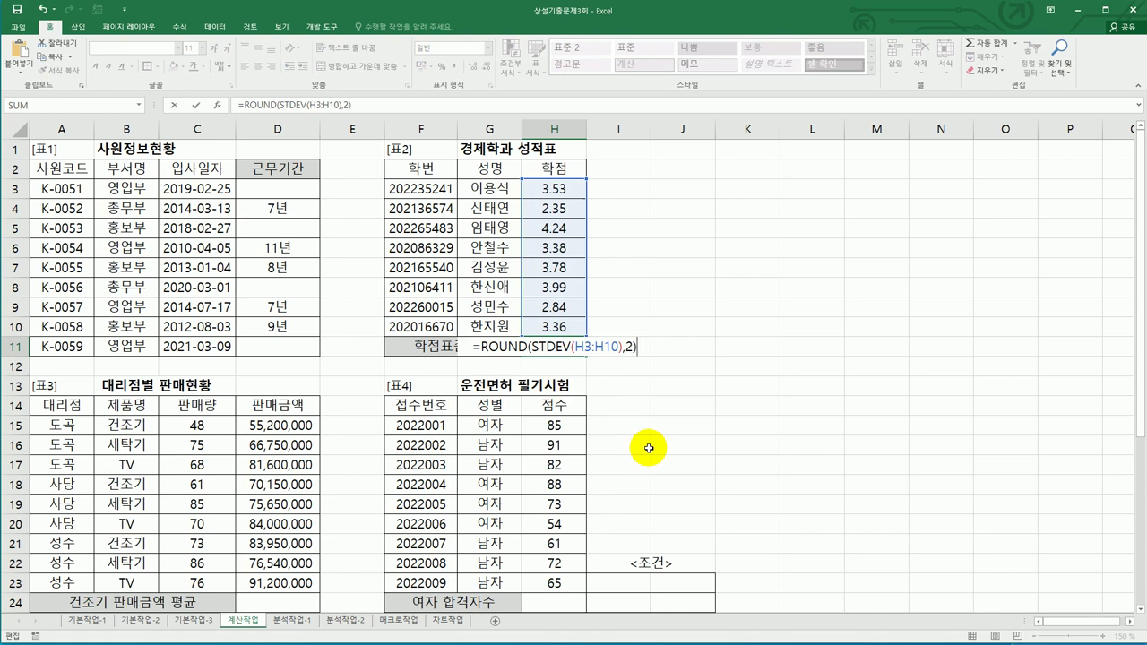
{"action": "key", "text": "Return"}
{"action": "left_click", "coordinate": [578, 348]}
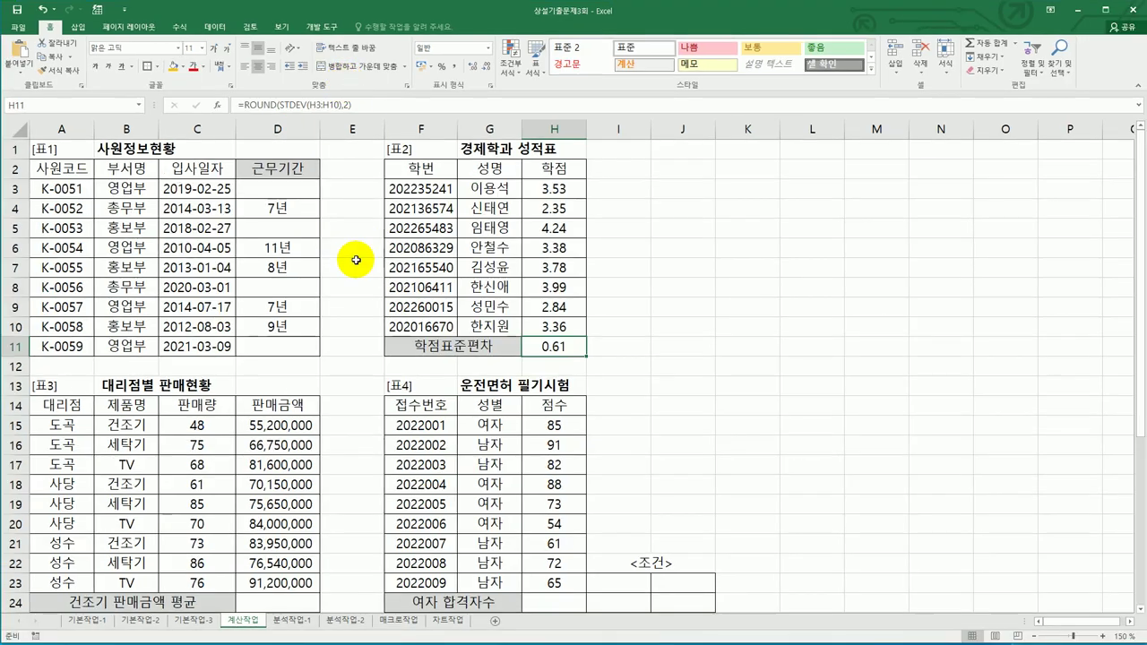
- Start a SUMIF formula in D24 of 표3 with the 제품명 cells B15:B23 as its range
{"action": "left_click", "coordinate": [337, 367]}
{"action": "scroll", "coordinate": [337, 366], "scroll_direction": "down", "scroll_amount": 3}
{"action": "left_click", "coordinate": [300, 428]}
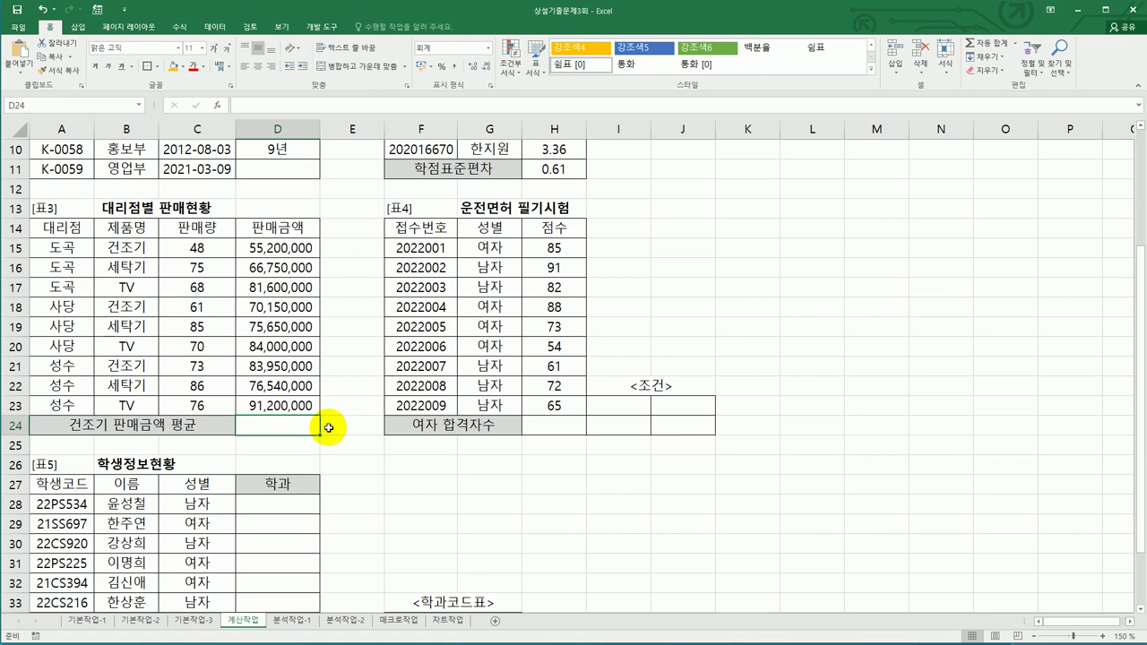
{"action": "type", "text": "="}
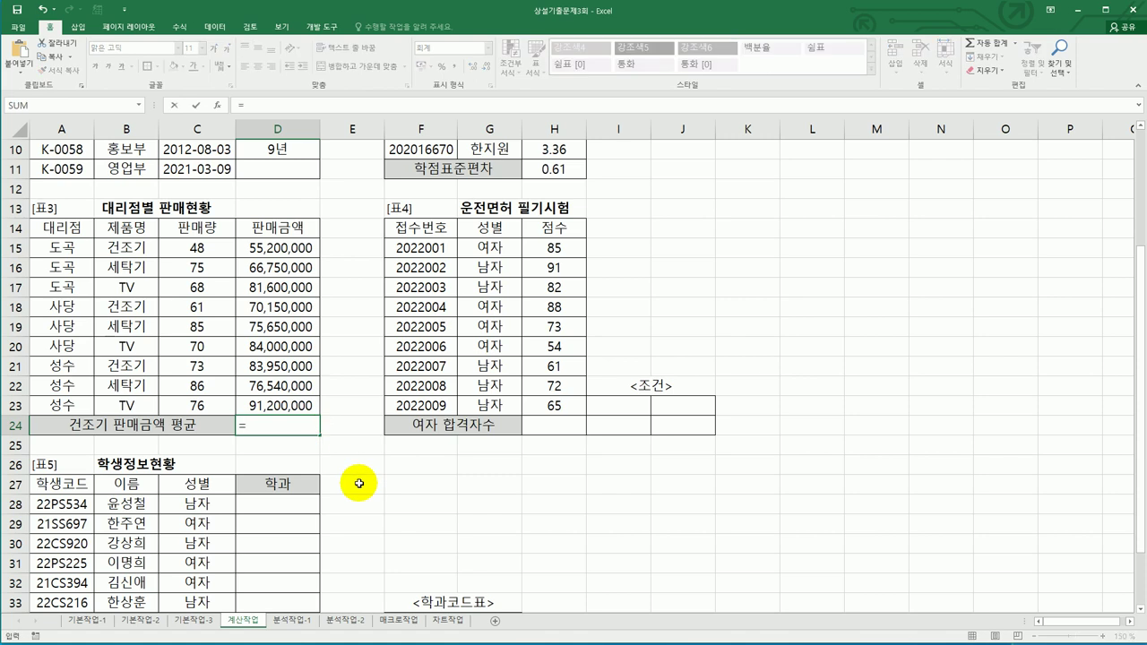
{"action": "type", "text": "sumif("}
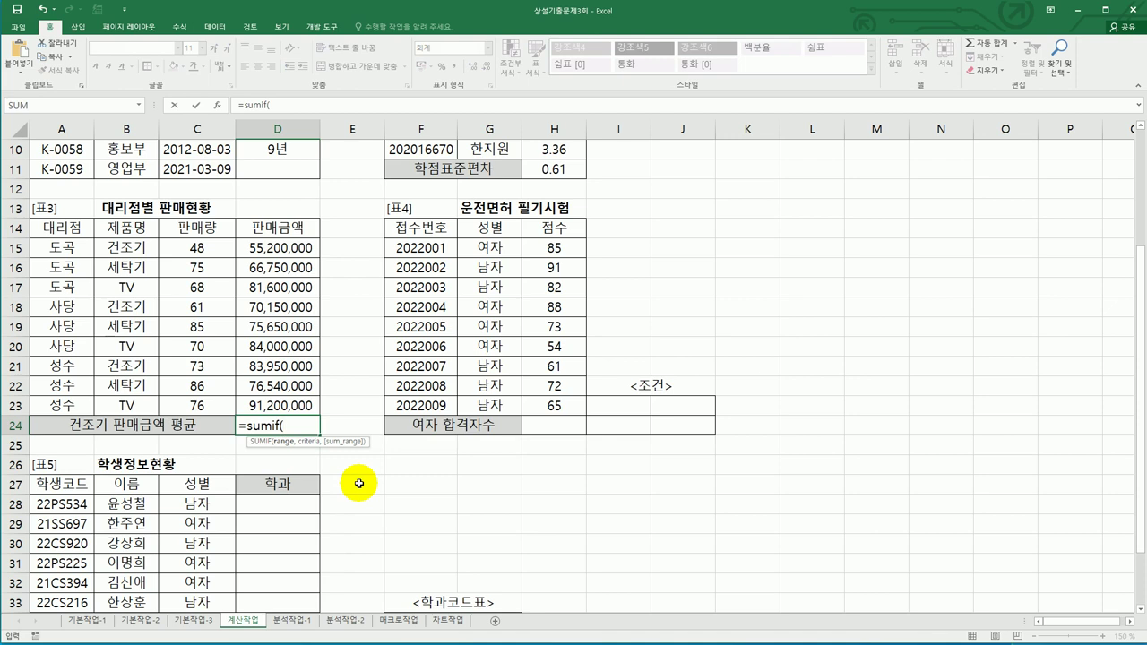
{"action": "left_click_drag", "start_coordinate": [136, 250], "coordinate": [128, 405]}
{"action": "type", "text": ","}
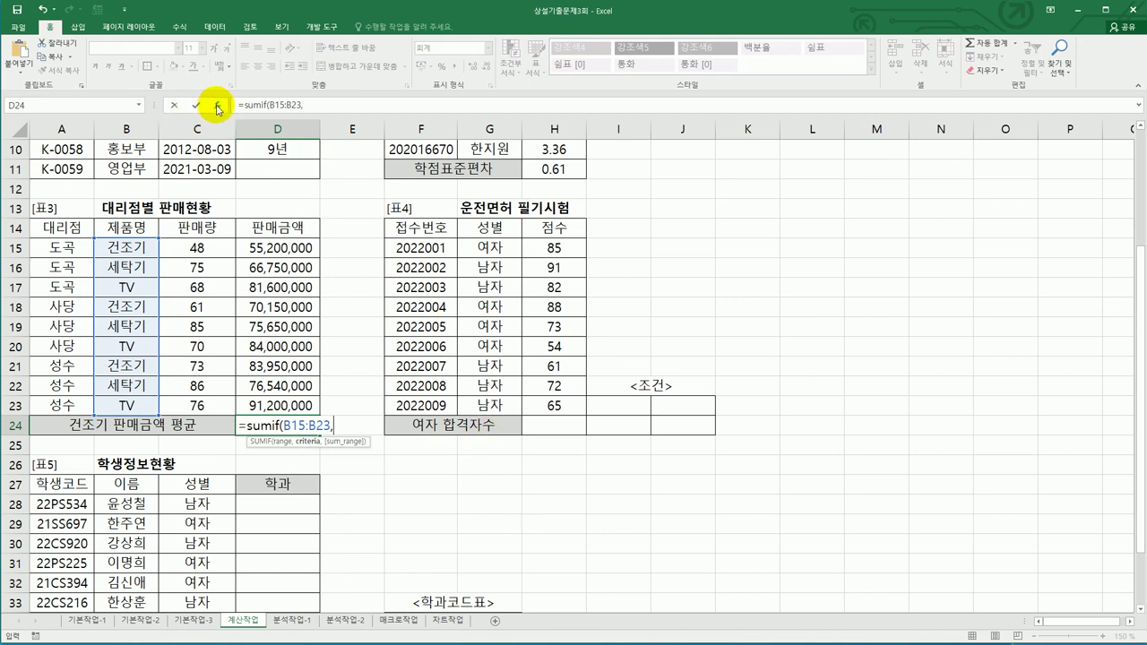
- Complete the SUMIF in D24 with the criterion "건조기" and the sum range D15:D23
{"action": "left_click", "coordinate": [218, 107]}
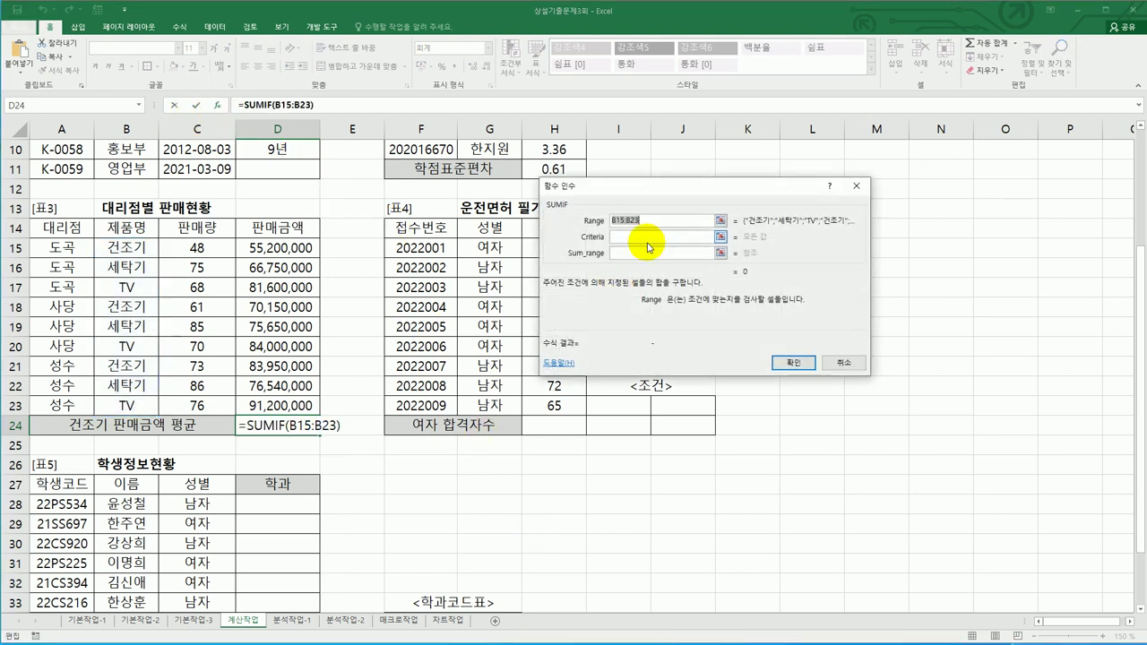
{"action": "left_click", "coordinate": [645, 239]}
{"action": "type", "text": "거"}
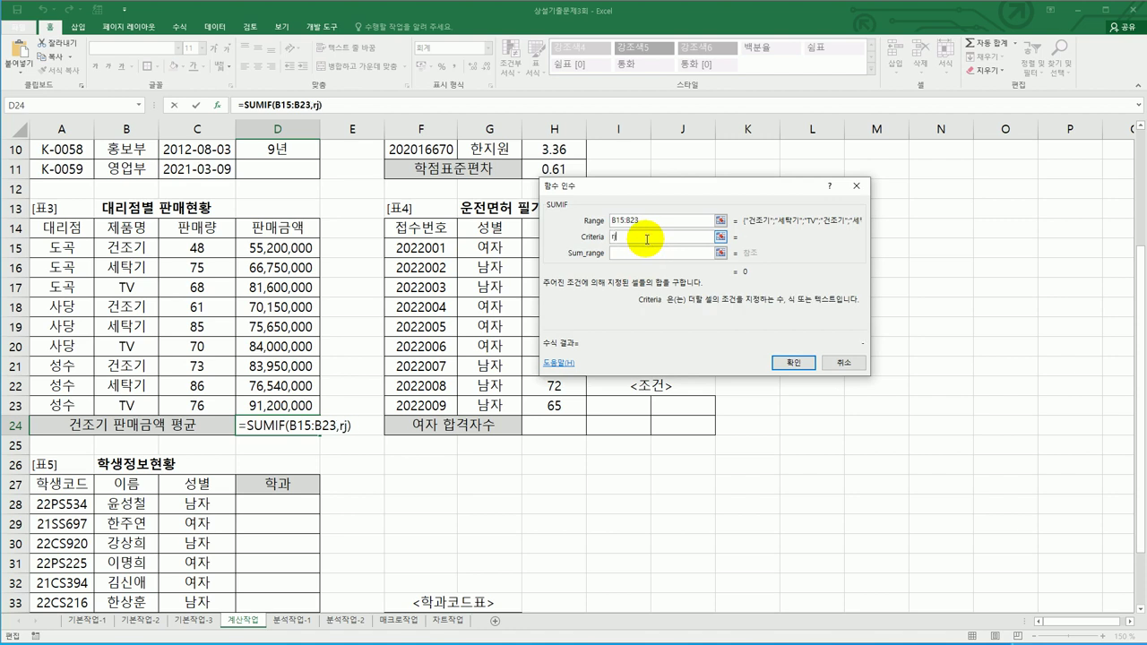
{"action": "key", "text": "BackSpace"}
{"action": "key", "text": "BackSpace"}
{"action": "type", "text": "ㄱ건조기"}
{"action": "key", "text": "Tab"}
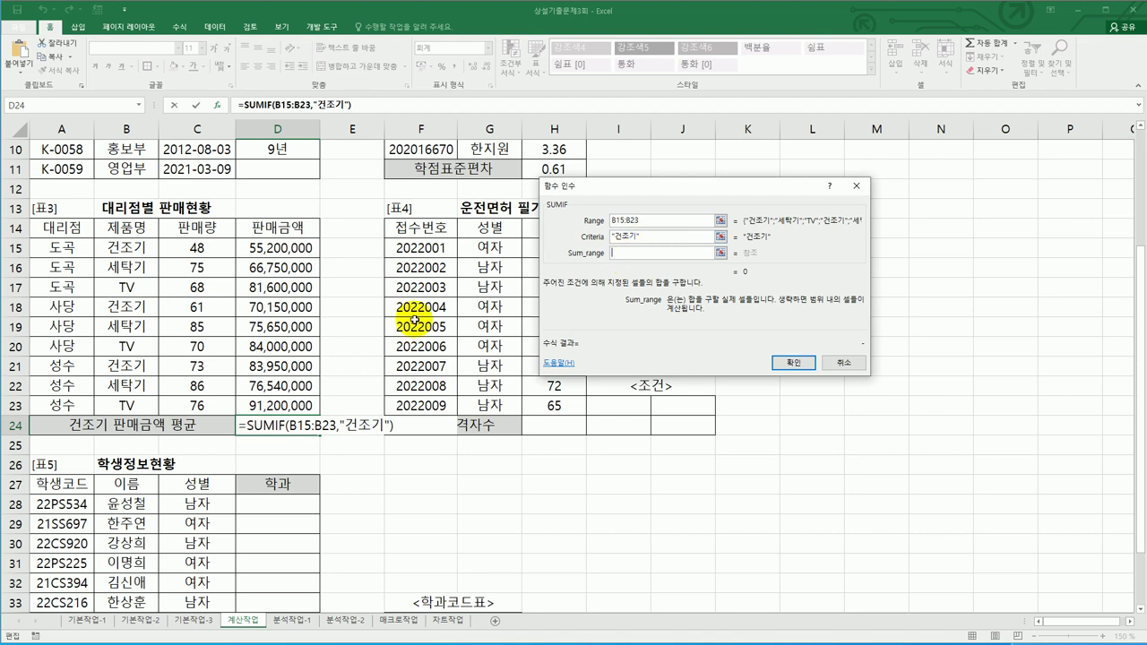
{"action": "left_click_drag", "start_coordinate": [305, 247], "coordinate": [299, 401]}
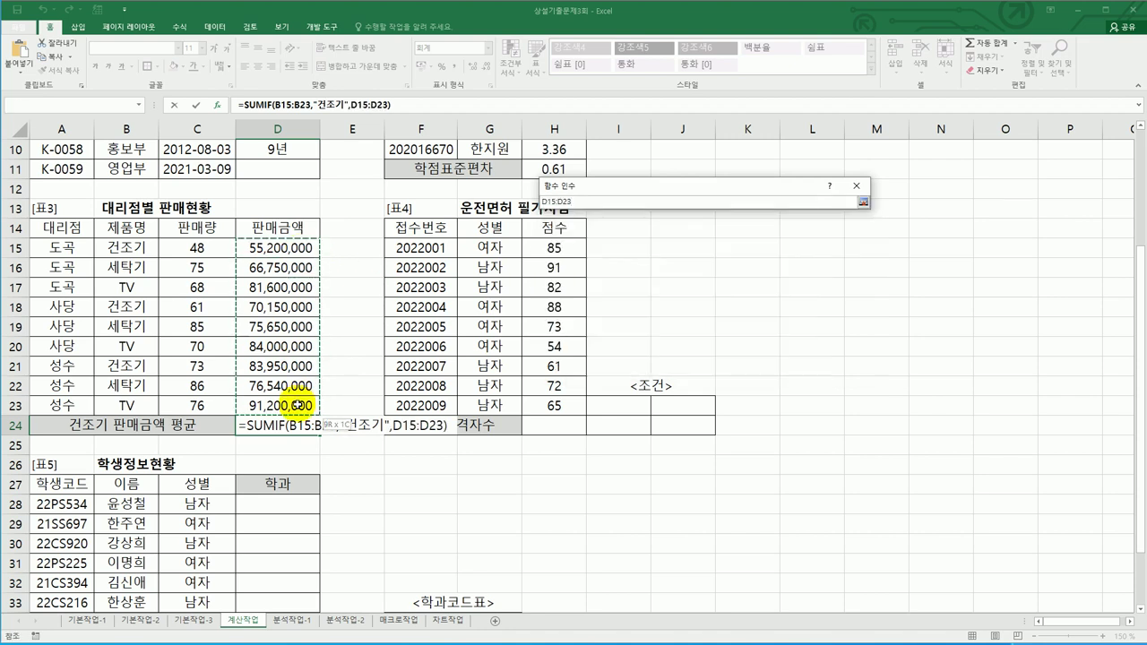
{"action": "left_click", "coordinate": [782, 363]}
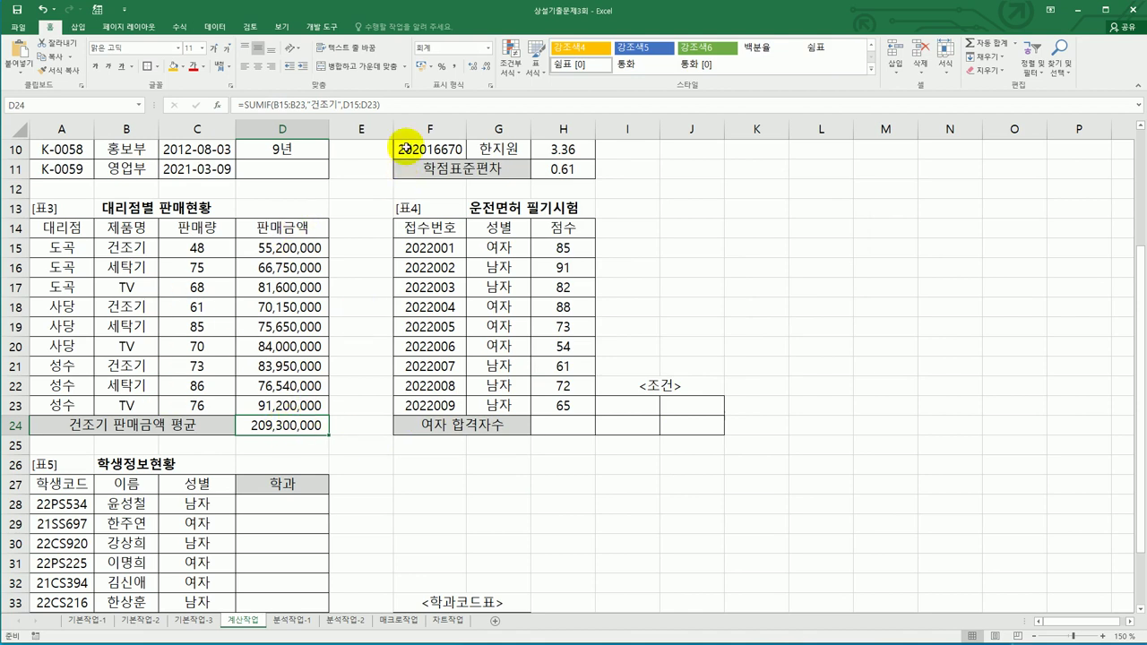
- Extend the D24 formula with a division by COUNTIF, using B15:B23 as the COUNTIF range
{"action": "left_click", "coordinate": [404, 108]}
{"action": "type", "text": "/"}
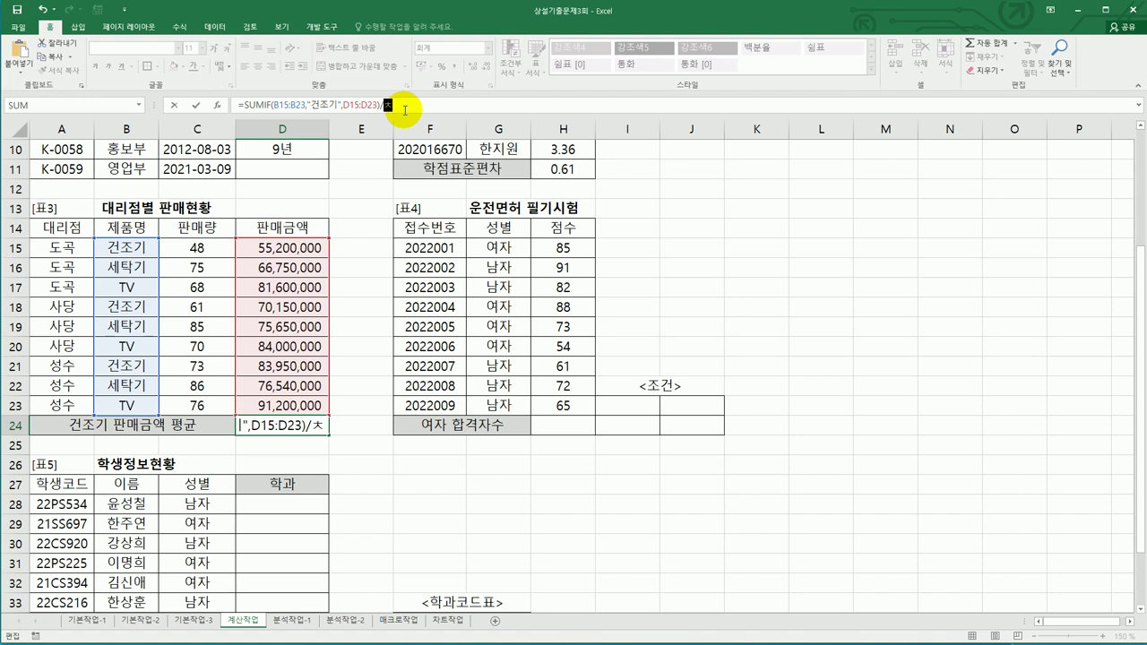
{"action": "type", "text": "cou"}
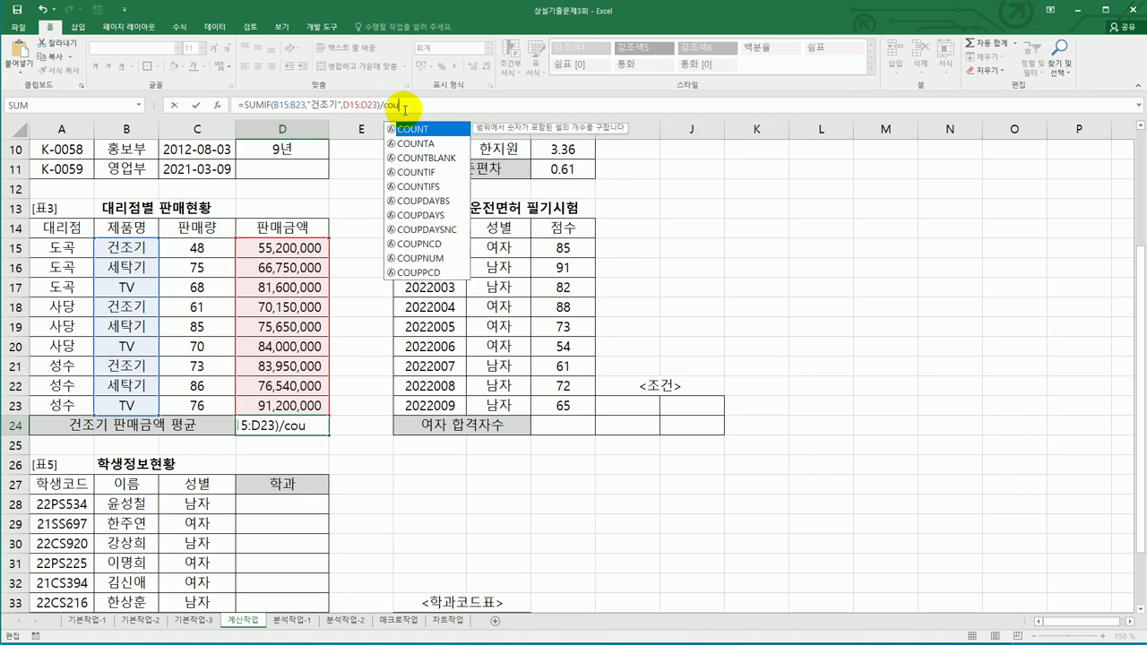
{"action": "double_click", "coordinate": [418, 172]}
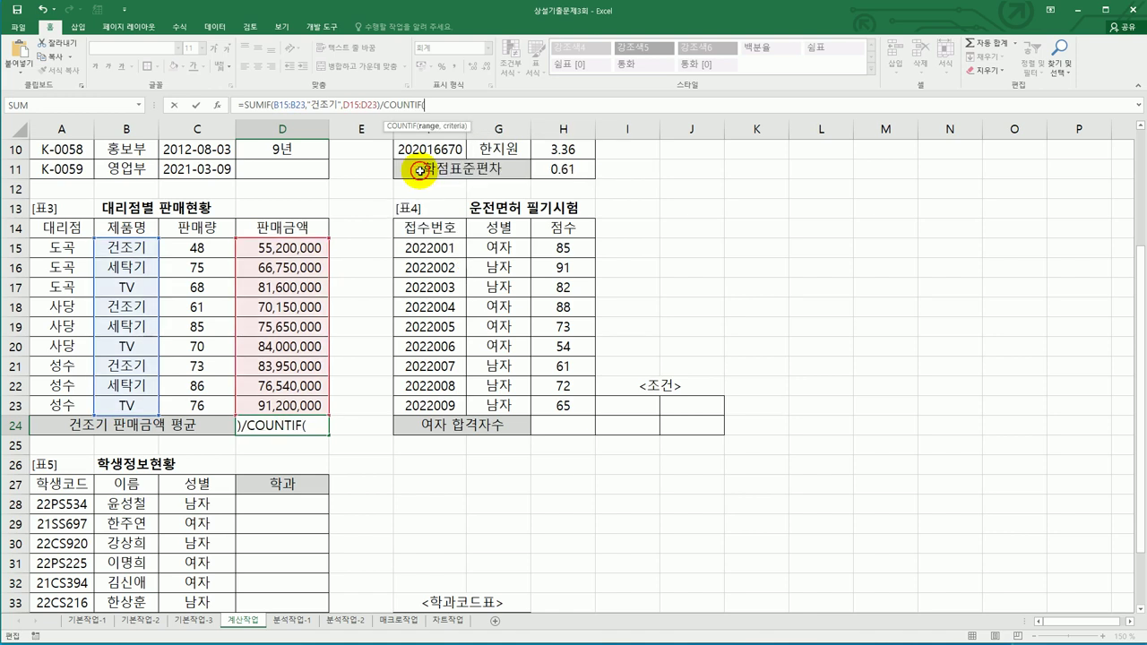
{"action": "left_click", "coordinate": [217, 105]}
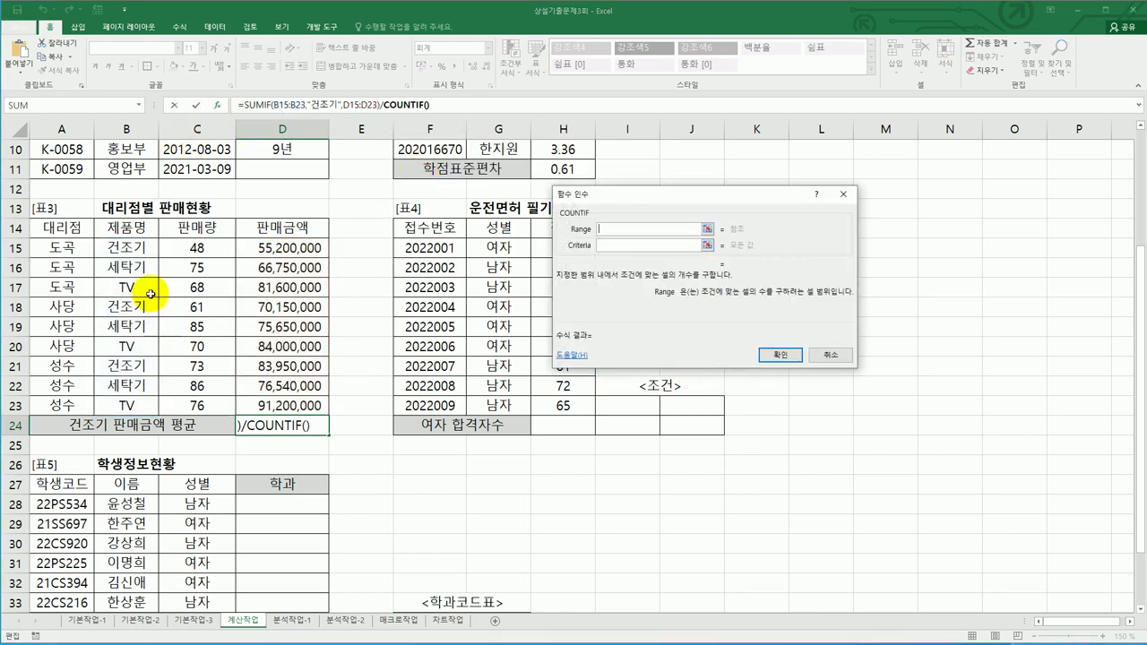
{"action": "left_click_drag", "start_coordinate": [132, 253], "coordinate": [134, 405]}
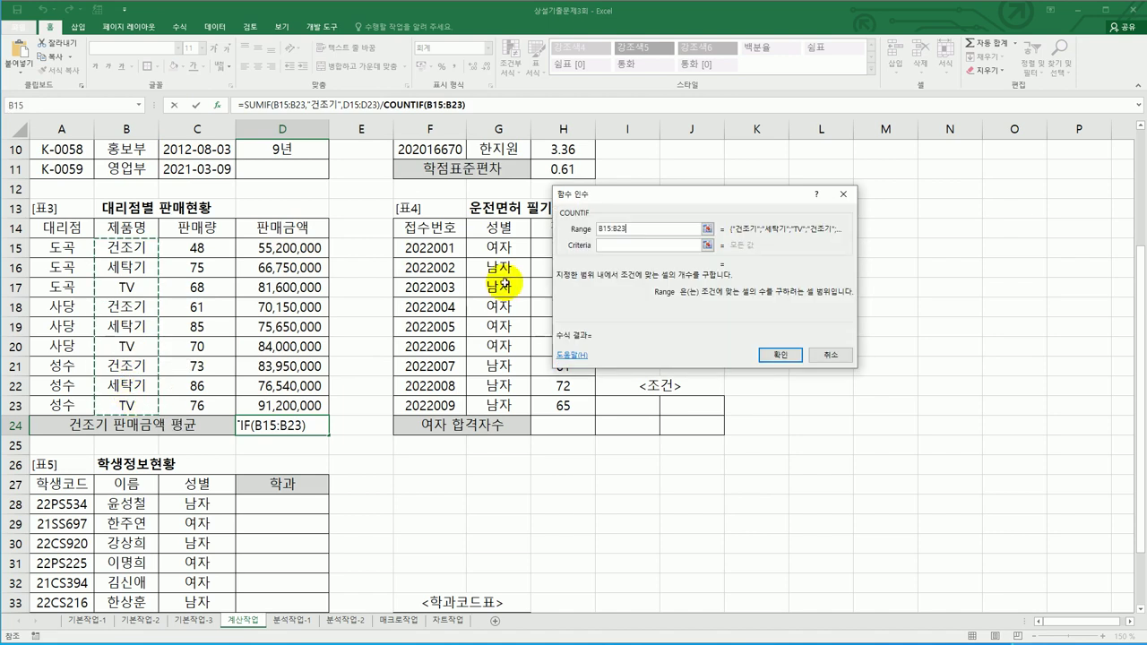
- Set the COUNTIF criterion to "건조기" and commit the 건조기 판매금액 평균 formula in D24
{"action": "left_click", "coordinate": [617, 246]}
{"action": "type", "text": "rjswh"}
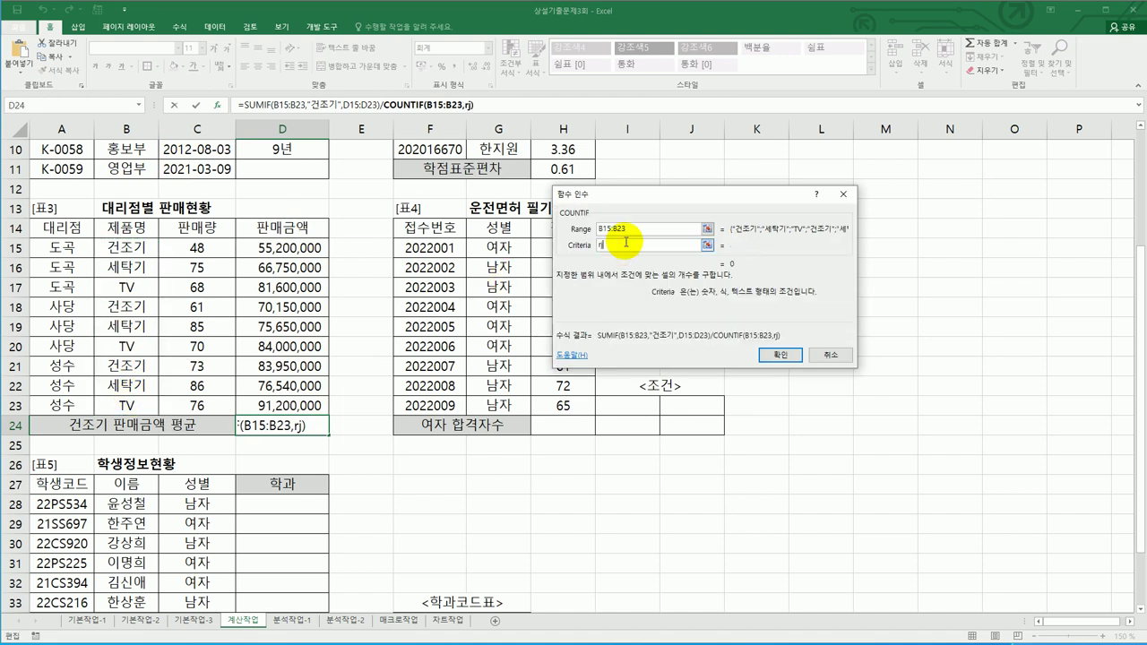
{"action": "key", "text": "BackSpace"}
{"action": "key", "text": "BackSpace"}
{"action": "key", "text": "BackSpace"}
{"action": "key", "text": "BackSpace"}
{"action": "key", "text": "BackSpace"}
{"action": "key", "text": "Hangul"}
{"action": "type", "text": "ㄱ건조기"}
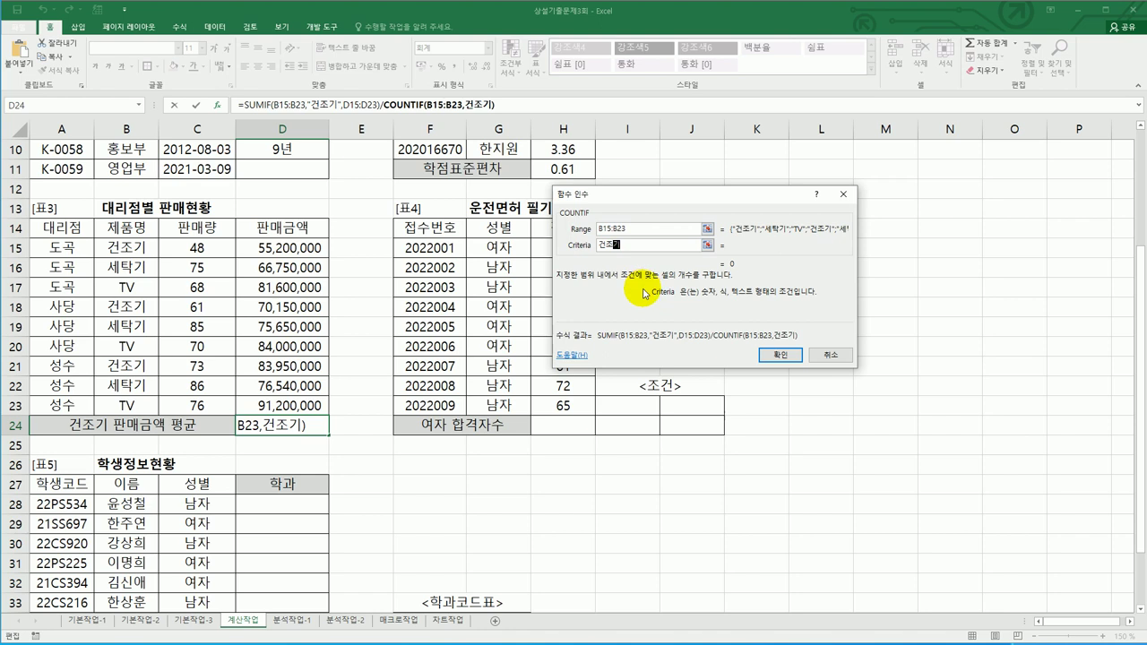
{"action": "left_click", "coordinate": [643, 298]}
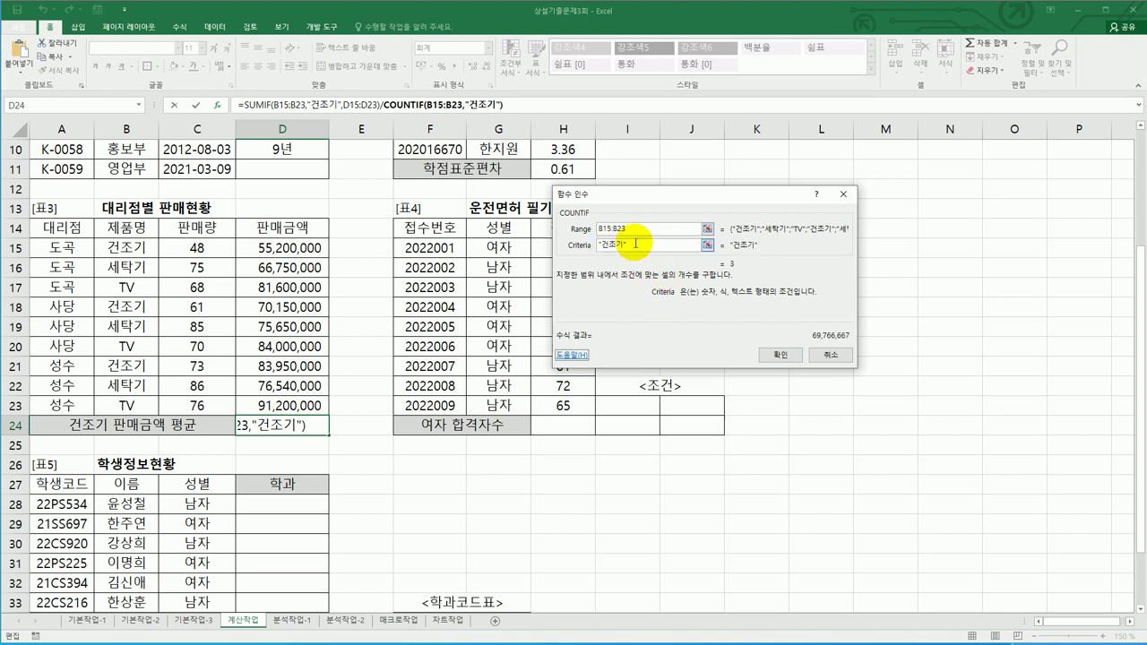
{"action": "left_click", "coordinate": [778, 354]}
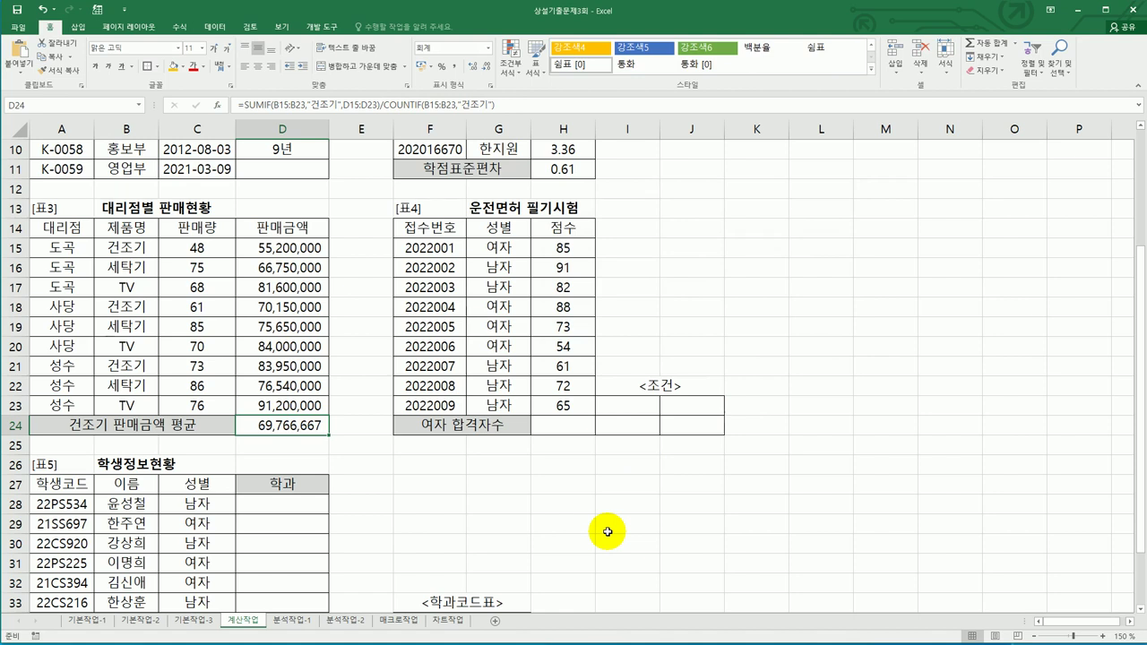
- Copy the 성별 header and 여자 entry from G14:G15 of 표4 into the <조건> cells I23:I24
{"action": "left_click_drag", "start_coordinate": [496, 224], "coordinate": [505, 239]}
{"action": "key", "text": "ctrl+c"}
{"action": "left_click", "coordinate": [612, 414]}
{"action": "key", "text": "ctrl+v"}
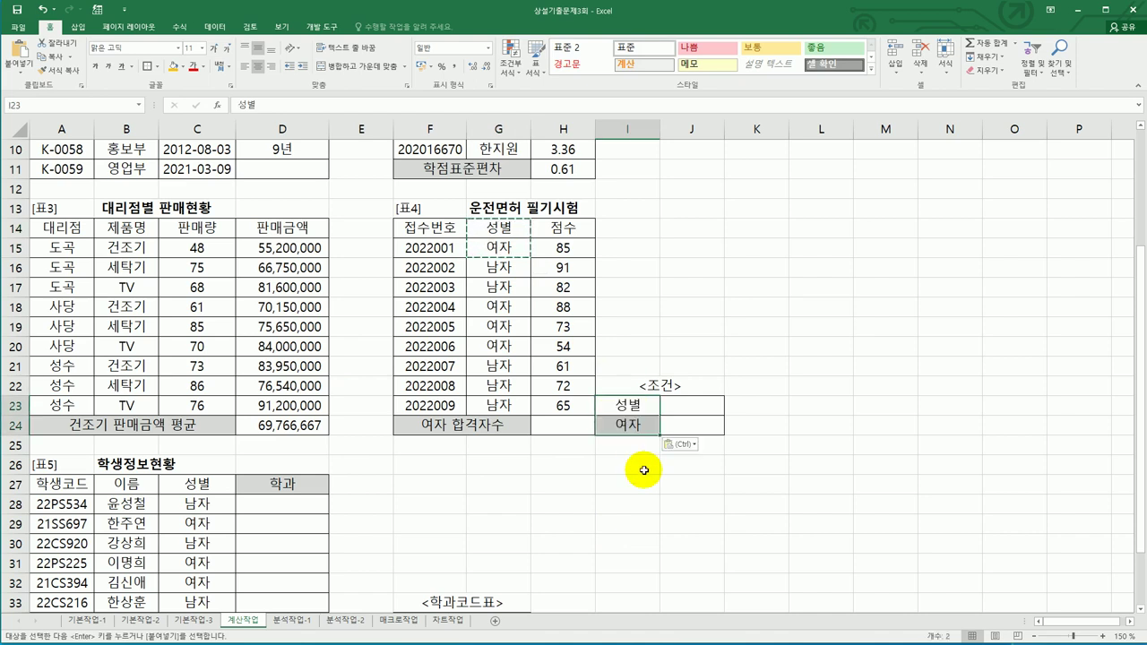
- Copy the 점수 header from H14 into J23 and enter the condition >=70 in J24
{"action": "left_click", "coordinate": [564, 227]}
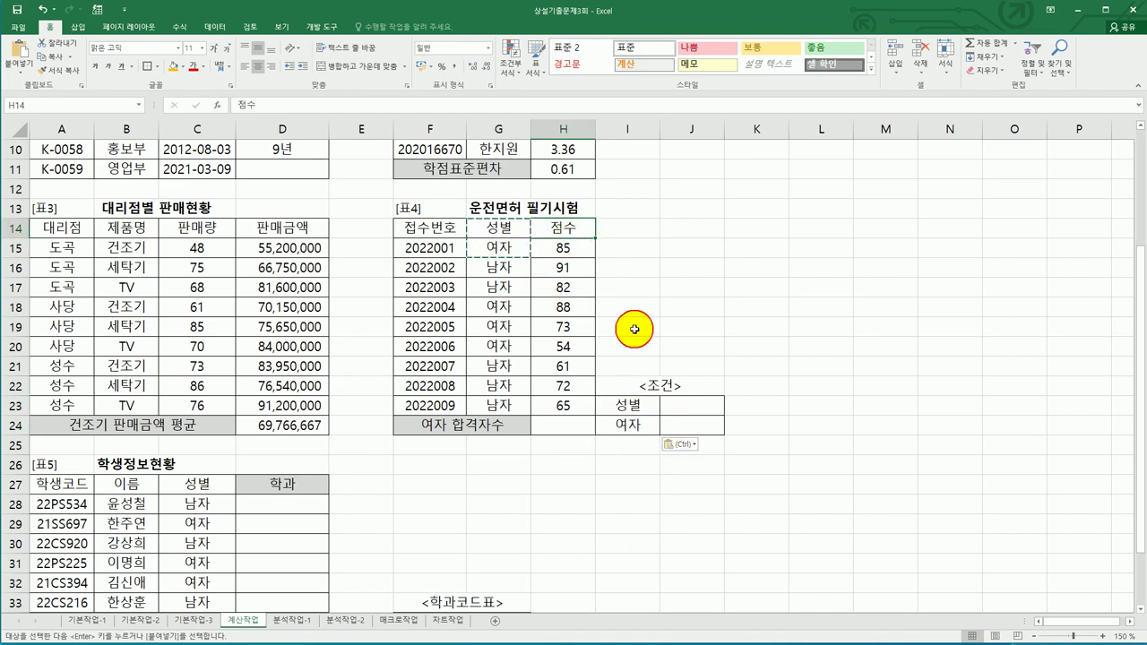
{"action": "key", "text": "ctrl+c"}
{"action": "left_click", "coordinate": [690, 406]}
{"action": "key", "text": "ctrl+v"}
{"action": "left_click", "coordinate": [708, 429]}
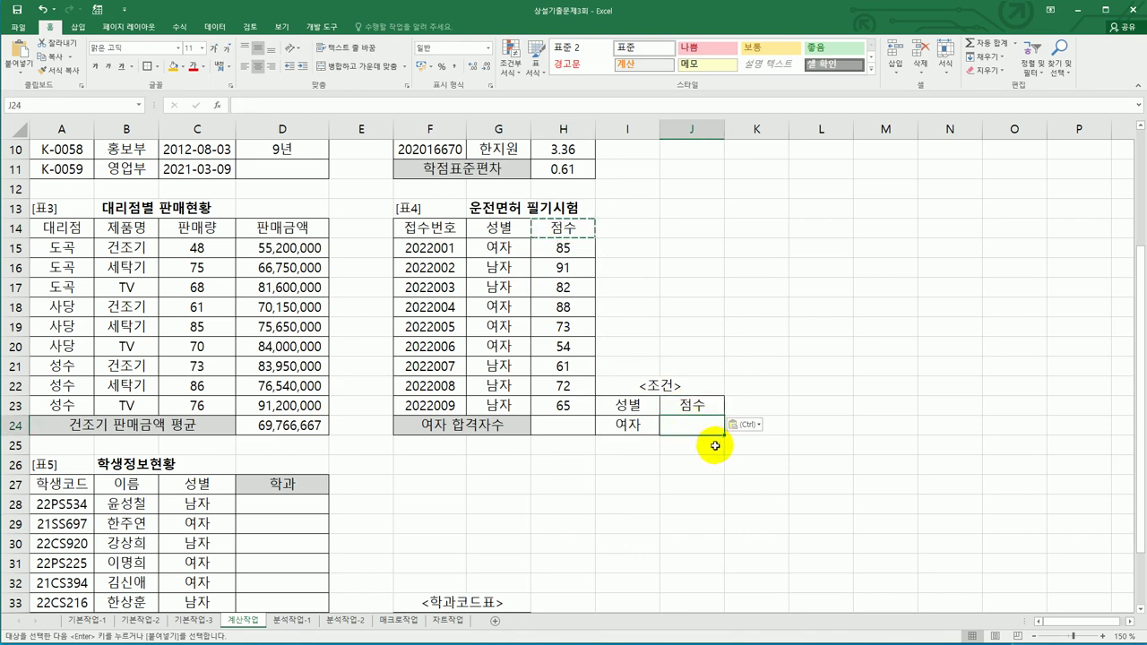
{"action": "type", "text": ">=70"}
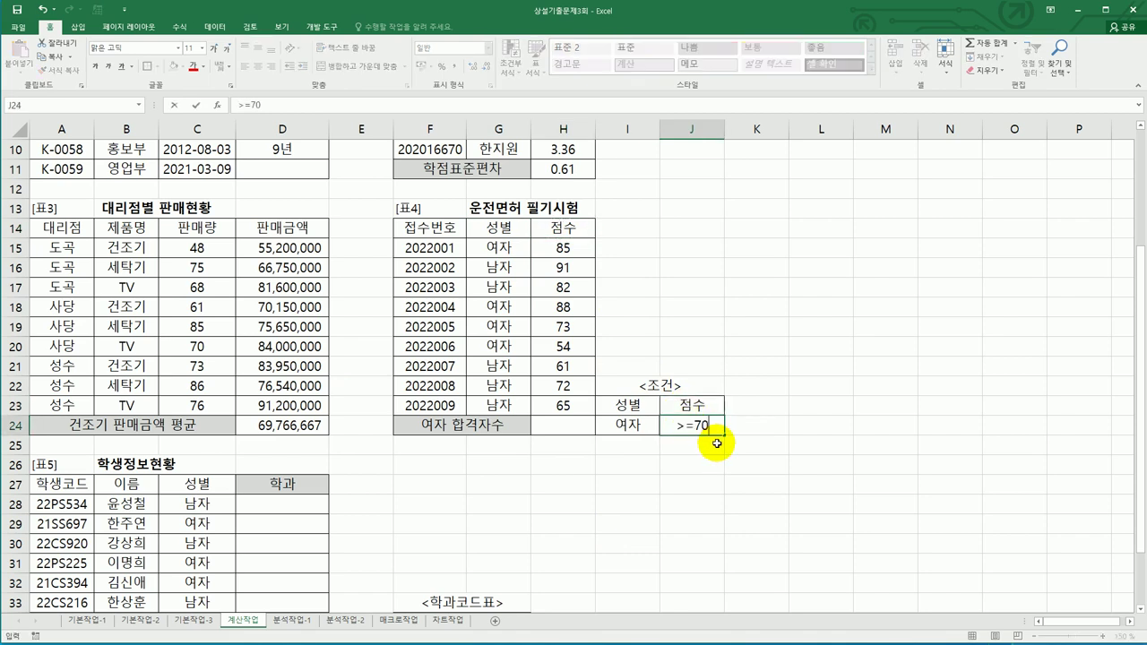
{"action": "key", "text": "Return"}
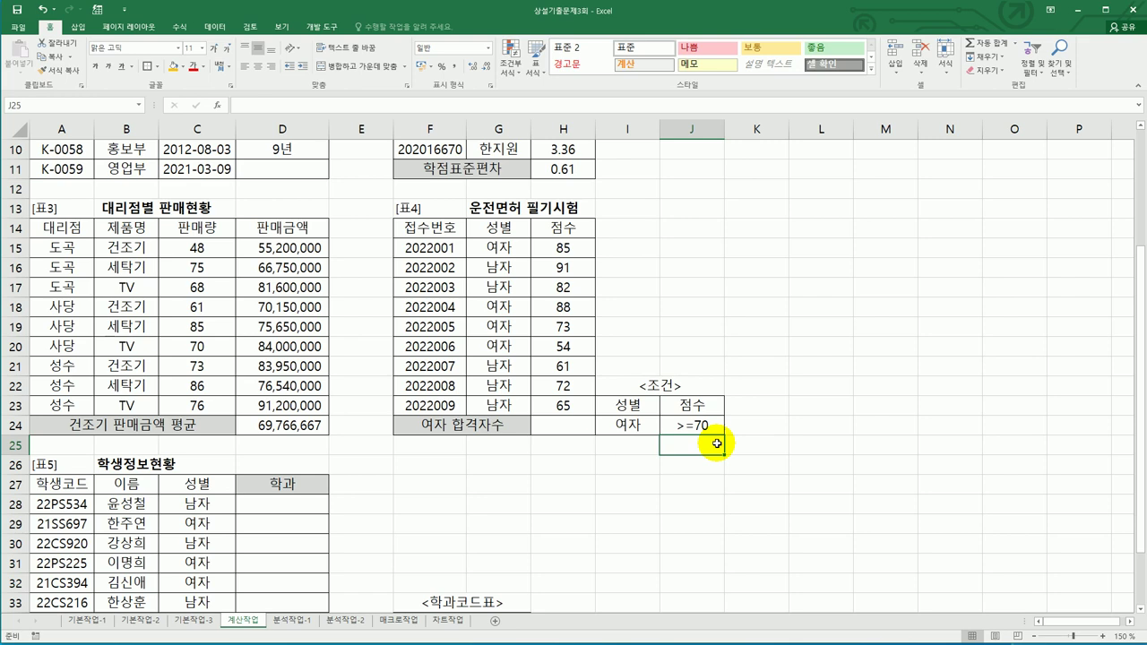
- Start a DCOUNT formula in H24 for 여자 합격자수 with F14:H23 as the database
{"action": "left_click", "coordinate": [567, 427]}
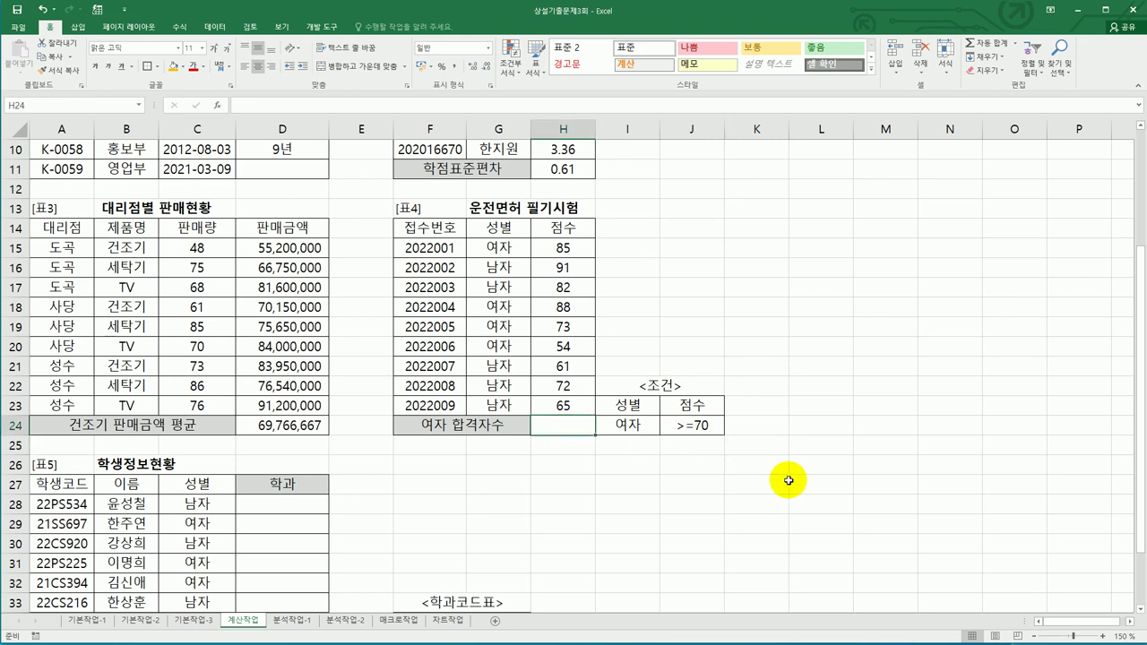
{"action": "type", "text": "=ㅇ"}
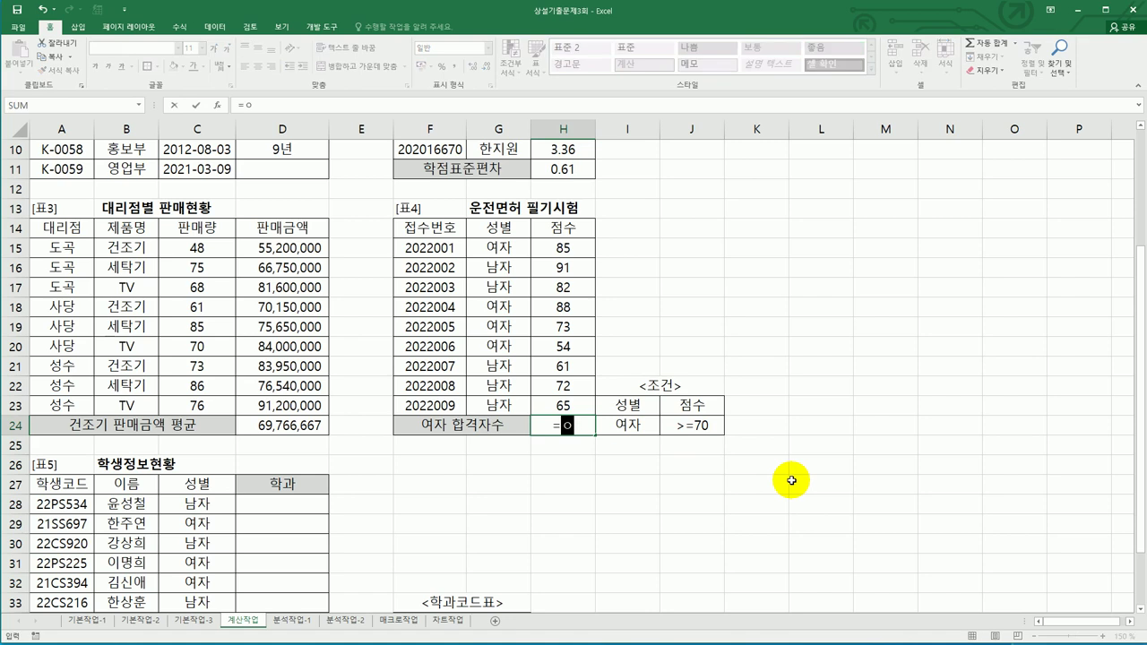
{"action": "key", "text": "BackSpace"}
{"action": "key", "text": "Hangul"}
{"action": "type", "text": "dc"}
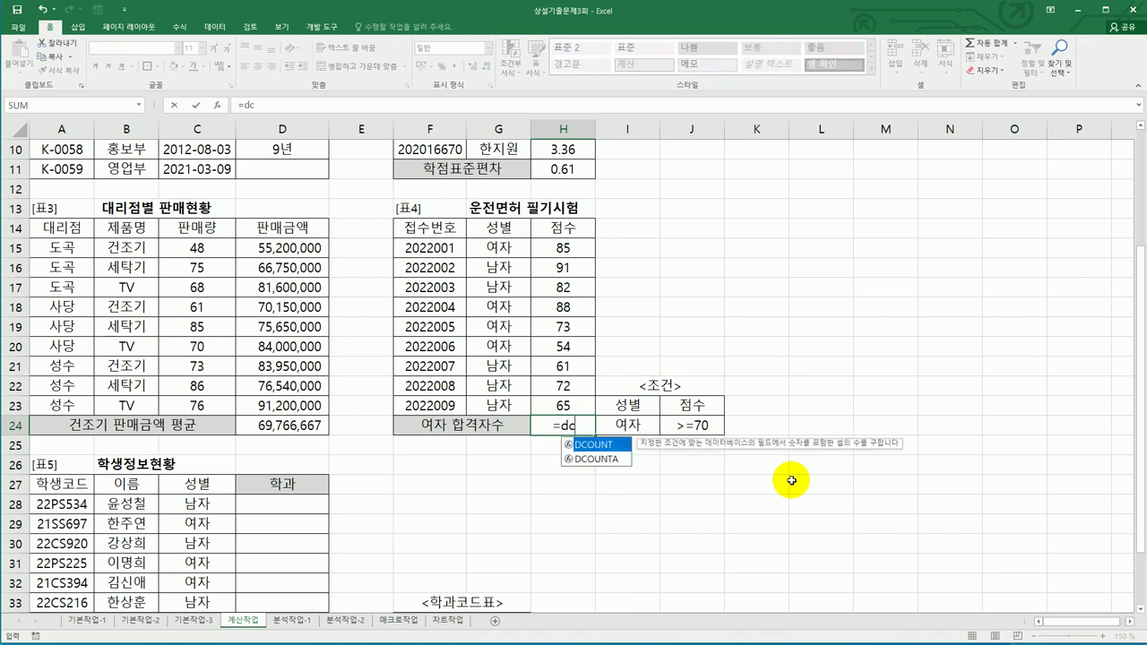
{"action": "double_click", "coordinate": [613, 443]}
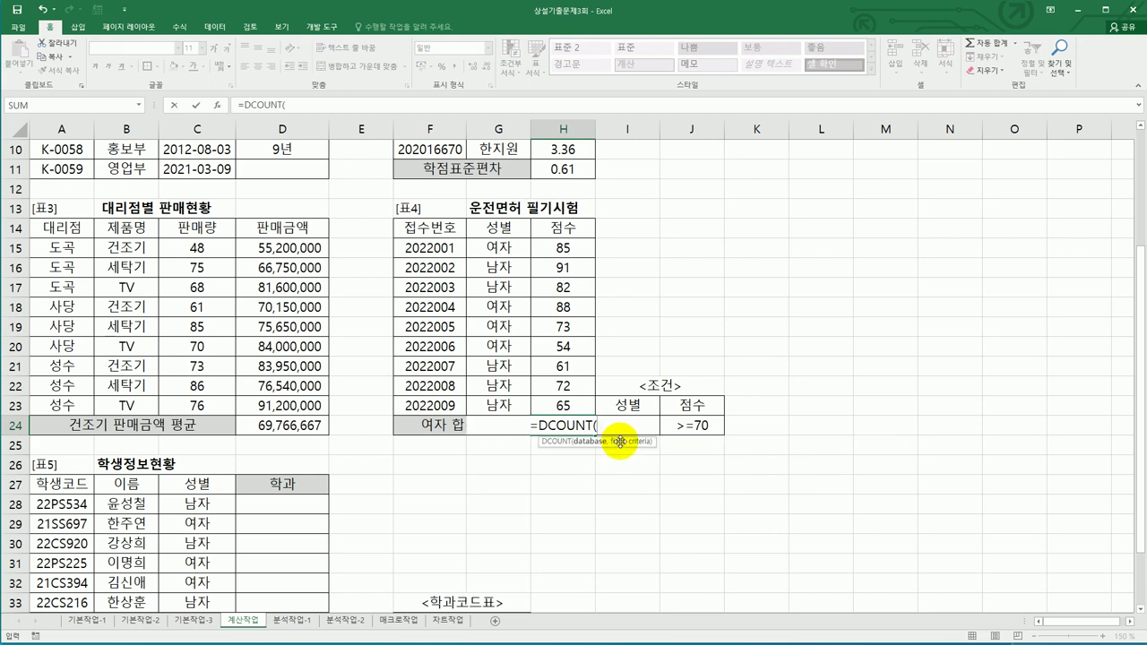
{"action": "left_click", "coordinate": [218, 110]}
{"action": "left_click_drag", "start_coordinate": [627, 183], "coordinate": [830, 168]}
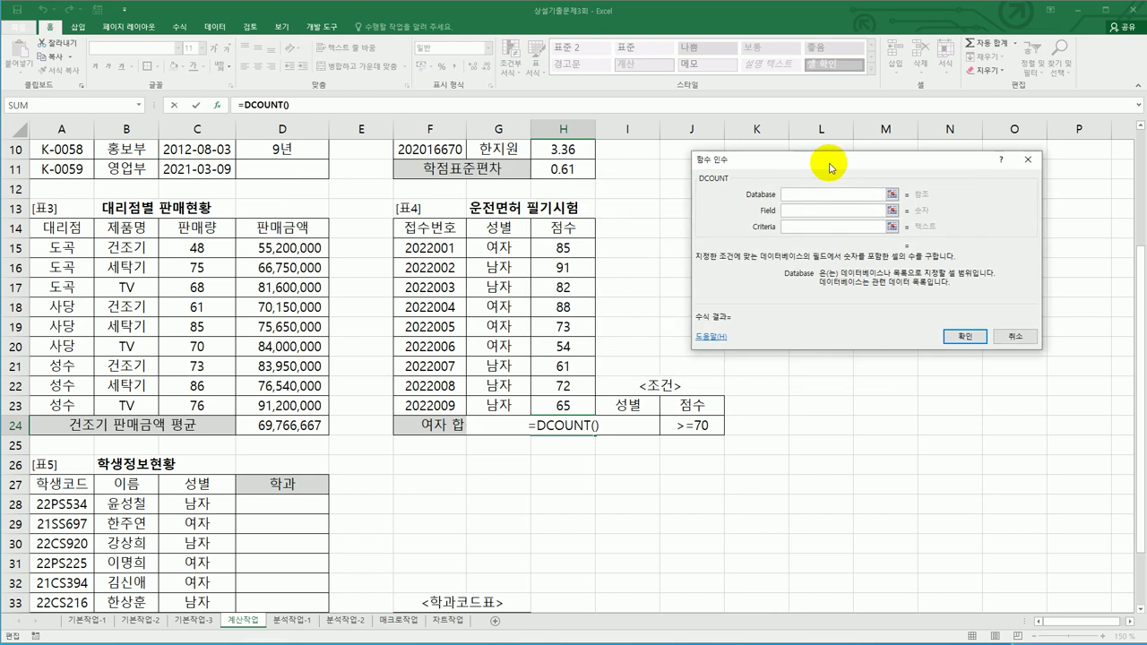
{"action": "left_click_drag", "start_coordinate": [448, 230], "coordinate": [578, 408]}
- Complete the DCOUNT in H24 with field H14 and criteria range I23:J24
{"action": "left_click", "coordinate": [789, 211]}
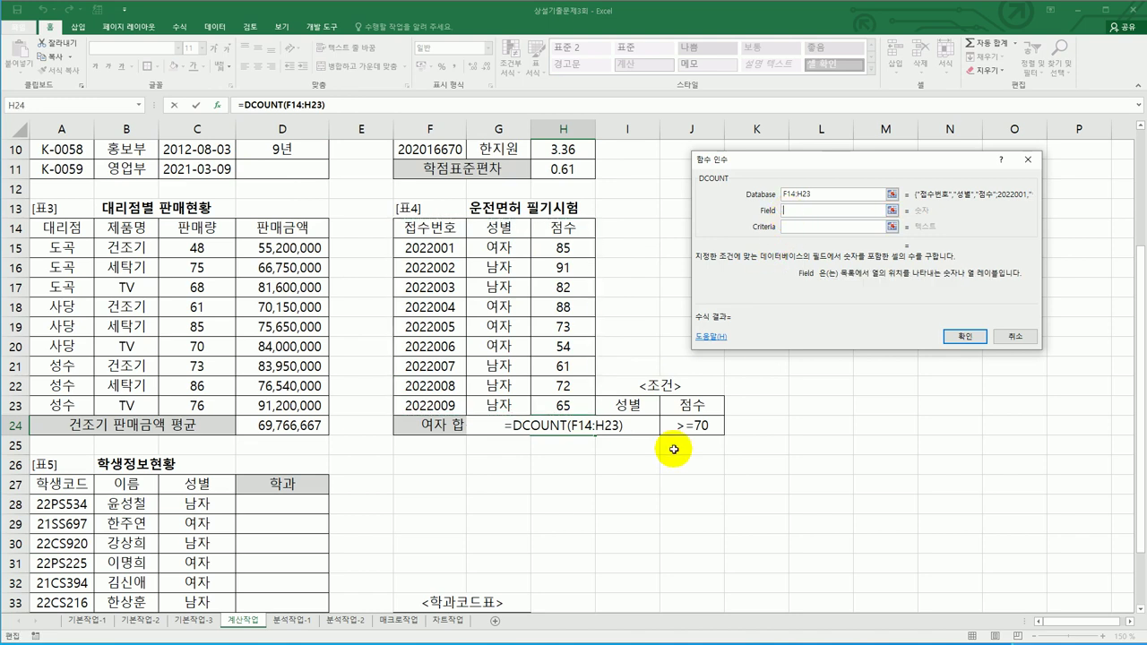
{"action": "left_click", "coordinate": [573, 226]}
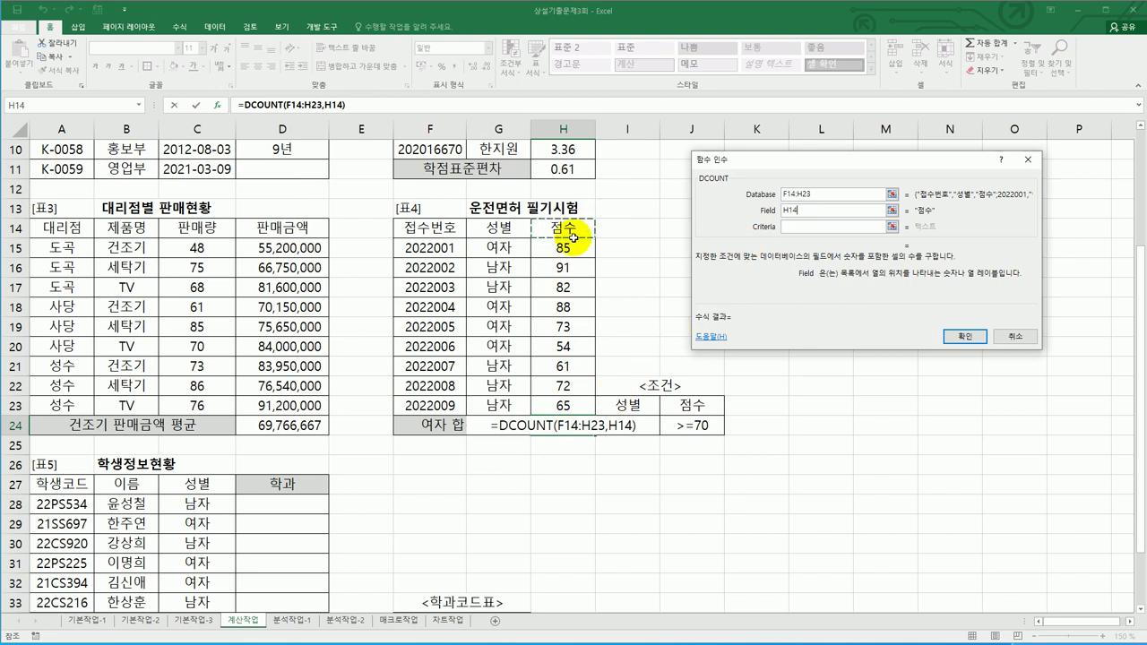
{"action": "left_click", "coordinate": [833, 227]}
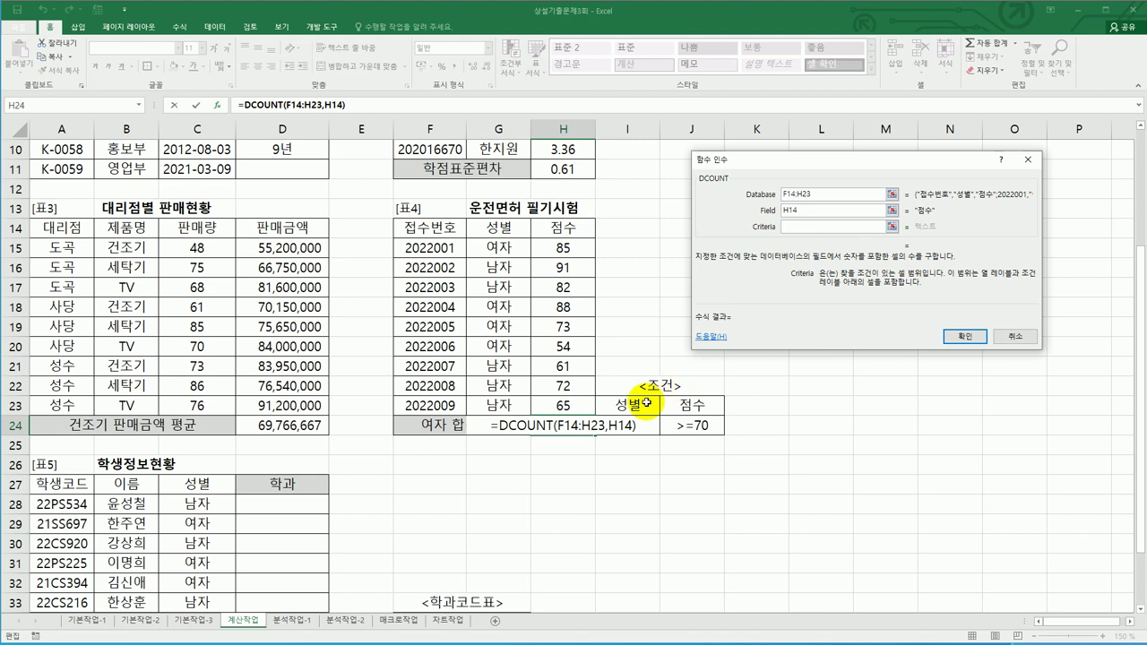
{"action": "left_click_drag", "start_coordinate": [647, 402], "coordinate": [686, 427]}
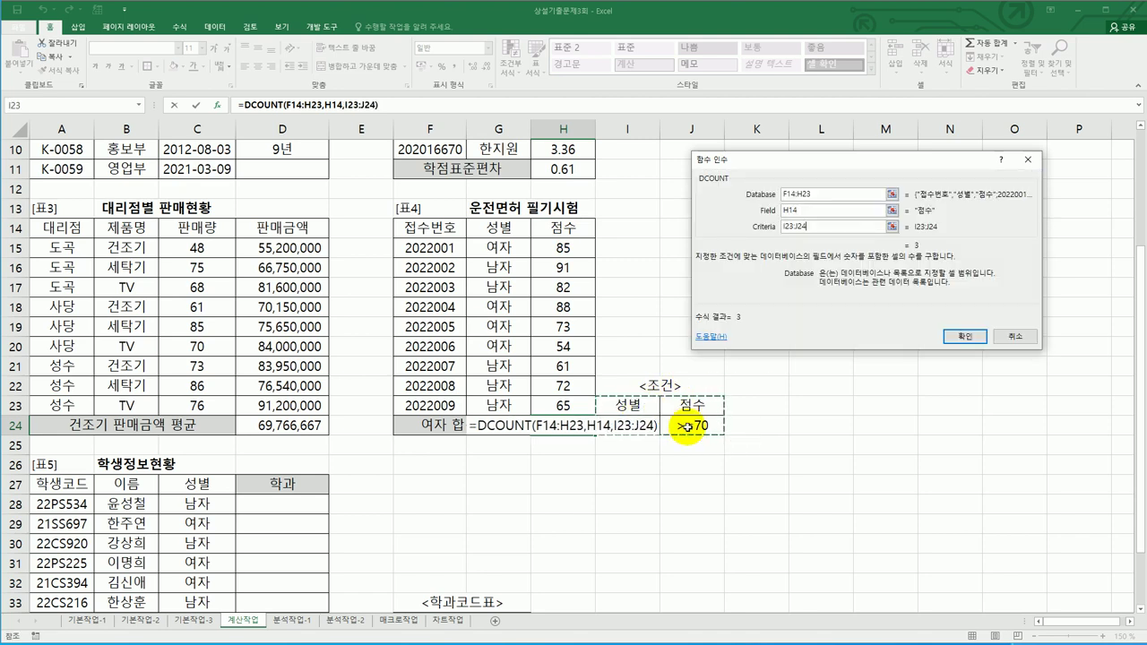
{"action": "left_click", "coordinate": [960, 337]}
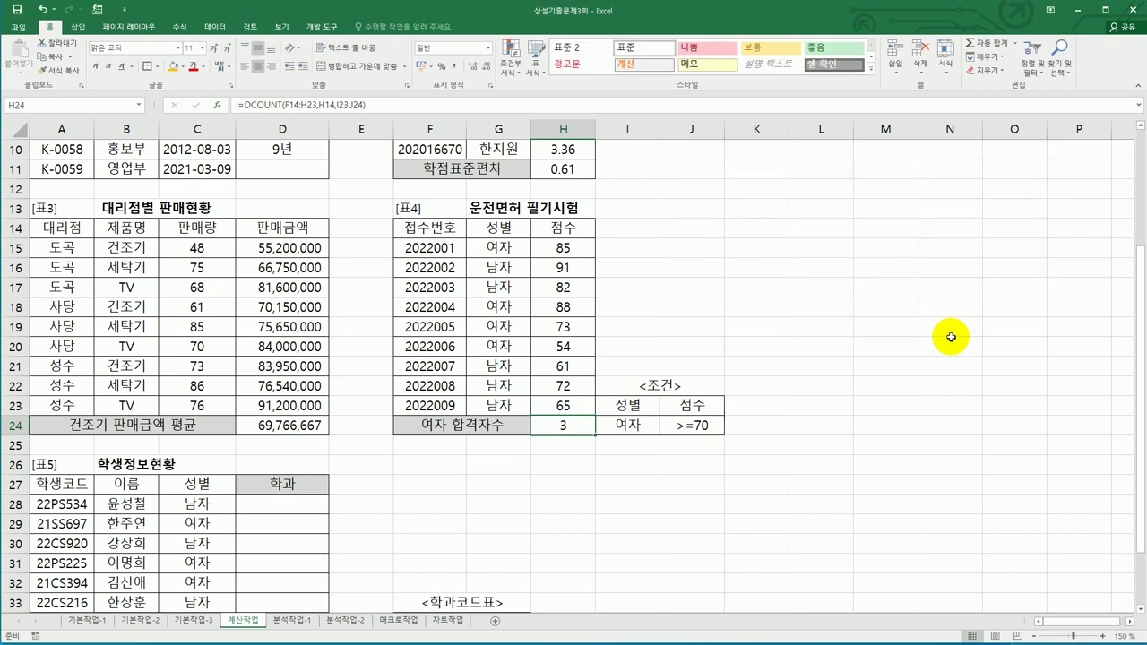
- Append an ampersand and an empty text string to the DCOUNT formula in H24, accepting the suggested formula correction
{"action": "double_click", "coordinate": [584, 429]}
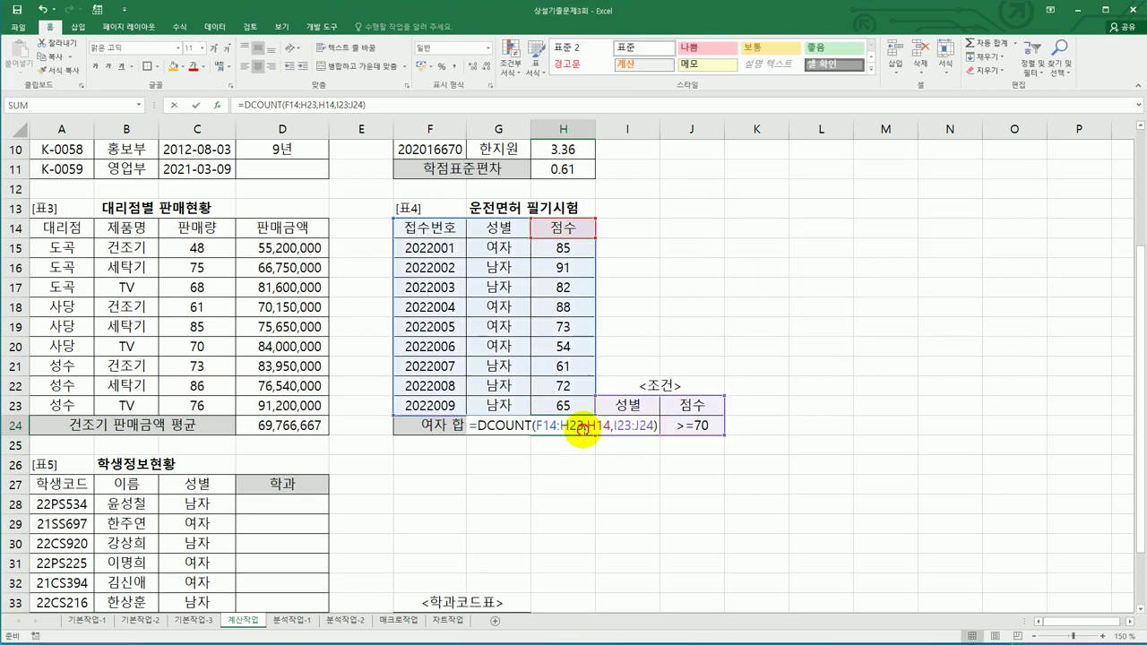
{"action": "left_click", "coordinate": [658, 425]}
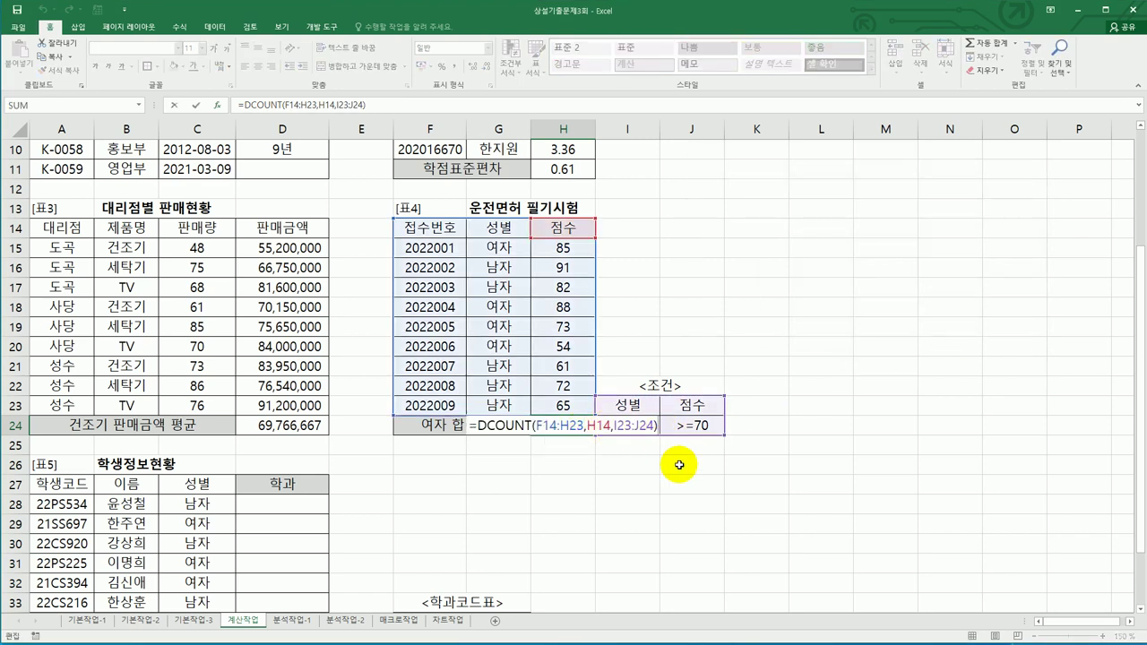
{"action": "type", "text": "&"}
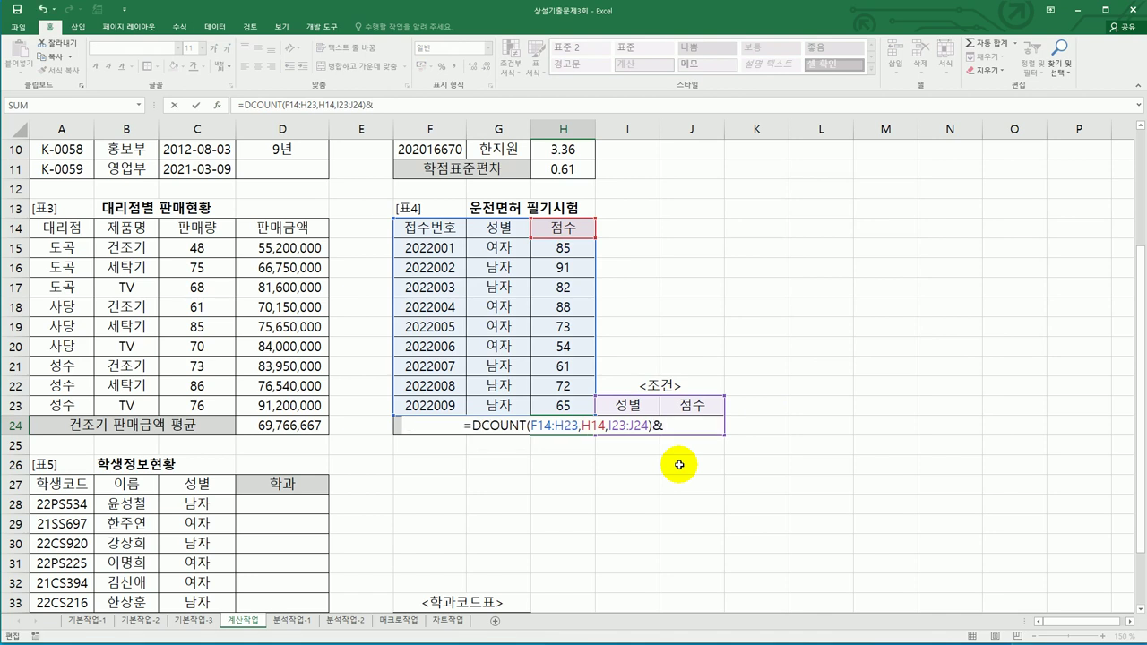
{"action": "type", "text": "\""}
{"action": "key", "text": "Return"}
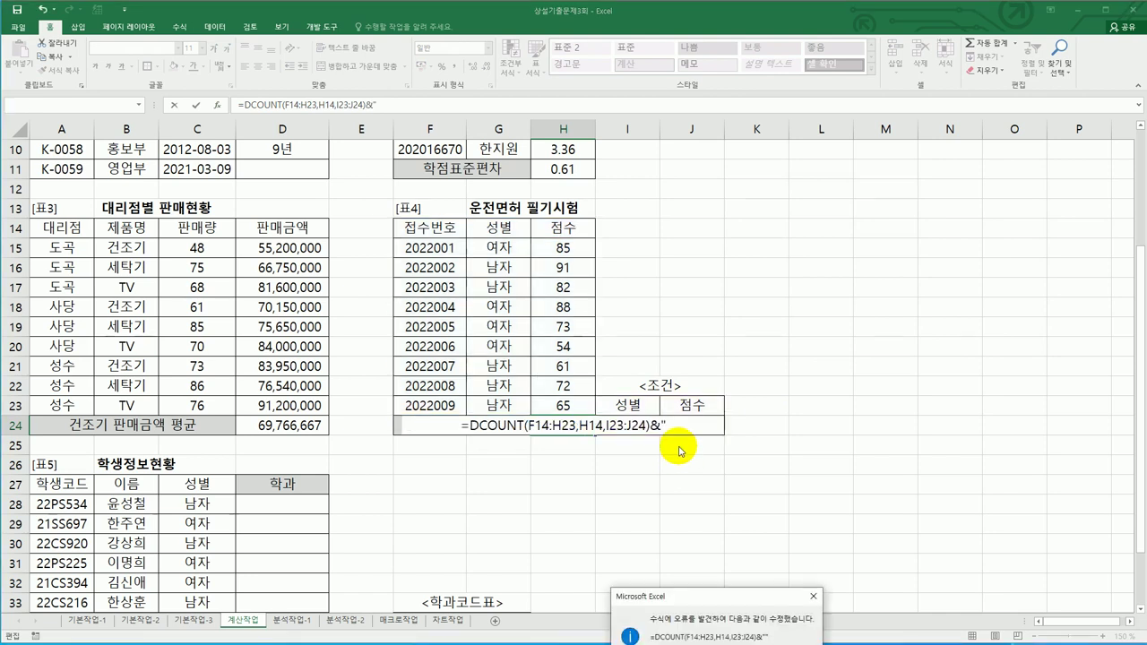
{"action": "left_click_drag", "start_coordinate": [714, 602], "coordinate": [811, 471]}
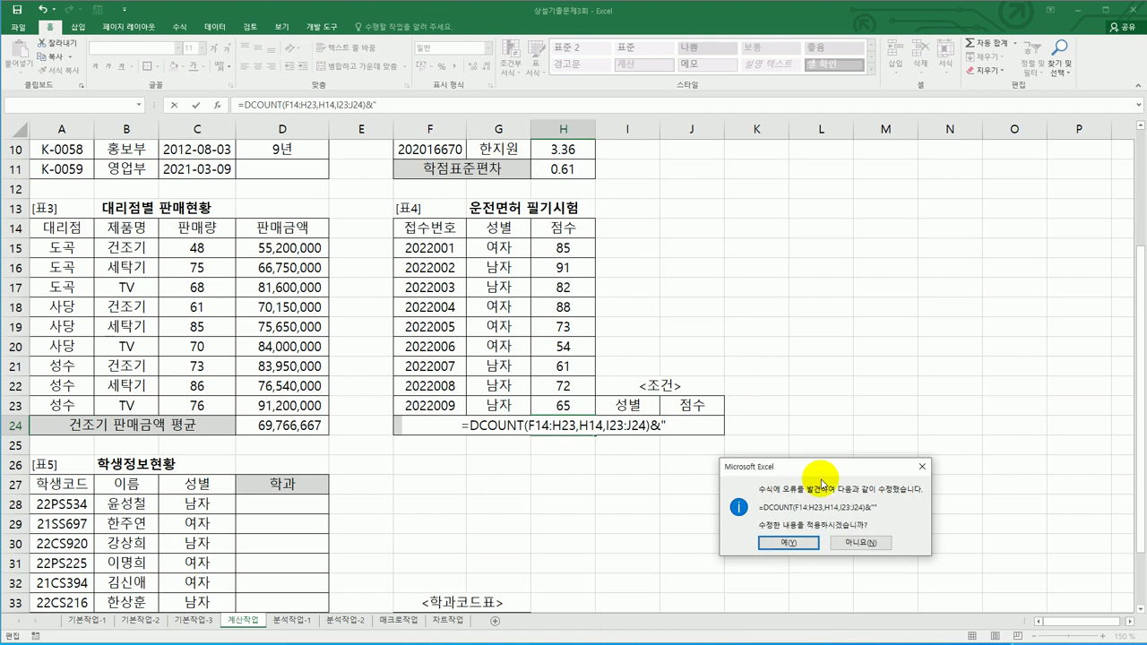
{"action": "left_click", "coordinate": [786, 542]}
{"action": "left_click", "coordinate": [587, 425]}
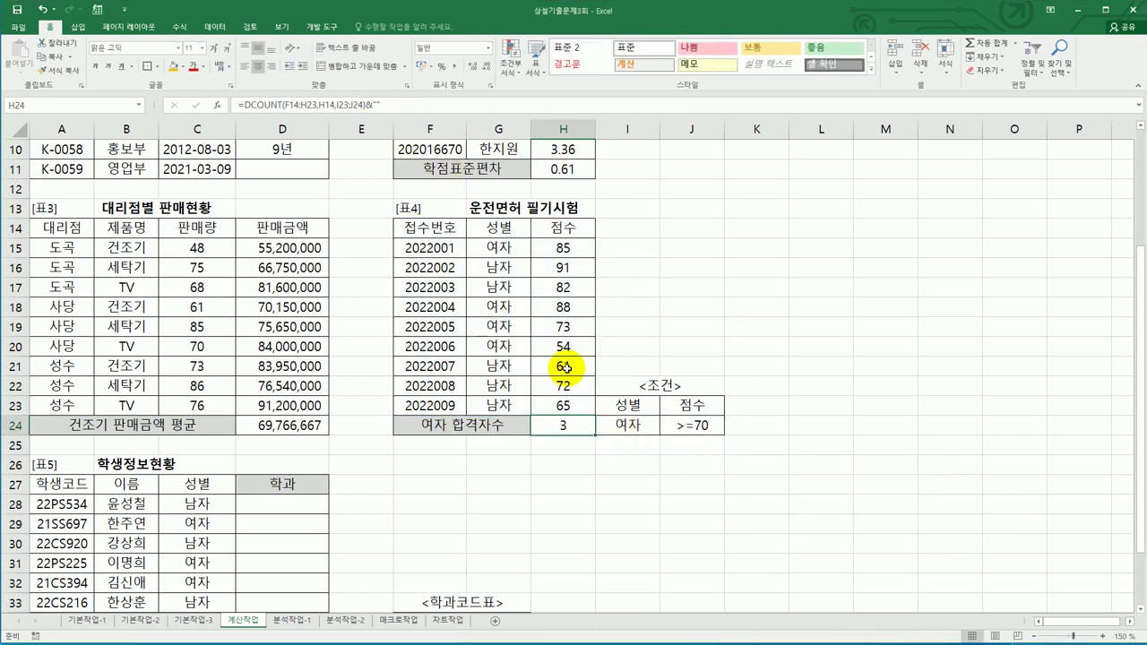
- Insert 명 between the quotation marks in H24 so the formula ends with &"명"
{"action": "double_click", "coordinate": [584, 425]}
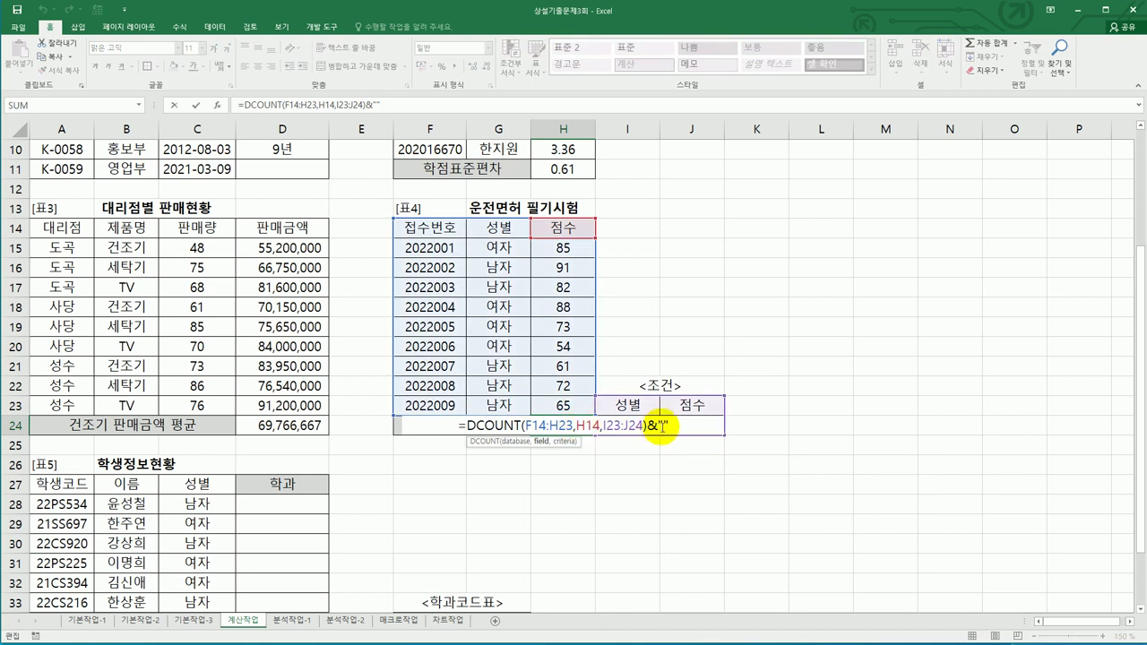
{"action": "left_click", "coordinate": [668, 425]}
{"action": "type", "text": "au"}
{"action": "key", "text": "BackSpace"}
{"action": "key", "text": "BackSpace"}
{"action": "key", "text": "Hangul"}
{"action": "type", "text": "명"}
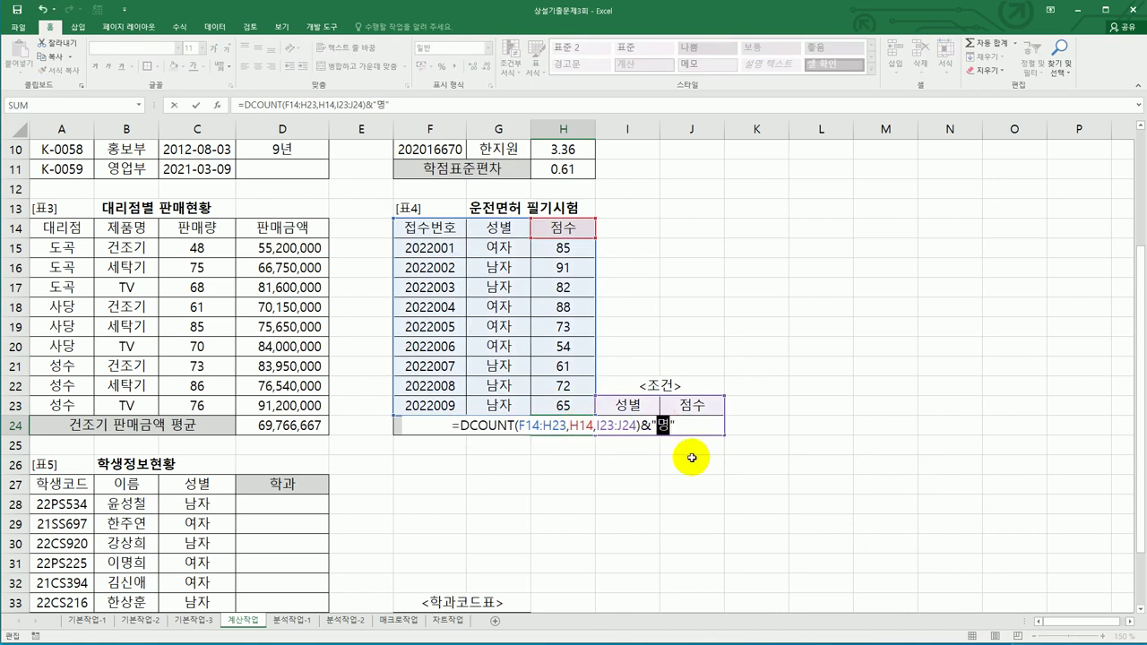
{"action": "key", "text": "Return"}
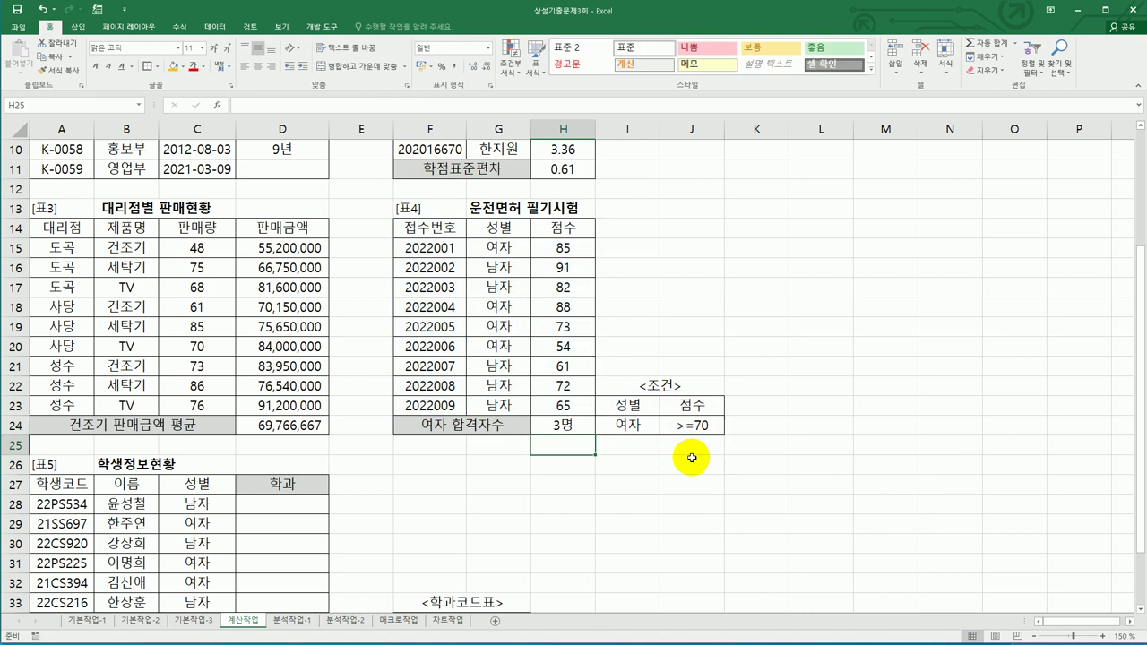
- Enter =MID(A28,3,2) in D28 of 표5 to extract the department code from the 학생코드
{"action": "scroll", "coordinate": [502, 483], "scroll_direction": "down", "scroll_amount": 3}
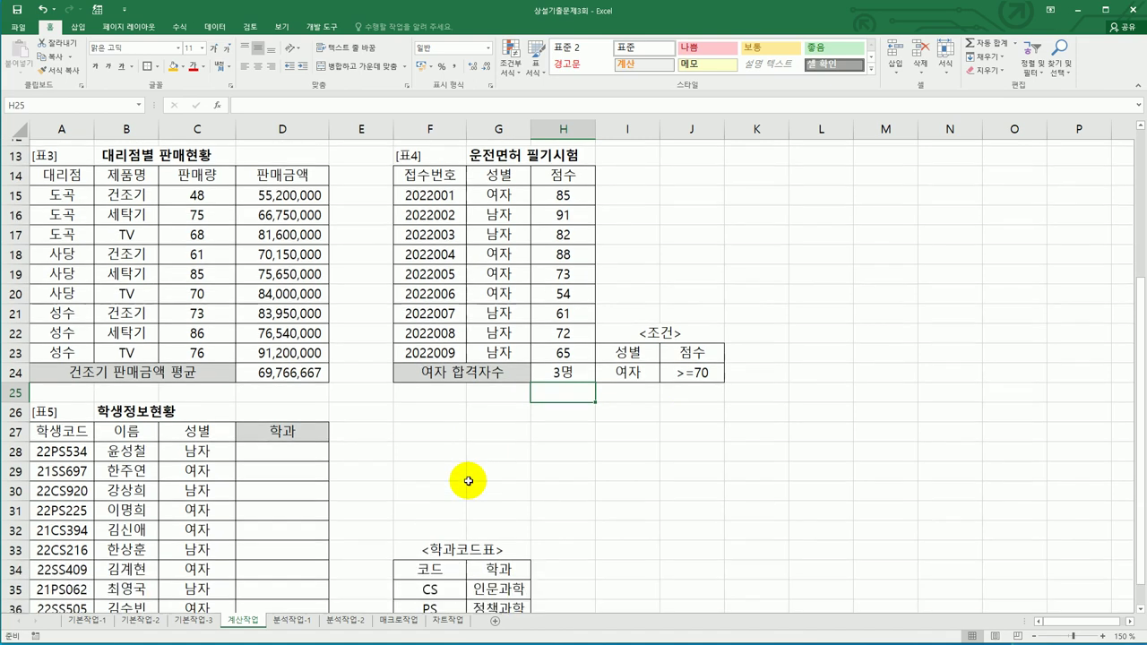
{"action": "left_click", "coordinate": [270, 325]}
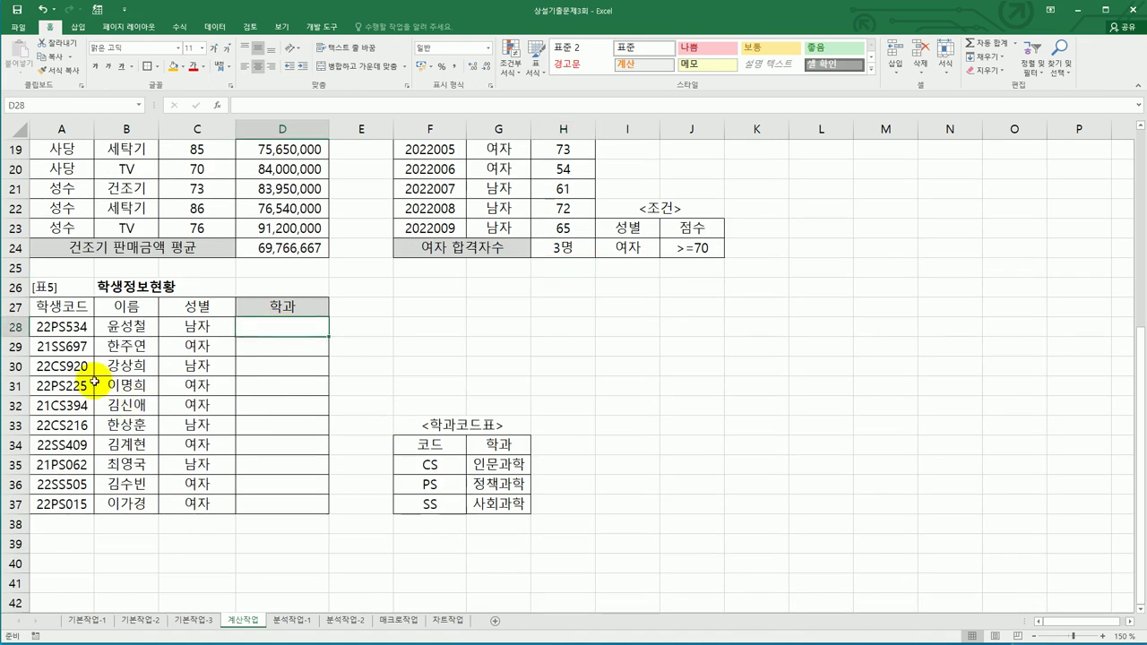
{"action": "left_click_drag", "start_coordinate": [72, 327], "coordinate": [86, 506]}
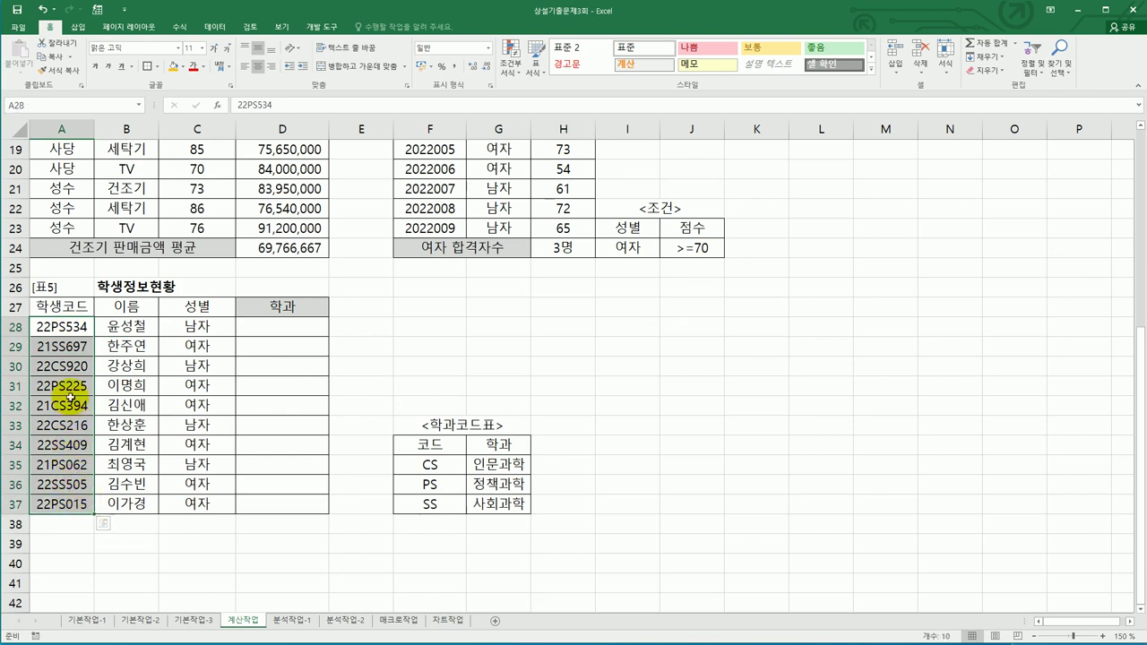
{"action": "left_click_drag", "start_coordinate": [59, 324], "coordinate": [55, 506]}
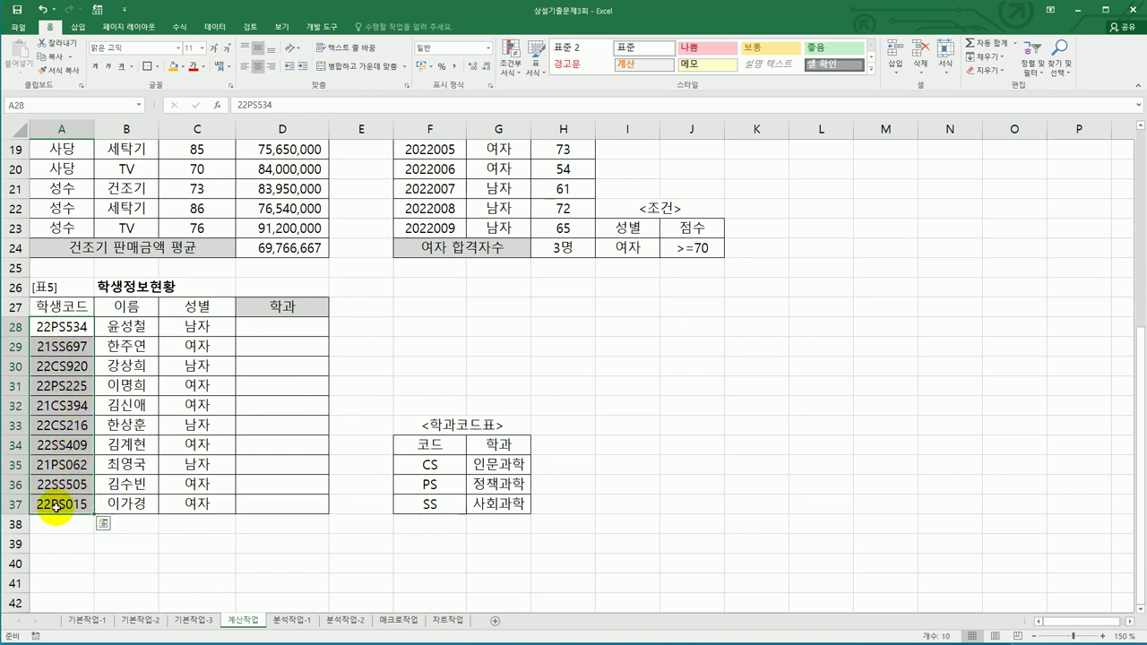
{"action": "left_click_drag", "start_coordinate": [455, 467], "coordinate": [484, 509]}
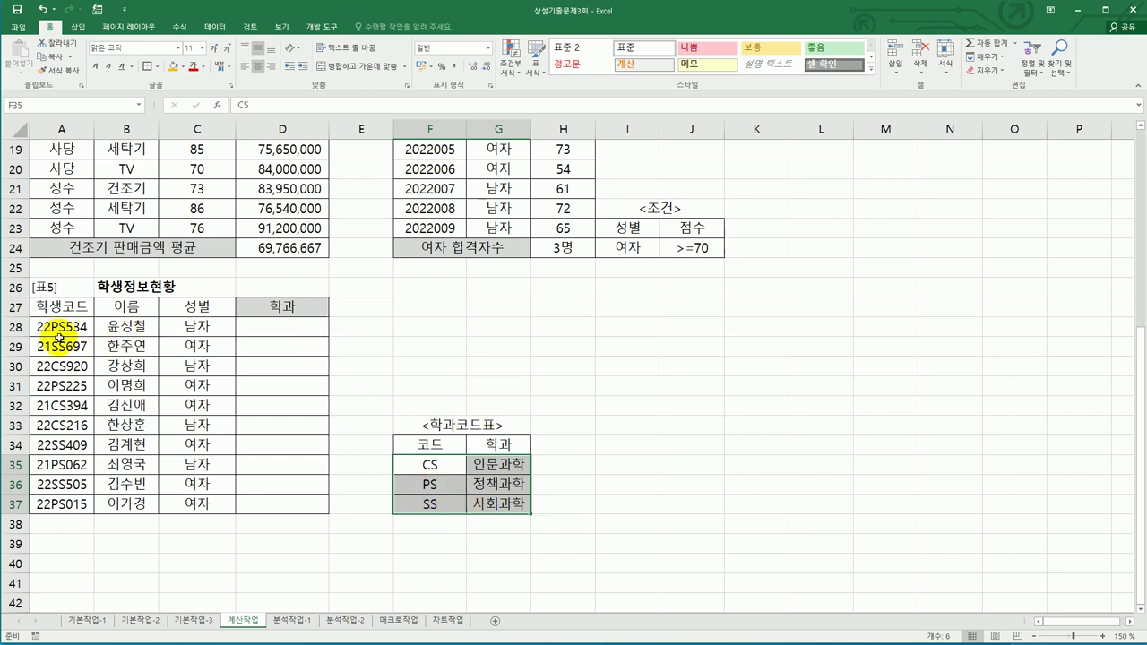
{"action": "left_click", "coordinate": [295, 328]}
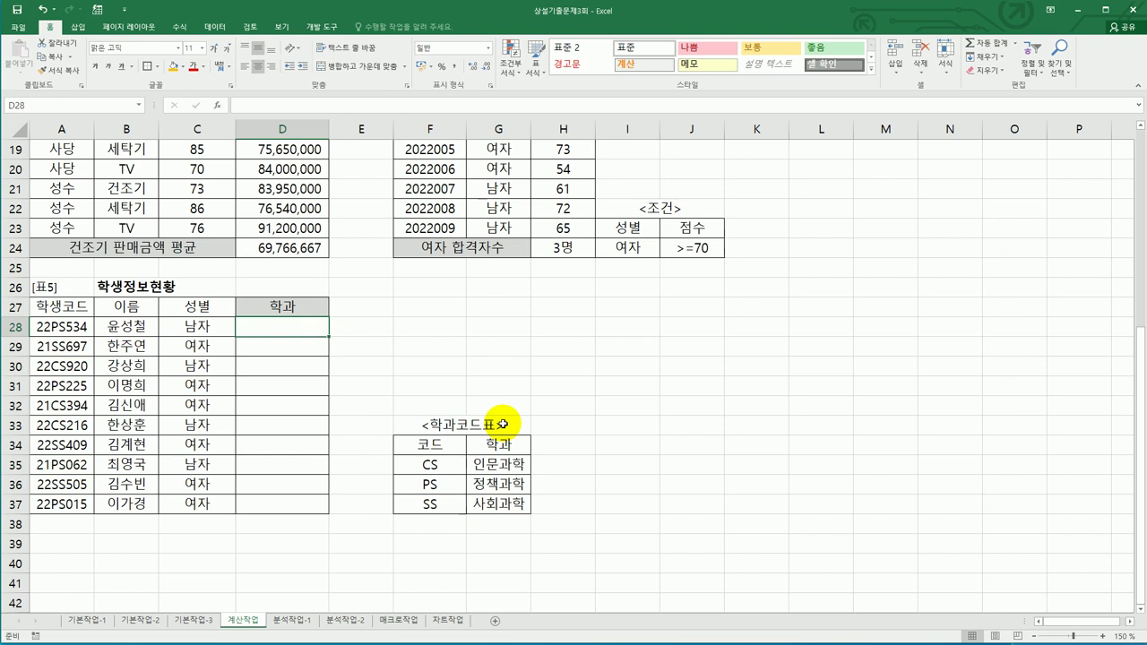
{"action": "type", "text": "="}
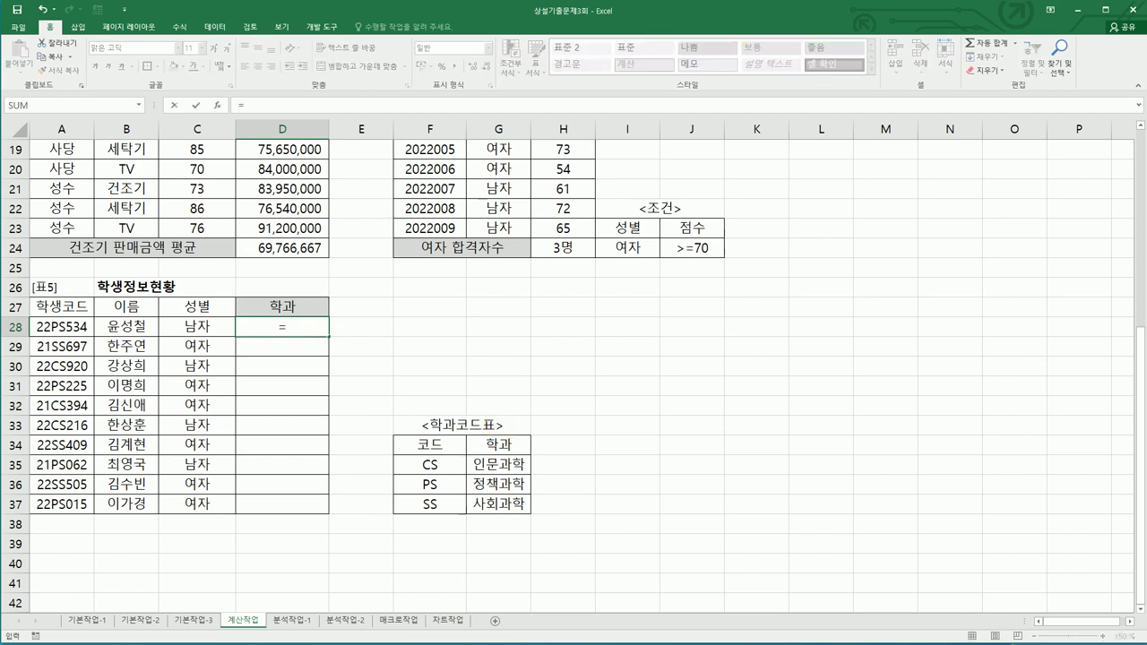
{"action": "type", "text": "ㅡ"}
{"action": "type", "text": "mid"}
{"action": "key", "text": "Tab"}
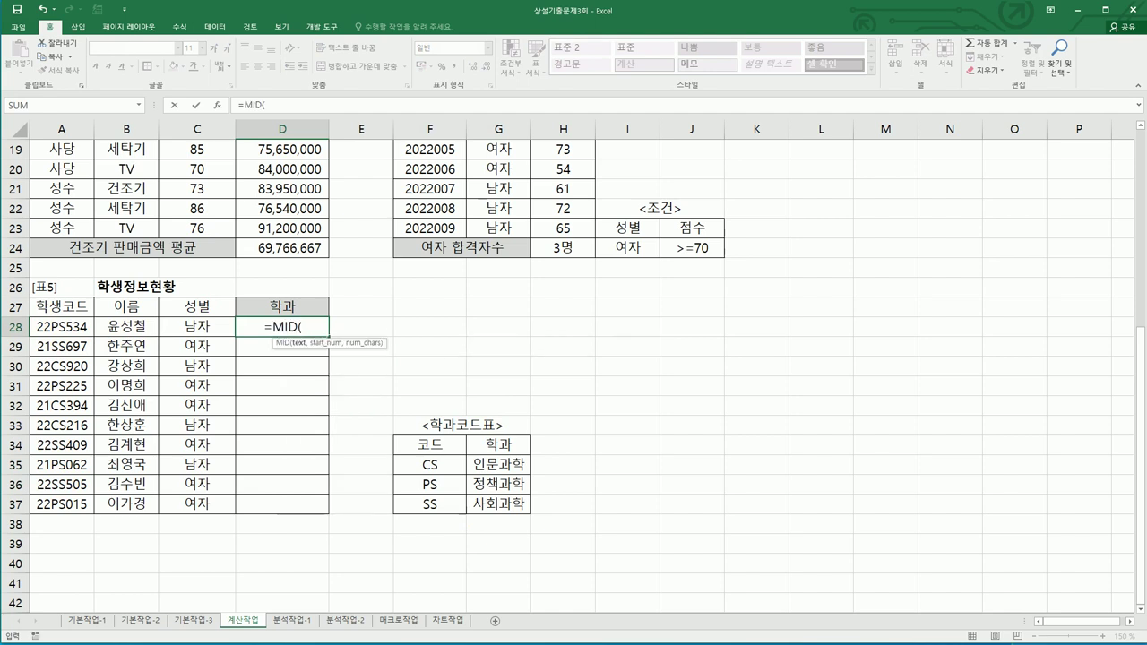
{"action": "left_click", "coordinate": [59, 327]}
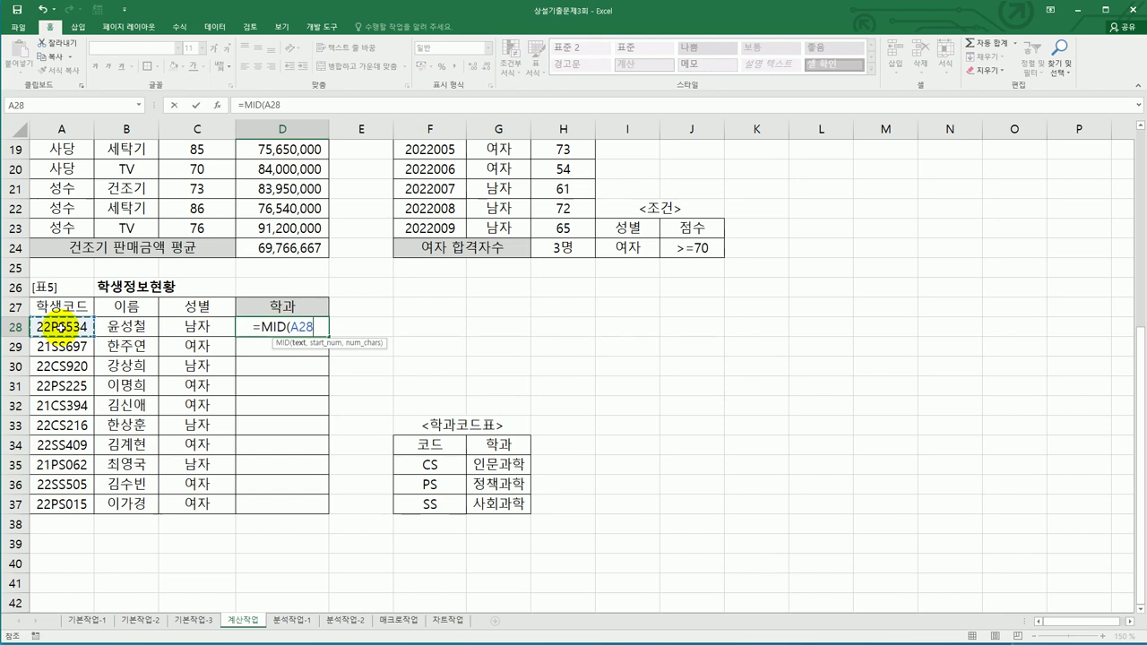
{"action": "type", "text": ",3,2"}
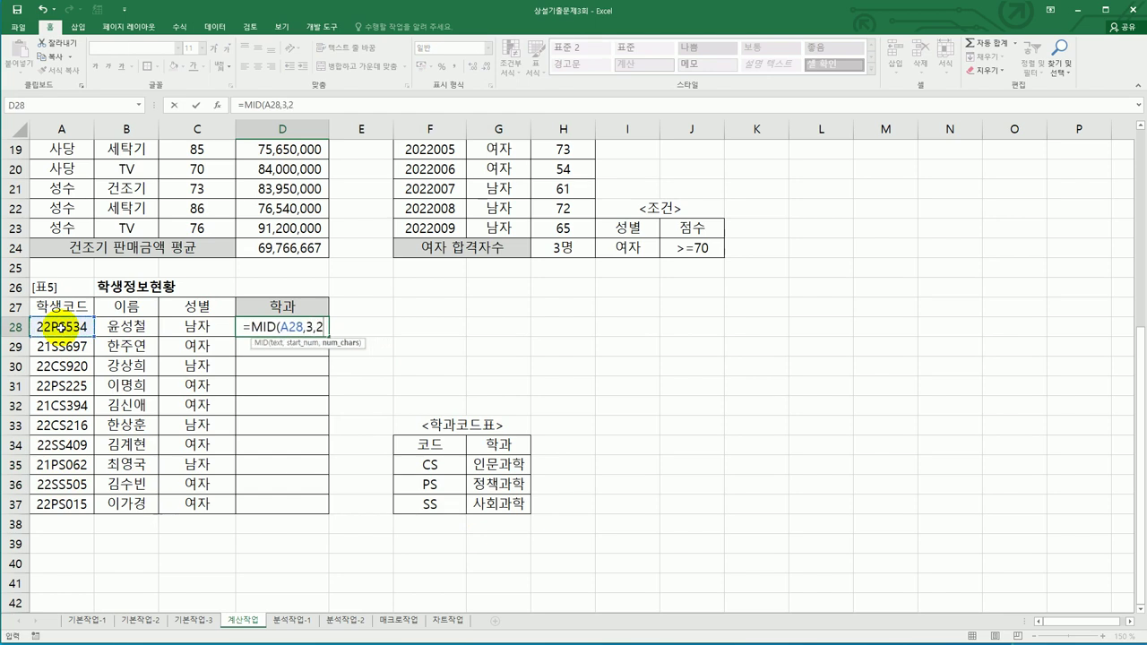
{"action": "type", "text": ")"}
{"action": "key", "text": "Return"}
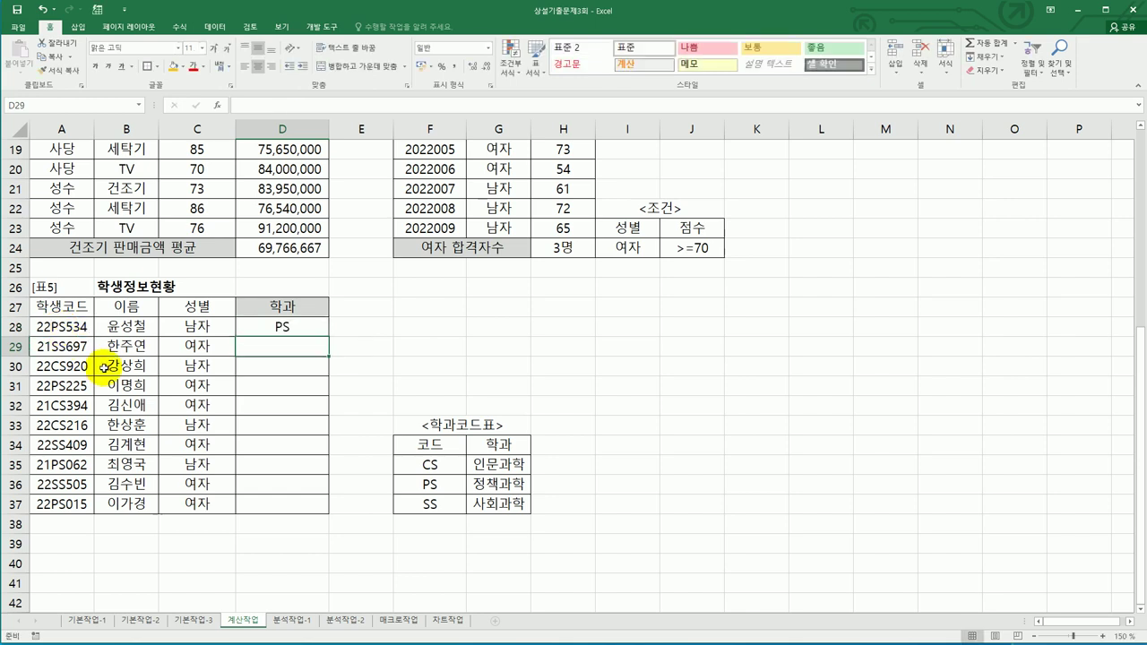
- Fill the MID formula from D28 down to D37 in the 학과 column
{"action": "left_click", "coordinate": [299, 326]}
{"action": "left_click_drag", "start_coordinate": [324, 333], "coordinate": [323, 507]}
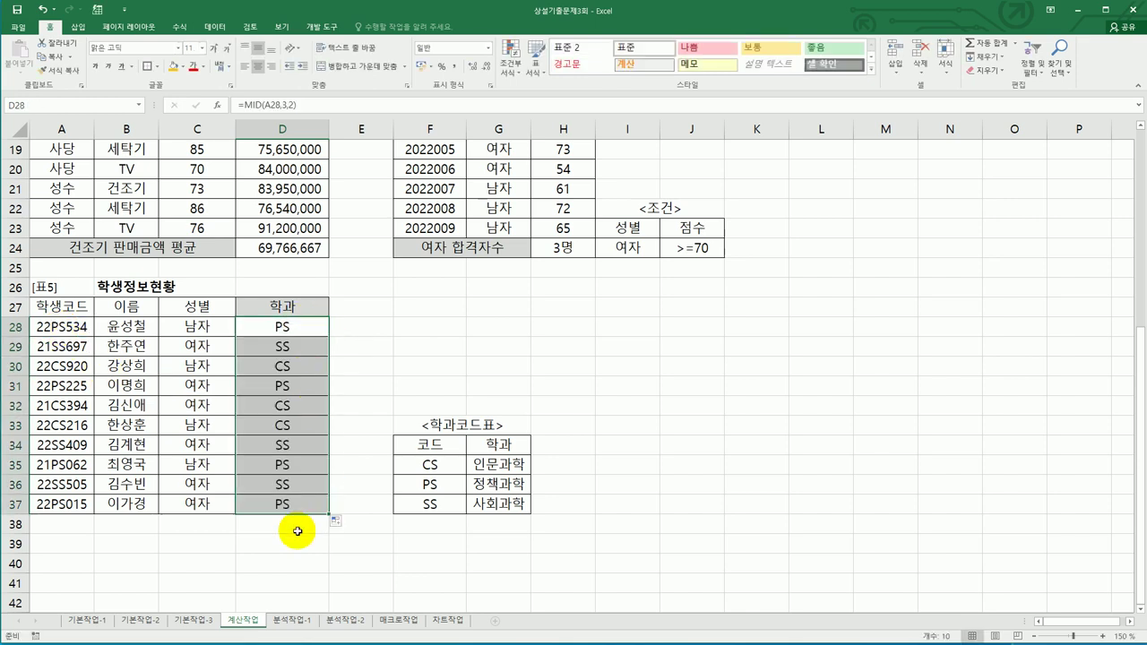
{"action": "left_click", "coordinate": [291, 327]}
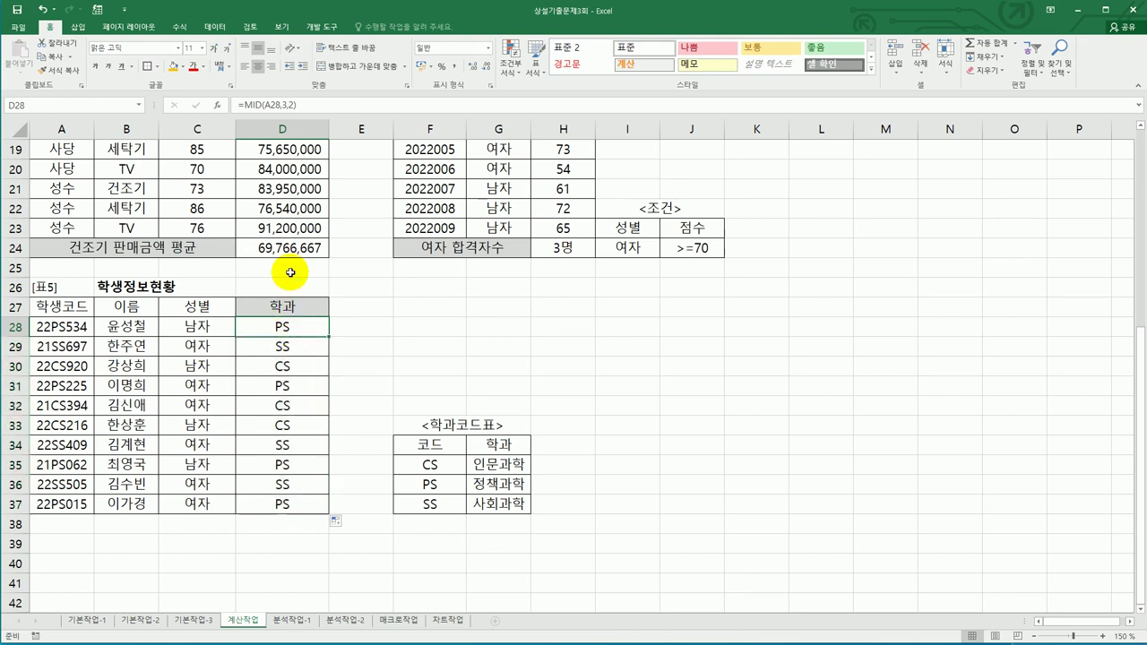
- Wrap the MID formula in D28 in a VLOOKUP with the absolute range $F$35:$G$37 of <학과코드표> as the table array
{"action": "double_click", "coordinate": [266, 320]}
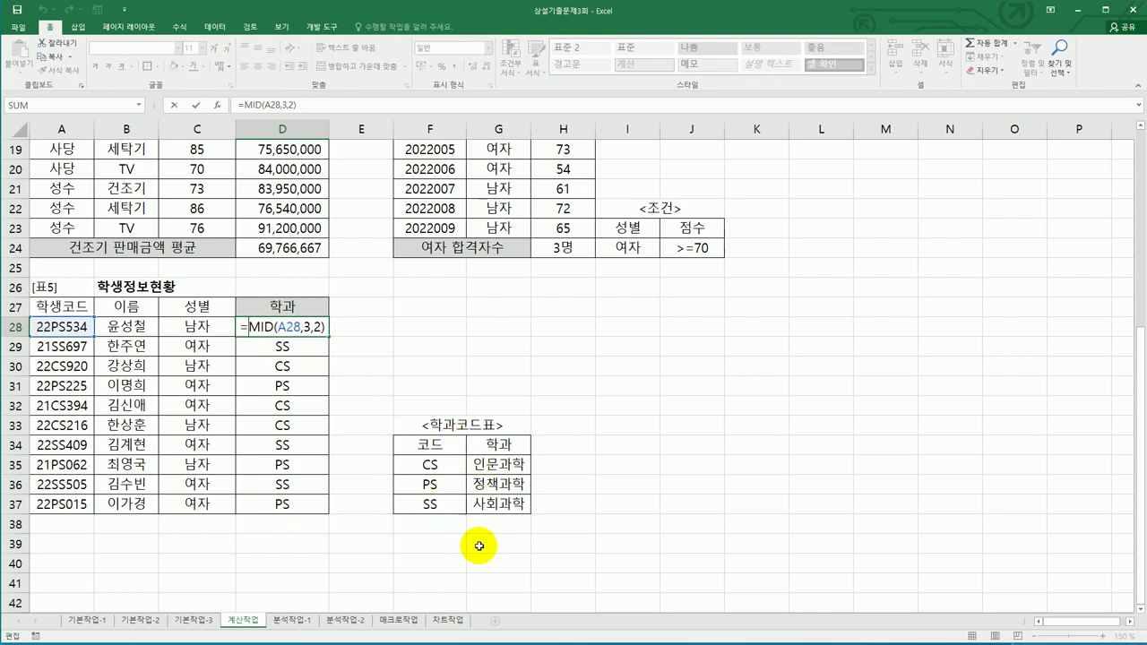
{"action": "type", "text": "v"}
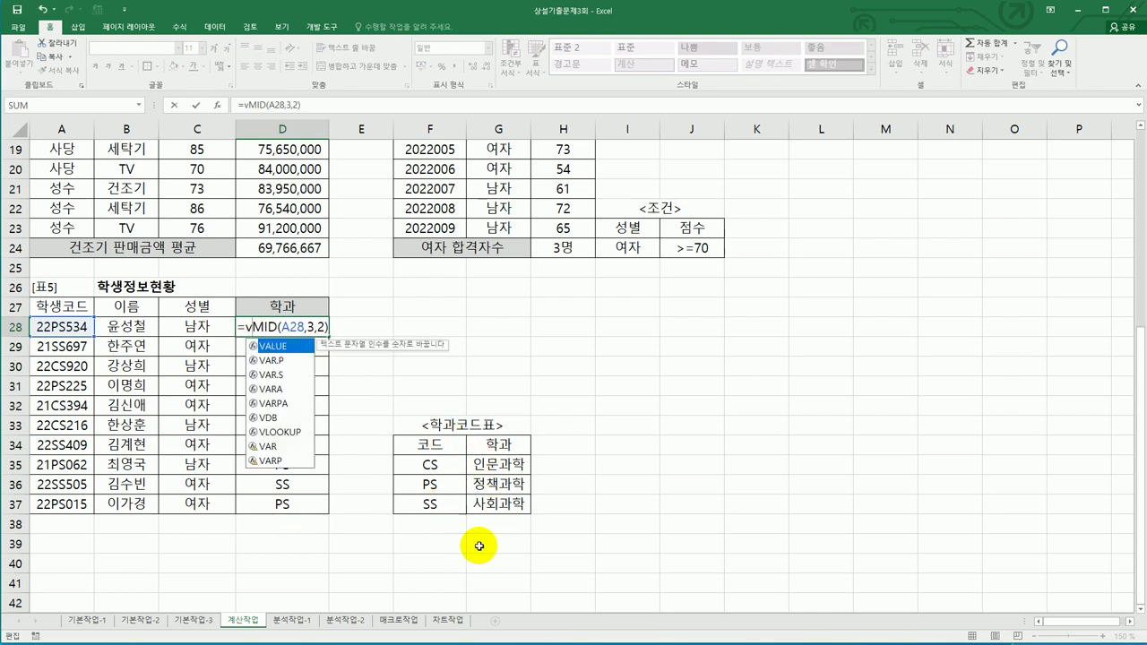
{"action": "double_click", "coordinate": [280, 432]}
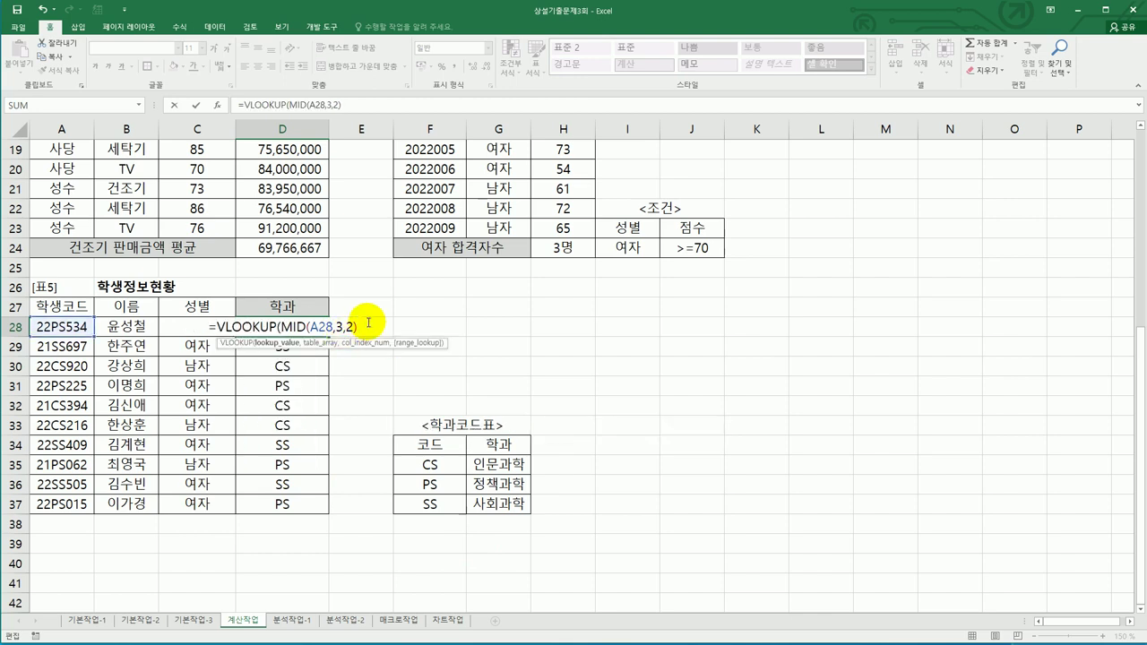
{"action": "type", "text": ","}
{"action": "left_click_drag", "start_coordinate": [453, 464], "coordinate": [497, 518]}
{"action": "key", "text": "F4"}
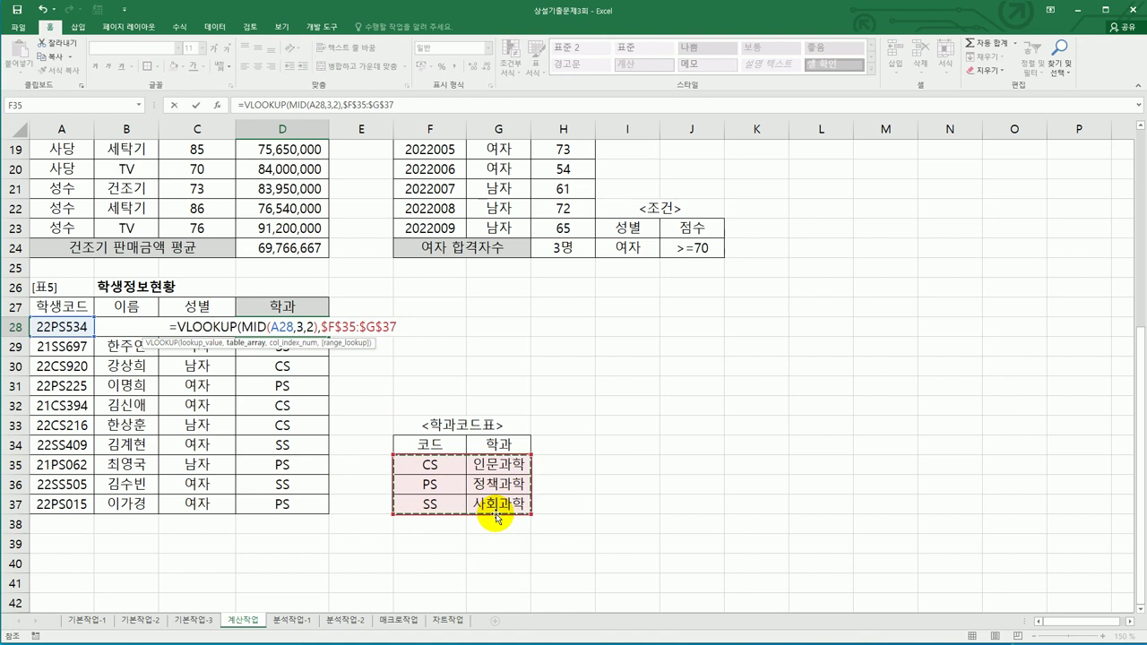
- Complete the VLOOKUP in D28 with column index 2 and exact match 0
{"action": "type", "text": ","}
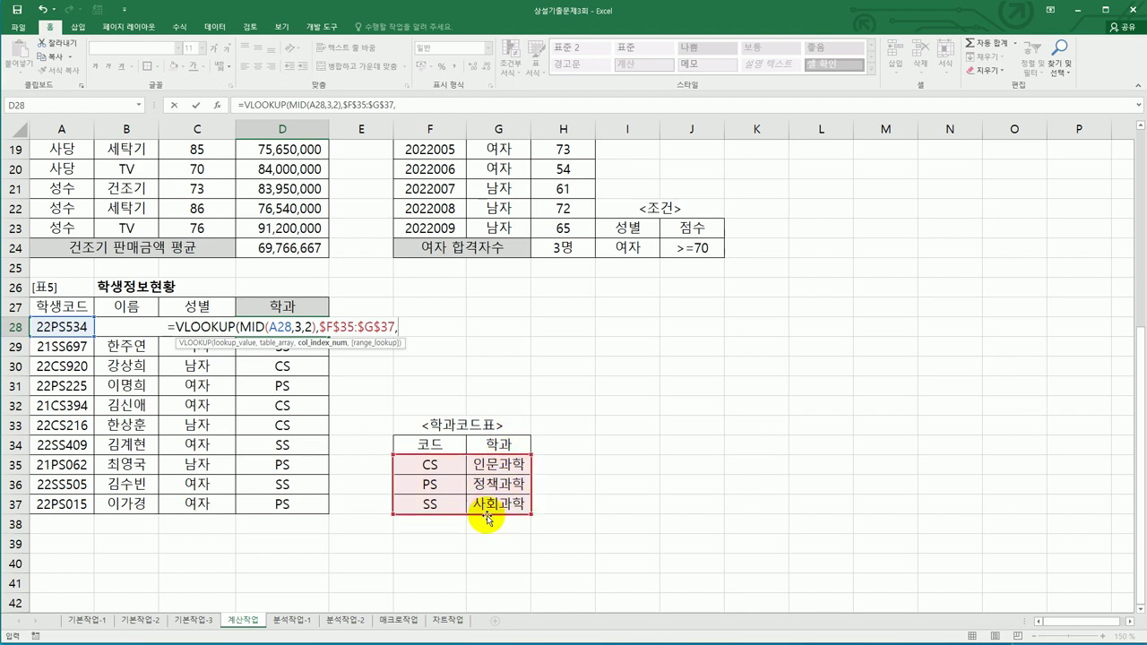
{"action": "type", "text": "2,"}
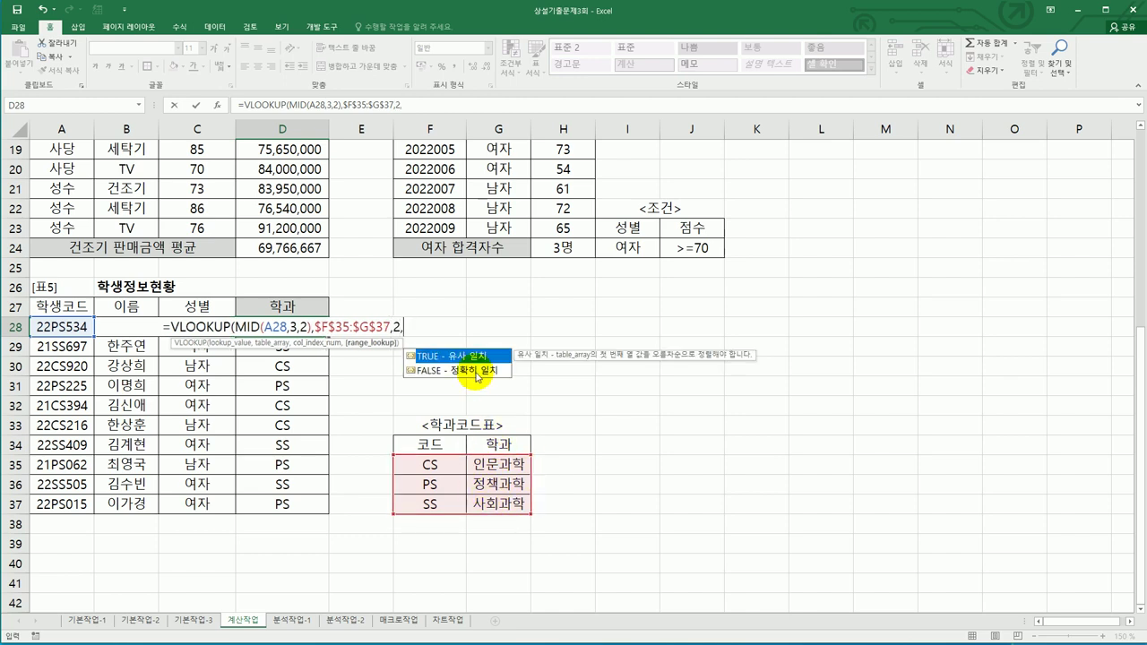
{"action": "type", "text": "0"}
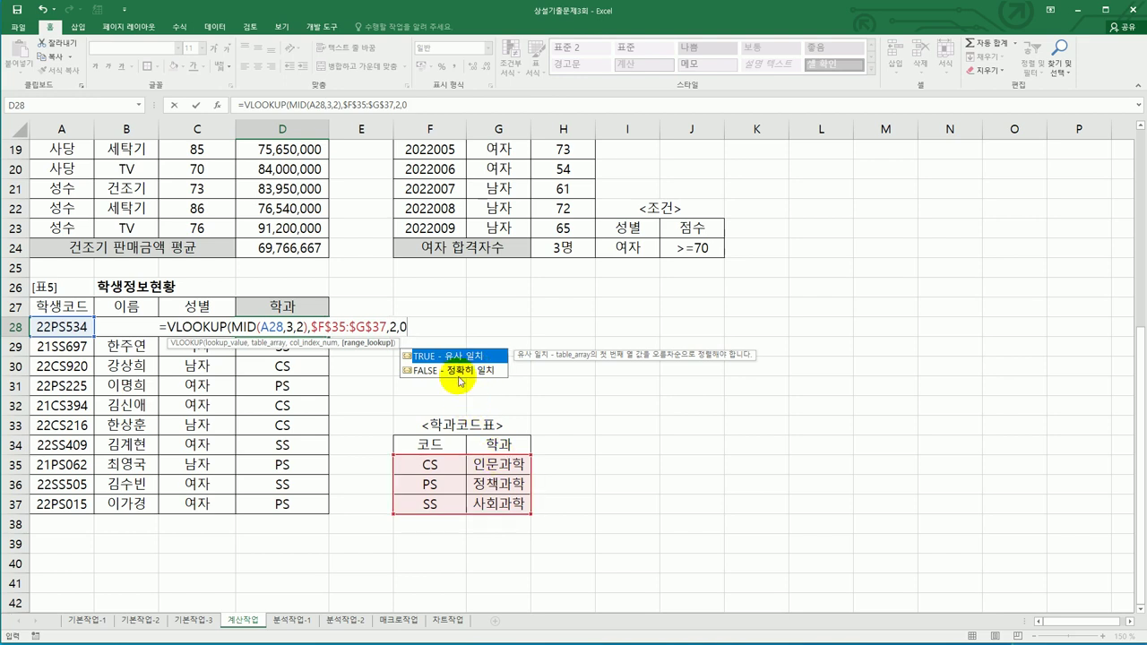
{"action": "type", "text": ")"}
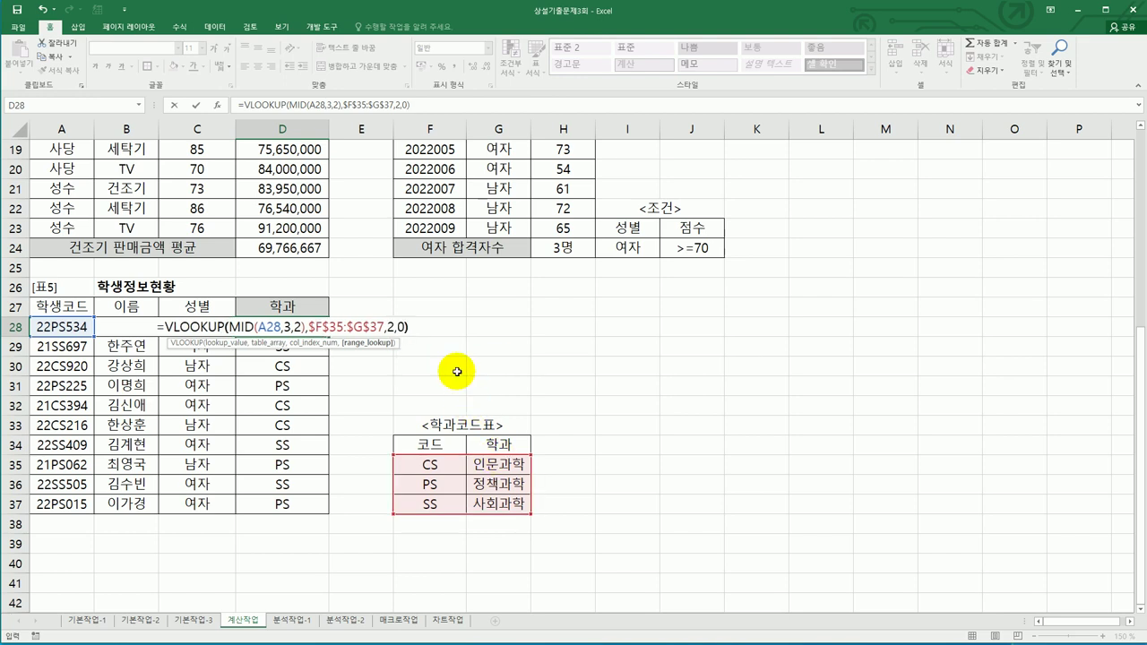
{"action": "key", "text": "Return"}
{"action": "key", "text": "Up"}
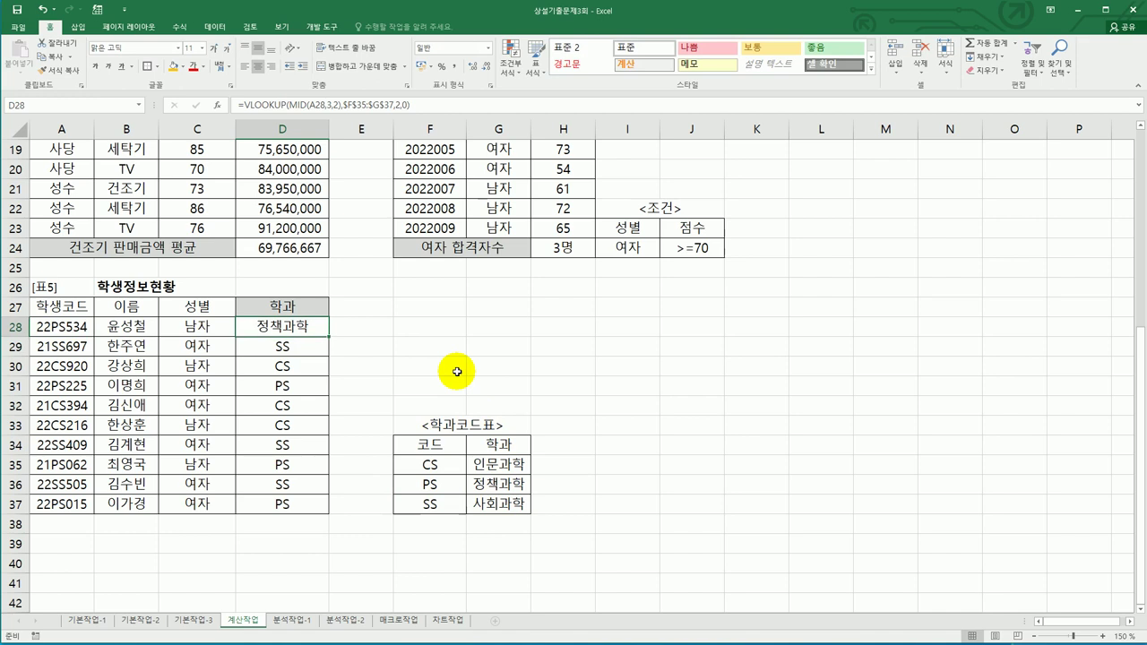
- Fill the VLOOKUP formula from D28 down to D37 in the 학과 column
{"action": "left_click_drag", "start_coordinate": [329, 336], "coordinate": [328, 511]}
{"action": "left_click", "coordinate": [308, 508]}
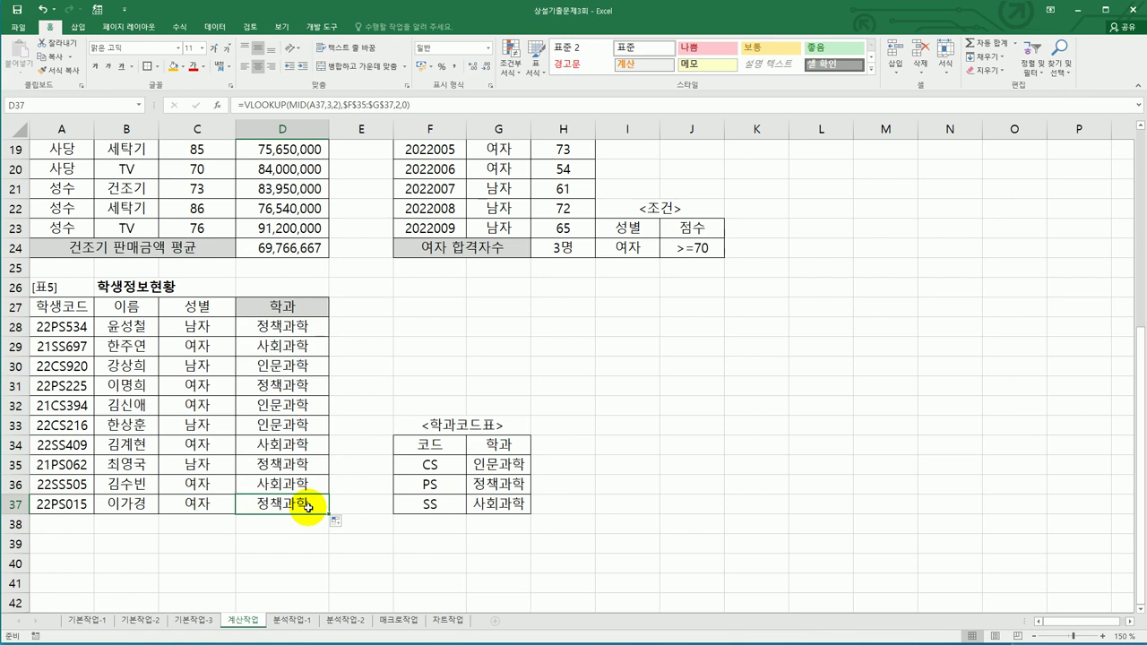
{"action": "scroll", "coordinate": [303, 439], "scroll_direction": "up", "scroll_amount": 6}
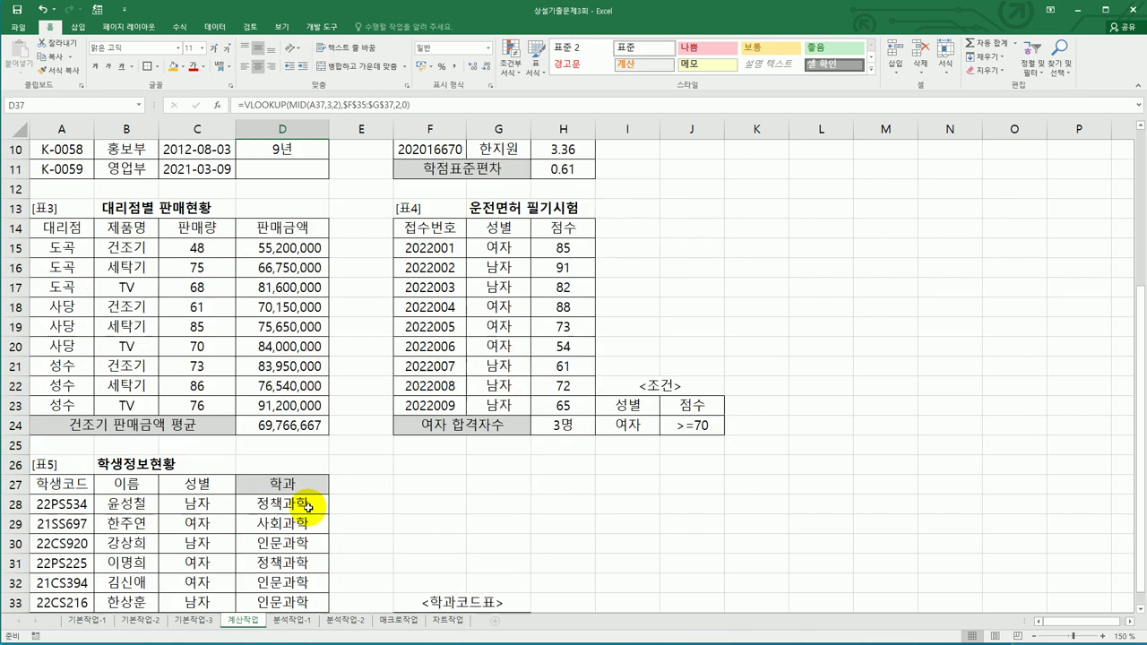
- Create a PivotTable from the 제품 생산현황 data in A3:G19 on the 분석작업-1 sheet, placing it at cell A25 of that sheet
{"action": "left_click", "coordinate": [288, 625]}
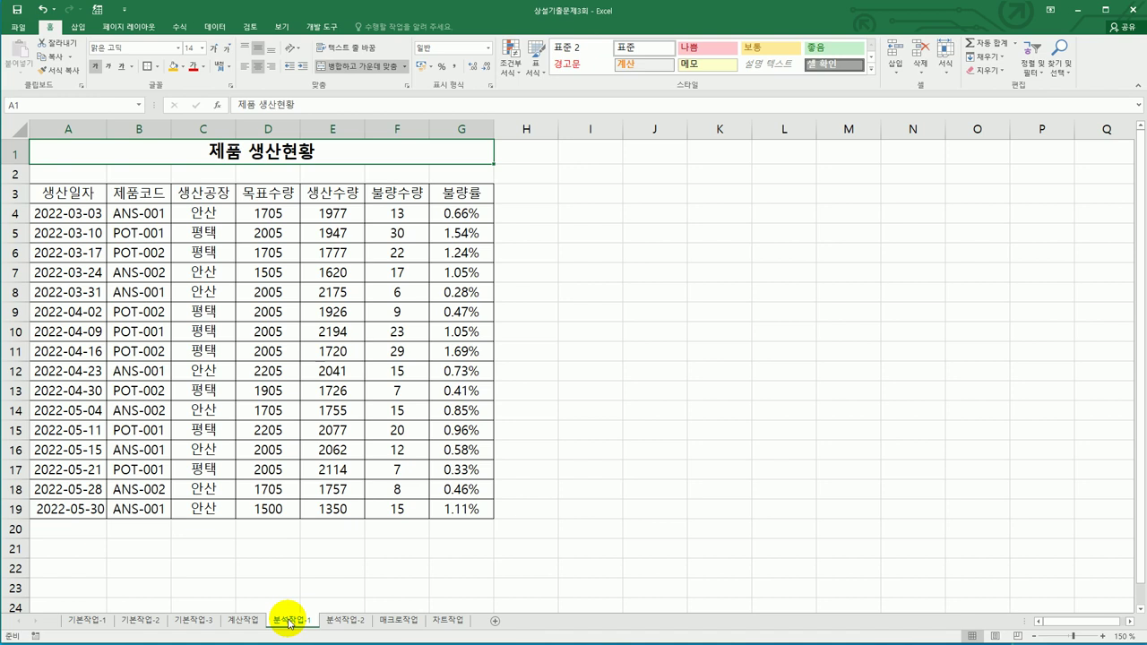
{"action": "left_click", "coordinate": [112, 307]}
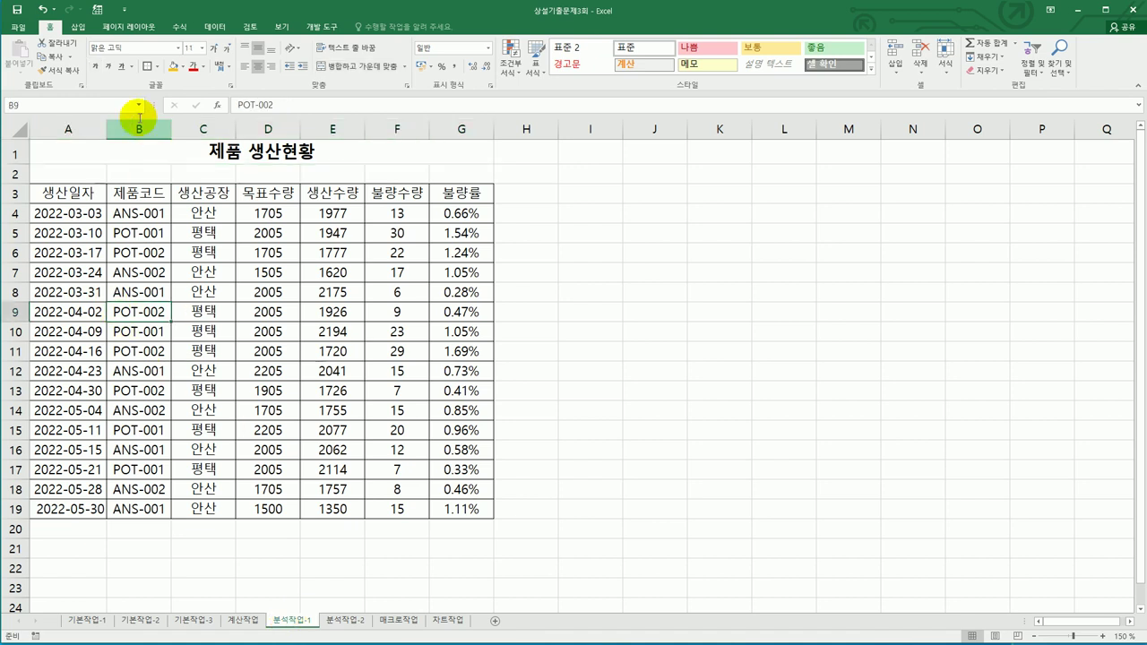
{"action": "left_click", "coordinate": [79, 26]}
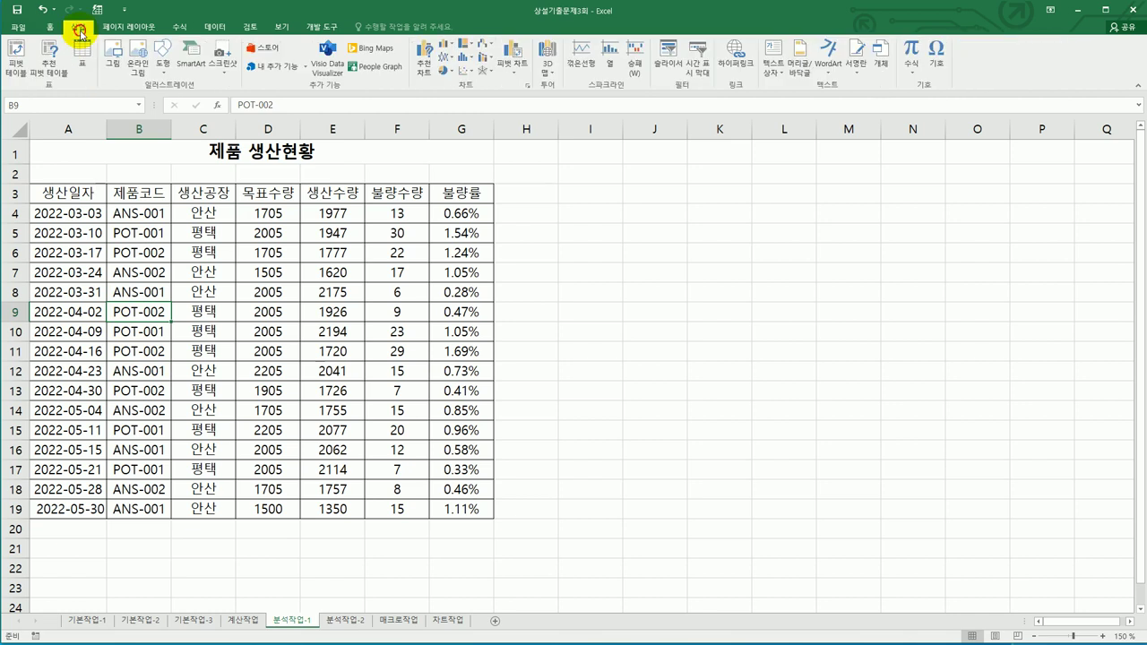
{"action": "left_click", "coordinate": [18, 56]}
{"action": "left_click_drag", "start_coordinate": [798, 138], "coordinate": [671, 199]}
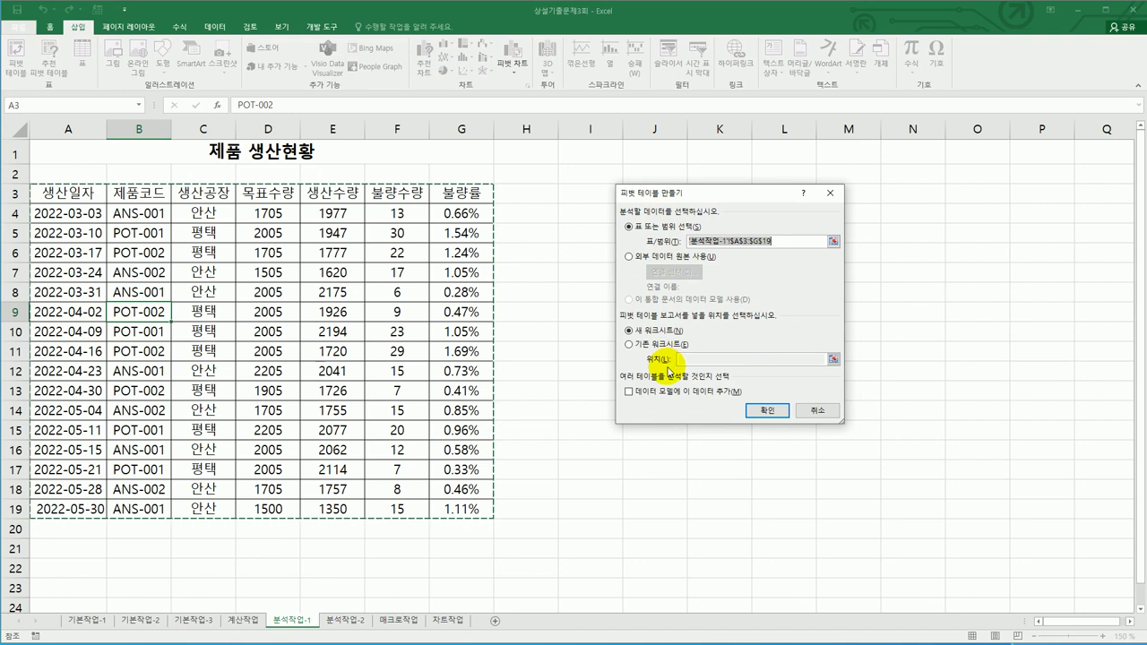
{"action": "left_click", "coordinate": [667, 350]}
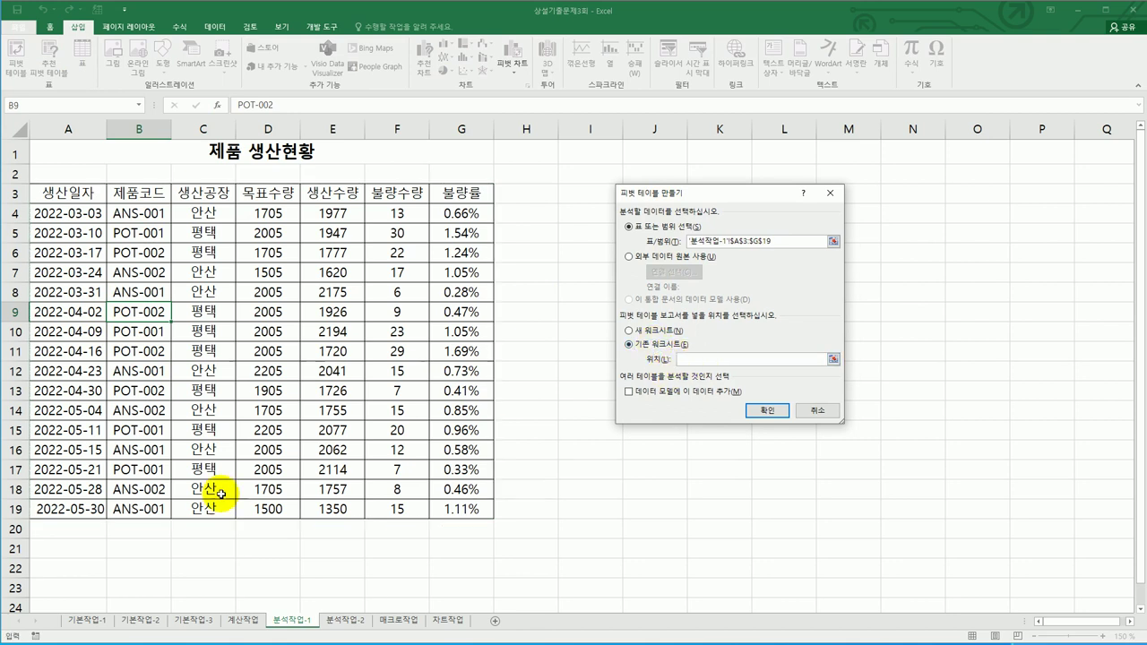
{"action": "scroll", "coordinate": [269, 466], "scroll_direction": "down", "scroll_amount": 2}
{"action": "left_click", "coordinate": [59, 503]}
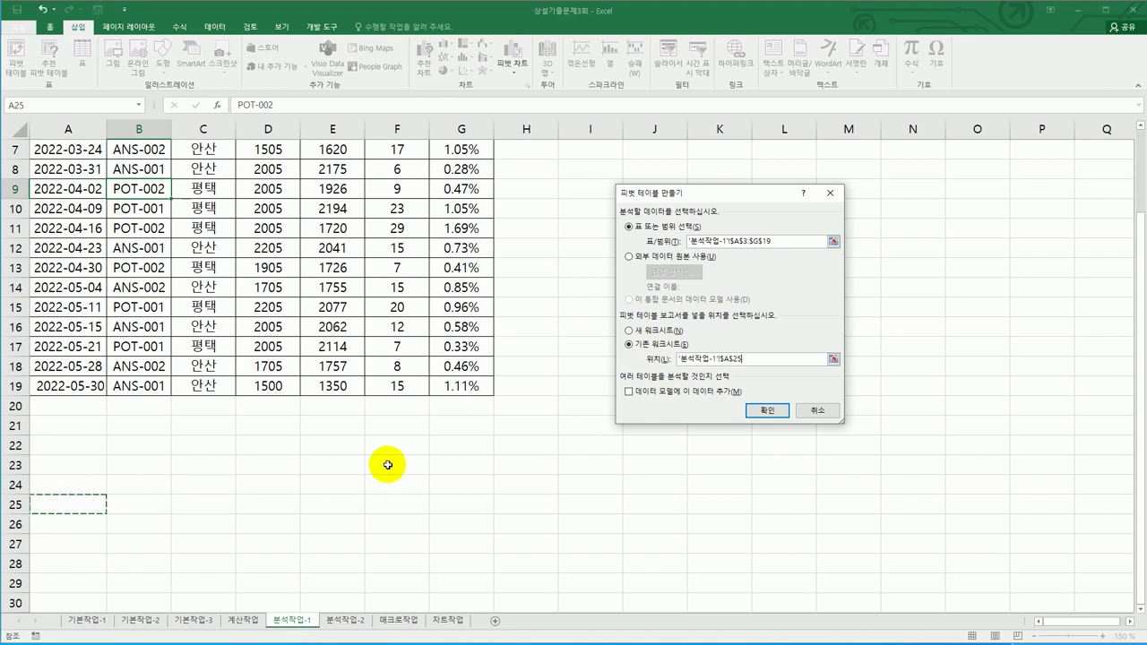
{"action": "scroll", "coordinate": [358, 467], "scroll_direction": "down", "scroll_amount": 2}
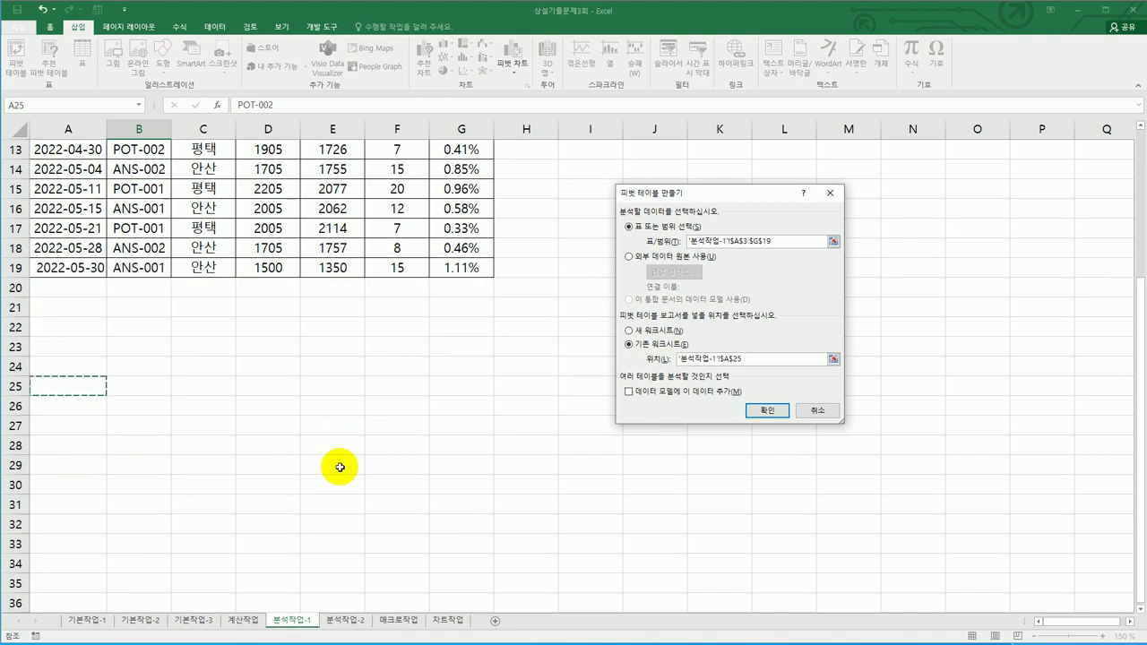
{"action": "left_click", "coordinate": [757, 410]}
{"action": "scroll", "coordinate": [481, 494], "scroll_direction": "down", "scroll_amount": 2}
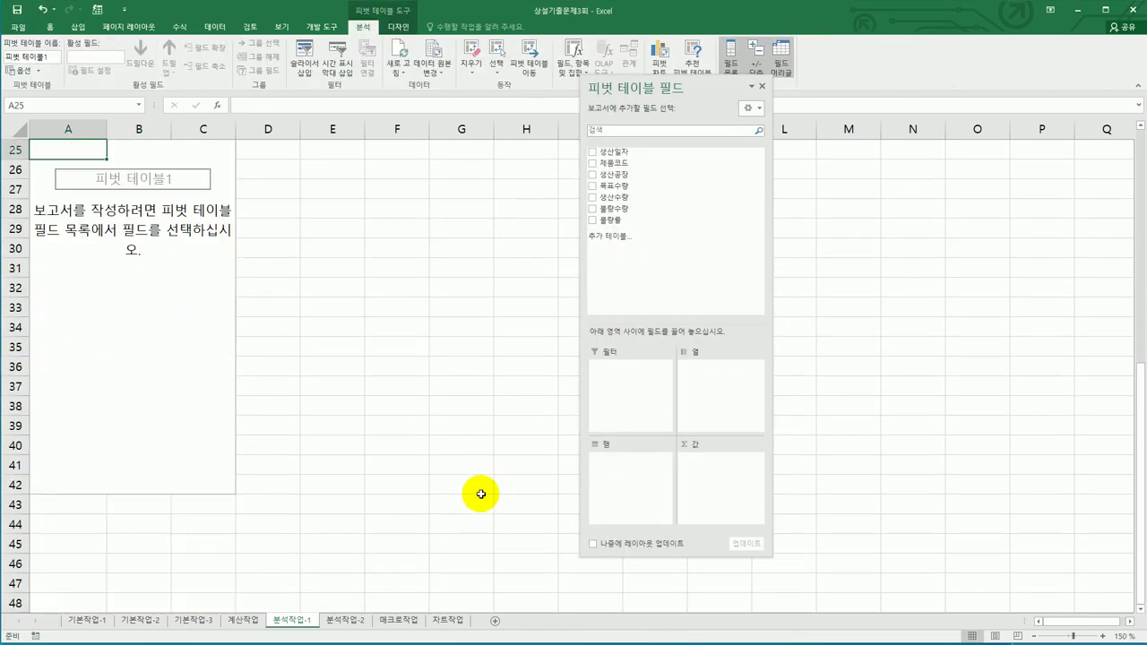
- Lay out the PivotTable with 제품코드 as filter, 생산일자 as rows, 생산공장 as columns, and 생산수량 and 불량수량 as values
{"action": "scroll", "coordinate": [480, 494], "scroll_direction": "up", "scroll_amount": 1}
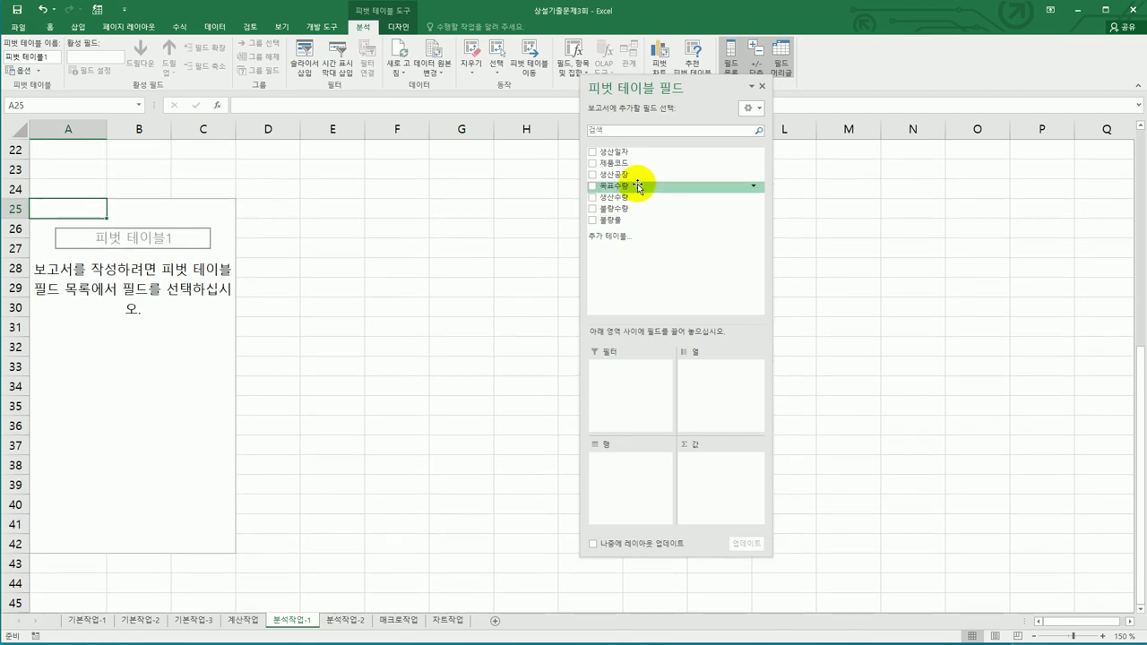
{"action": "left_click_drag", "start_coordinate": [636, 163], "coordinate": [651, 385]}
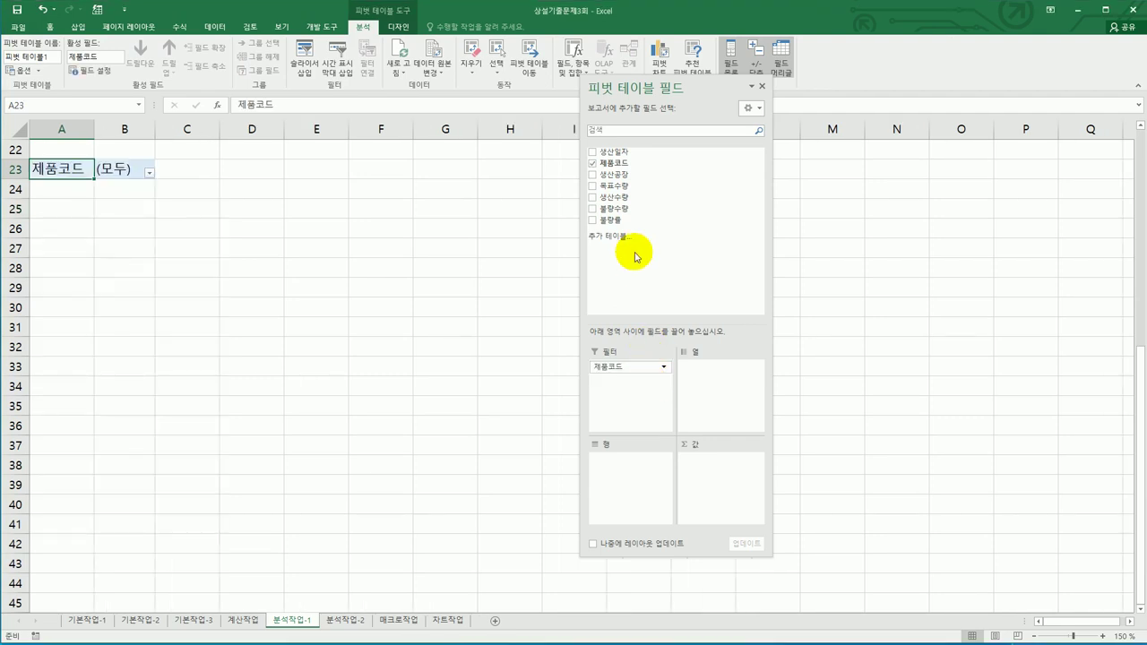
{"action": "scroll", "coordinate": [633, 179], "scroll_direction": "up", "scroll_amount": 1}
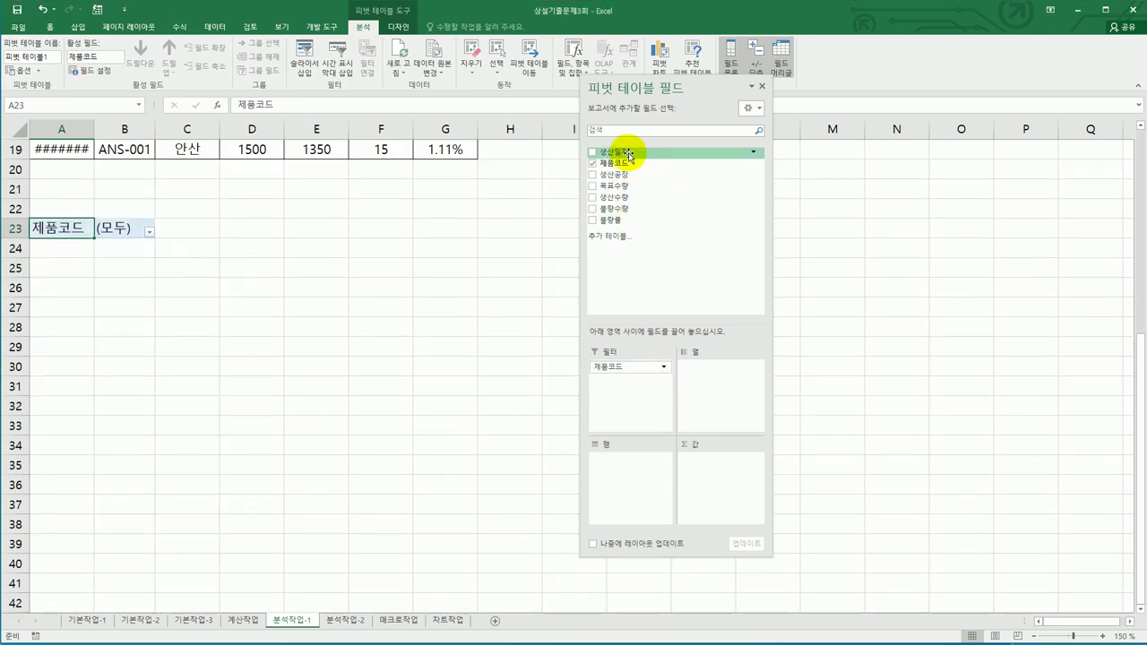
{"action": "left_click_drag", "start_coordinate": [630, 155], "coordinate": [645, 480]}
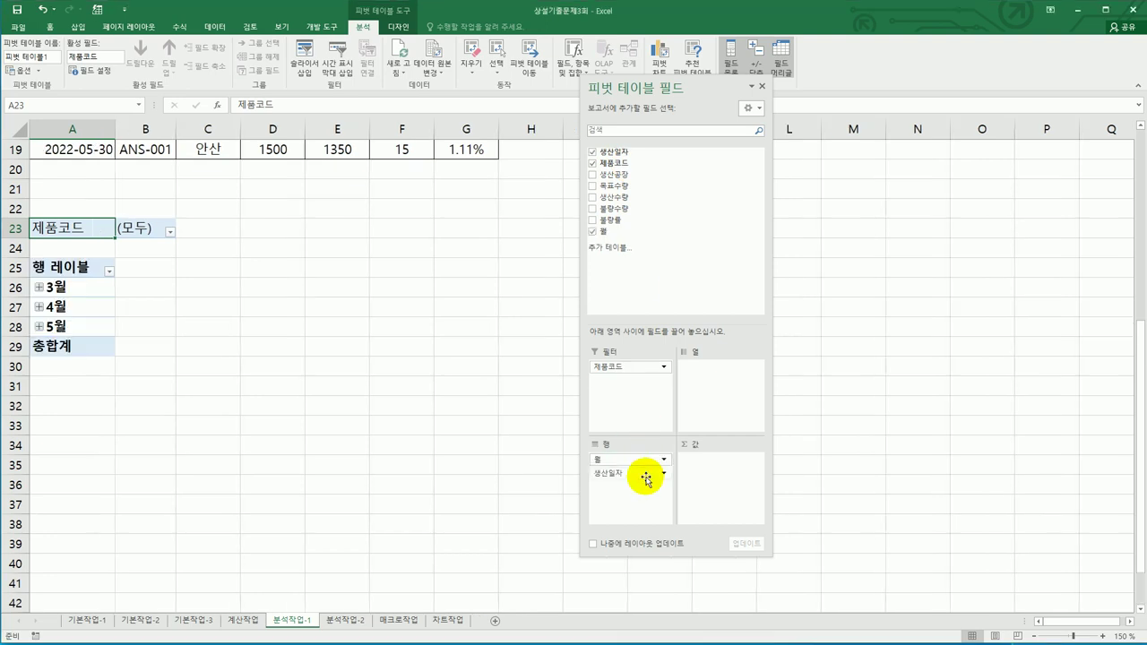
{"action": "left_click_drag", "start_coordinate": [640, 174], "coordinate": [709, 381]}
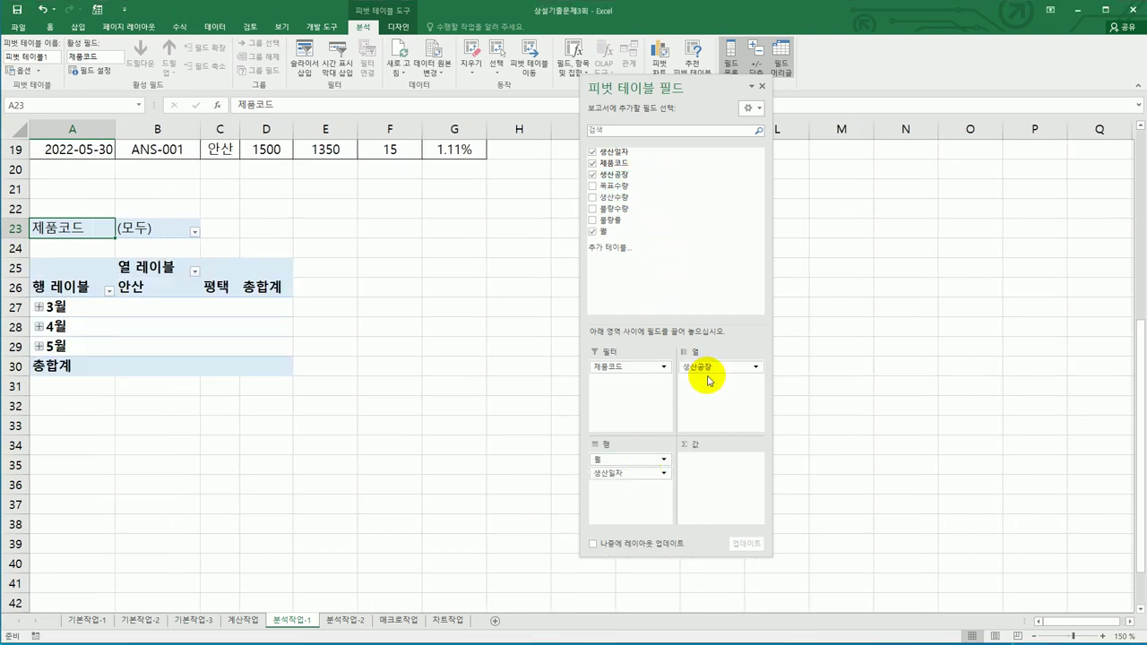
{"action": "left_click_drag", "start_coordinate": [640, 195], "coordinate": [723, 463]}
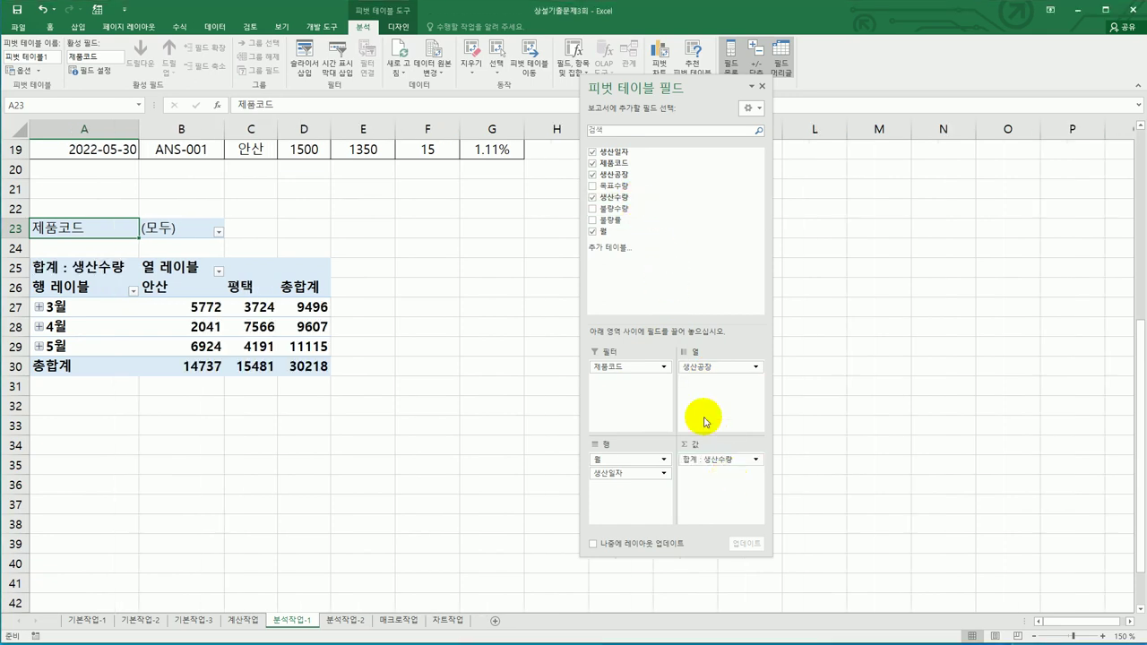
{"action": "left_click_drag", "start_coordinate": [631, 215], "coordinate": [717, 488]}
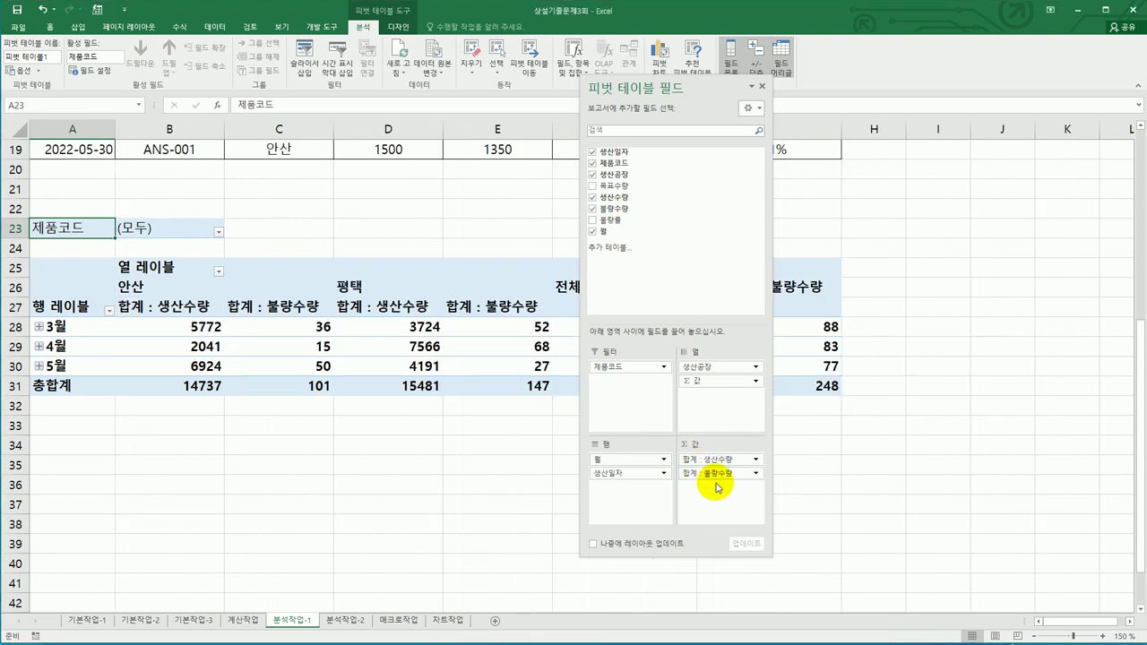
- Summarize the 불량수량 values by average (평균) and close the PivotTable field list
{"action": "left_click", "coordinate": [175, 308]}
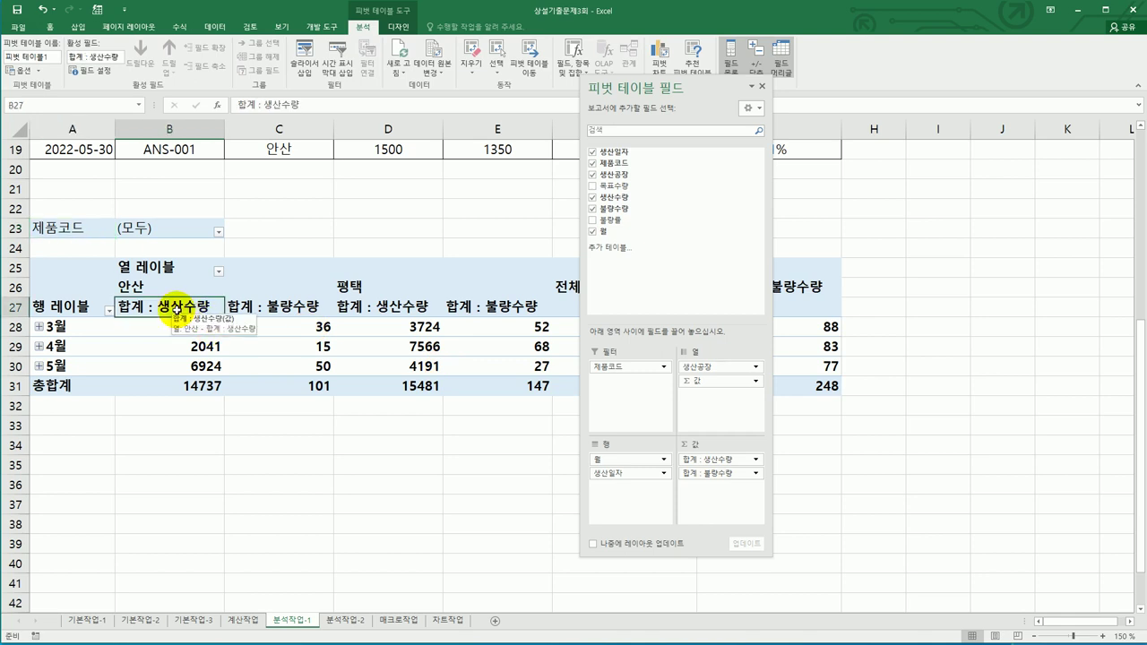
{"action": "left_click", "coordinate": [258, 310]}
{"action": "right_click", "coordinate": [258, 310]}
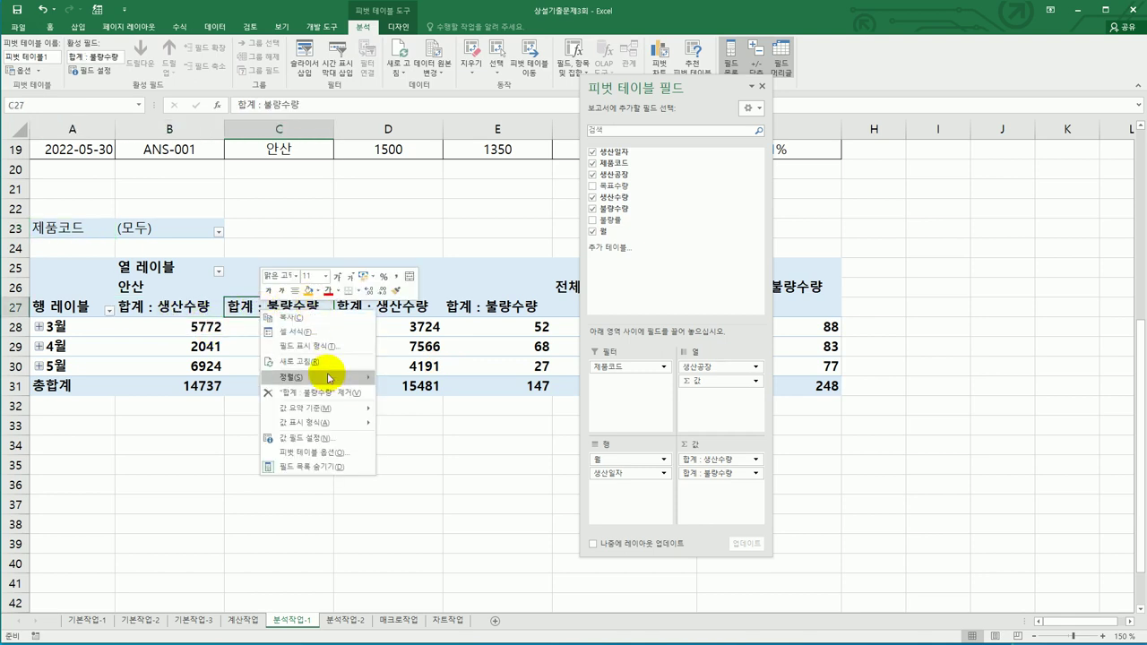
{"action": "mouse_move", "coordinate": [378, 412]}
{"action": "left_click", "coordinate": [417, 440]}
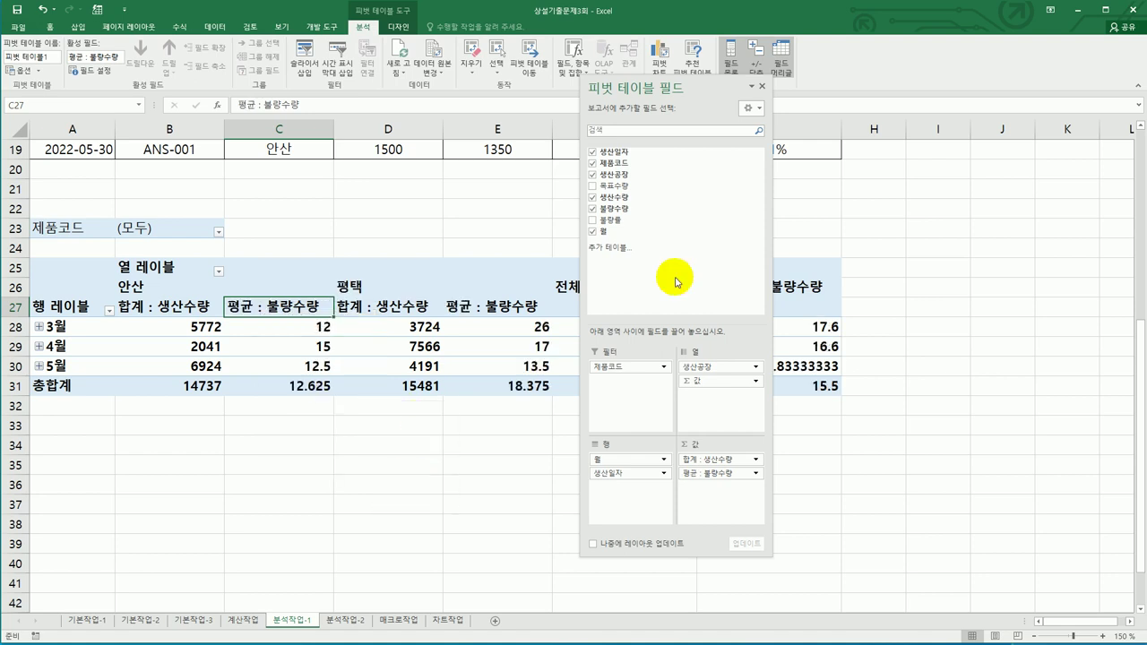
{"action": "left_click", "coordinate": [762, 90]}
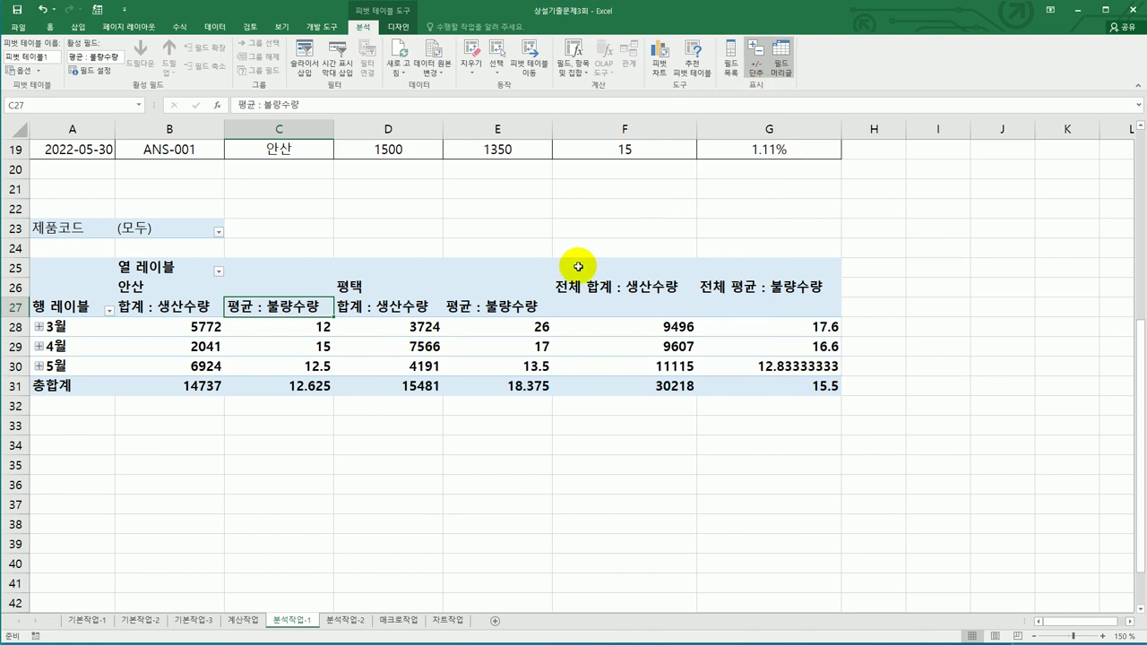
- Set the PivotTable's grand totals to show for columns only (열의 총합계만 설정)
{"action": "left_click", "coordinate": [391, 28]}
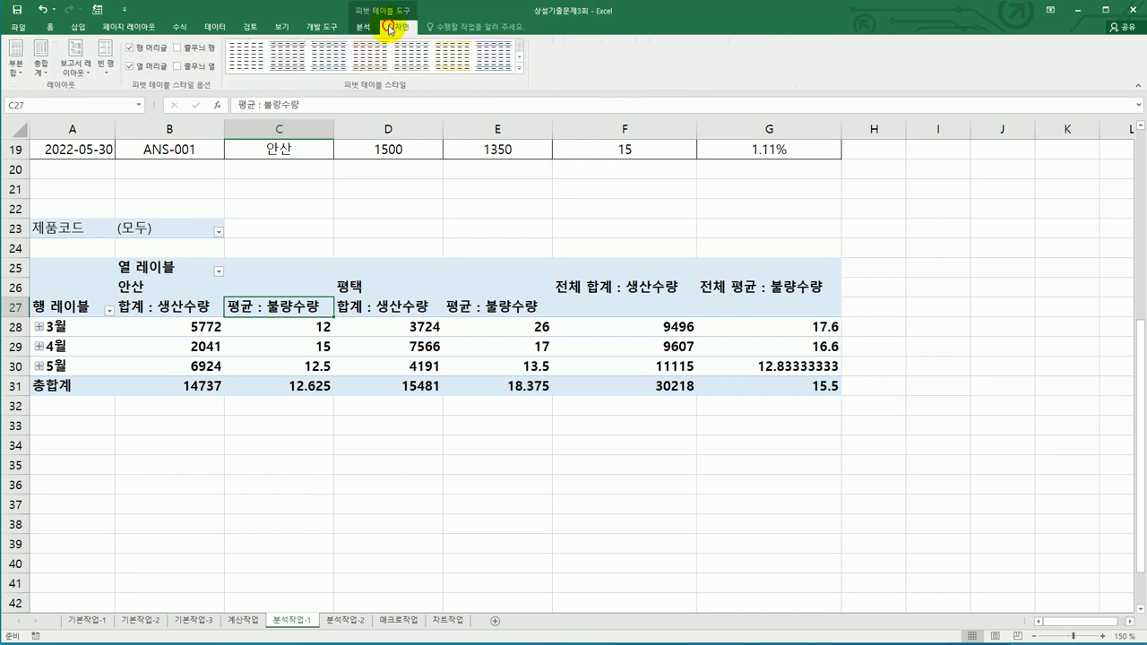
{"action": "left_click", "coordinate": [44, 73]}
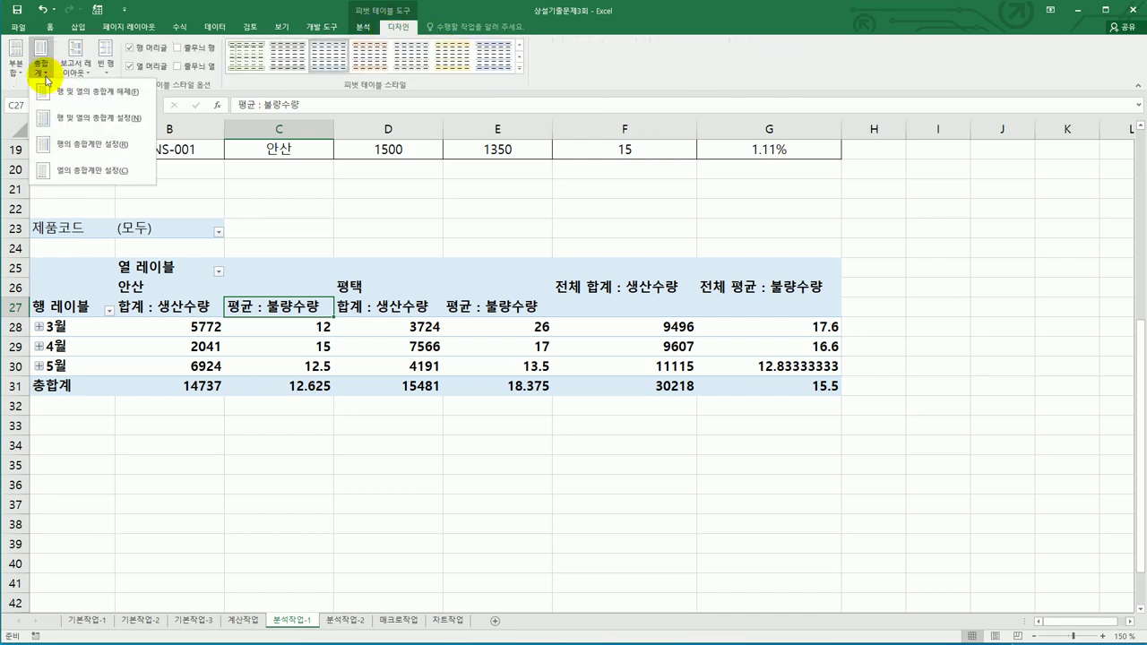
{"action": "left_click", "coordinate": [79, 176]}
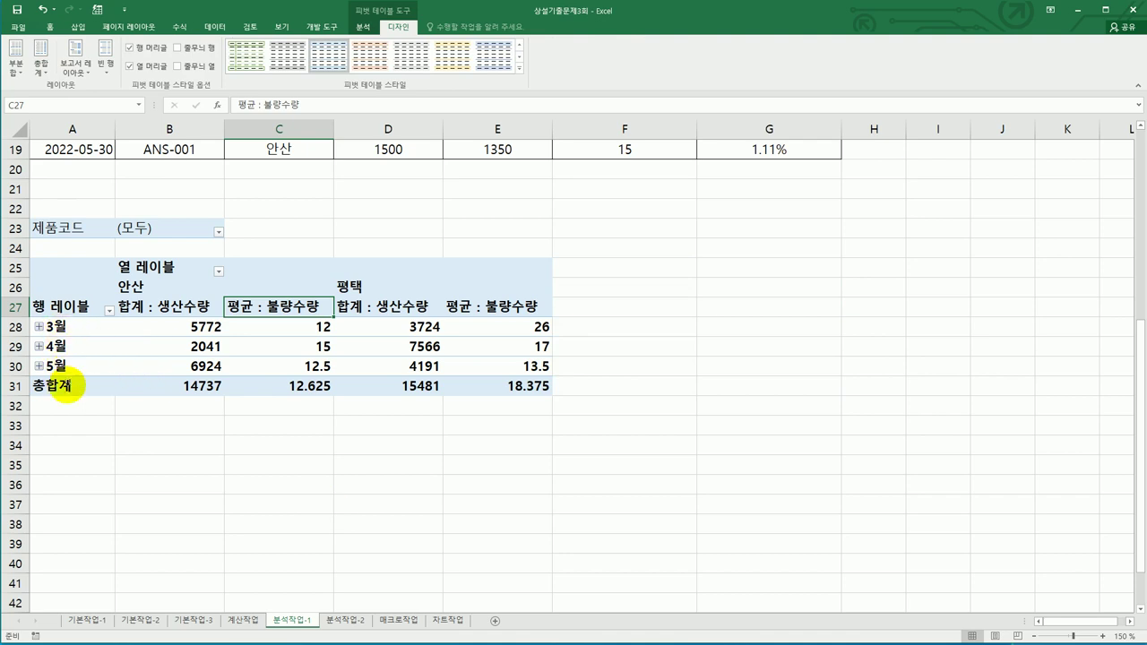
- Group the 생산일자 row labels by month (월) only, removing the day (일) unit
{"action": "left_click", "coordinate": [70, 326]}
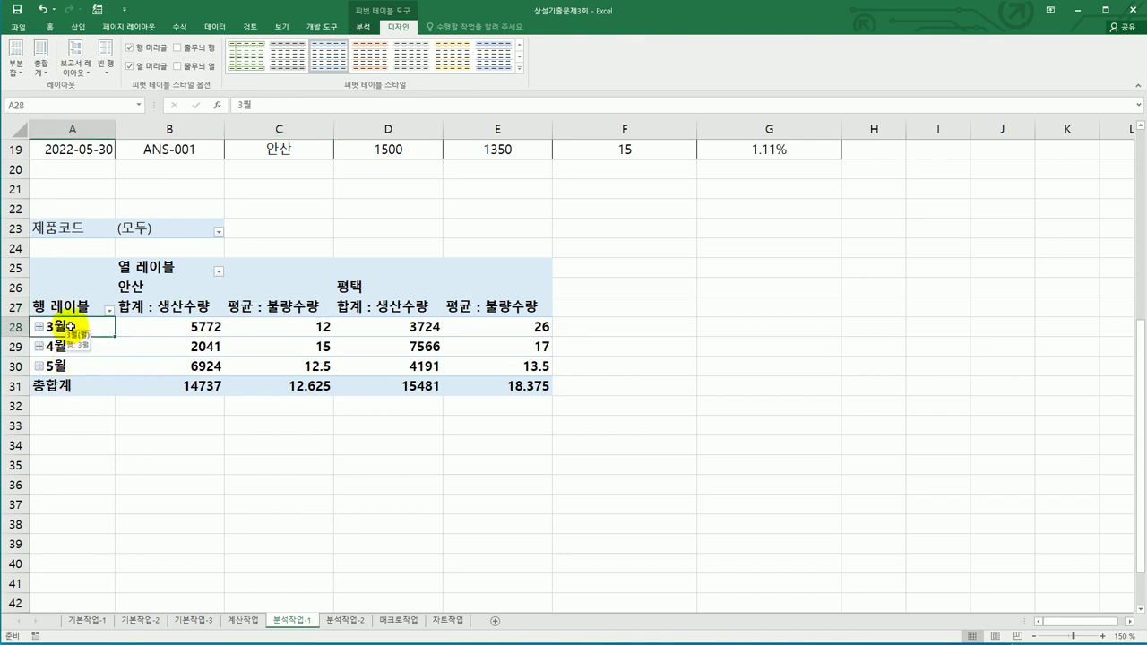
{"action": "right_click", "coordinate": [70, 326]}
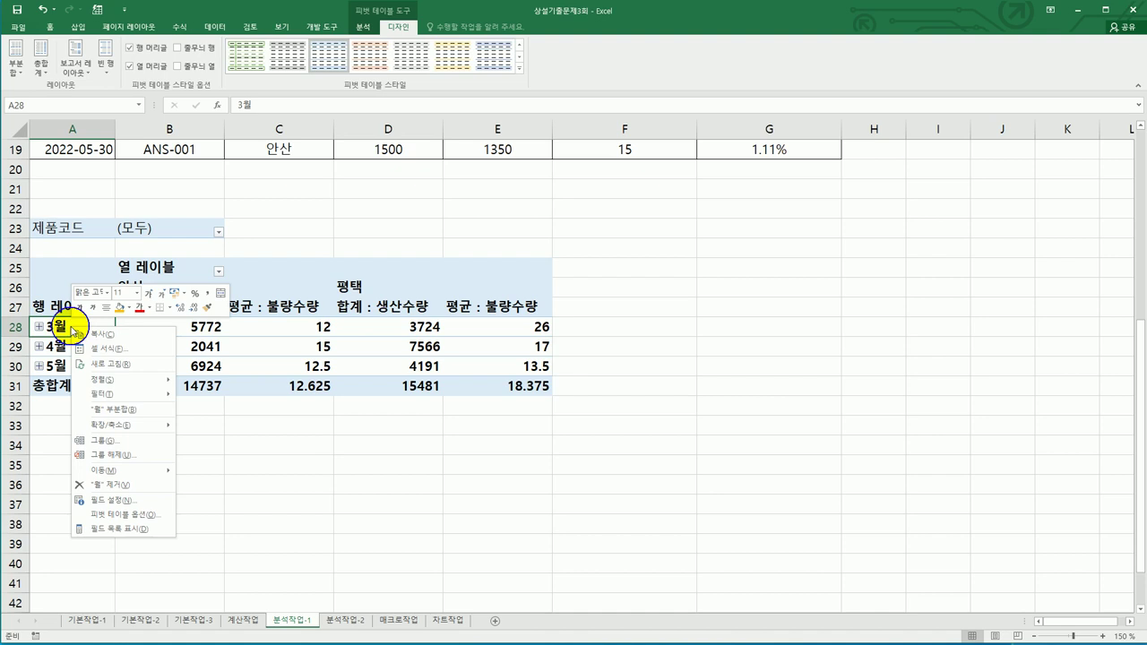
{"action": "left_click", "coordinate": [116, 448]}
{"action": "left_click_drag", "start_coordinate": [107, 338], "coordinate": [716, 245]}
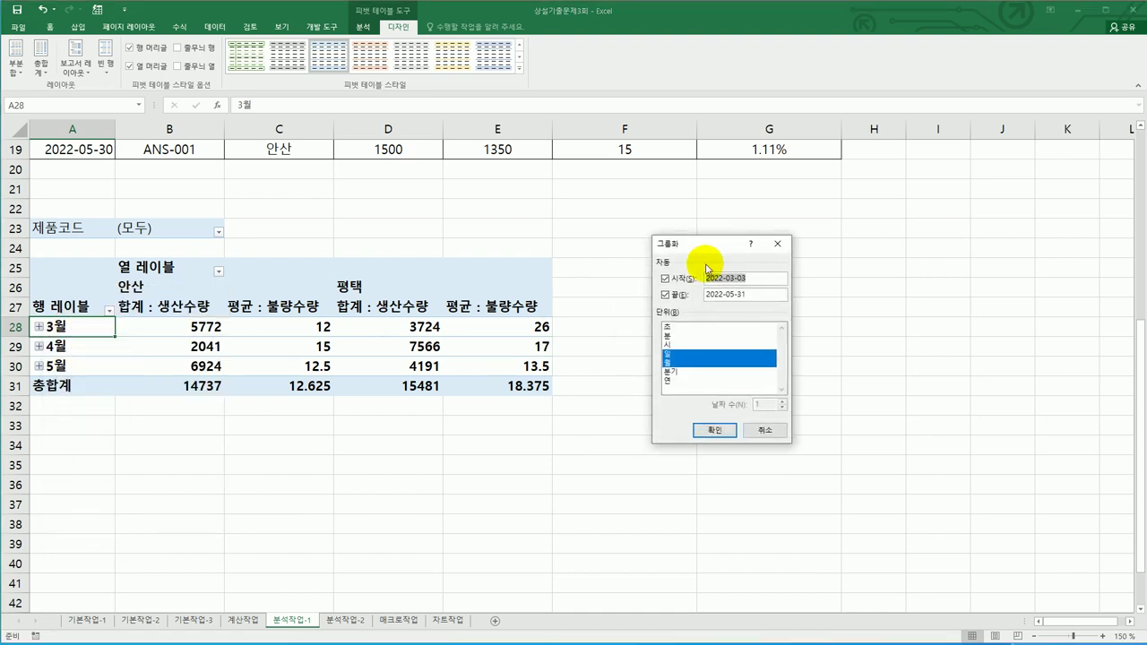
{"action": "left_click", "coordinate": [674, 354]}
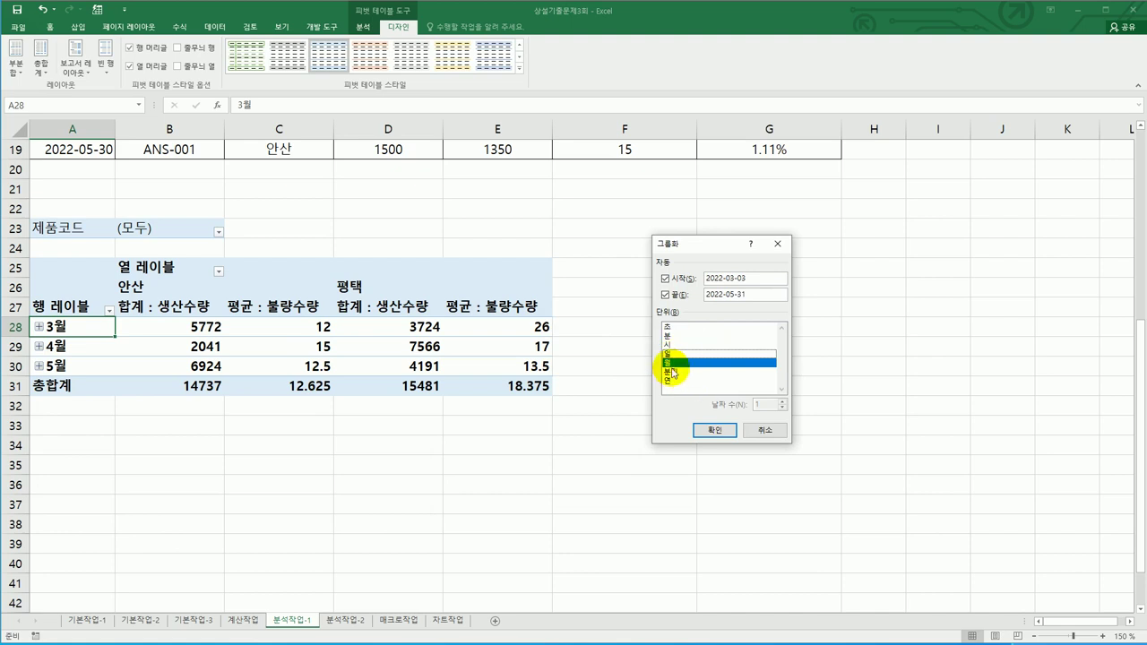
{"action": "left_click", "coordinate": [715, 430]}
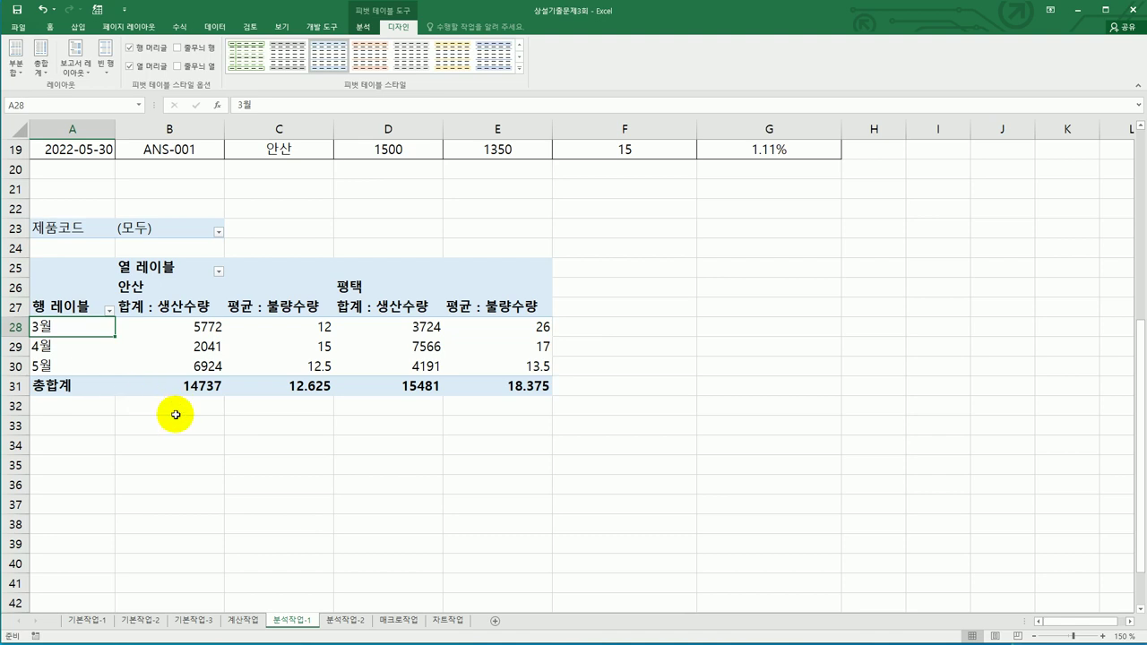
- Format the 합계 : 생산수량 value field as 숫자 with 0 decimal places and the thousands separator
{"action": "left_click", "coordinate": [171, 310]}
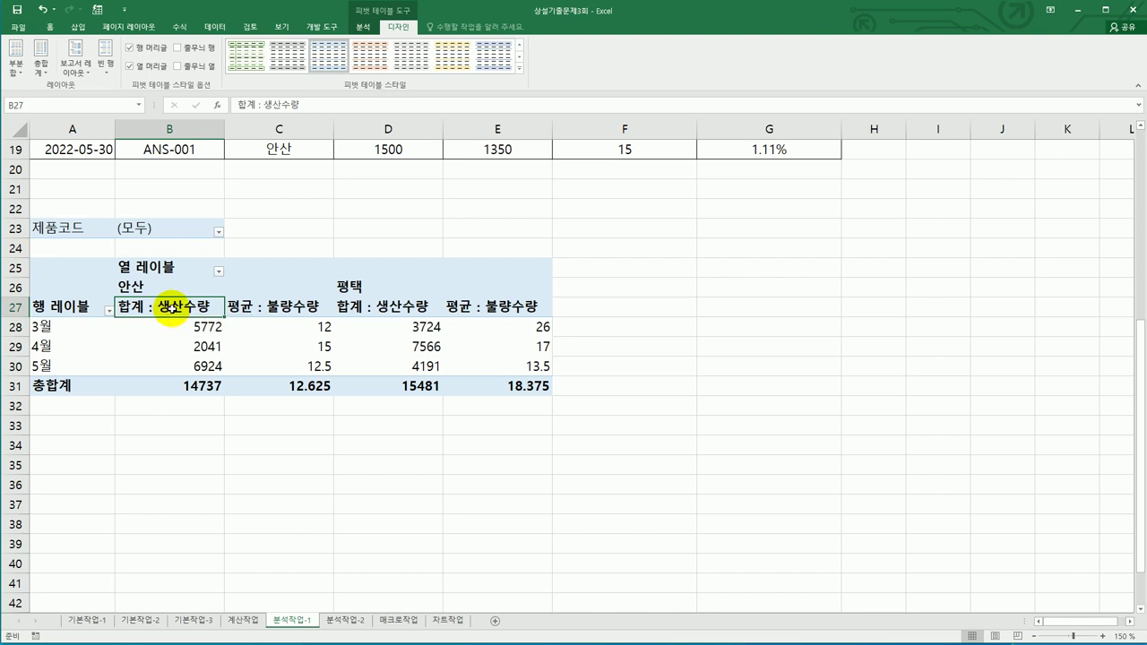
{"action": "right_click", "coordinate": [171, 308]}
{"action": "left_click", "coordinate": [227, 439]}
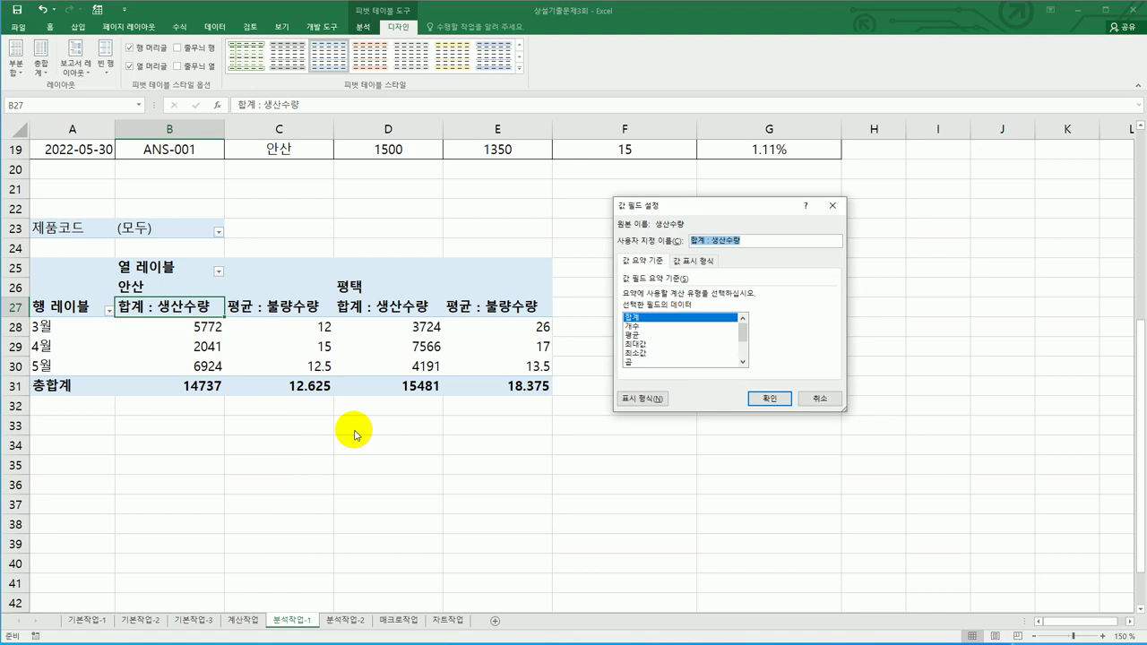
{"action": "left_click", "coordinate": [630, 400]}
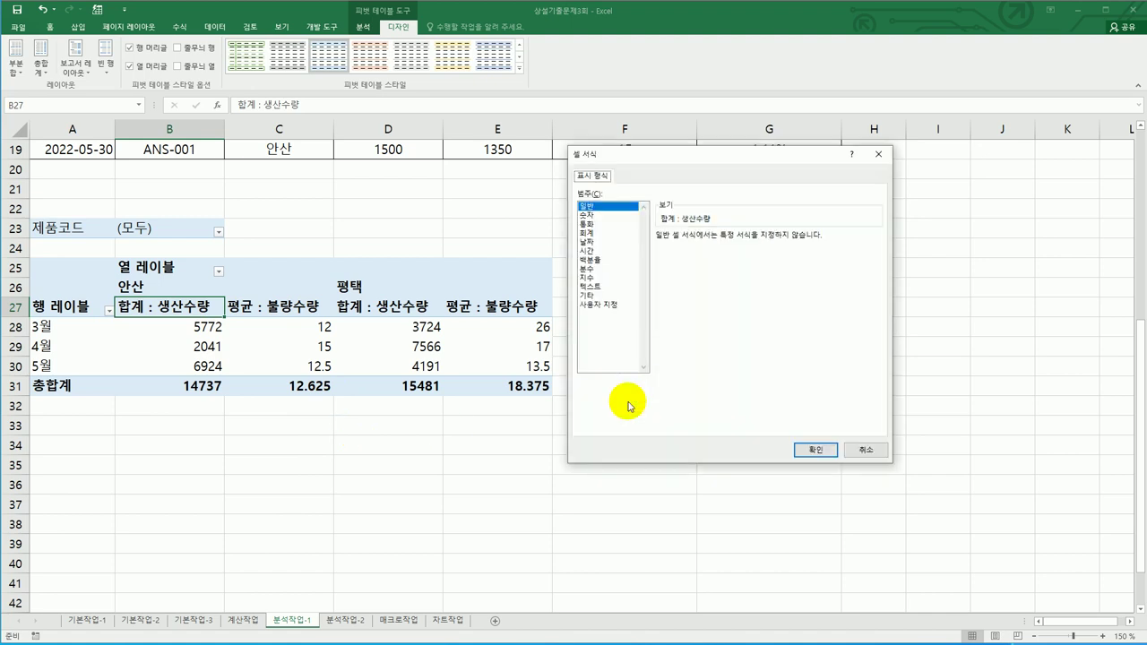
{"action": "left_click", "coordinate": [595, 216]}
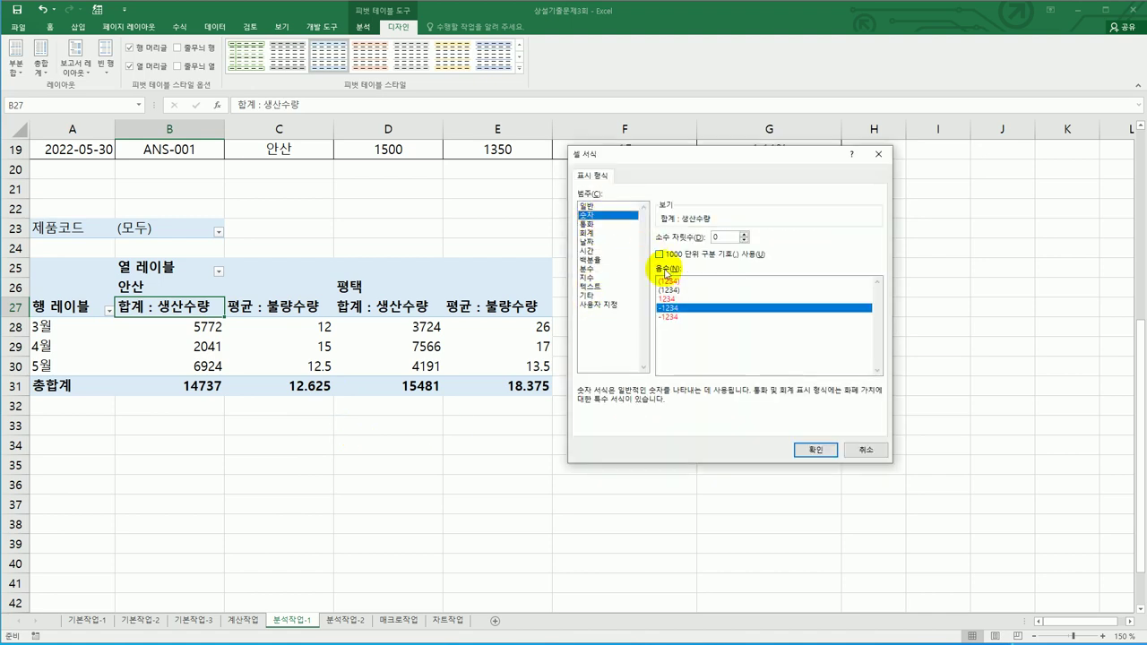
{"action": "left_click", "coordinate": [686, 257]}
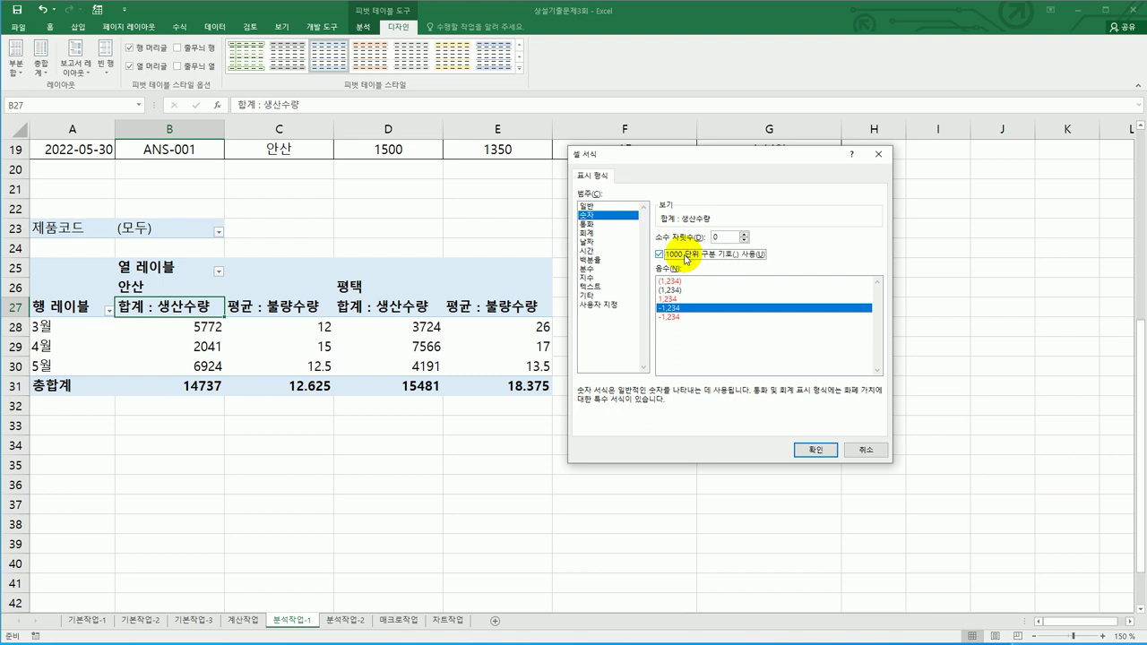
{"action": "left_click", "coordinate": [814, 450]}
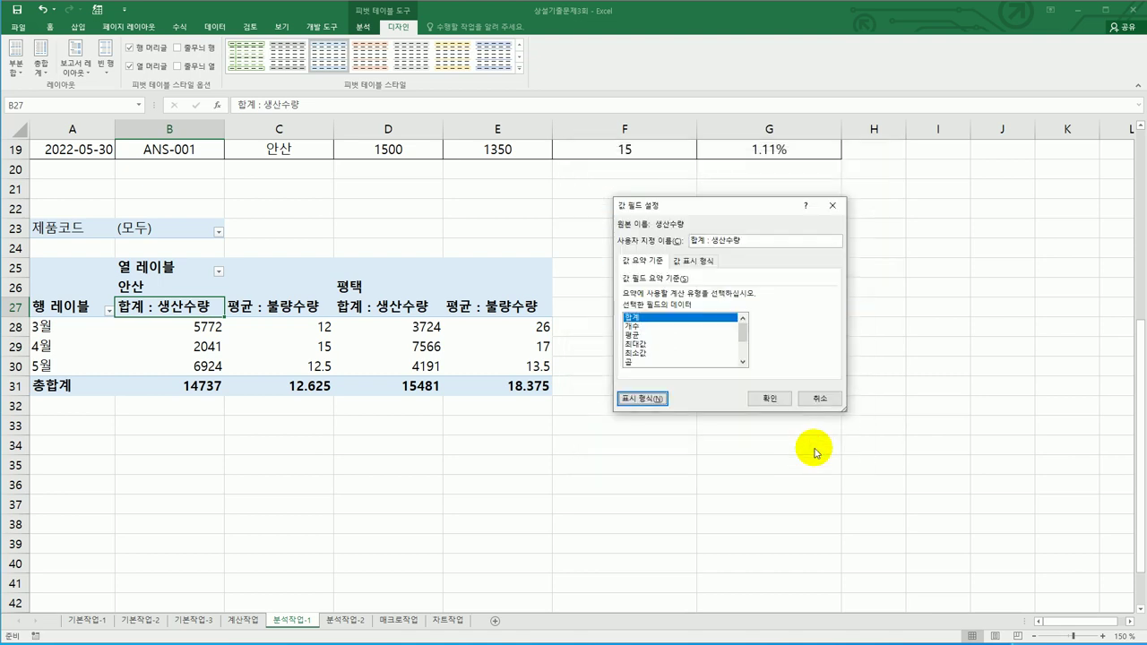
{"action": "left_click", "coordinate": [770, 398]}
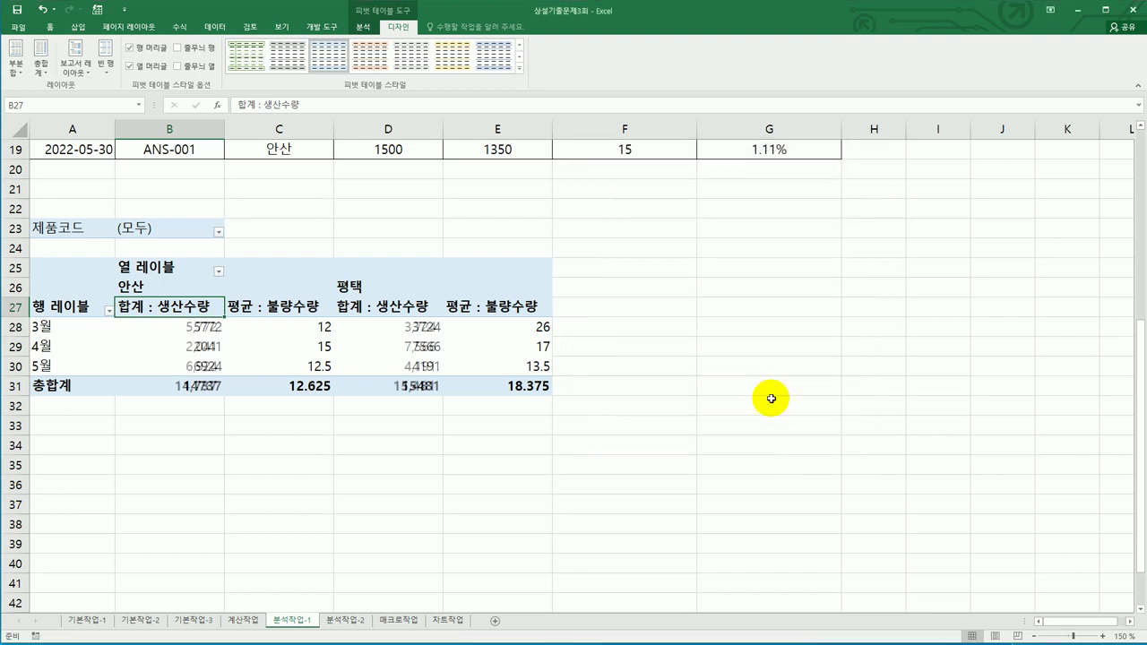
- Format the 평균 : 불량수량 value field as 숫자 with 0 decimal places and the thousands separator
{"action": "left_click", "coordinate": [309, 304]}
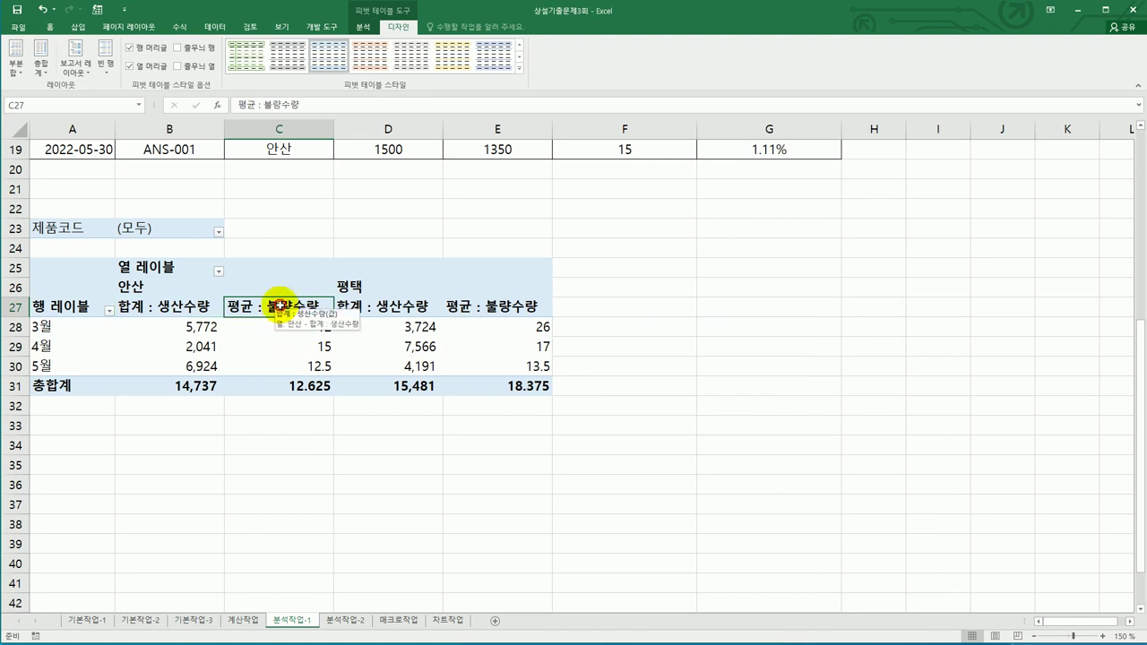
{"action": "double_click", "coordinate": [279, 307]}
{"action": "left_click", "coordinate": [636, 396]}
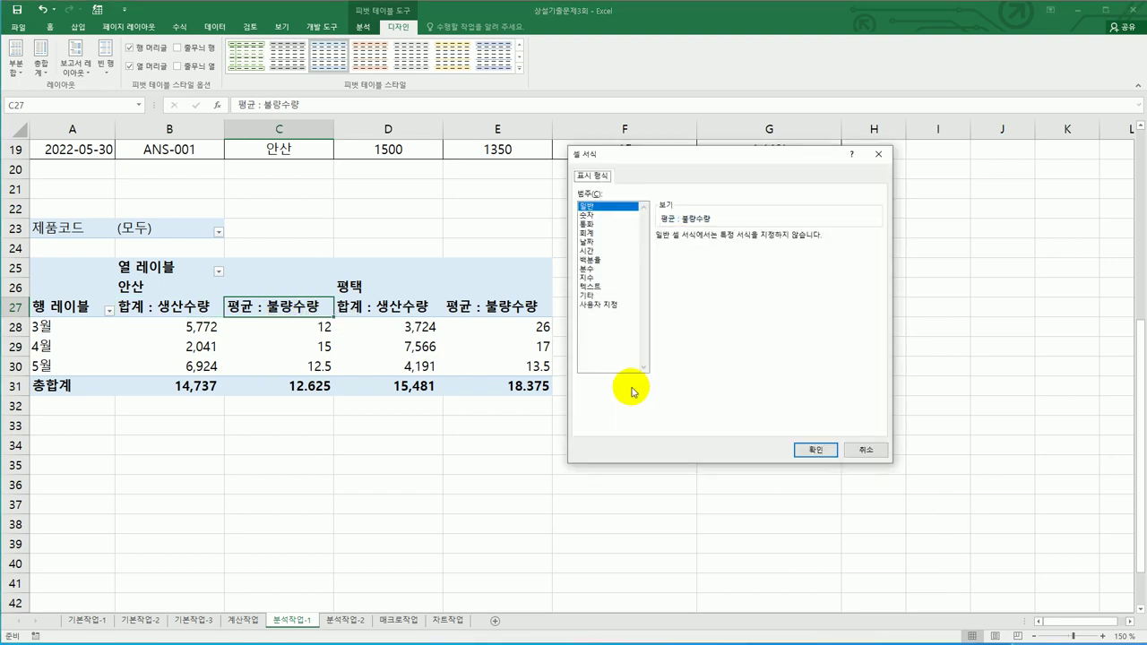
{"action": "left_click", "coordinate": [588, 215]}
{"action": "left_click", "coordinate": [708, 255]}
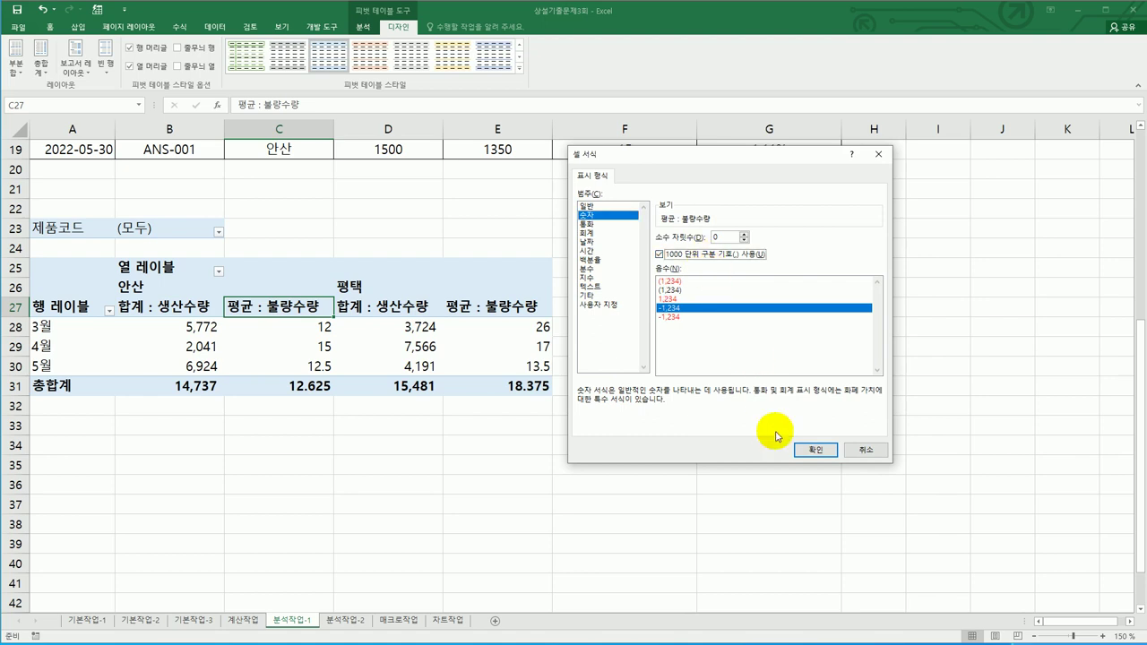
{"action": "left_click", "coordinate": [815, 450]}
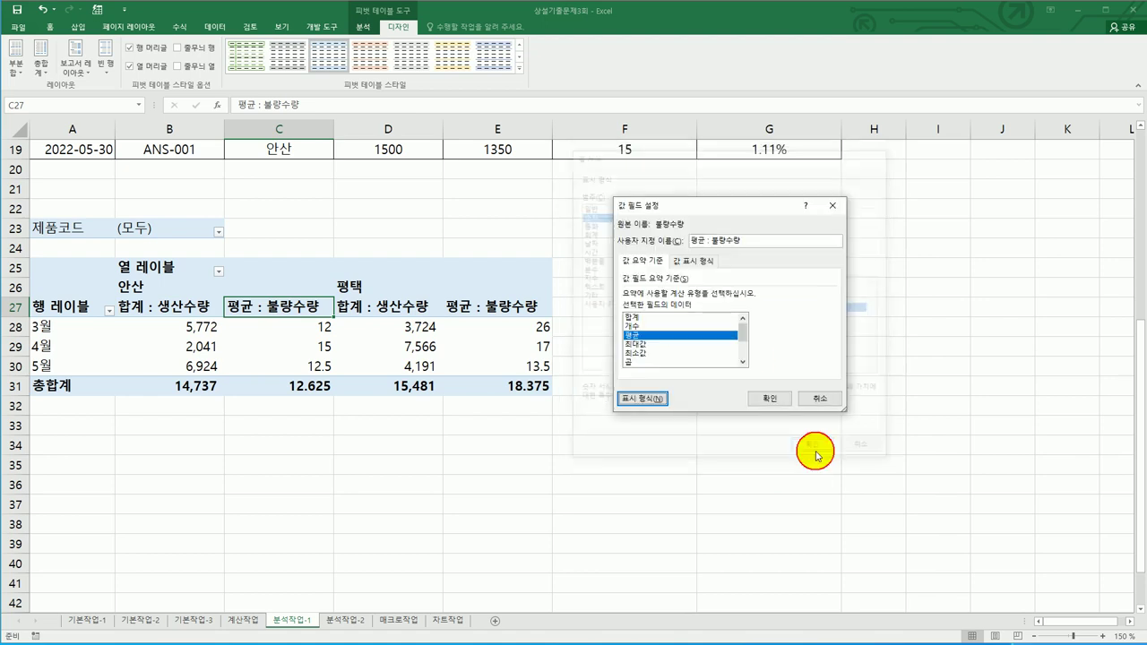
{"action": "left_click", "coordinate": [770, 398]}
{"action": "left_click", "coordinate": [763, 484]}
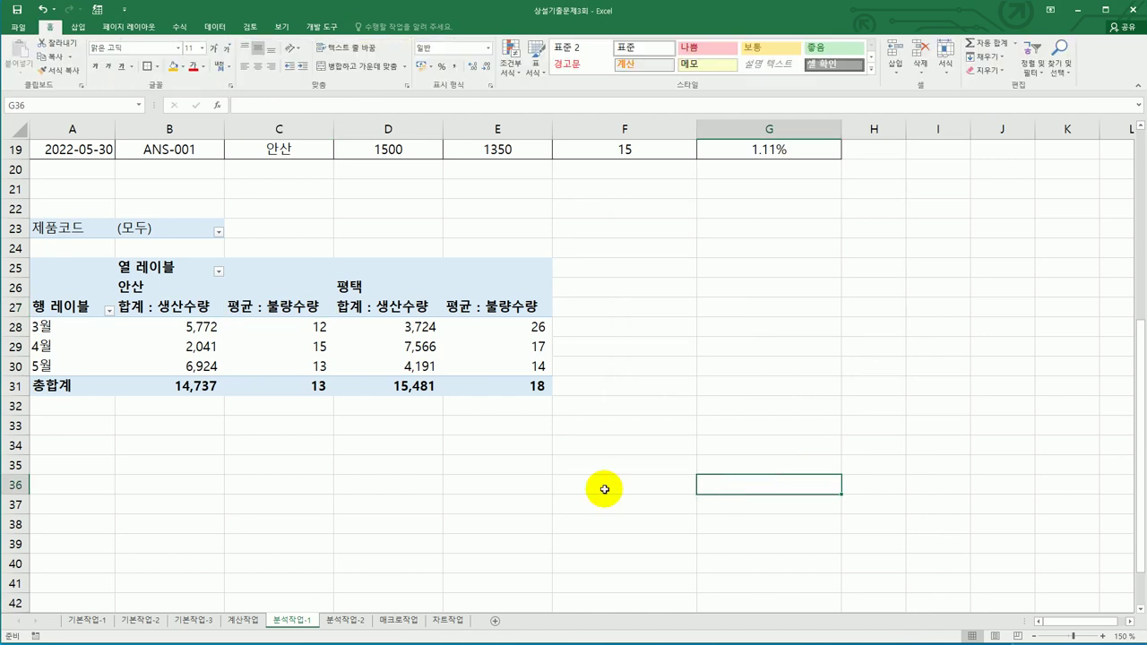
- On the 분석작업-2 sheet, sort the 지점별 자동차 판매현황 table by 지점 in ascending order
{"action": "left_click", "coordinate": [358, 623]}
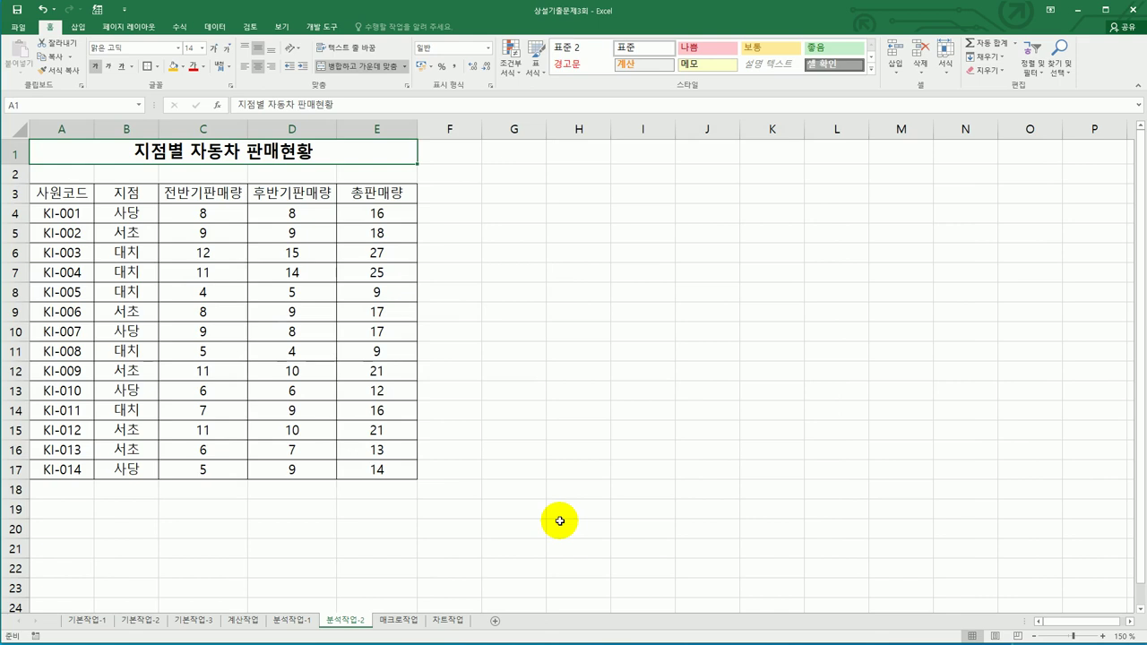
{"action": "left_click", "coordinate": [145, 231]}
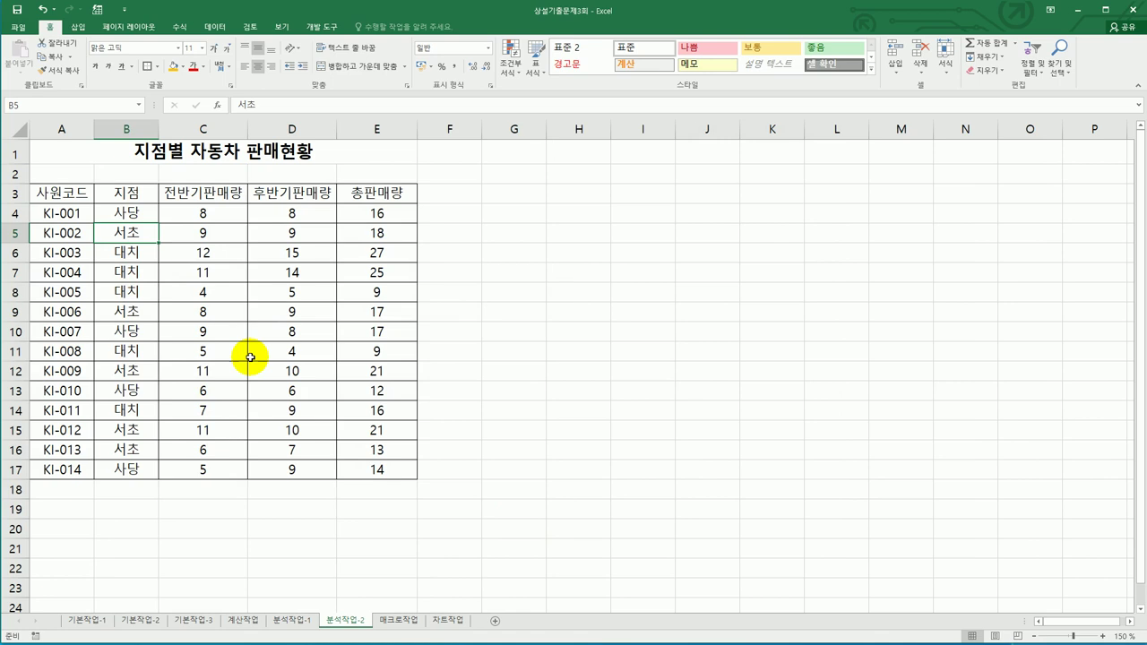
{"action": "left_click", "coordinate": [127, 331]}
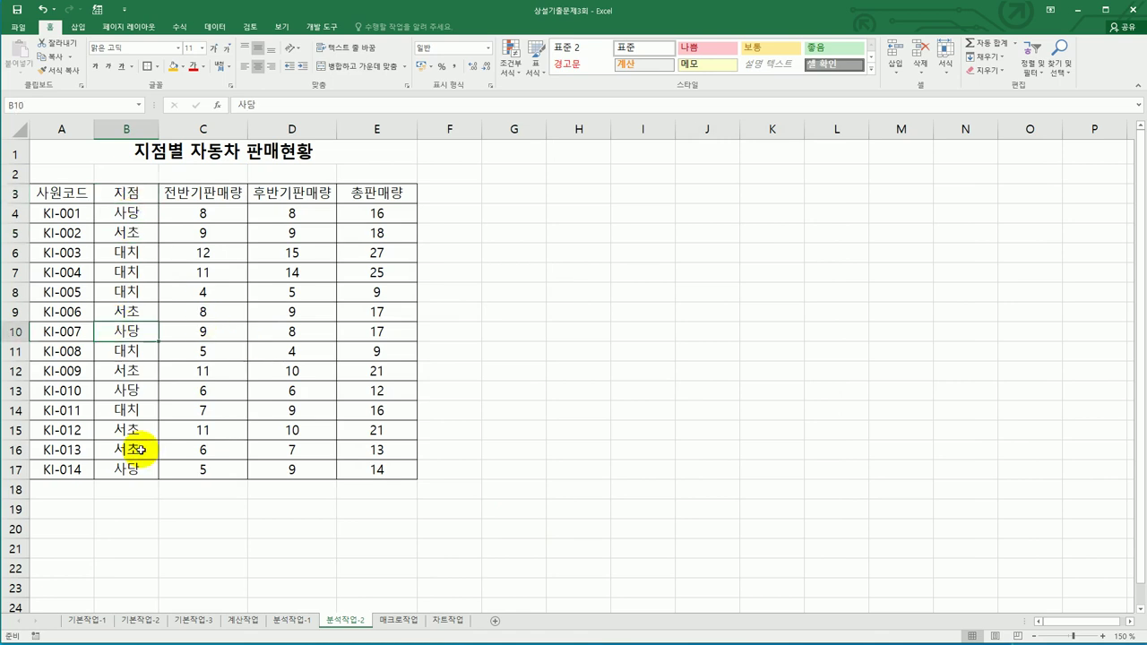
{"action": "left_click", "coordinate": [215, 27]}
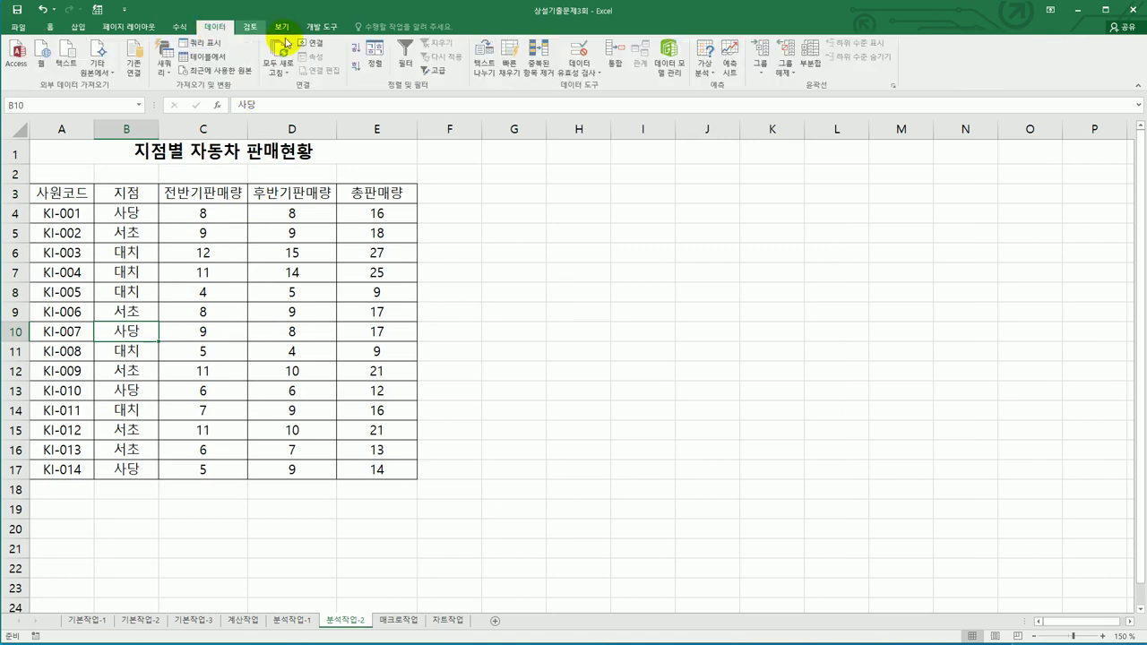
{"action": "left_click", "coordinate": [356, 50]}
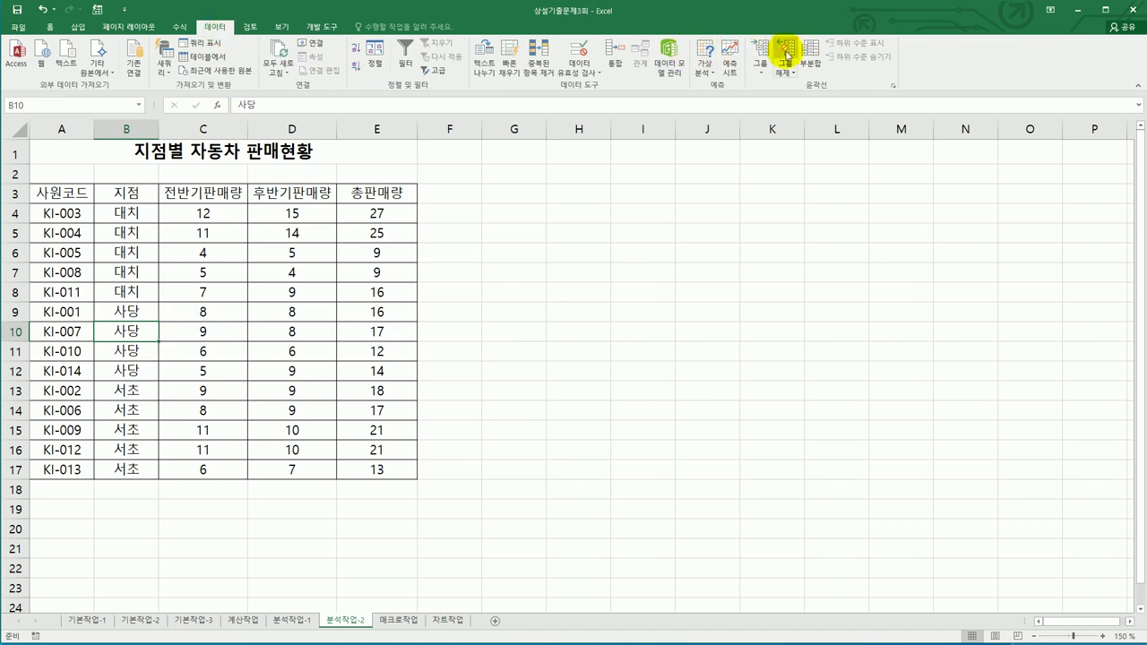
- Add subtotals grouped by 지점 showing the 최대값 of 총판매량, and fit column B's width to its contents
{"action": "left_click", "coordinate": [815, 64]}
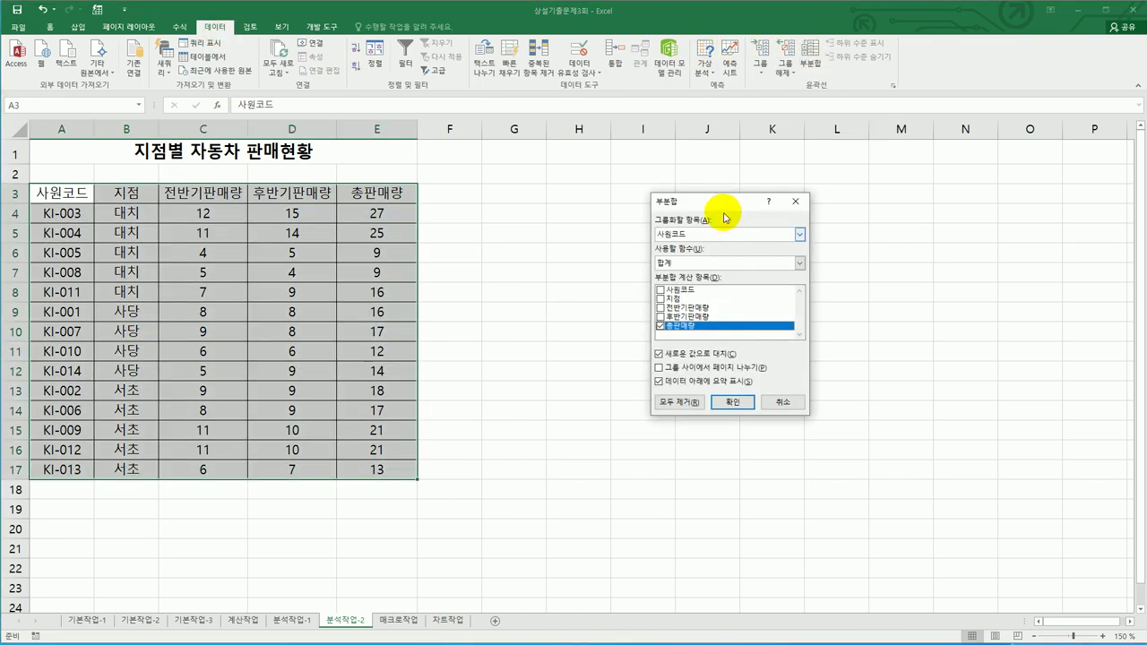
{"action": "left_click_drag", "start_coordinate": [727, 211], "coordinate": [677, 235]}
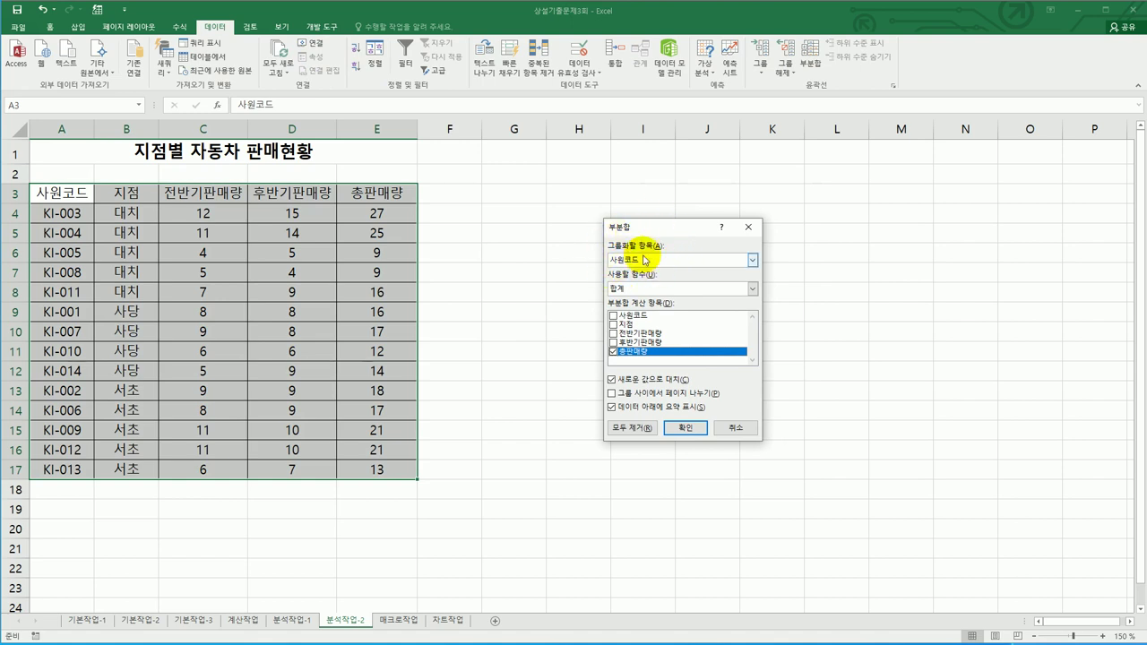
{"action": "left_click", "coordinate": [752, 260]}
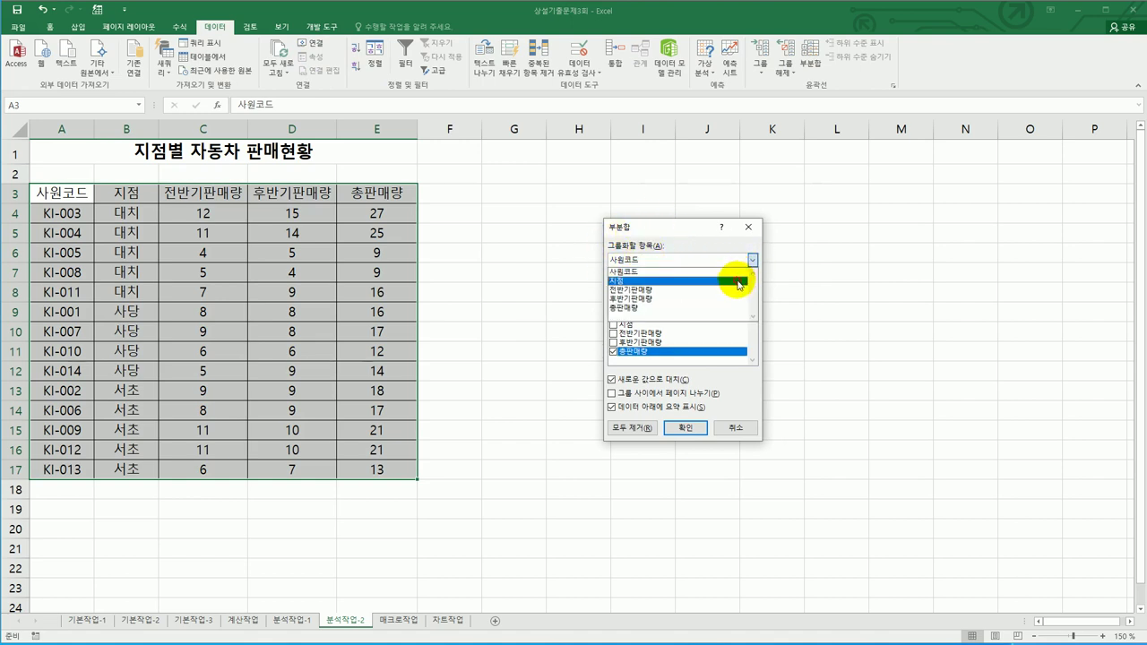
{"action": "left_click", "coordinate": [739, 280]}
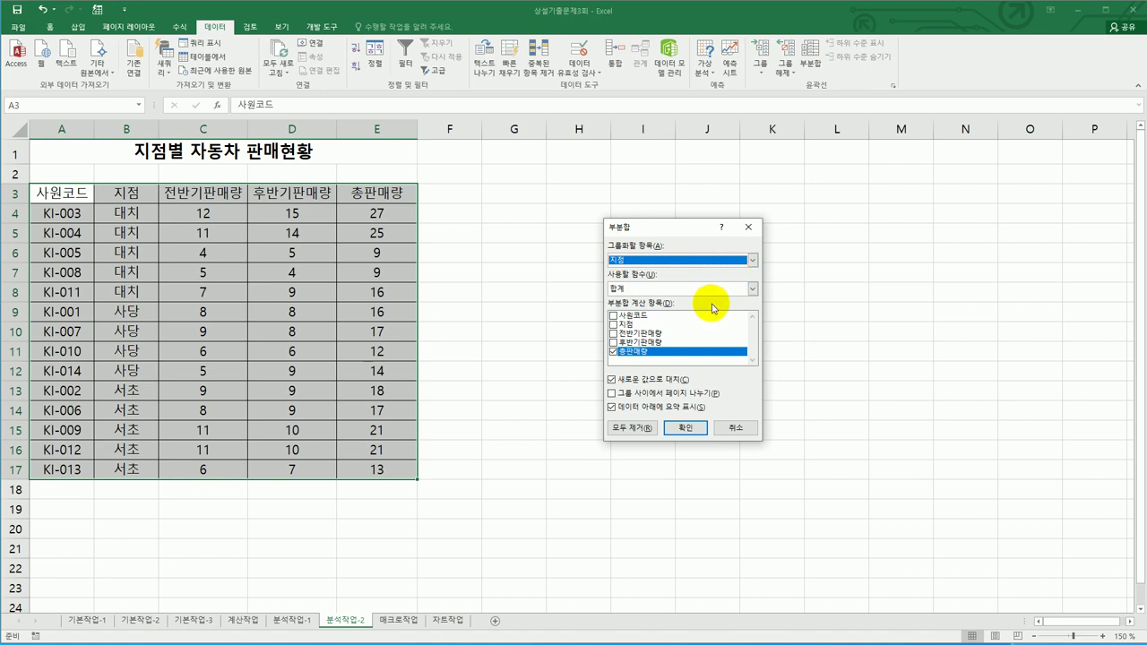
{"action": "left_click", "coordinate": [705, 288]}
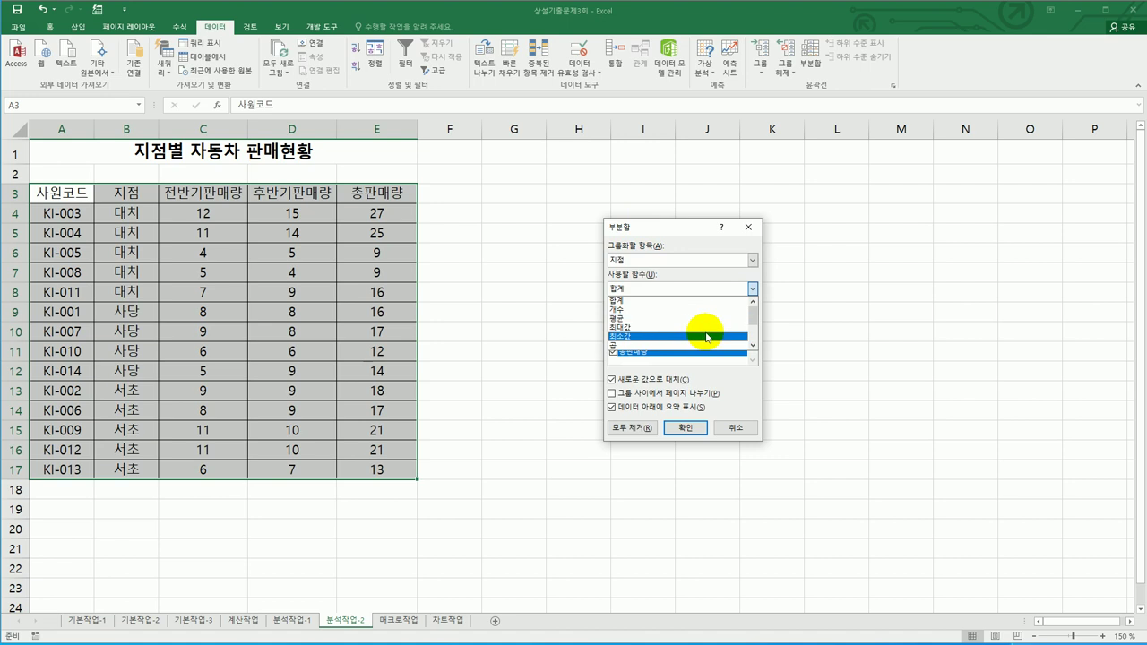
{"action": "left_click", "coordinate": [699, 327]}
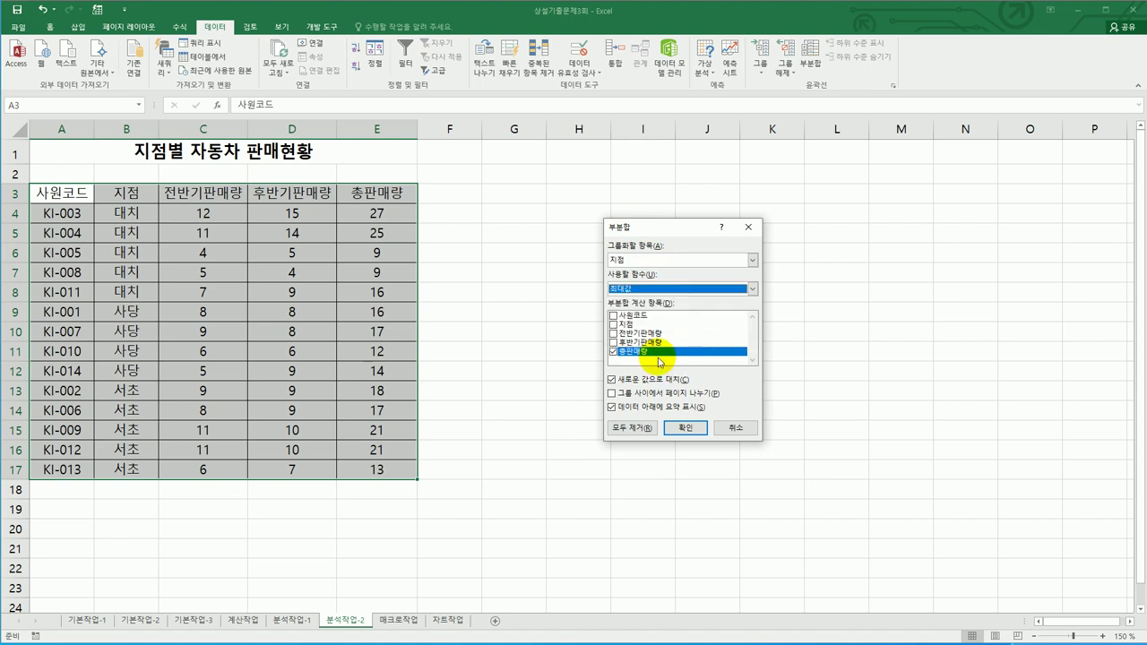
{"action": "left_click", "coordinate": [681, 427]}
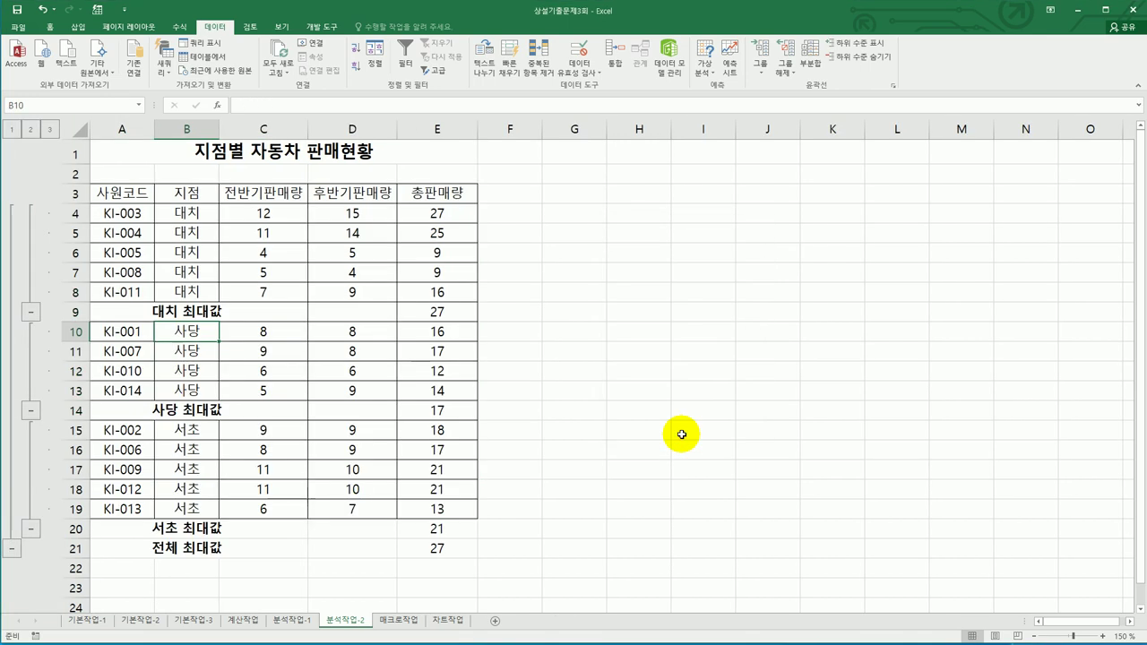
{"action": "double_click", "coordinate": [218, 128]}
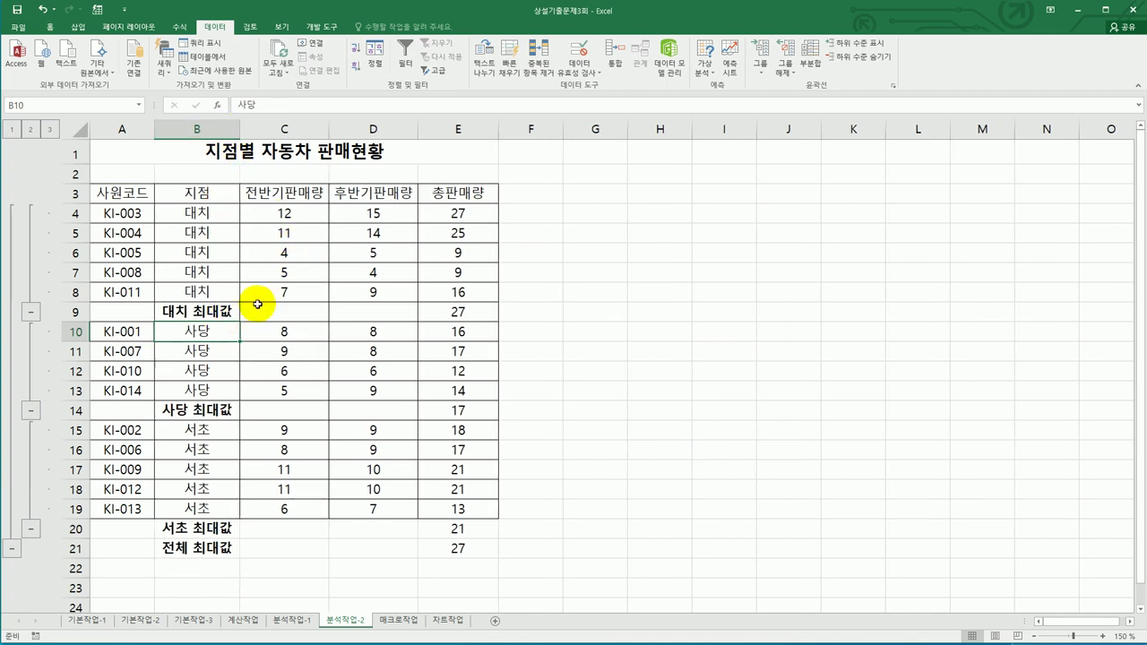
- Add a second 지점 subtotal showing the 평균 of 전반기판매량 and 후반기판매량, without replacing the existing subtotals
{"action": "left_click", "coordinate": [810, 64]}
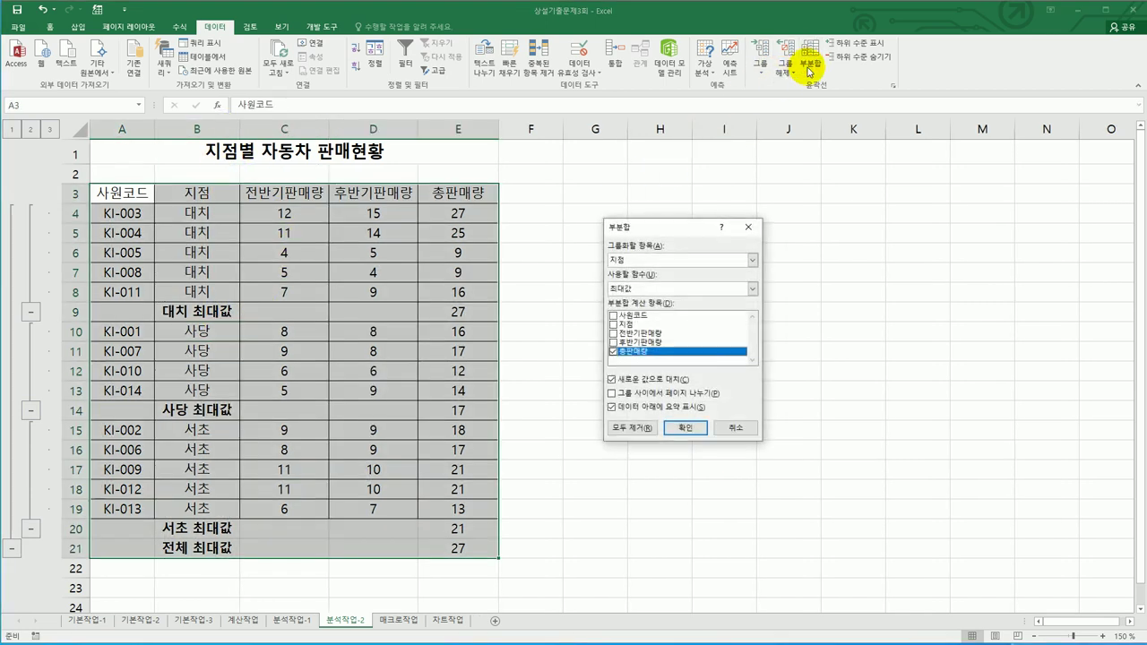
{"action": "left_click_drag", "start_coordinate": [674, 226], "coordinate": [698, 208]}
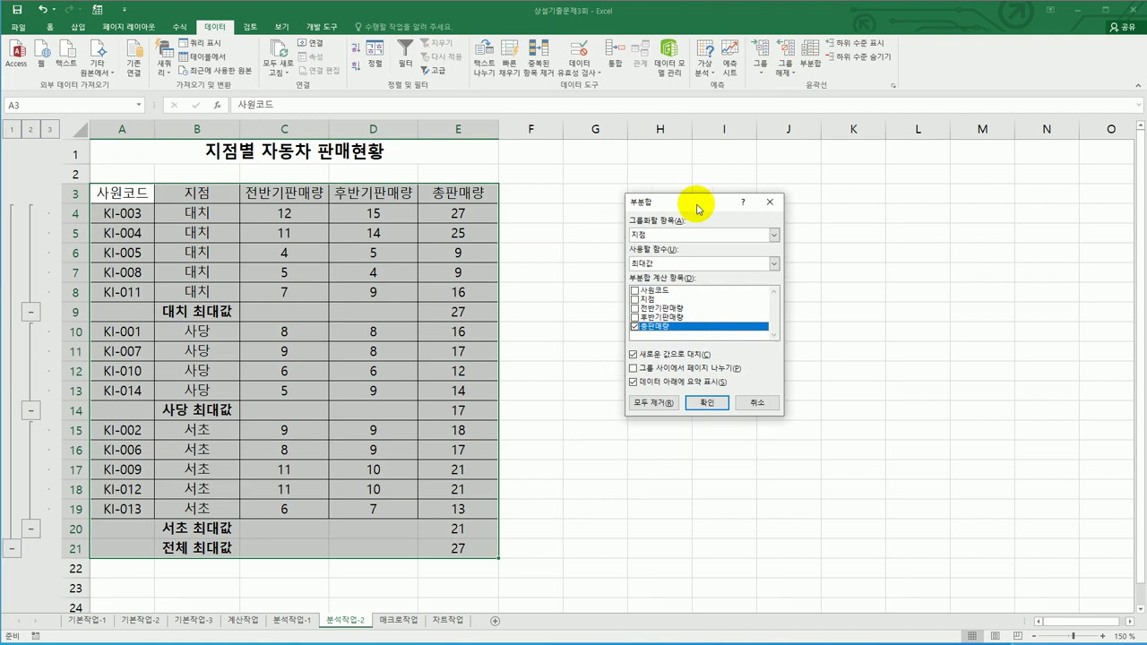
{"action": "left_click", "coordinate": [683, 358]}
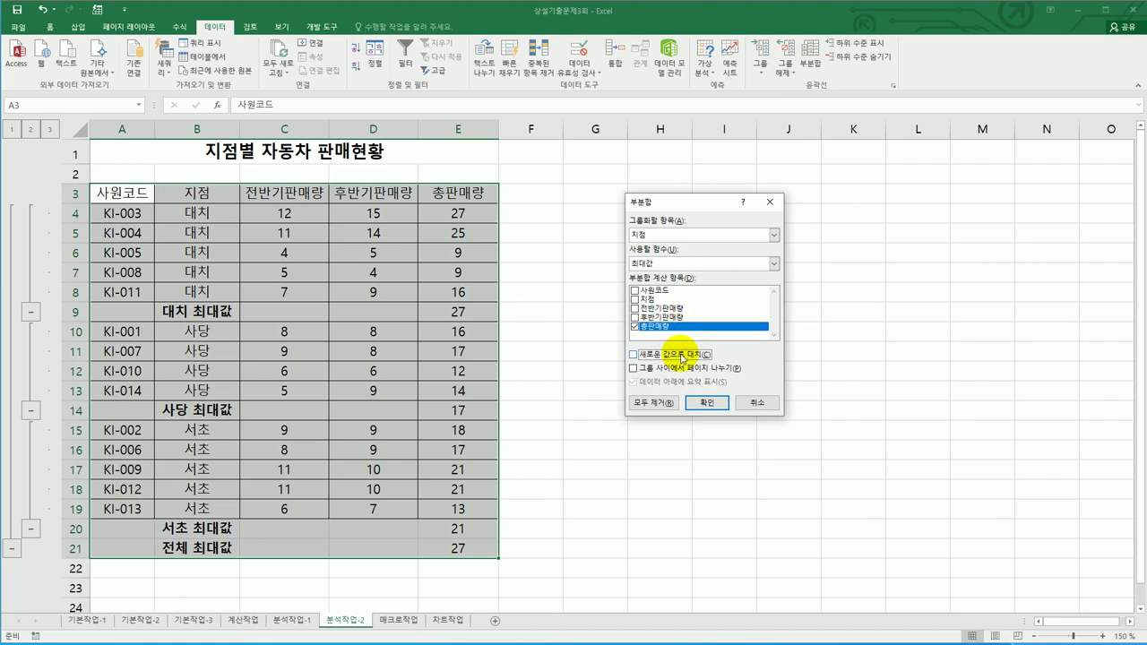
{"action": "left_click", "coordinate": [699, 264]}
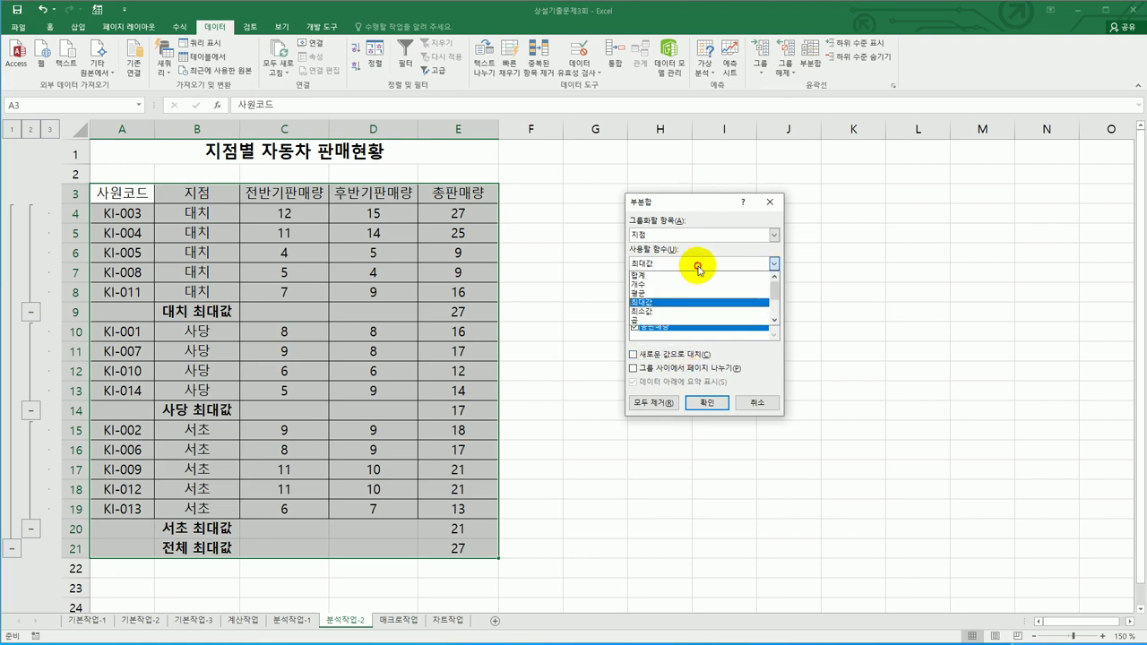
{"action": "left_click", "coordinate": [696, 294]}
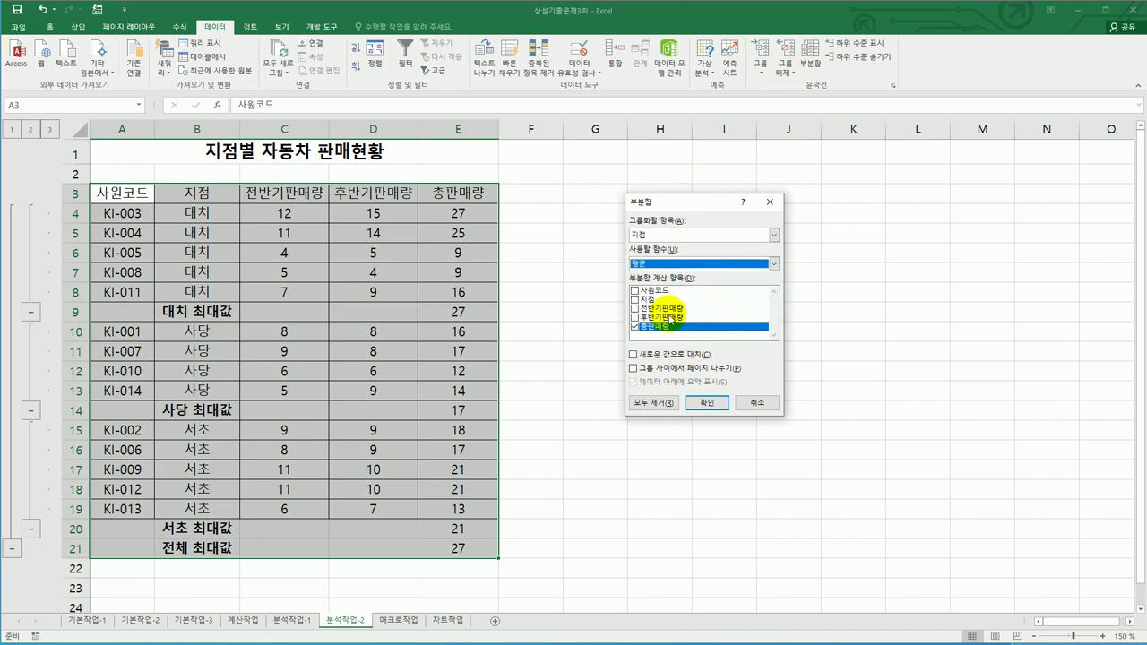
{"action": "left_click", "coordinate": [636, 328]}
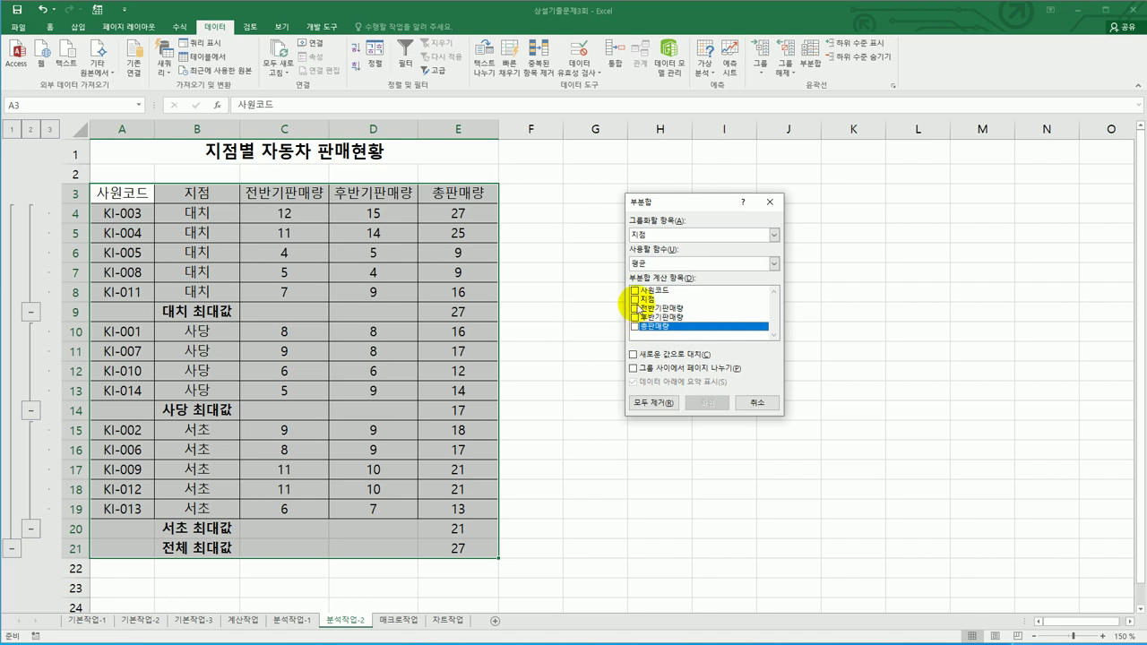
{"action": "left_click", "coordinate": [636, 308]}
{"action": "left_click", "coordinate": [636, 317]}
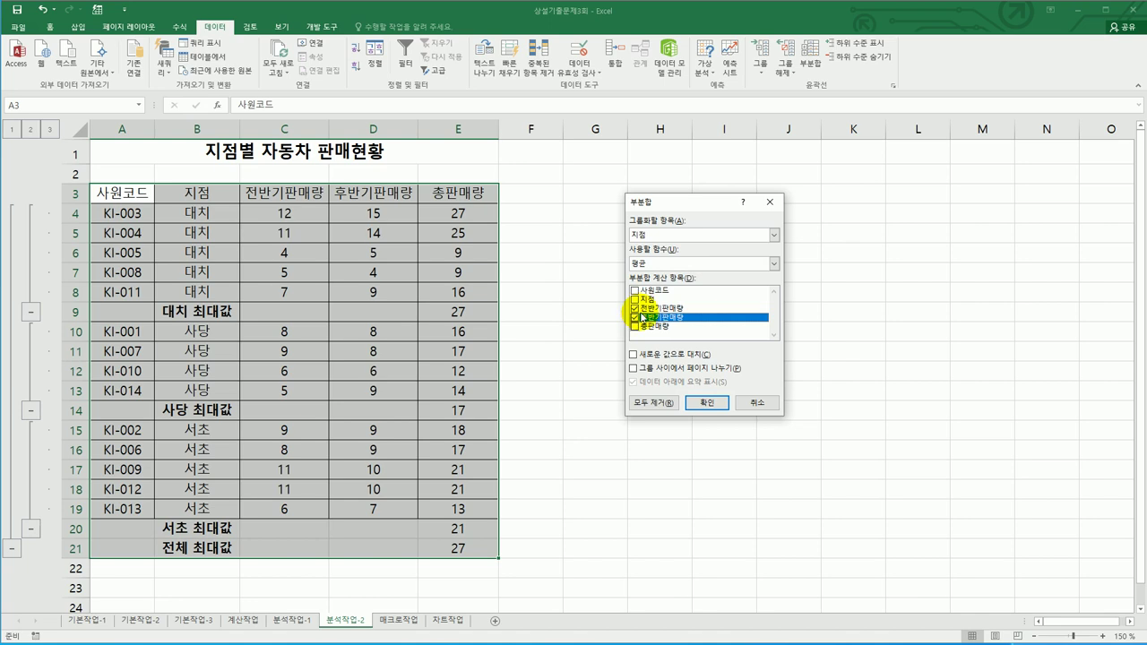
{"action": "left_click", "coordinate": [708, 403]}
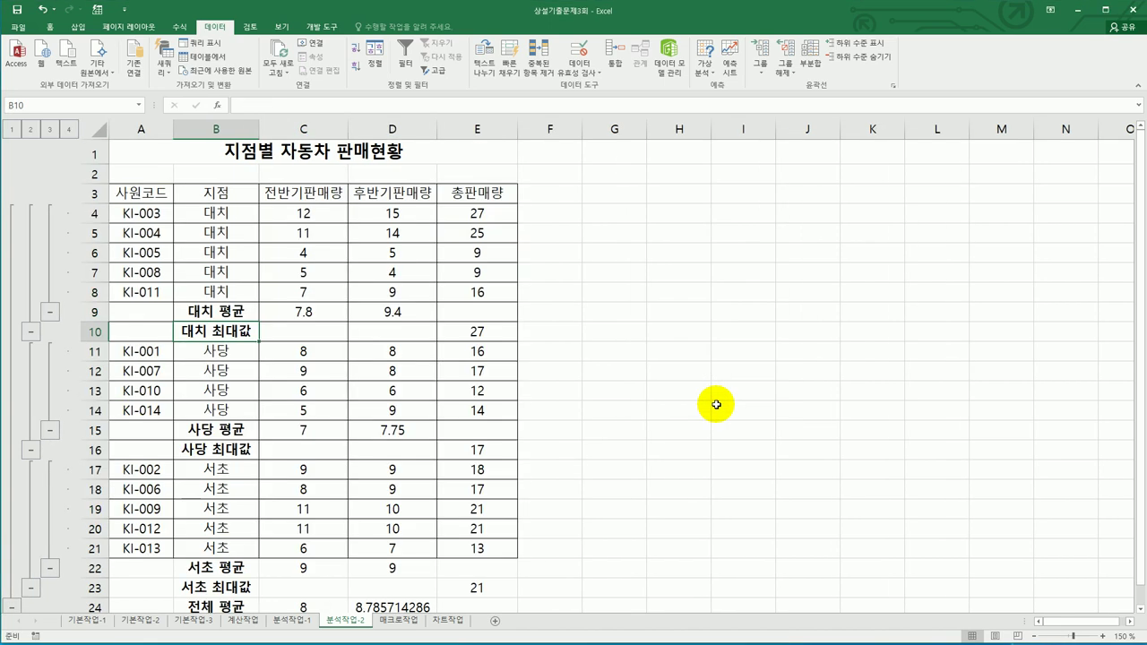
- Review the 평균 and 최대값 subtotal rows of each 지점 and the overall 전체 rows
{"action": "left_click", "coordinate": [705, 405]}
{"action": "scroll", "coordinate": [705, 405], "scroll_direction": "down", "scroll_amount": 2}
{"action": "scroll", "coordinate": [704, 405], "scroll_direction": "up", "scroll_amount": 1}
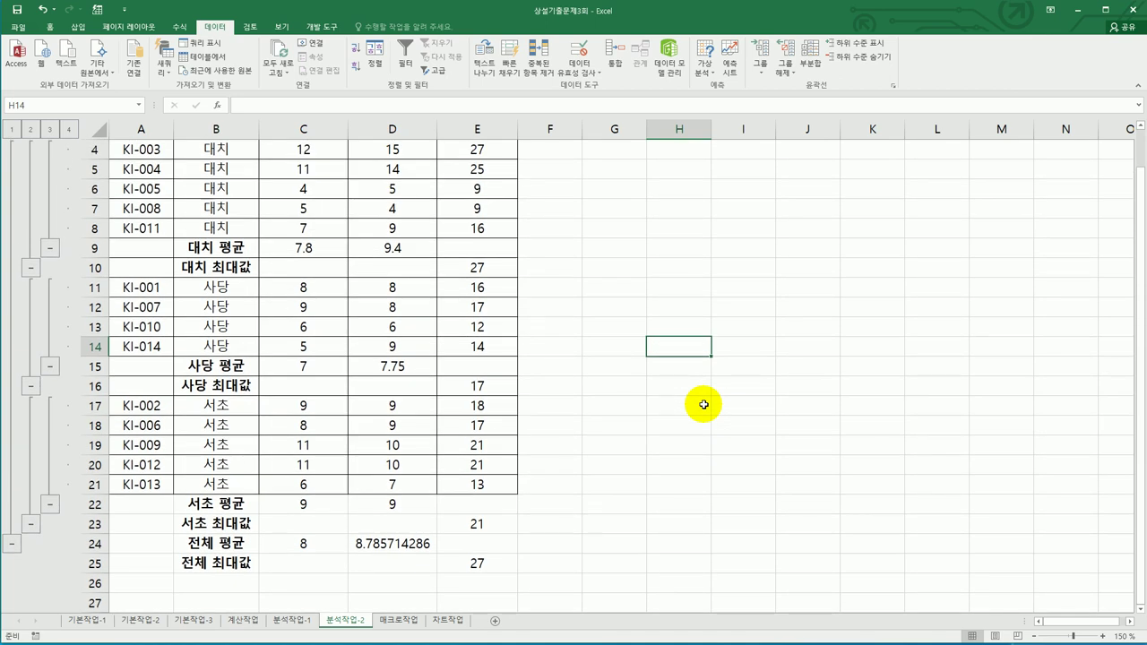
{"action": "scroll", "coordinate": [704, 406], "scroll_direction": "up", "scroll_amount": 1}
{"action": "left_click", "coordinate": [355, 235]}
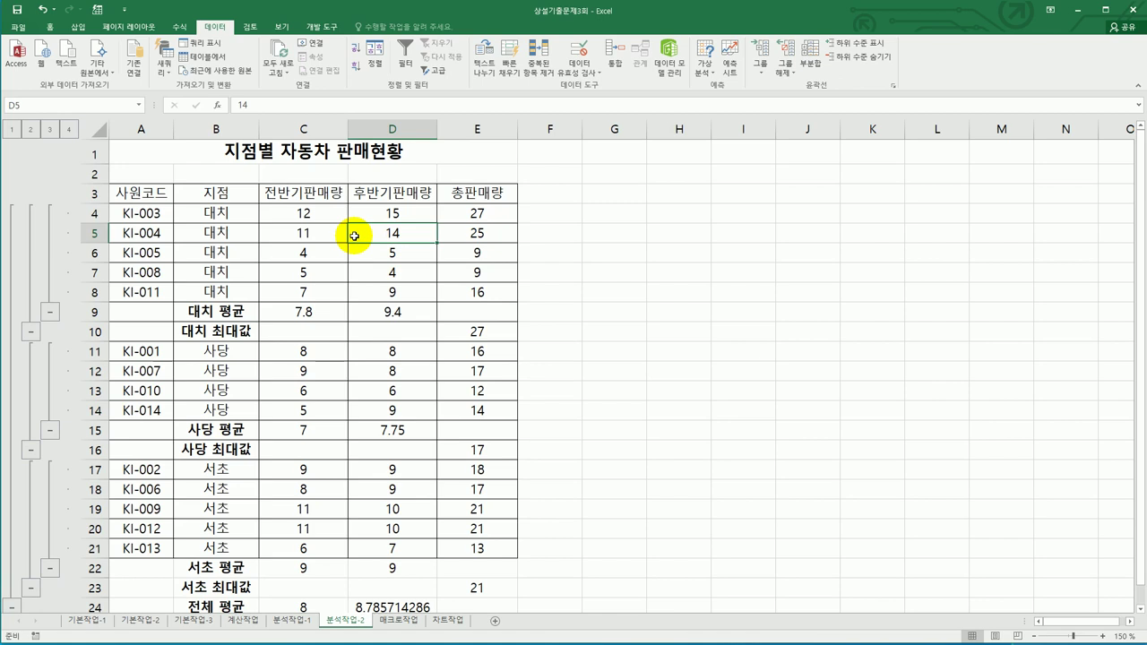
{"action": "scroll", "coordinate": [355, 236], "scroll_direction": "down", "scroll_amount": 3}
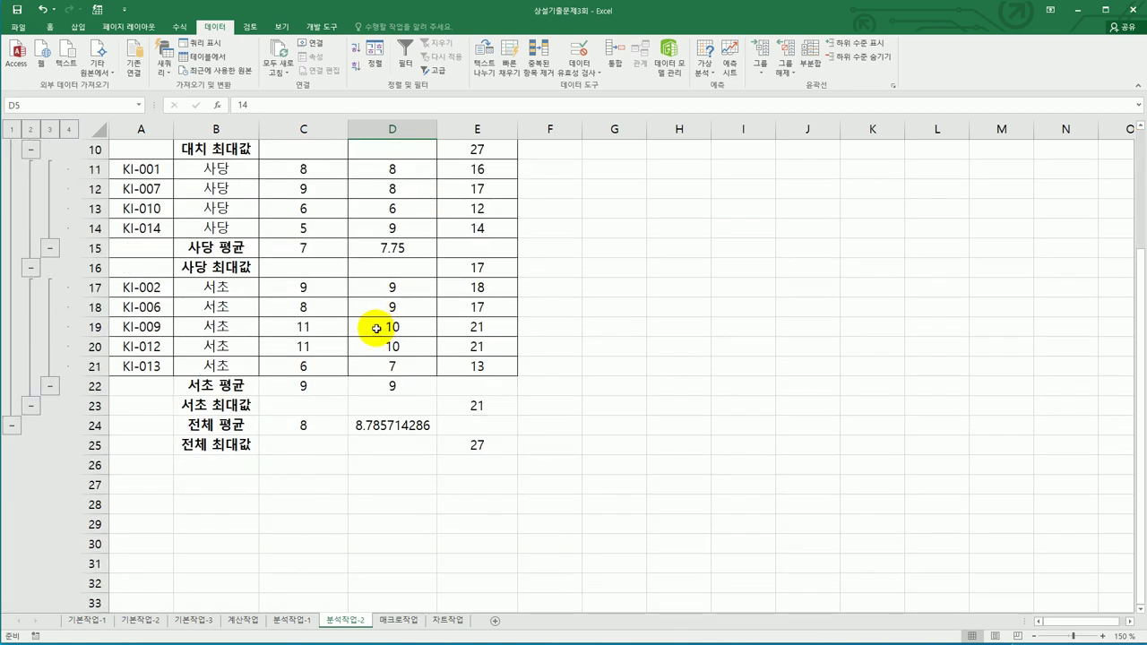
{"action": "scroll", "coordinate": [378, 328], "scroll_direction": "up", "scroll_amount": 2}
{"action": "scroll", "coordinate": [269, 296], "scroll_direction": "up", "scroll_amount": 1}
- Format range A3:E25 as a table with headers, using the sixth 밝게 style, the banded blue one
{"action": "left_click_drag", "start_coordinate": [154, 188], "coordinate": [463, 583]}
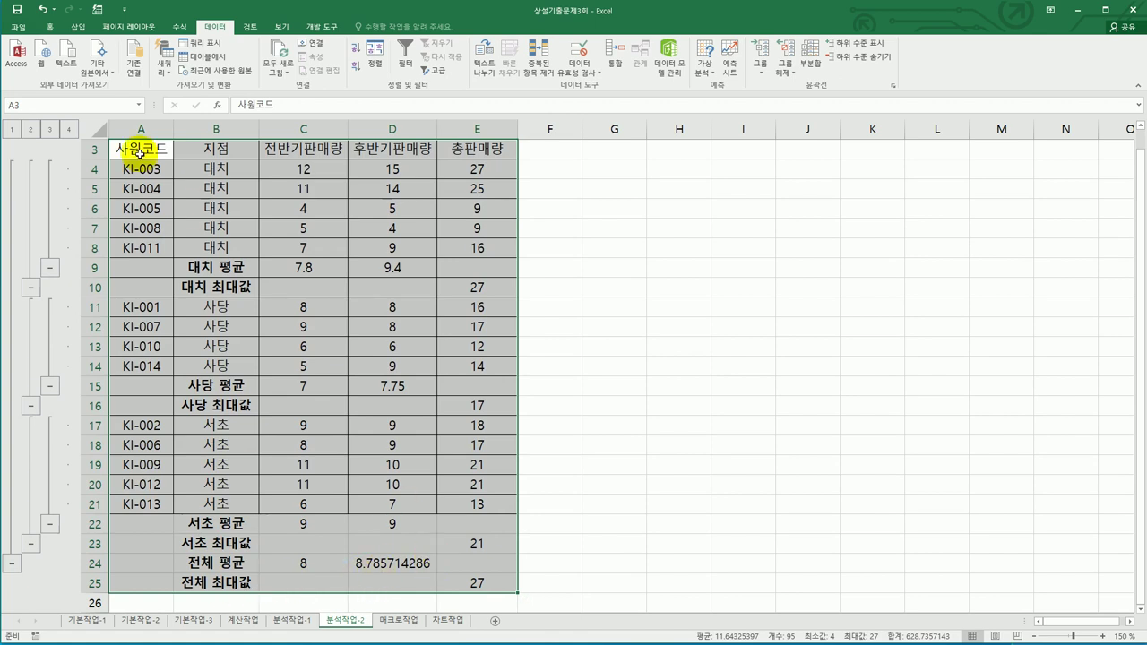
{"action": "left_click", "coordinate": [49, 26]}
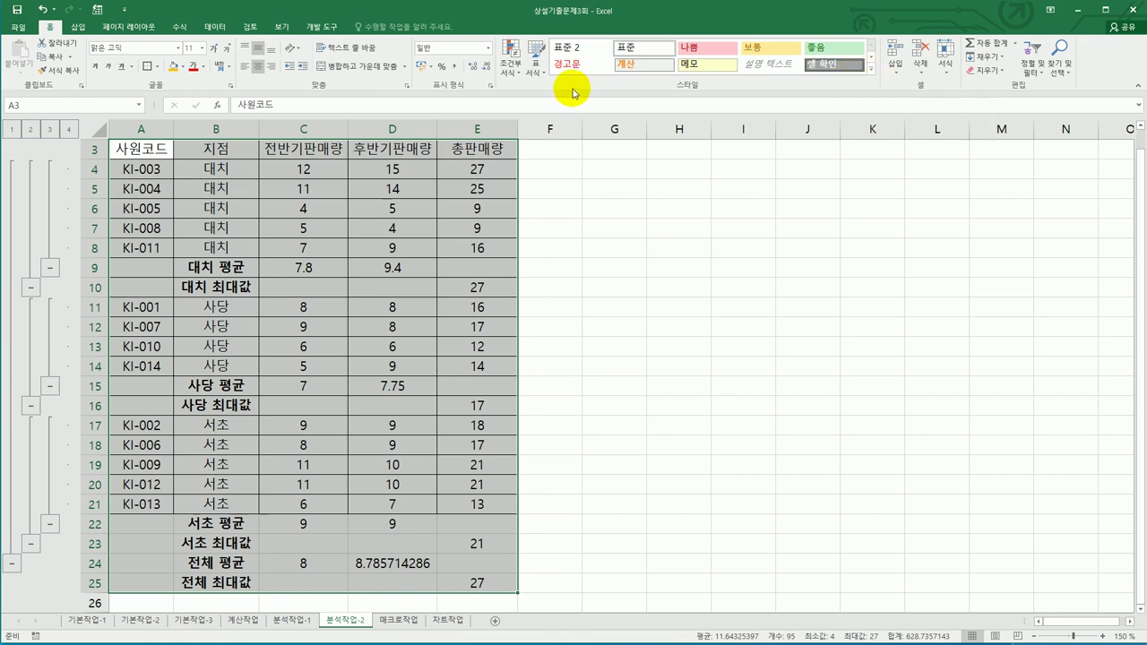
{"action": "left_click", "coordinate": [539, 74]}
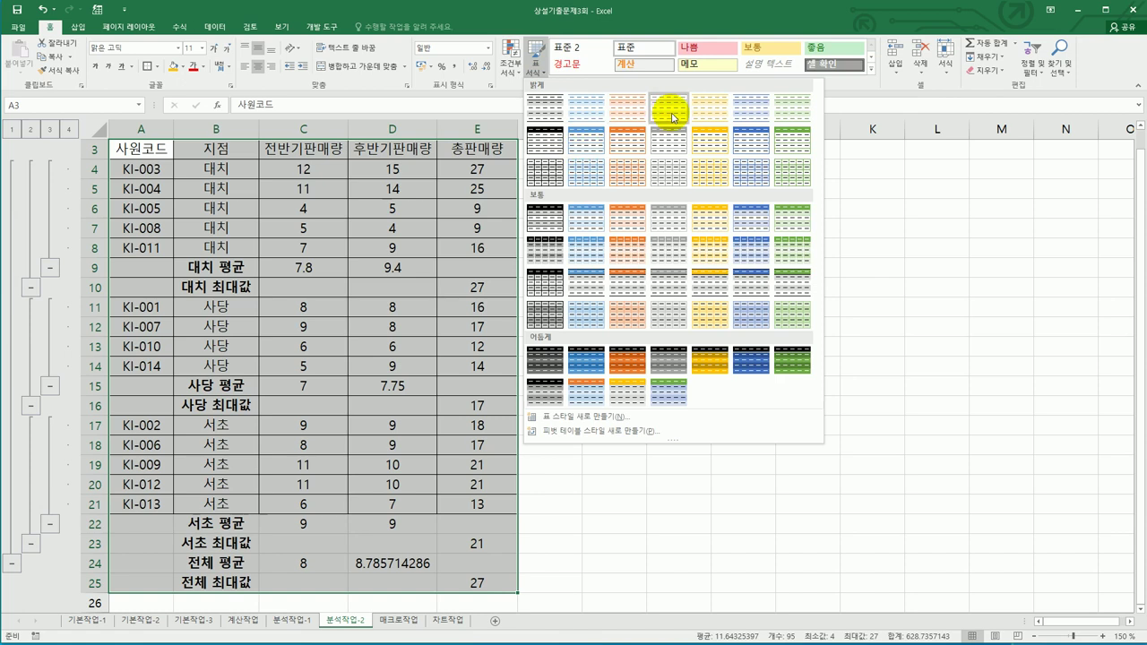
{"action": "left_click", "coordinate": [751, 115]}
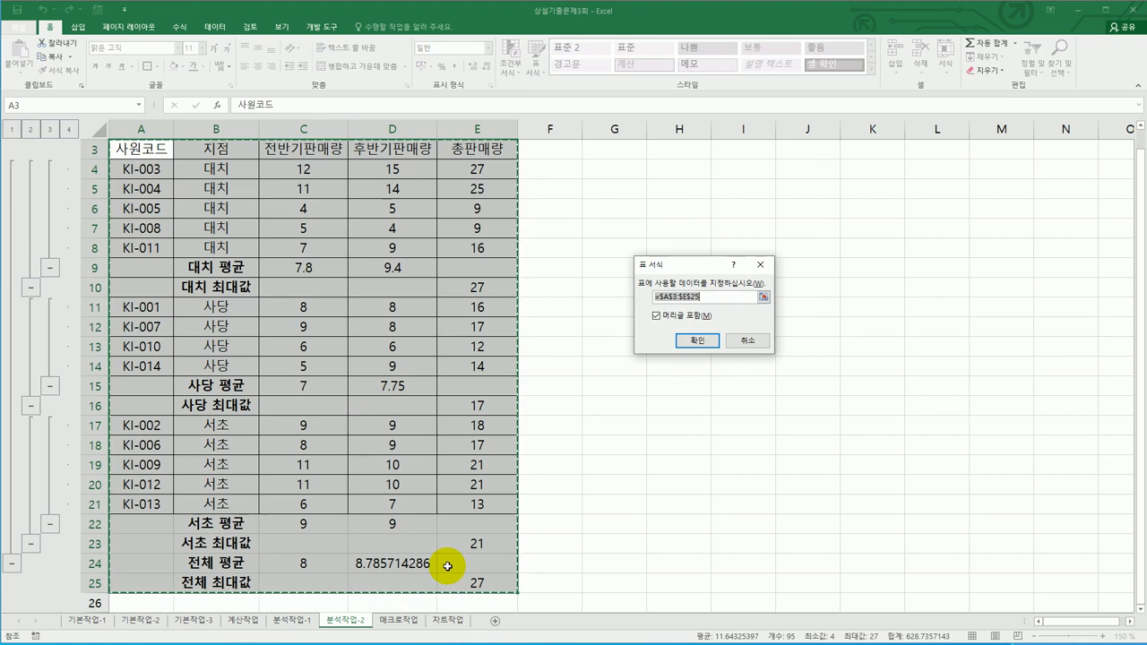
{"action": "left_click", "coordinate": [697, 342]}
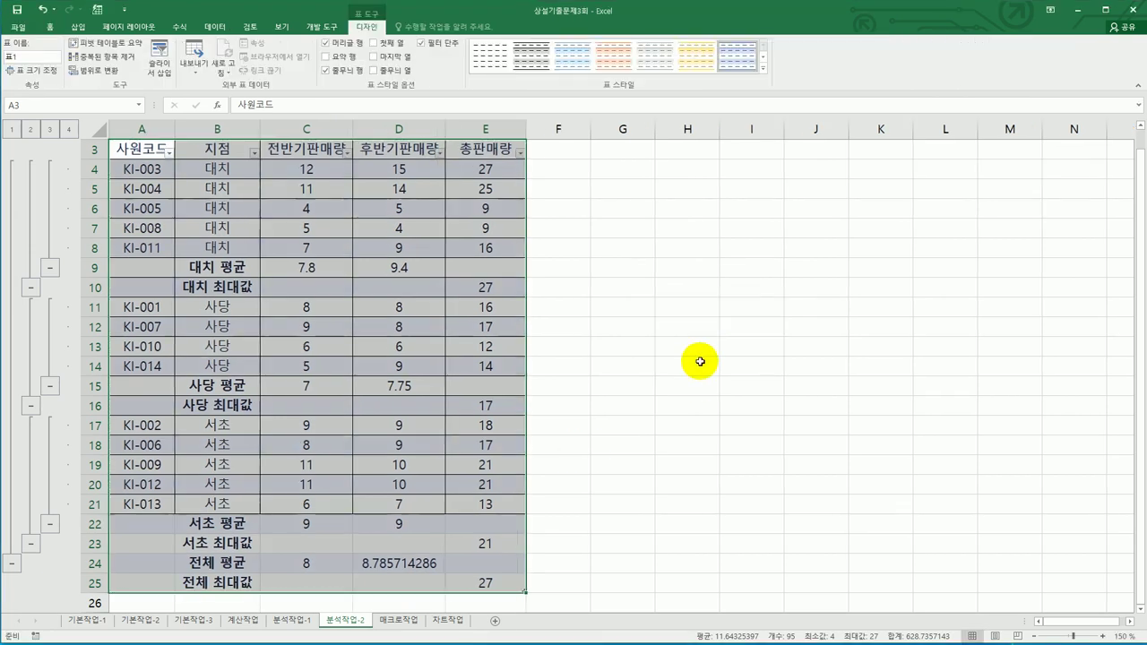
{"action": "left_click", "coordinate": [704, 404]}
{"action": "scroll", "coordinate": [667, 420], "scroll_direction": "up", "scroll_amount": 1}
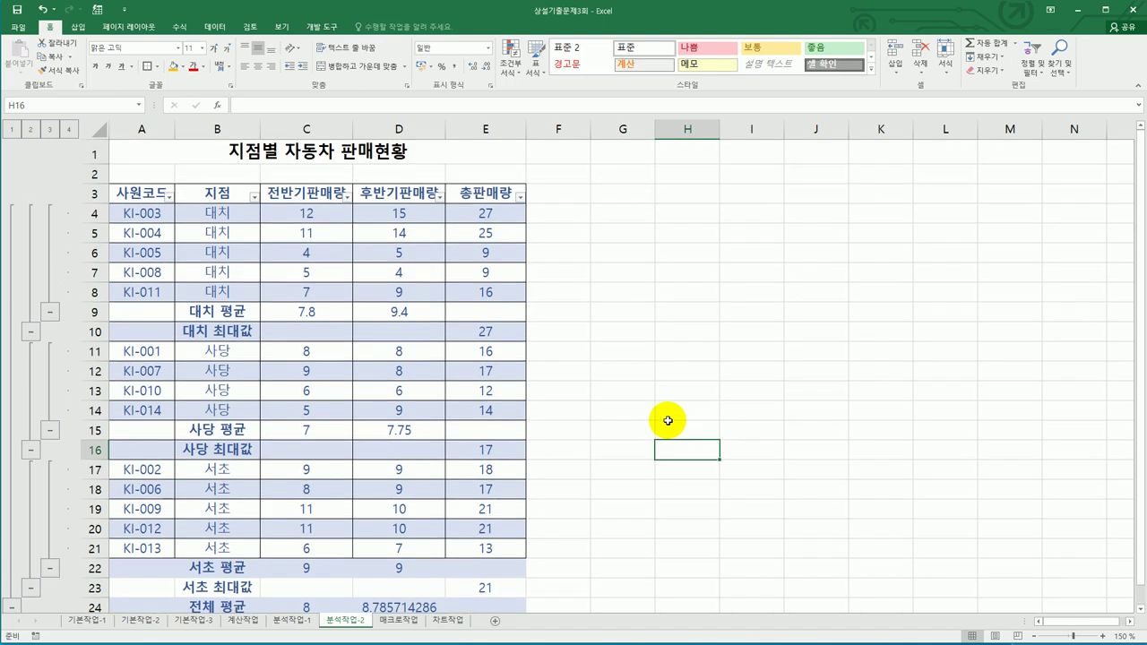
{"action": "left_click", "coordinate": [237, 310]}
{"action": "left_click", "coordinate": [235, 330]}
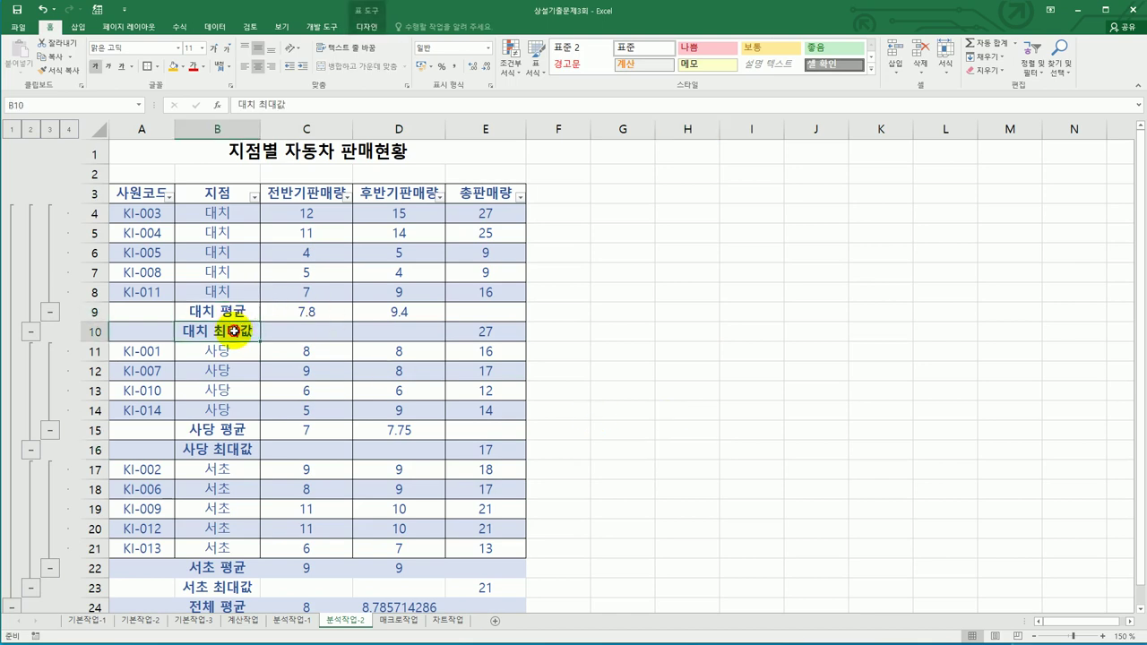
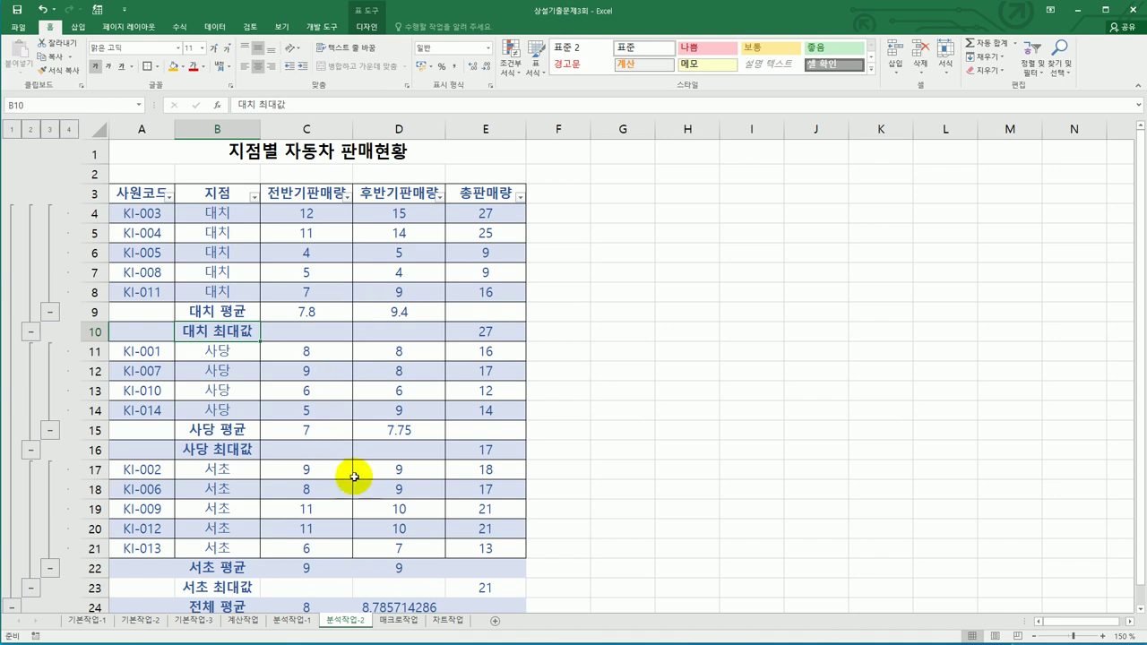
{"action": "left_click", "coordinate": [305, 622]}
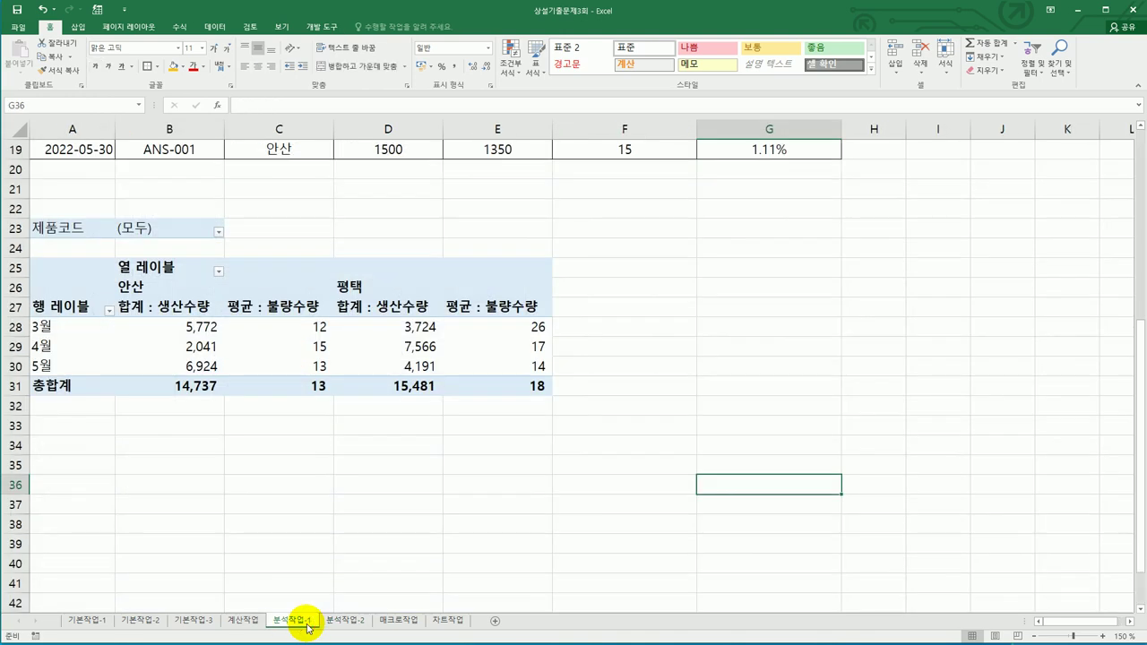
{"action": "left_click", "coordinate": [333, 622]}
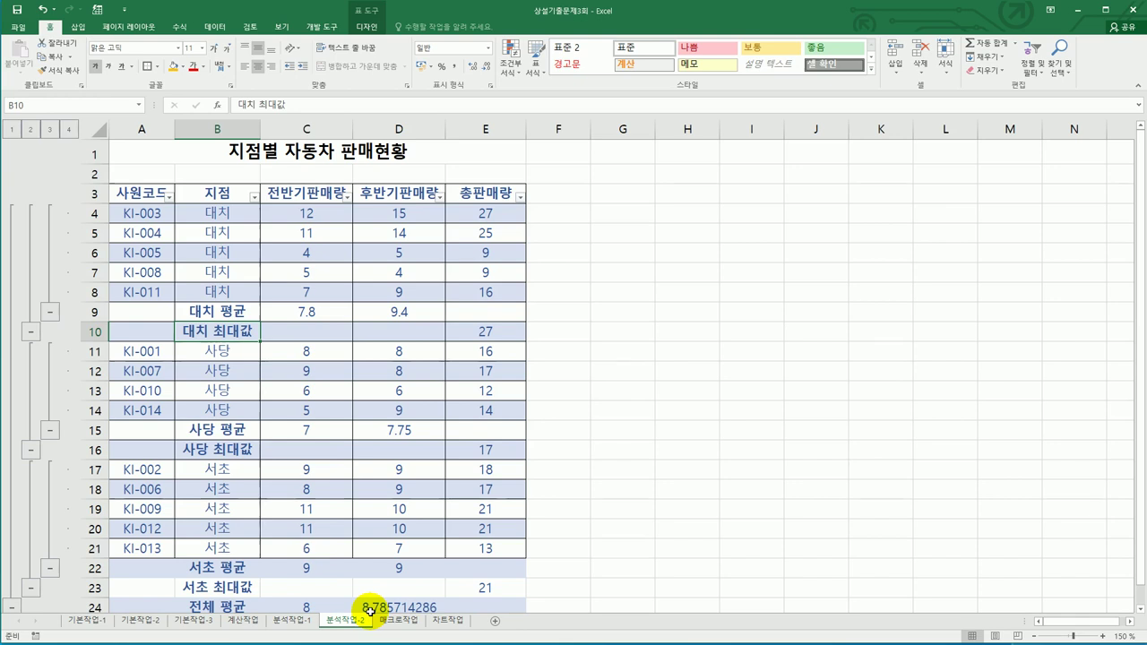
- On the 매크로작업 sheet, draw a form-control button covering cells B15:C16
{"action": "left_click", "coordinate": [398, 621]}
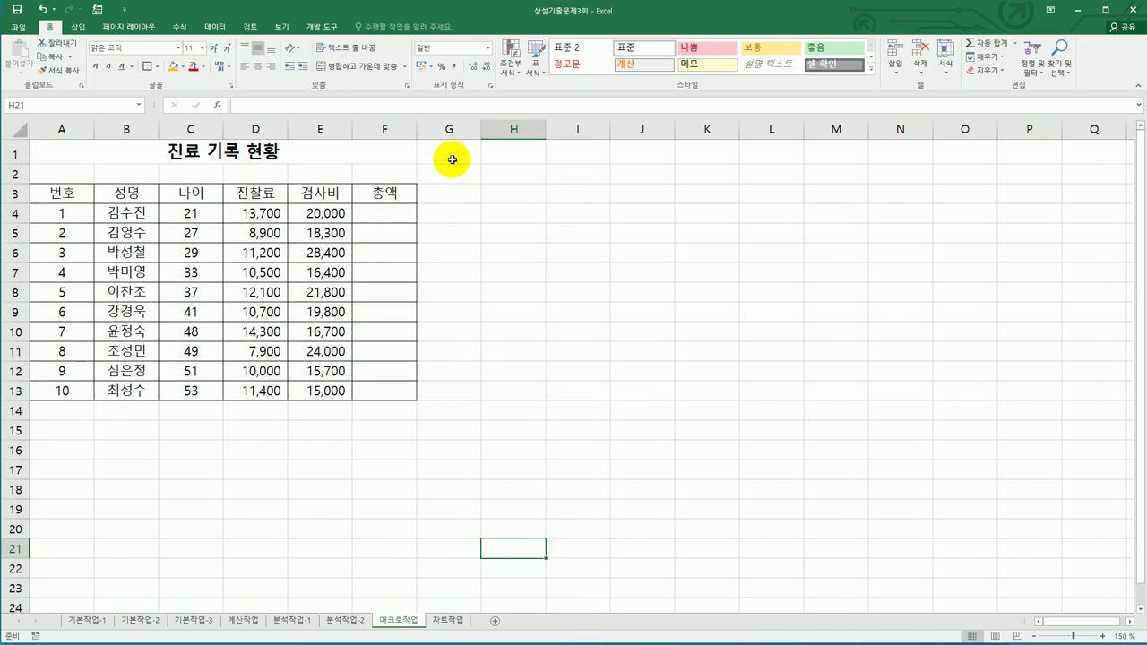
{"action": "left_click", "coordinate": [308, 27]}
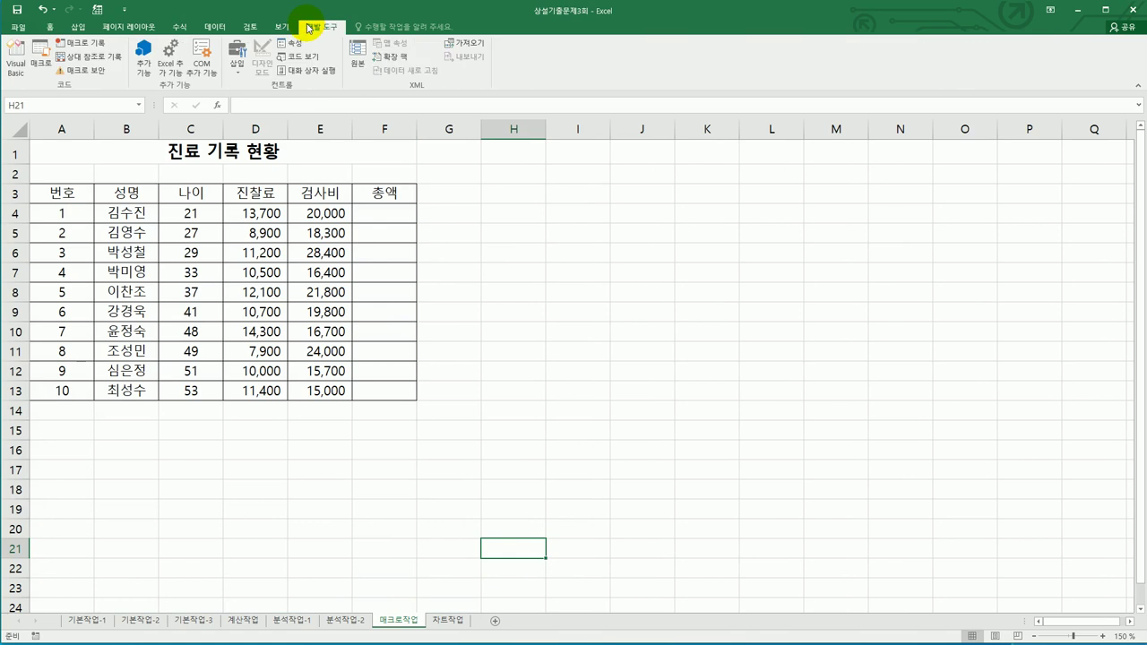
{"action": "left_click", "coordinate": [236, 69]}
{"action": "left_click", "coordinate": [230, 101]}
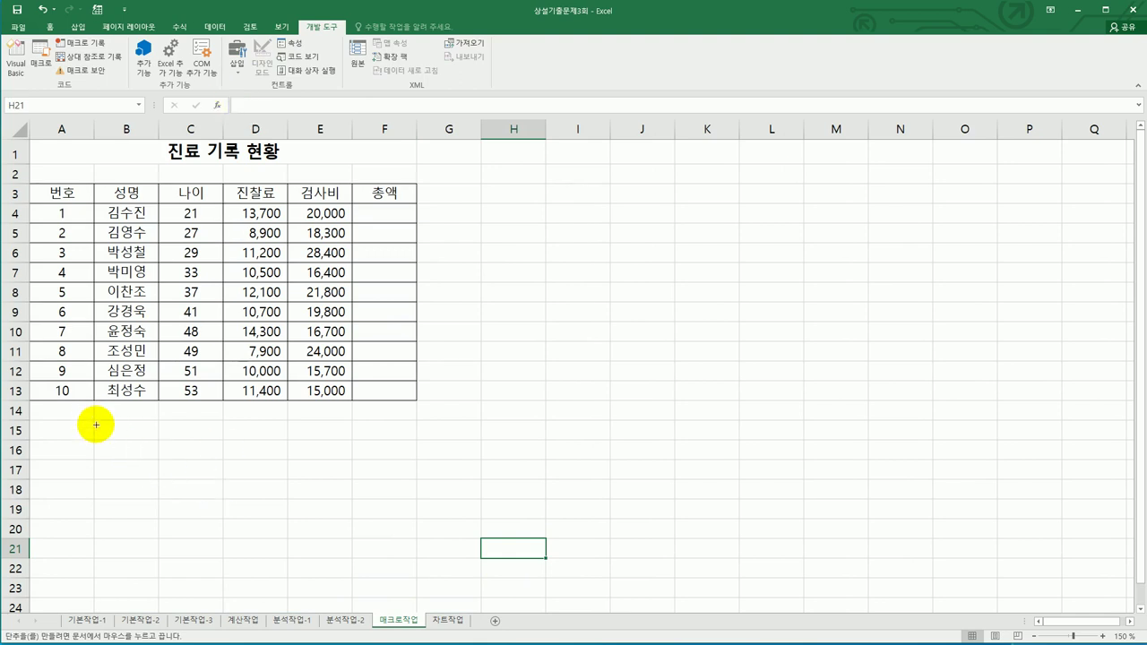
{"action": "left_click_drag", "start_coordinate": [94, 420], "coordinate": [200, 462]}
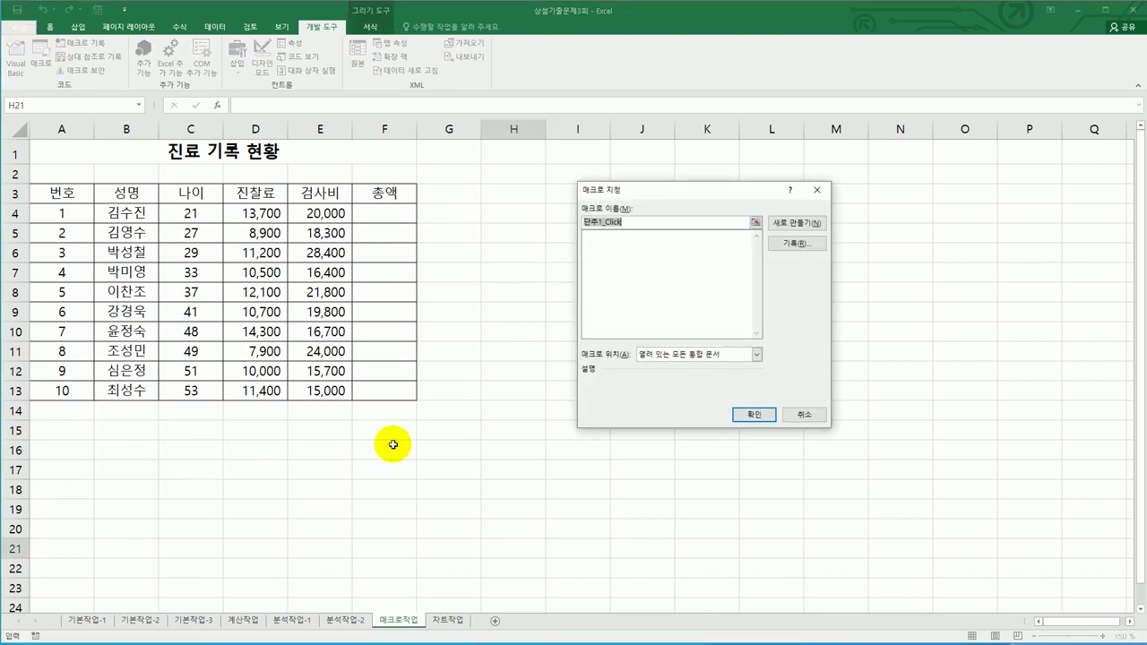
- Name the button's macro 총액 and start recording it in the current workbook
{"action": "type", "text": "chㅗㅇㅇ"}
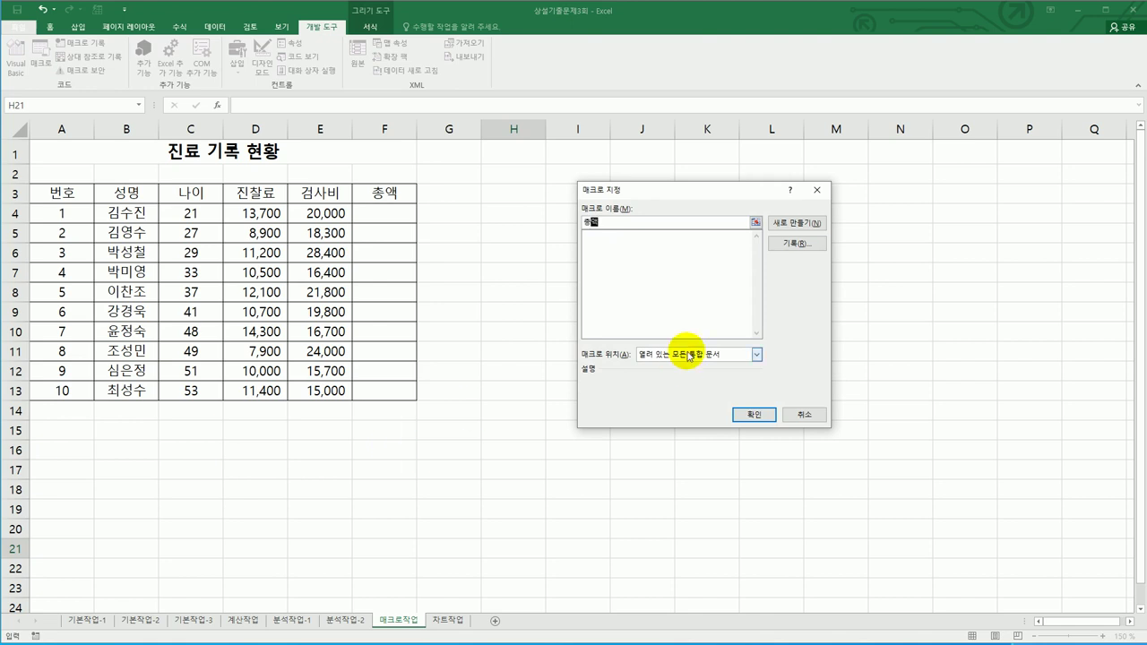
{"action": "left_click", "coordinate": [789, 243]}
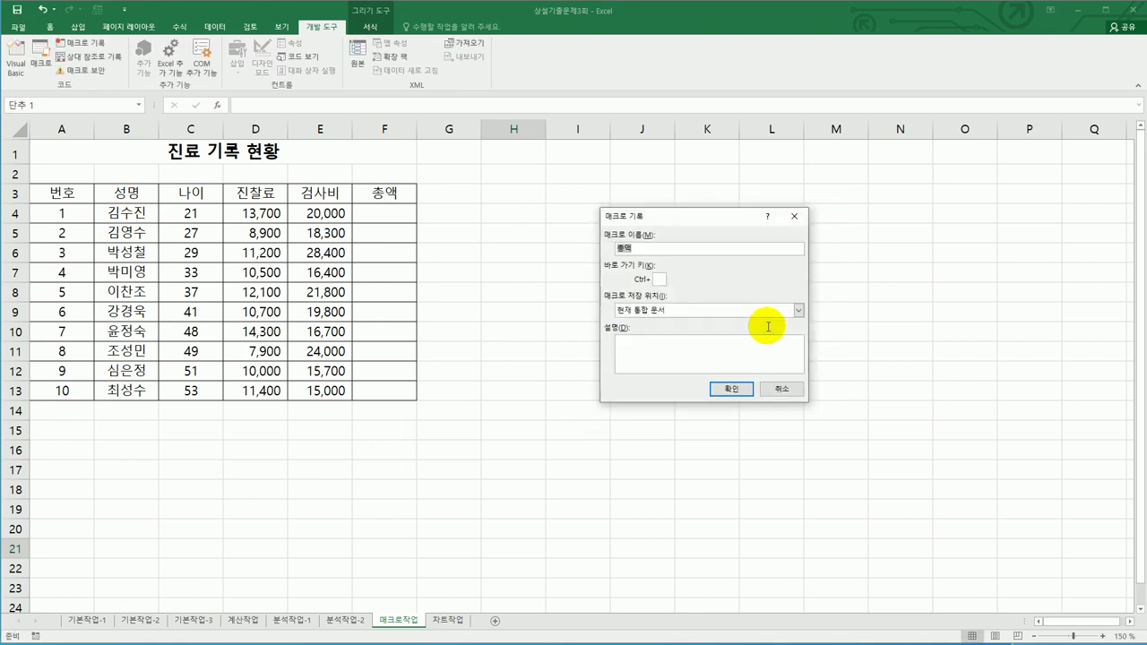
{"action": "left_click", "coordinate": [733, 389]}
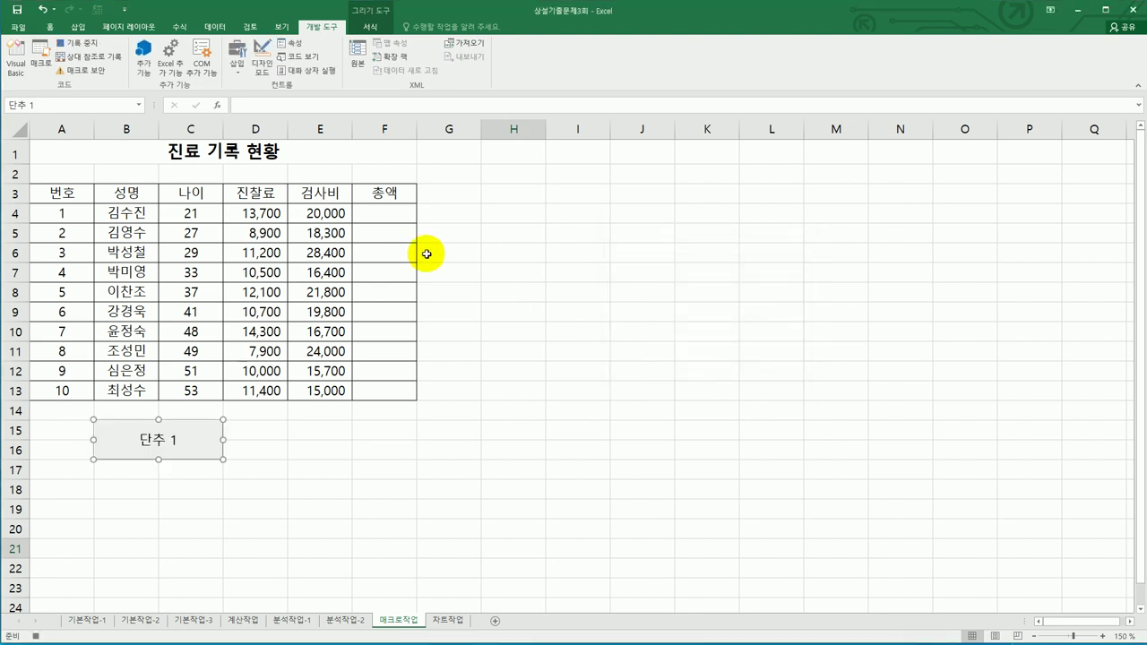
- Enter =D4+E4 in F4, fill it down to F13, and stop recording the 총액 macro
{"action": "left_click", "coordinate": [390, 217]}
{"action": "type", "text": "="}
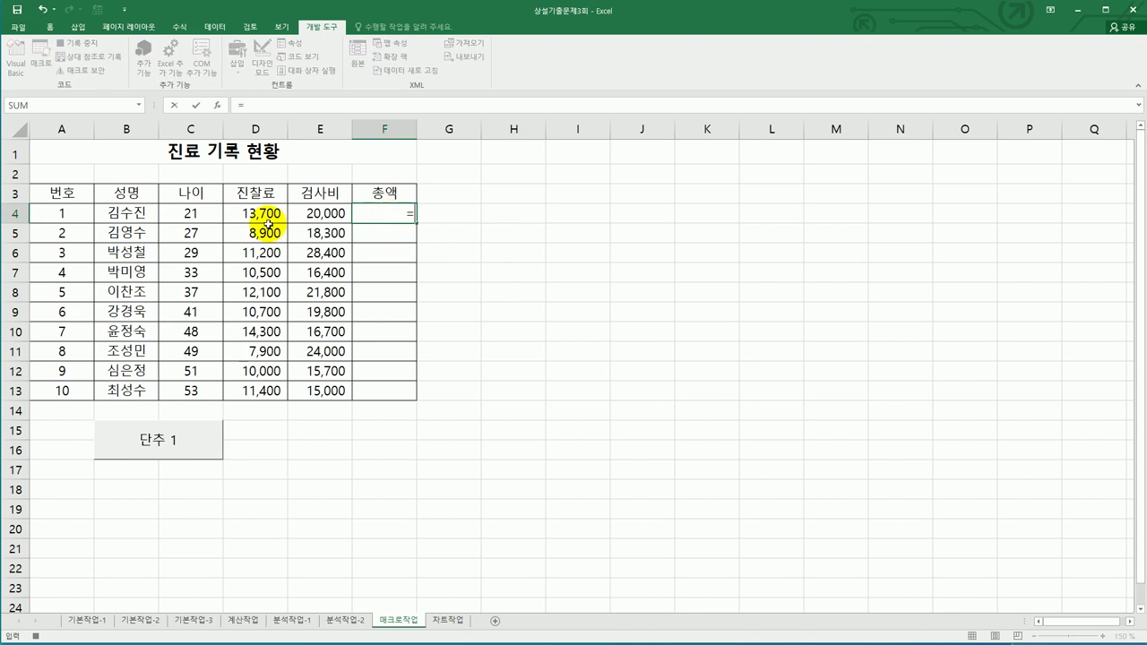
{"action": "left_click", "coordinate": [269, 212]}
{"action": "type", "text": "+"}
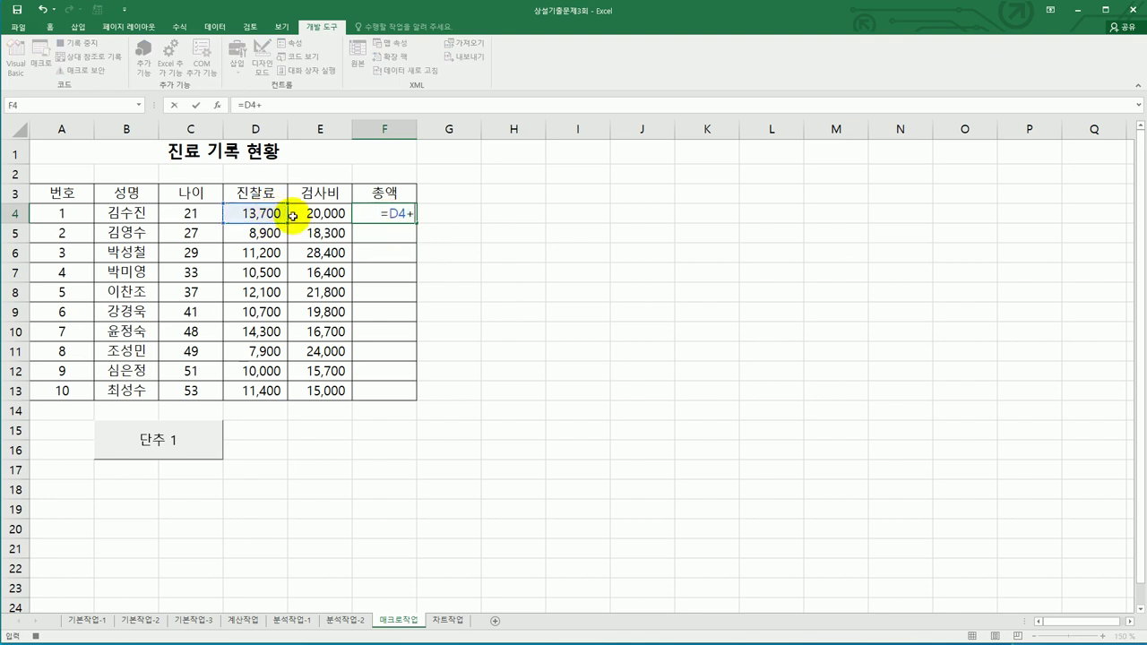
{"action": "left_click", "coordinate": [315, 215]}
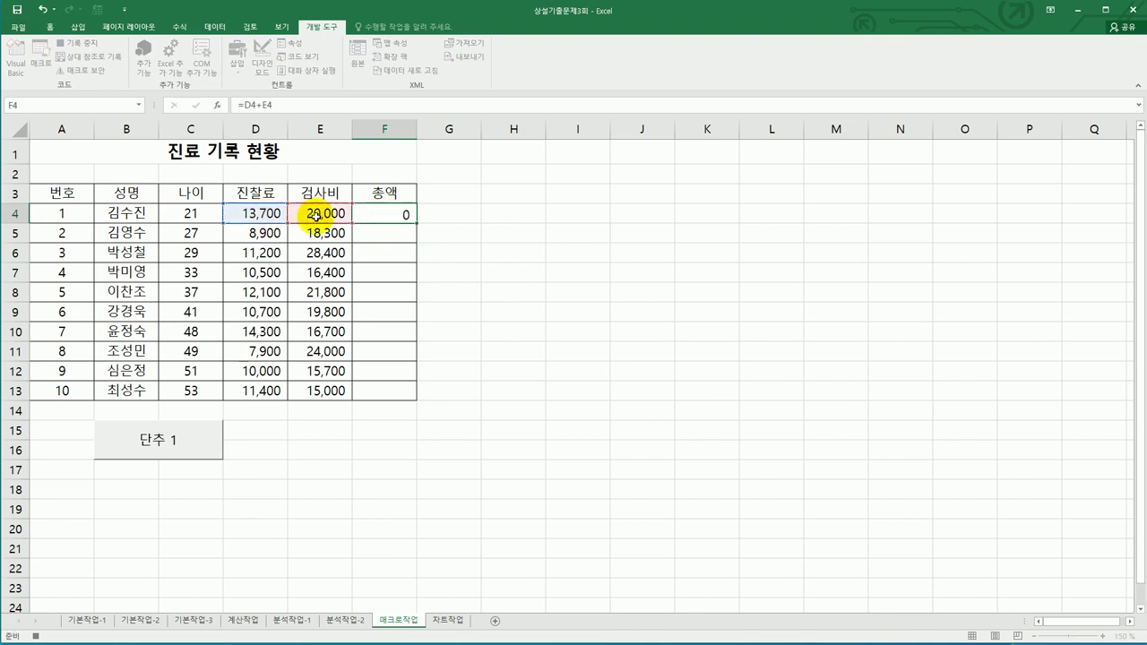
{"action": "key", "text": "Return"}
{"action": "left_click", "coordinate": [410, 215]}
{"action": "left_click_drag", "start_coordinate": [412, 296], "coordinate": [395, 394]}
{"action": "left_click", "coordinate": [392, 391]}
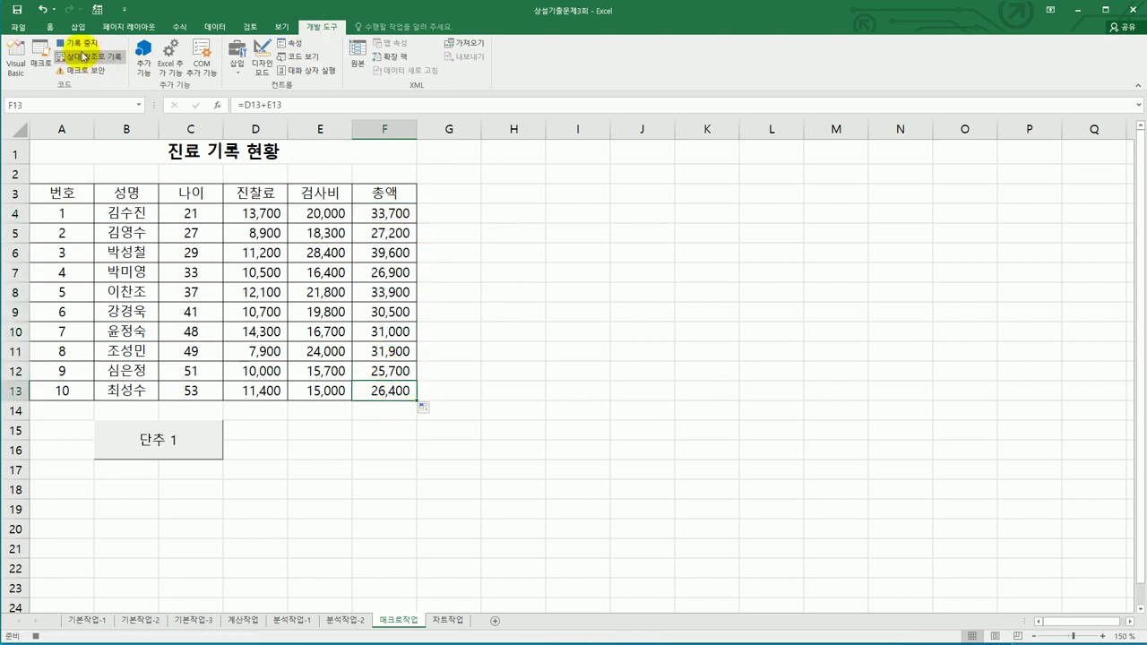
{"action": "left_click", "coordinate": [80, 43]}
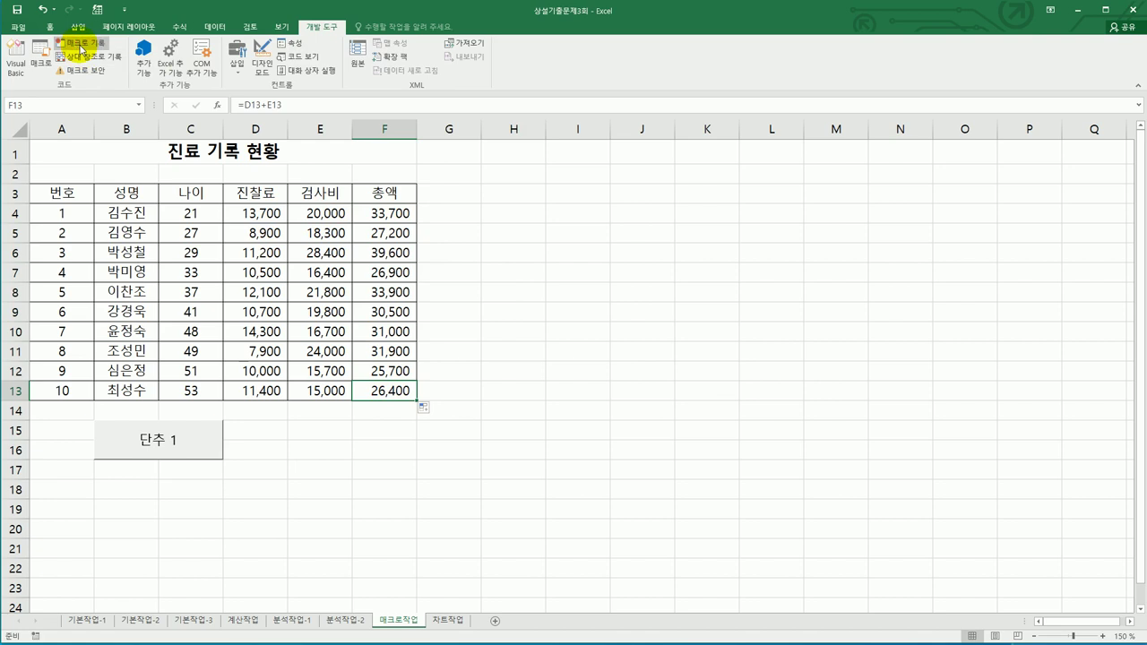
- Change the button's label to 총액
{"action": "right_click", "coordinate": [186, 450]}
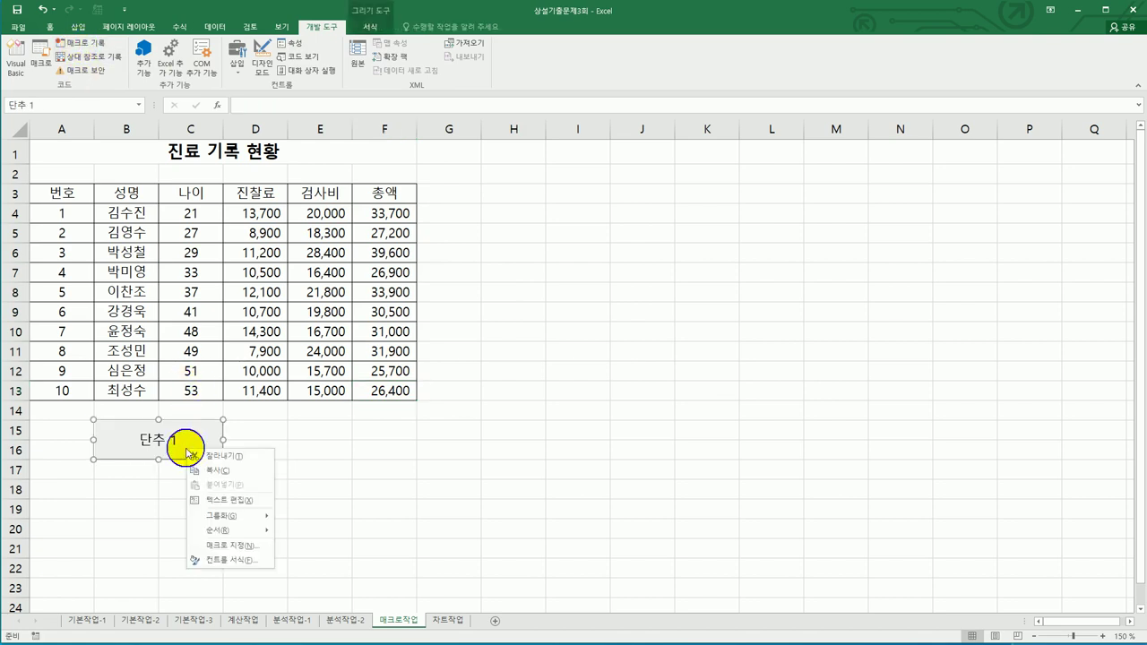
{"action": "left_click", "coordinate": [221, 501]}
{"action": "key", "text": "ctrl+a"}
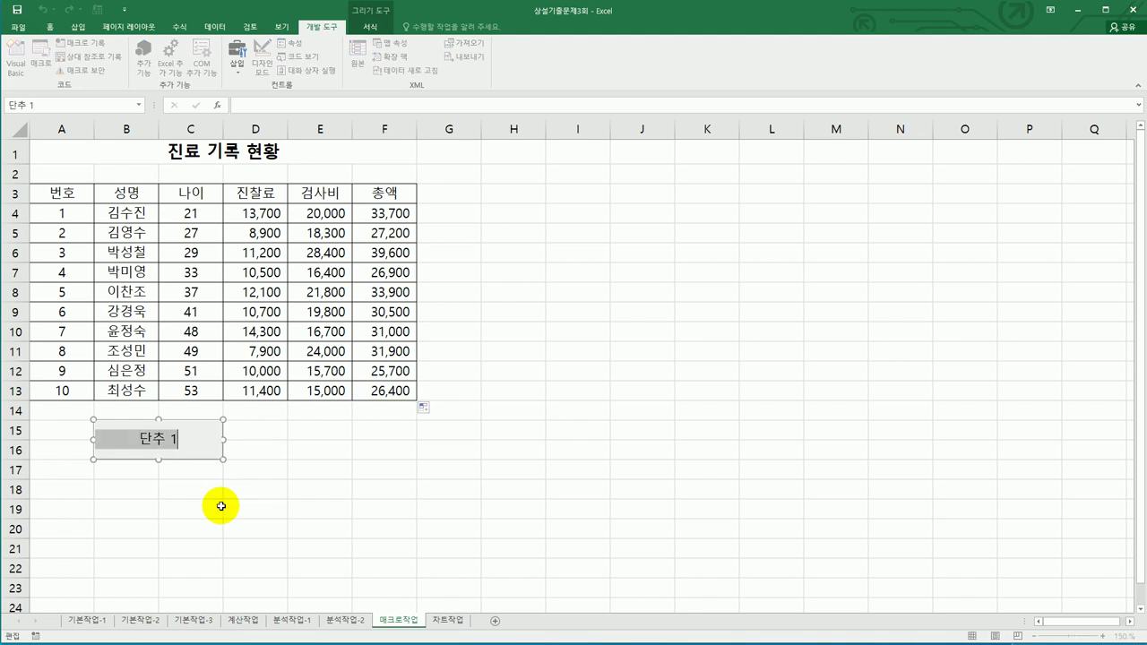
{"action": "type", "text": "총ㅇ"}
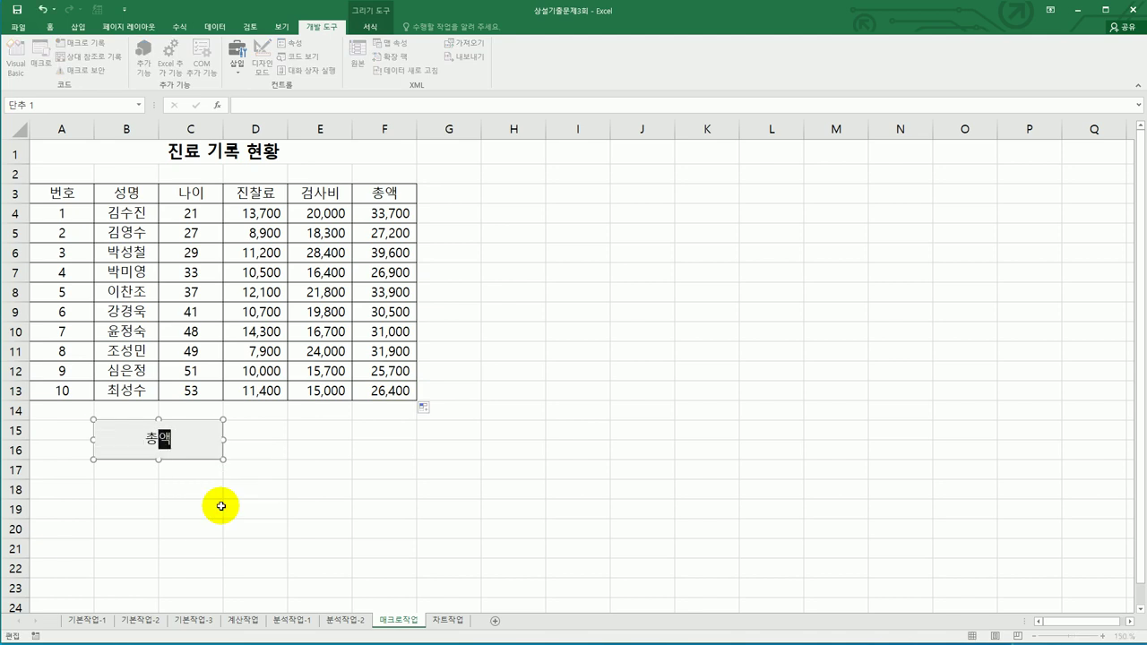
{"action": "left_click", "coordinate": [295, 495]}
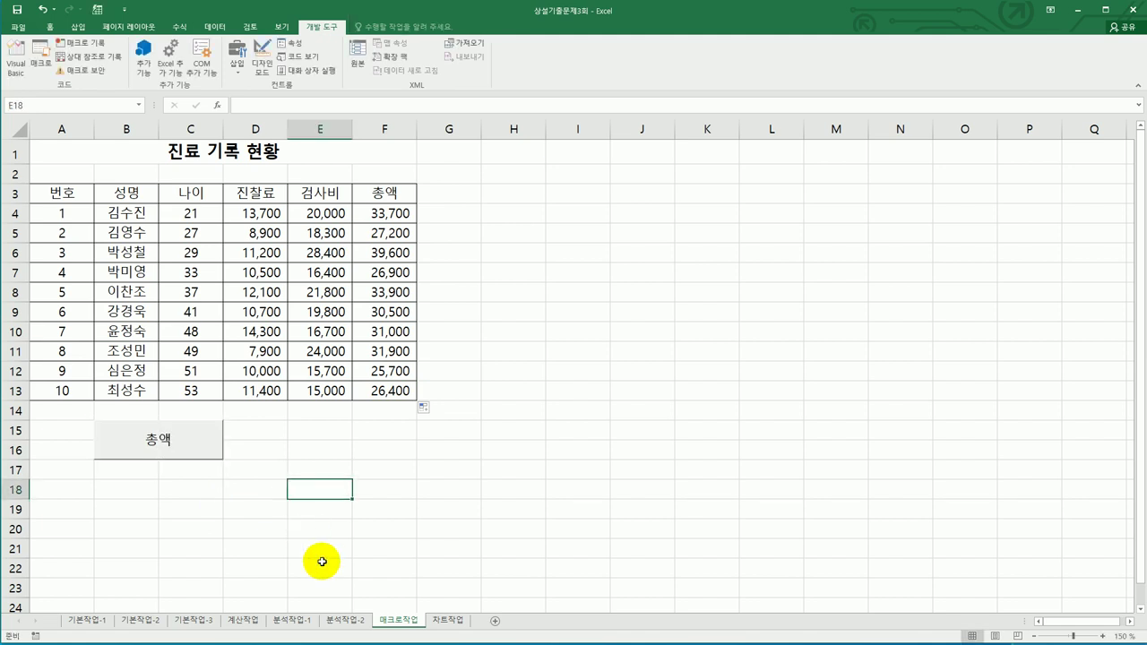
- Draw a bevel (빗면) basic shape covering cells E15:F16
{"action": "left_click", "coordinate": [78, 26]}
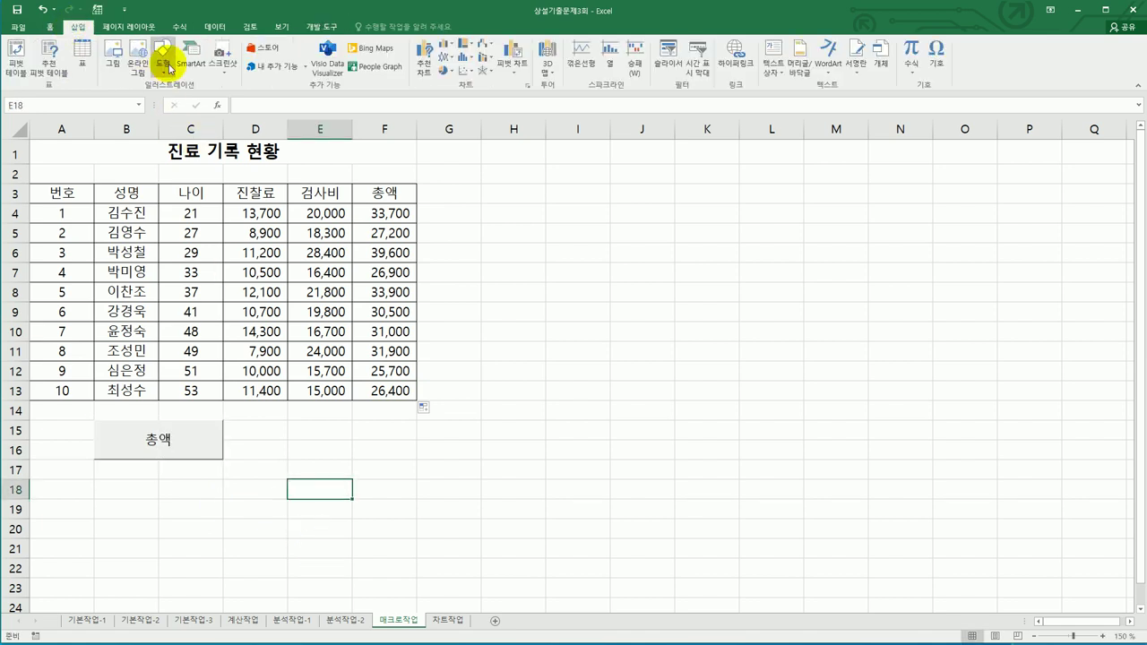
{"action": "left_click", "coordinate": [162, 68]}
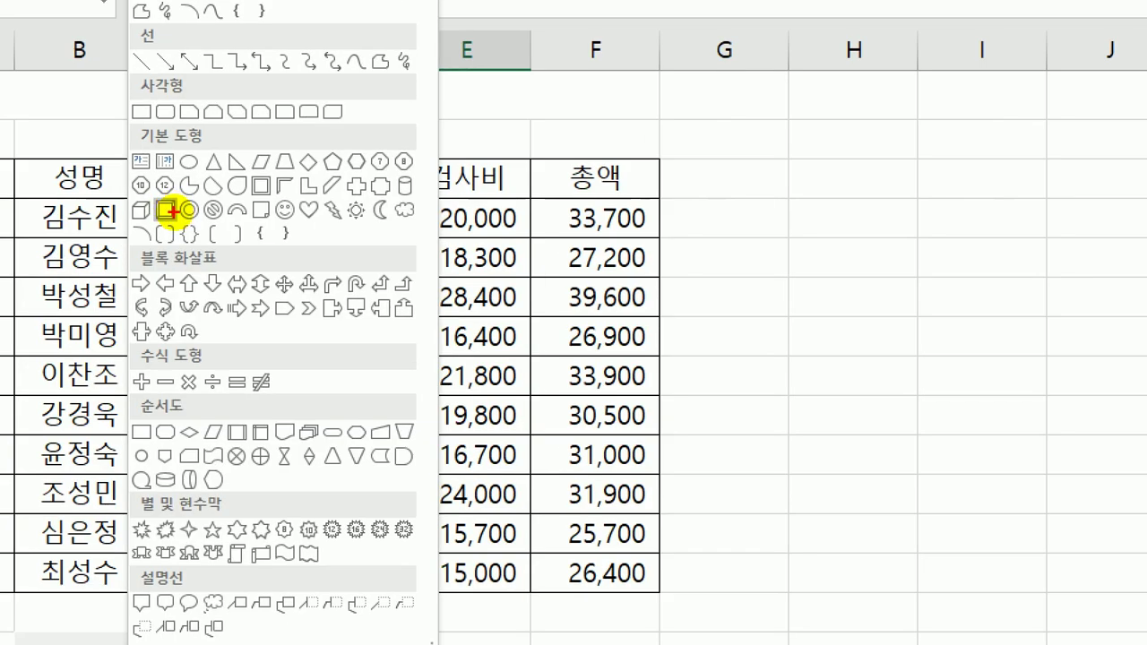
{"action": "mouse_move", "coordinate": [154, 217]}
{"action": "left_mouse_down"}
{"action": "mouse_move", "coordinate": [162, 225]}
{"action": "mouse_move", "coordinate": [167, 197]}
{"action": "mouse_move", "coordinate": [185, 216]}
{"action": "mouse_move", "coordinate": [154, 226]}
{"action": "left_mouse_up"}
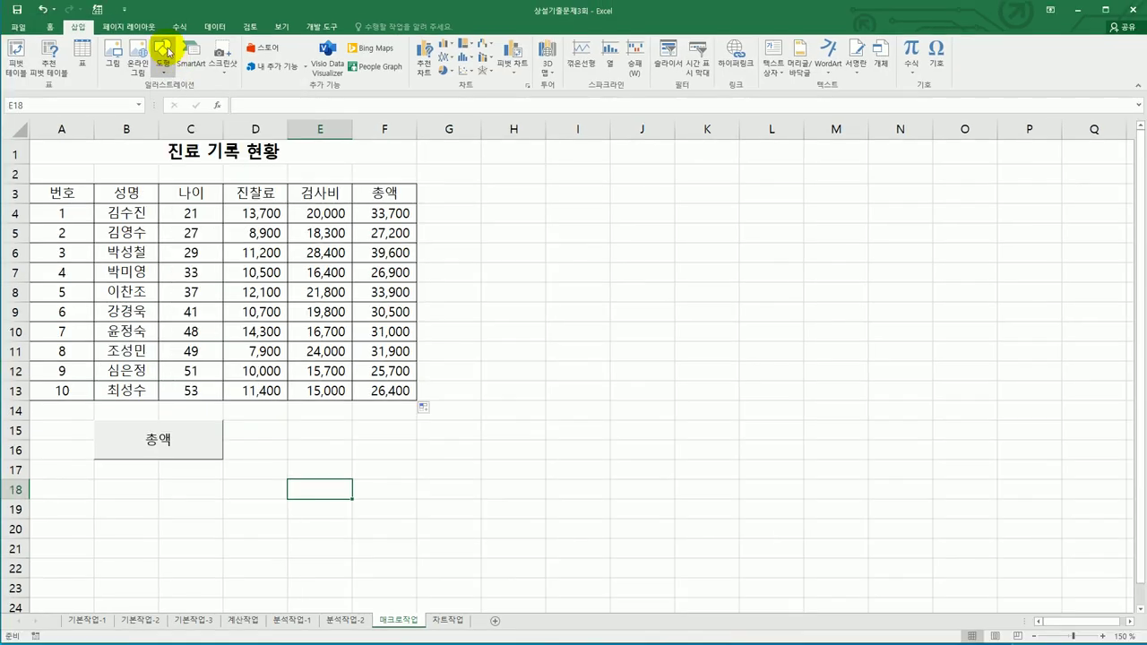
{"action": "left_click", "coordinate": [162, 56]}
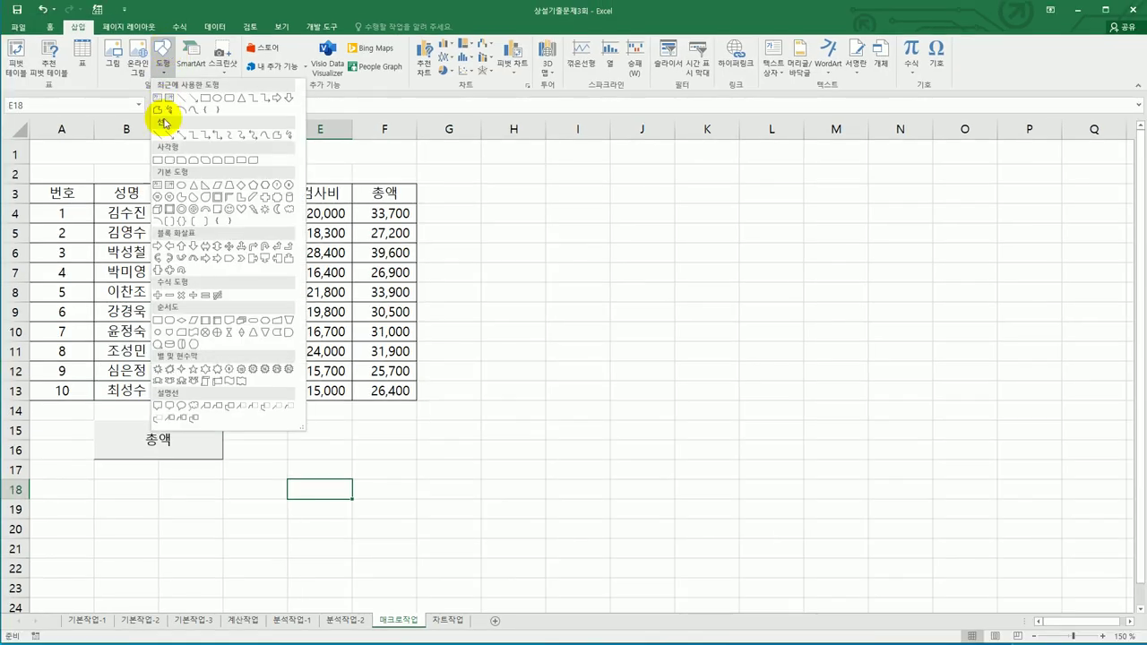
{"action": "left_click", "coordinate": [170, 208]}
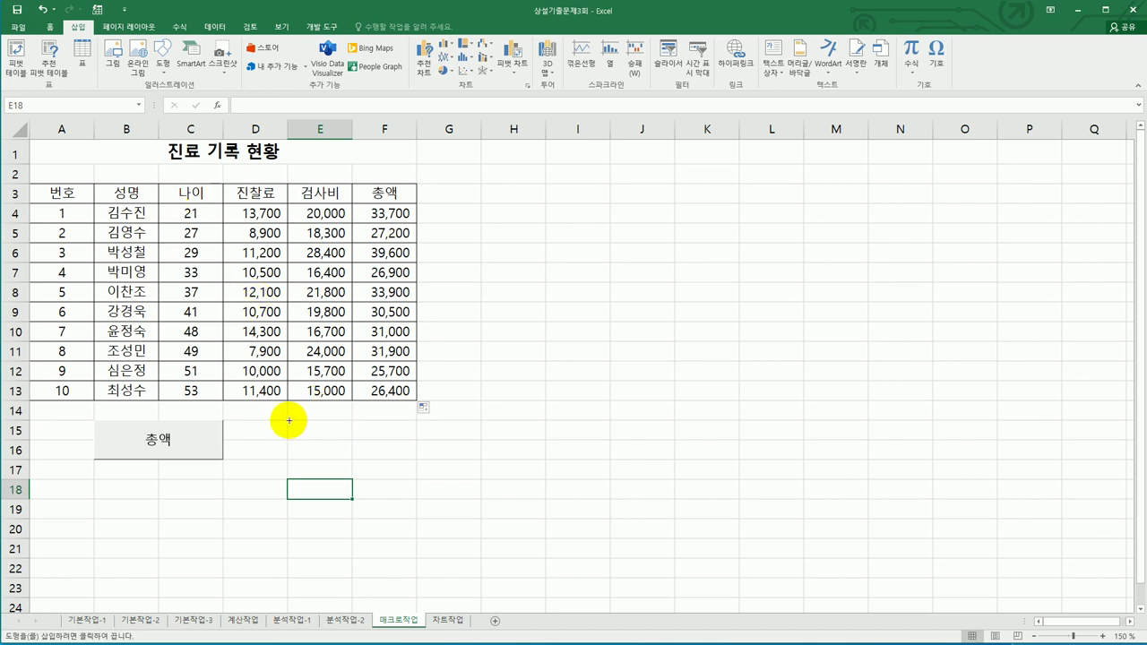
{"action": "left_click_drag", "start_coordinate": [288, 421], "coordinate": [395, 462]}
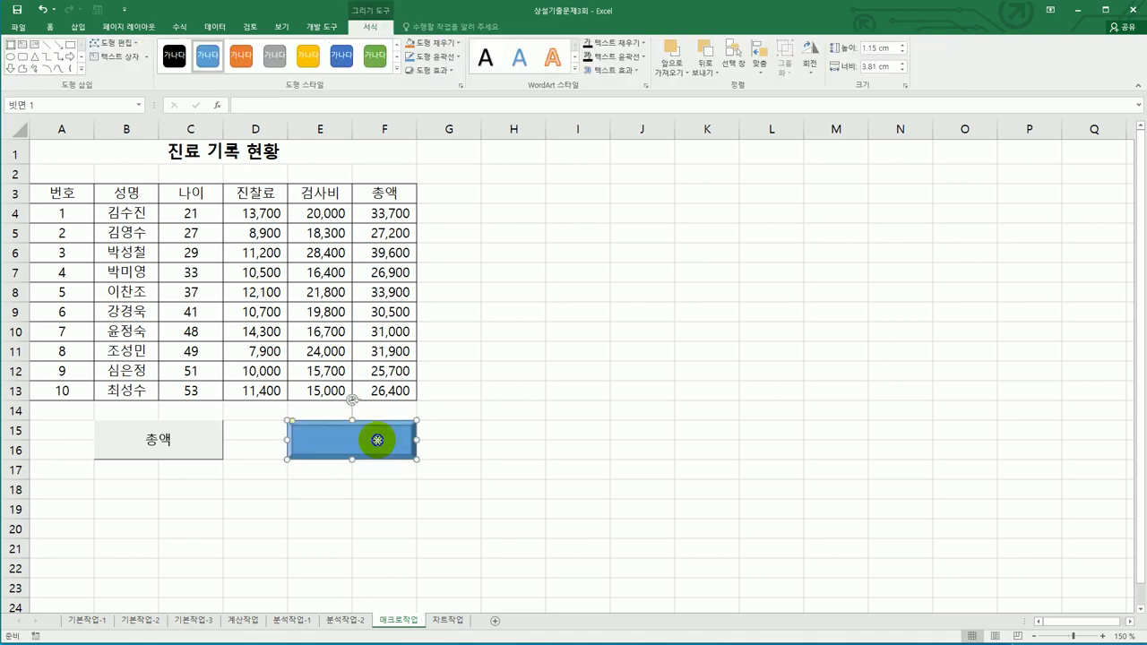
- Assign a new macro named 채우기 to the bevel shape and start recording it in the current workbook
{"action": "right_click", "coordinate": [377, 440]}
{"action": "left_click", "coordinate": [492, 598]}
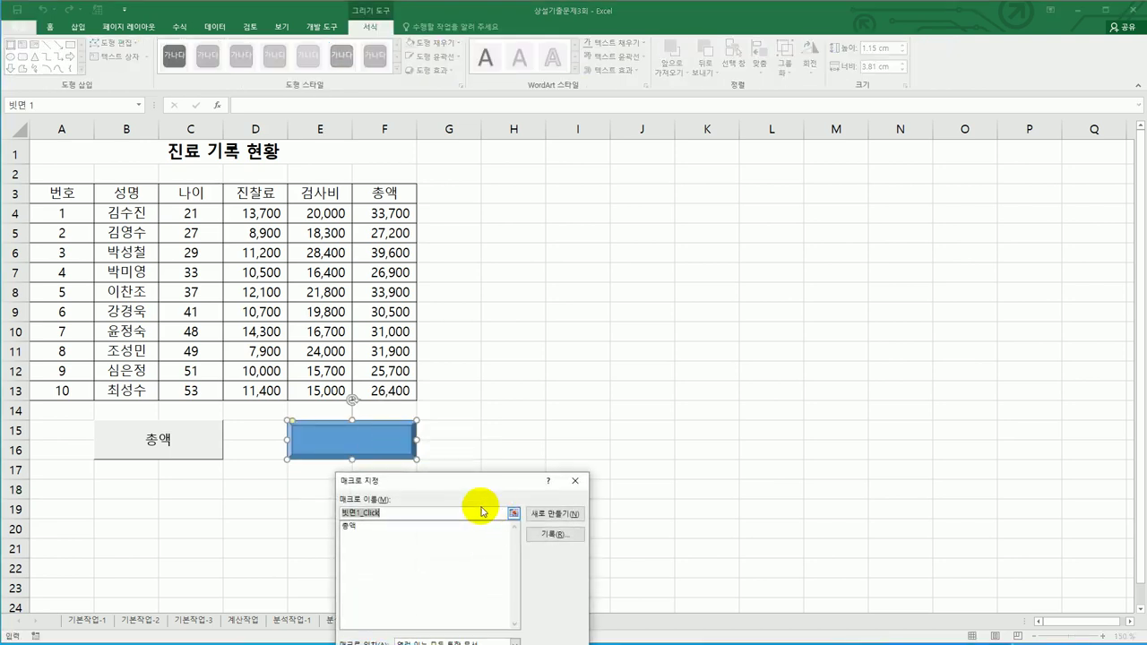
{"action": "left_click_drag", "start_coordinate": [456, 486], "coordinate": [706, 224]}
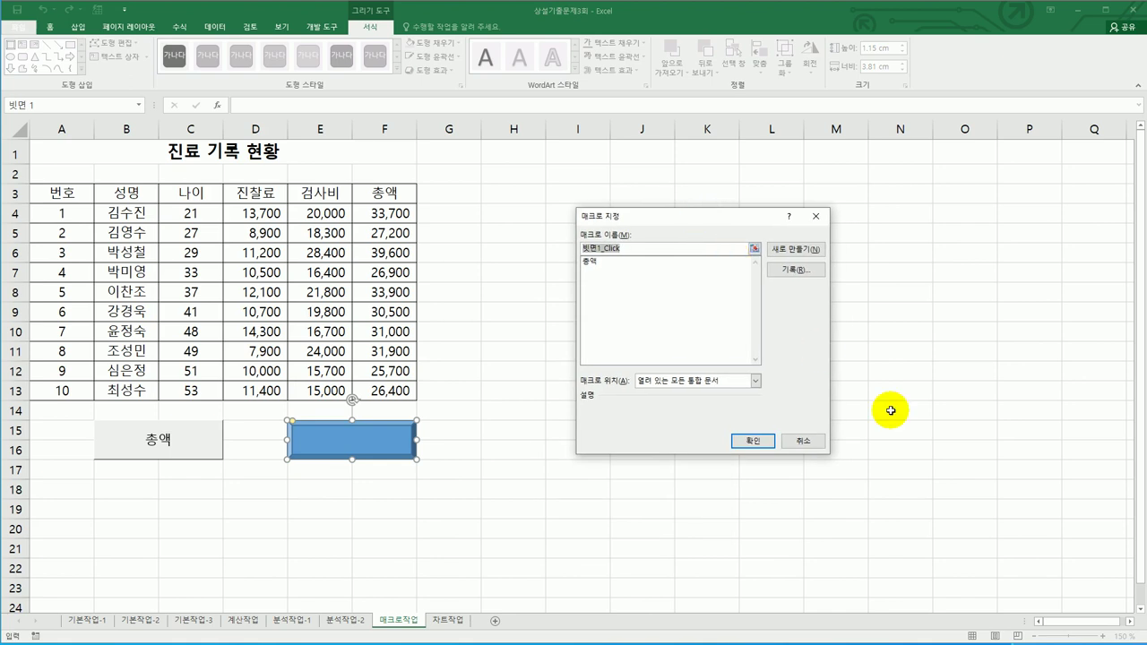
{"action": "type", "text": "ㅊㅐ우기"}
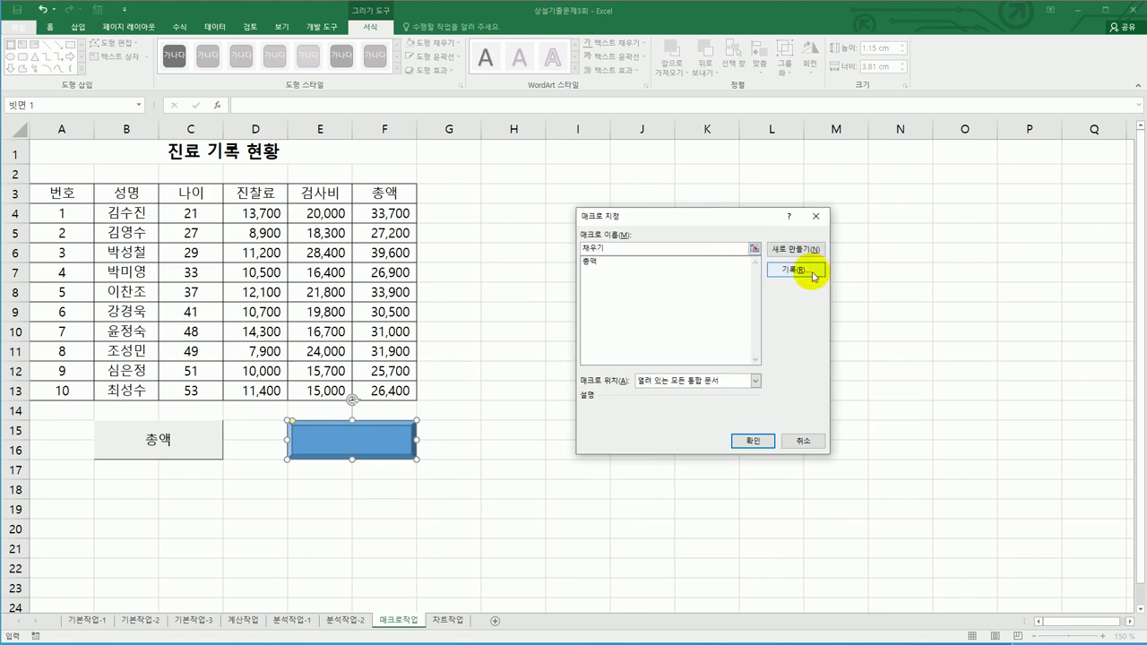
{"action": "left_click", "coordinate": [795, 269]}
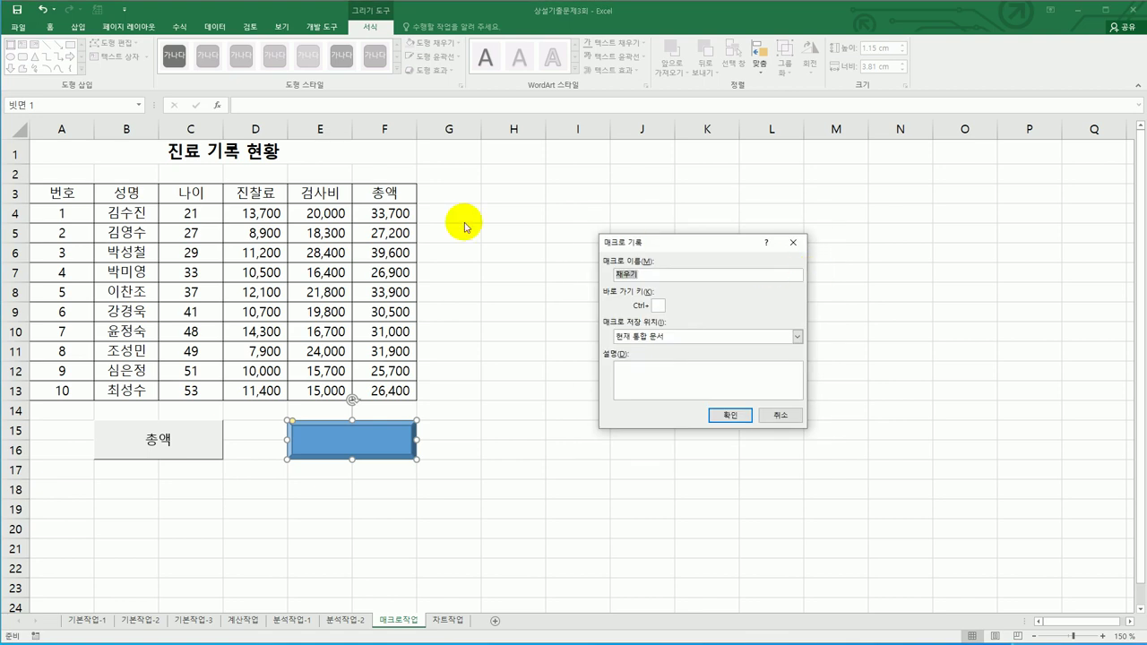
{"action": "left_click", "coordinate": [726, 417]}
- Fill header cells A3:F3 with the standard light blue colour and stop recording the 채우기 macro
{"action": "left_click_drag", "start_coordinate": [72, 193], "coordinate": [373, 193]}
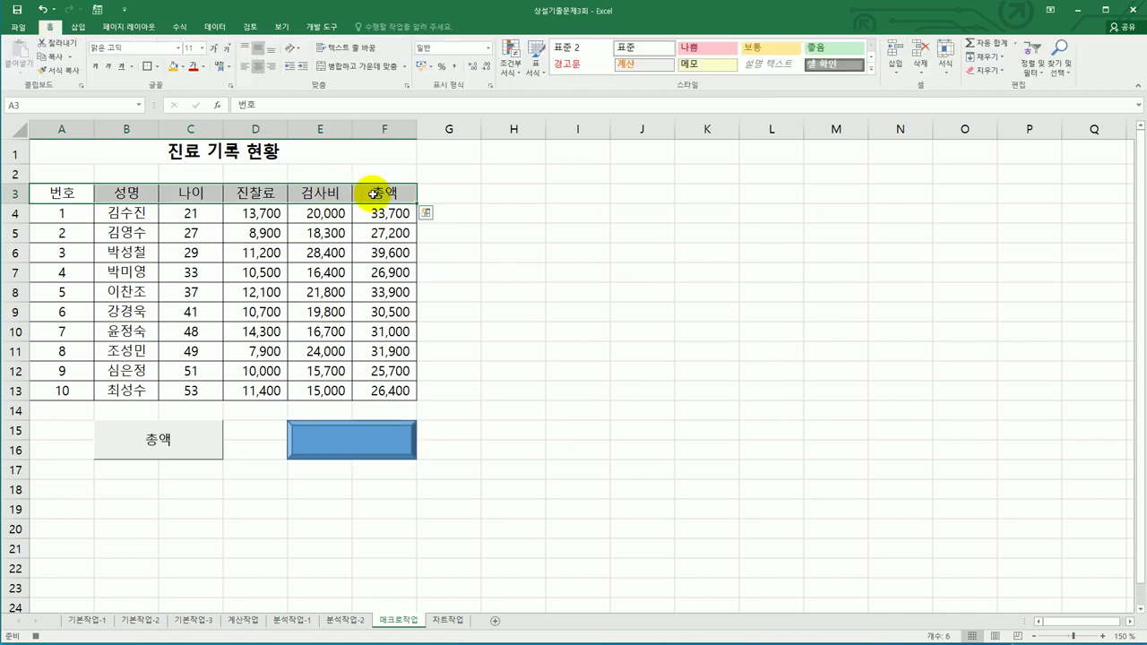
{"action": "left_click", "coordinate": [183, 72]}
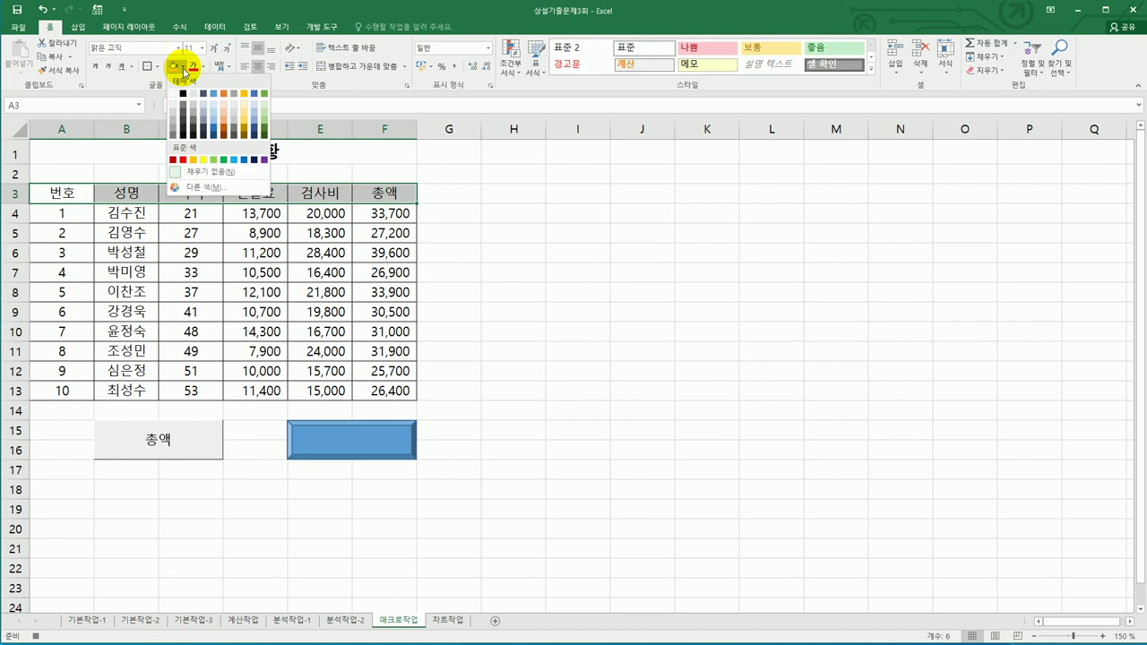
{"action": "left_click", "coordinate": [233, 159]}
{"action": "left_click", "coordinate": [368, 193]}
{"action": "left_click", "coordinate": [368, 193]}
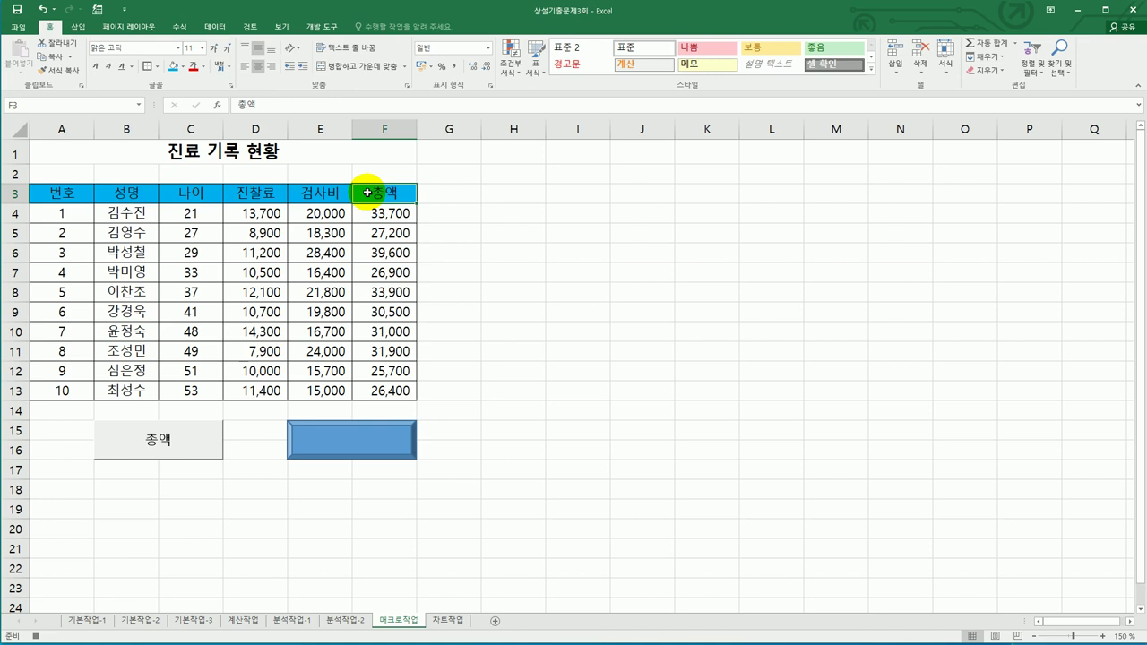
{"action": "left_click", "coordinate": [319, 27]}
{"action": "left_click", "coordinate": [79, 43]}
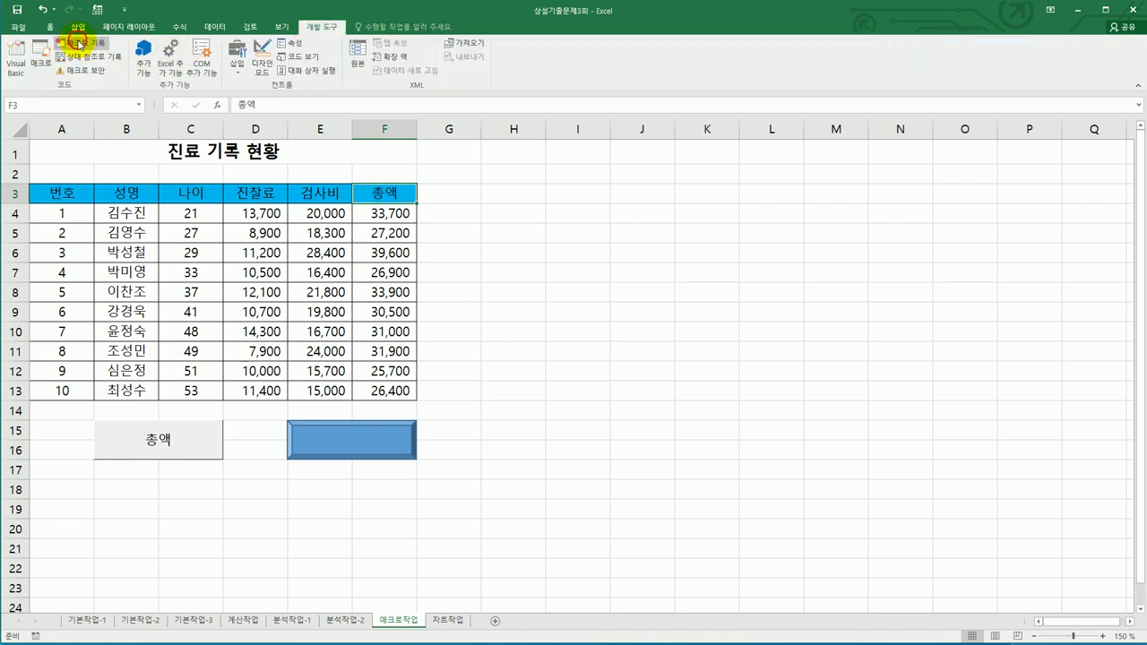
- Label the bevel shape over E15:F16 with the text 채우기
{"action": "right_click", "coordinate": [374, 435]}
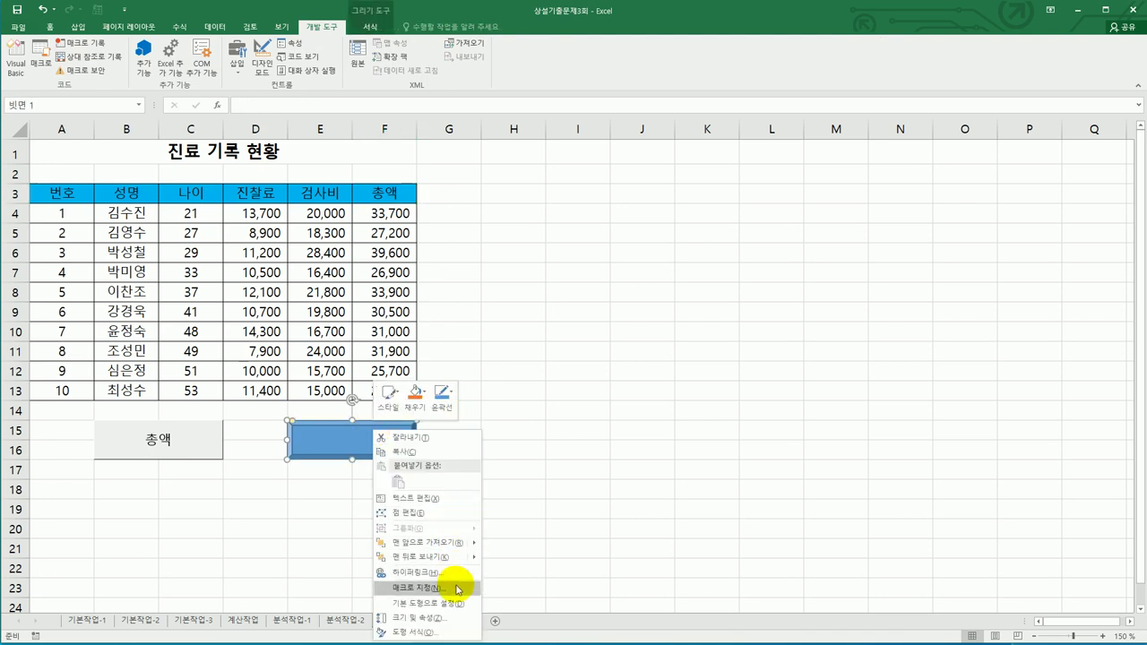
{"action": "left_click", "coordinate": [434, 499]}
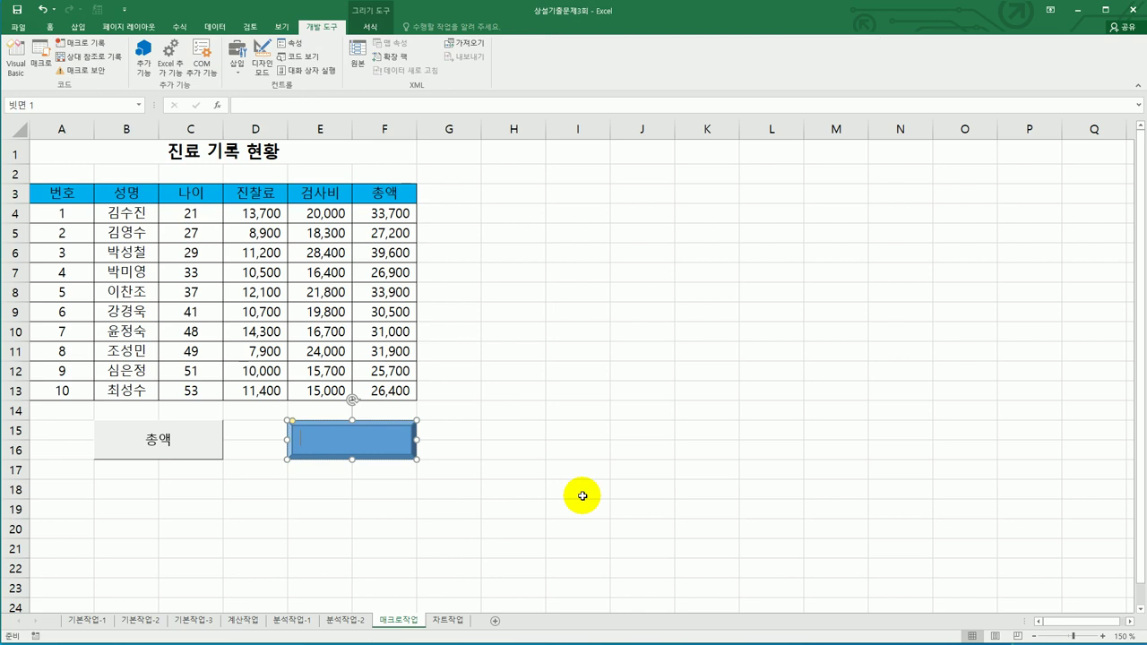
{"action": "type", "text": "ㅊ"}
{"action": "type", "text": "기"}
{"action": "left_click", "coordinate": [621, 486]}
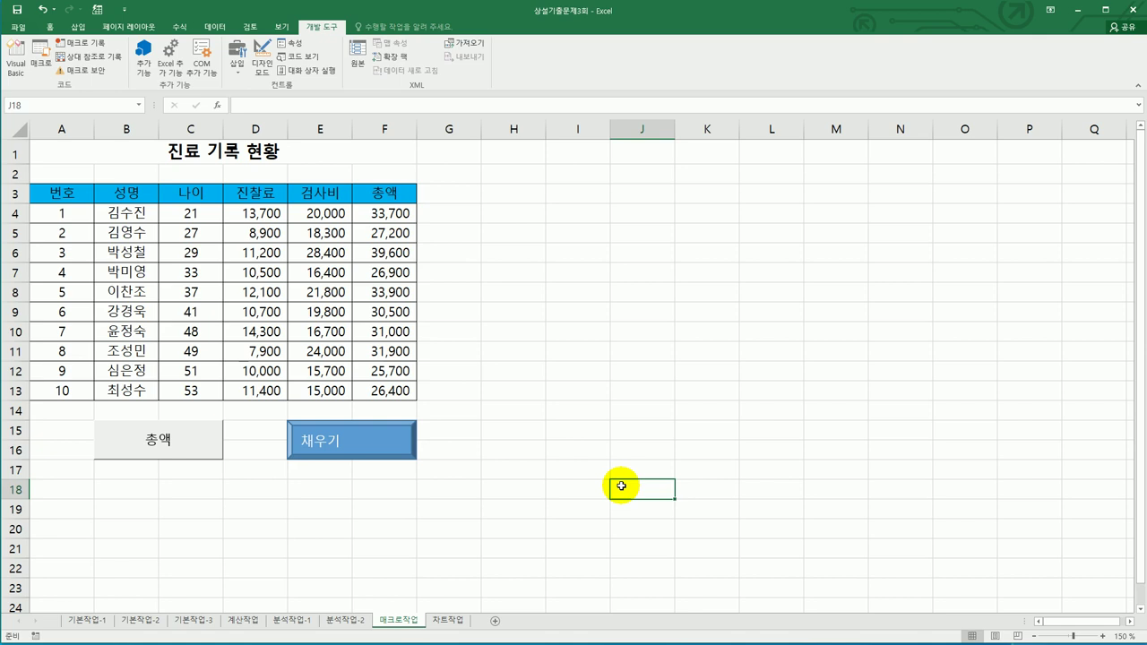
- On the 차트작업 sheet, open the chart's data source selection and clear its existing data range
{"action": "left_click", "coordinate": [448, 619]}
{"action": "scroll", "coordinate": [741, 533], "scroll_direction": "down", "scroll_amount": 3}
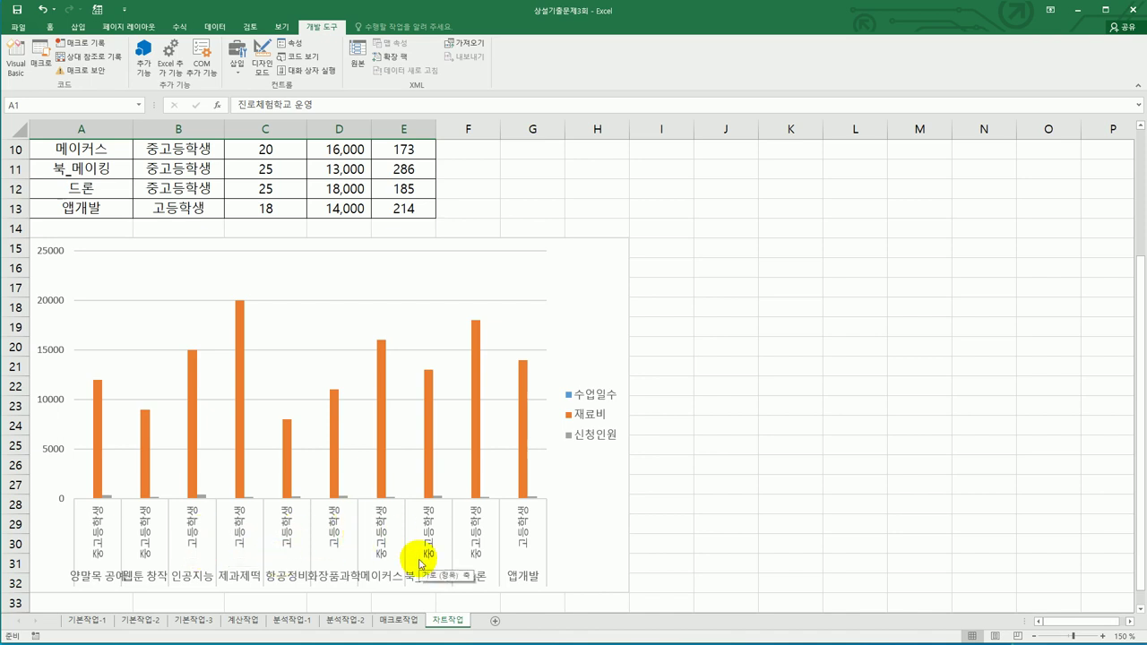
{"action": "right_click", "coordinate": [584, 276]}
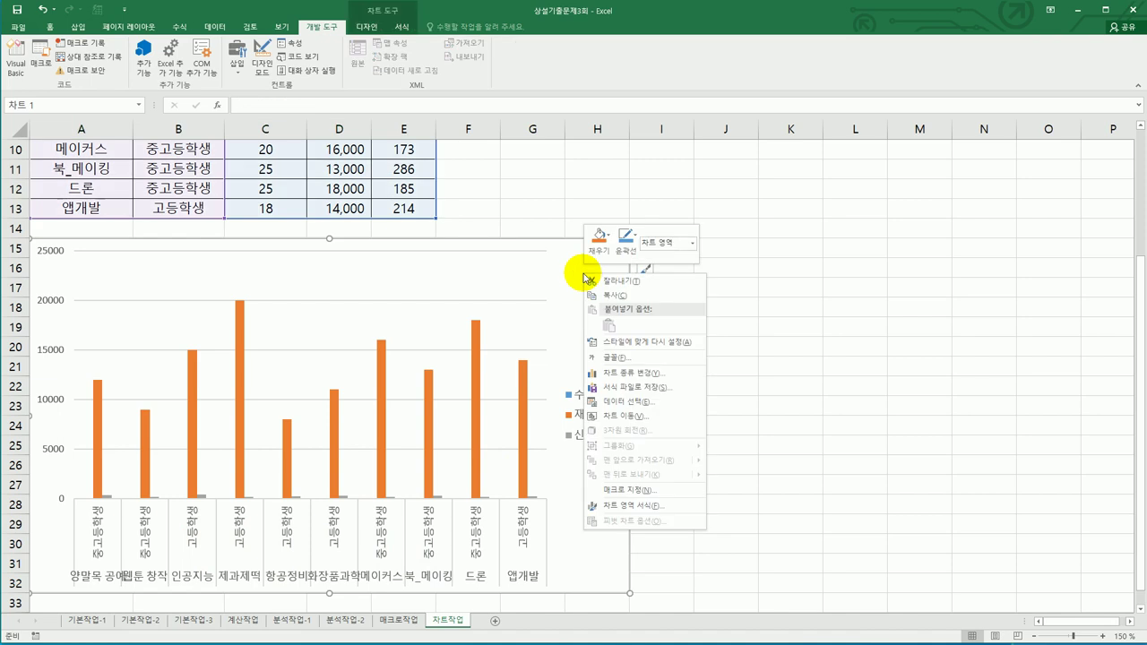
{"action": "left_click", "coordinate": [651, 408]}
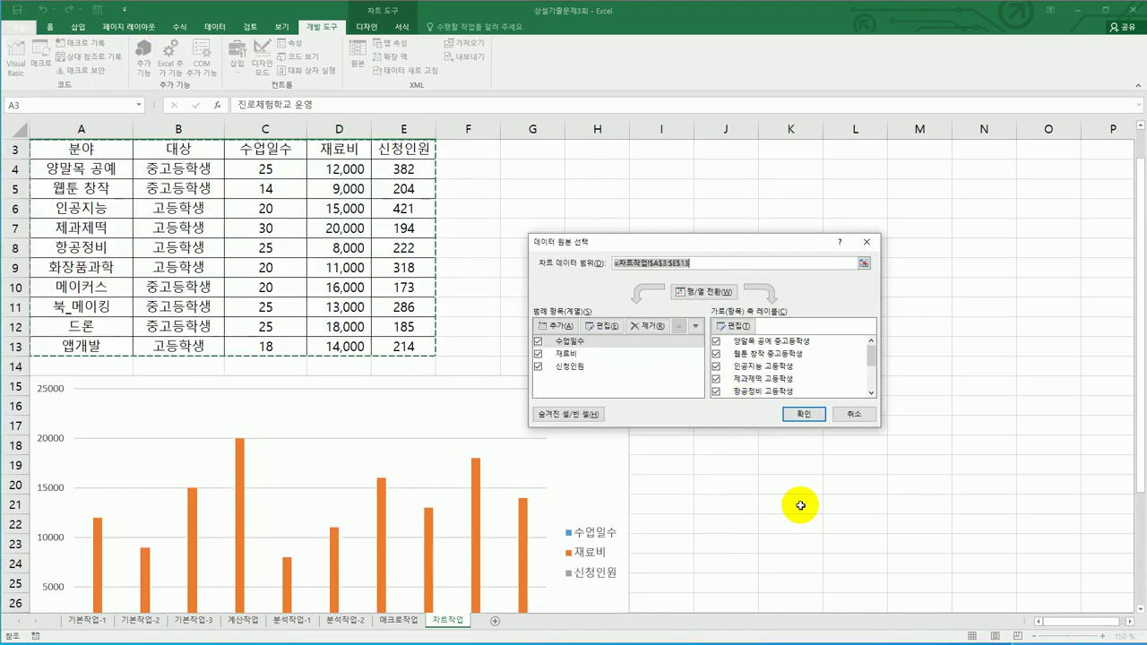
{"action": "scroll", "coordinate": [800, 506], "scroll_direction": "up", "scroll_amount": 1}
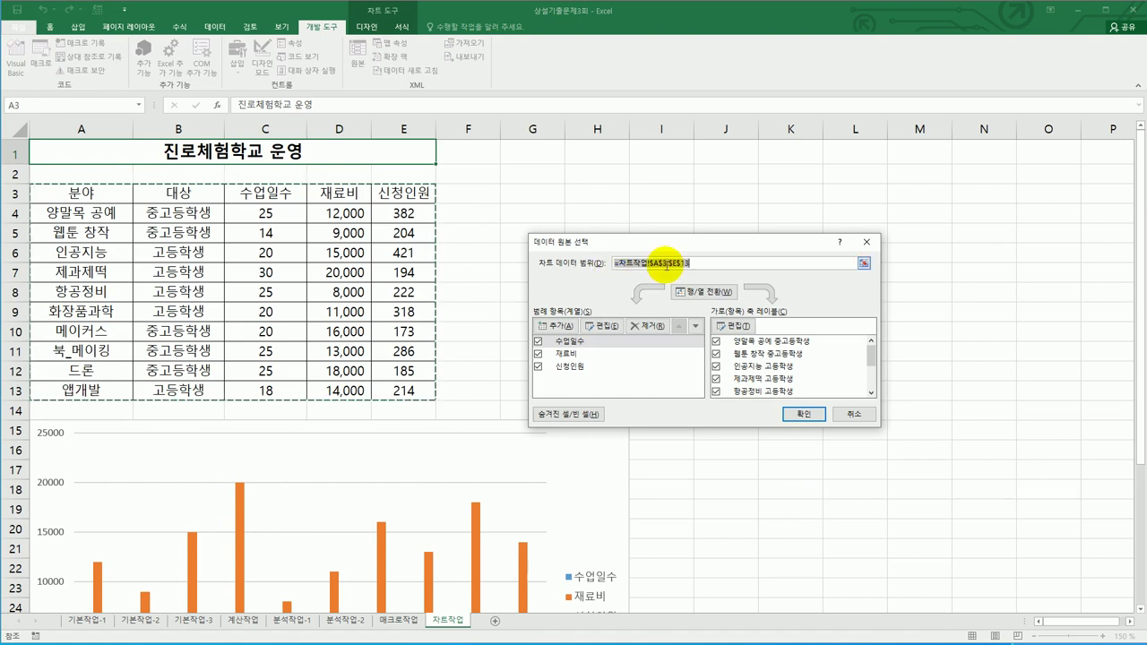
{"action": "key", "text": "Delete"}
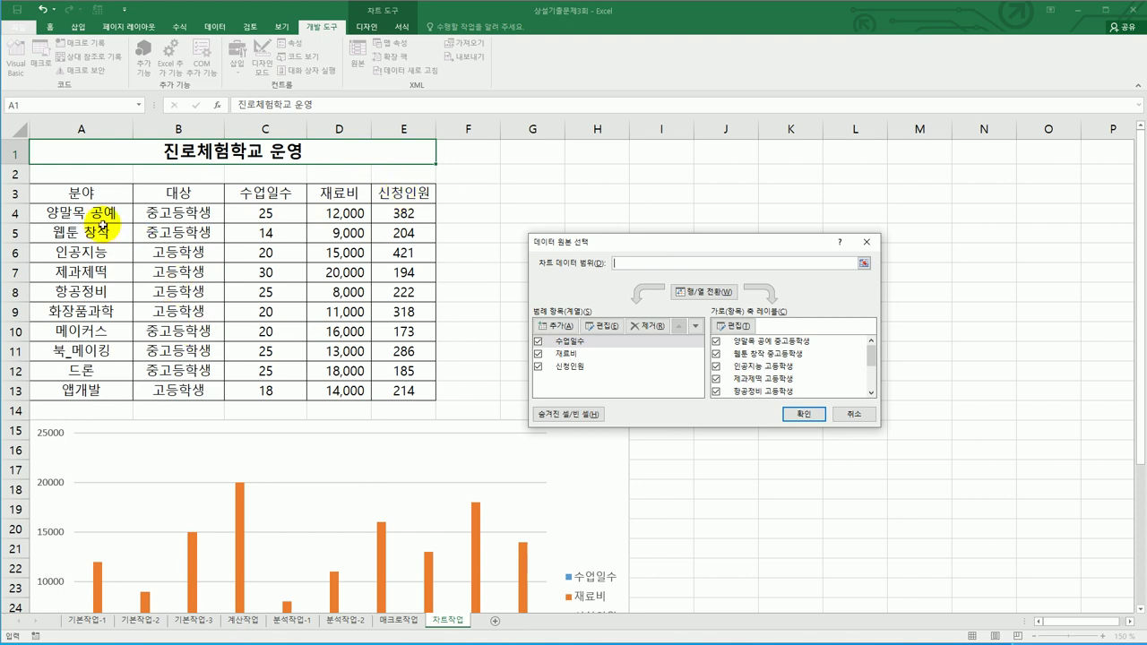
- Set the chart data range to A3, A6:A9, A13, D3:E3, D6:E9 and D13:E13, covering 재료비 and 신청인원 for the 고등학생 rows
{"action": "left_click", "coordinate": [86, 193]}
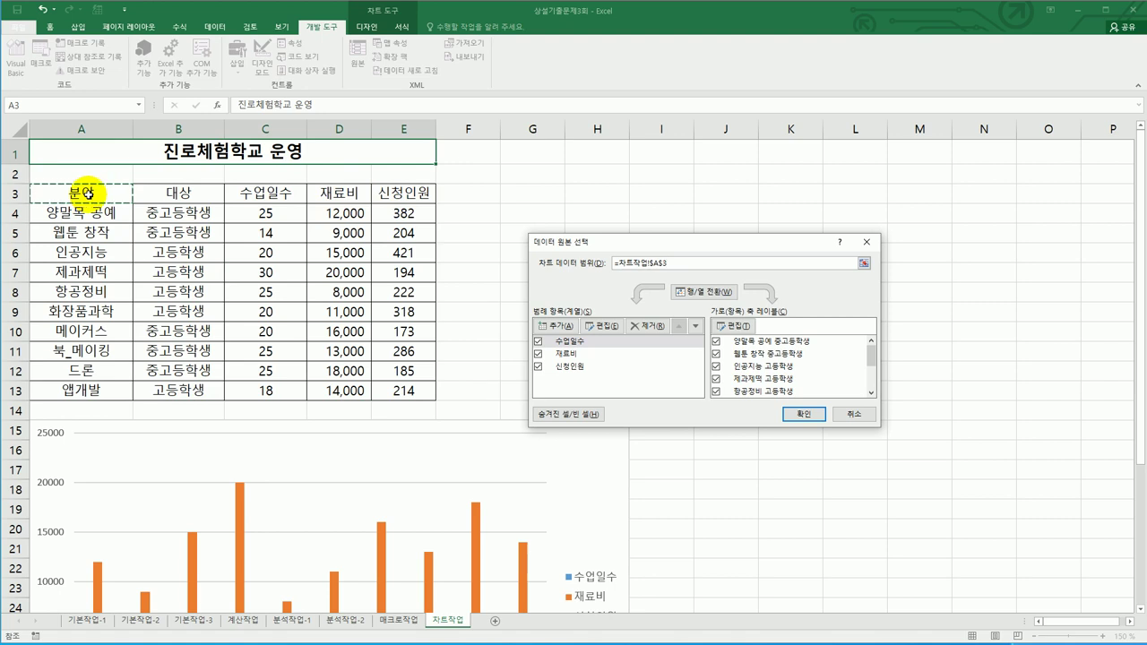
{"action": "left_click_drag", "start_coordinate": [331, 193], "coordinate": [379, 188]}
{"action": "left_click_drag", "start_coordinate": [113, 249], "coordinate": [113, 311]}
{"action": "left_click_drag", "start_coordinate": [340, 253], "coordinate": [400, 312]}
{"action": "left_click", "coordinate": [117, 391], "text": "ctrl"}
{"action": "left_click_drag", "start_coordinate": [340, 391], "coordinate": [381, 394]}
{"action": "scroll", "coordinate": [480, 396], "scroll_direction": "down", "scroll_amount": 1}
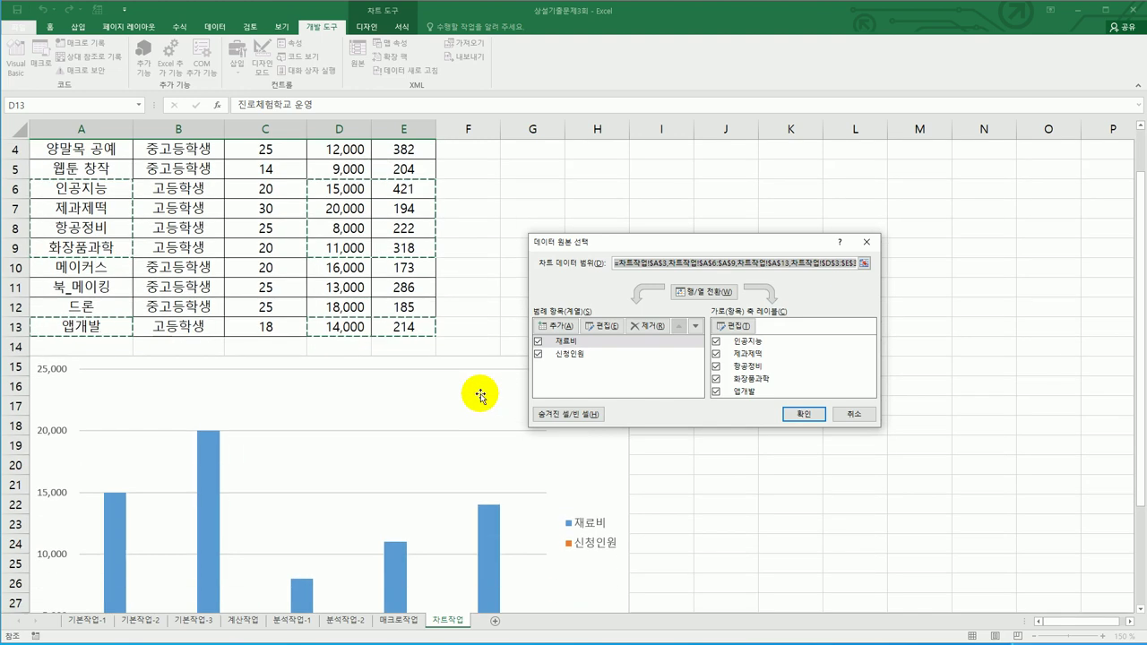
{"action": "scroll", "coordinate": [480, 395], "scroll_direction": "down", "scroll_amount": 3}
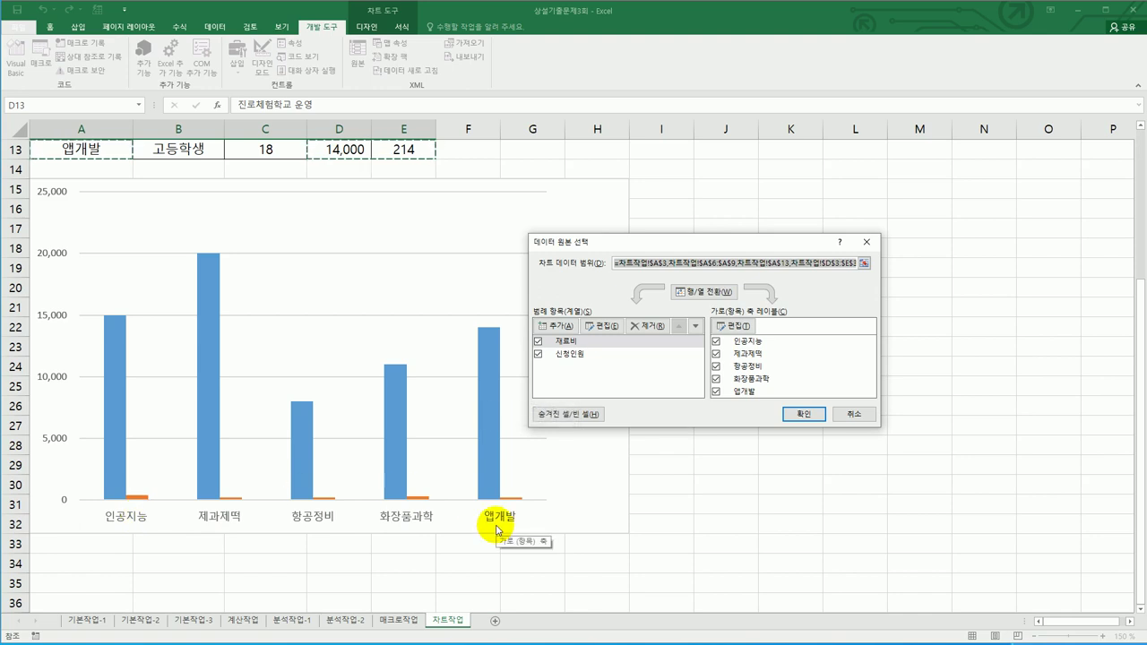
{"action": "left_click", "coordinate": [804, 414]}
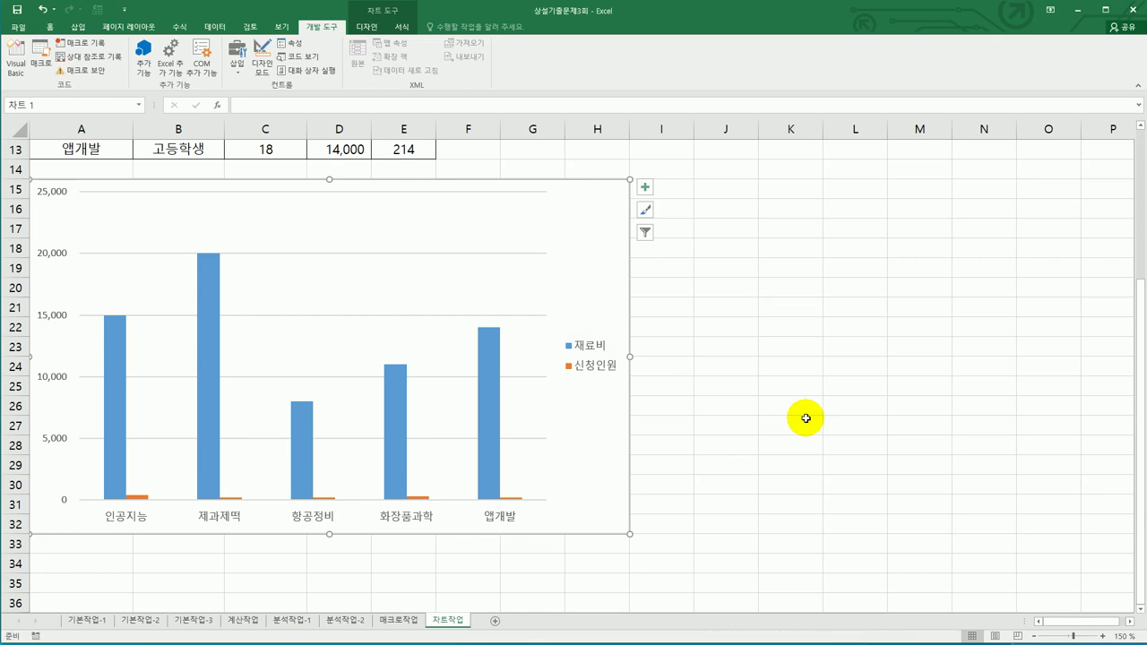
- Change the 재료비 series to a line with markers (표식이 있는 꺾은선형) on the secondary axis
{"action": "left_click", "coordinate": [493, 363]}
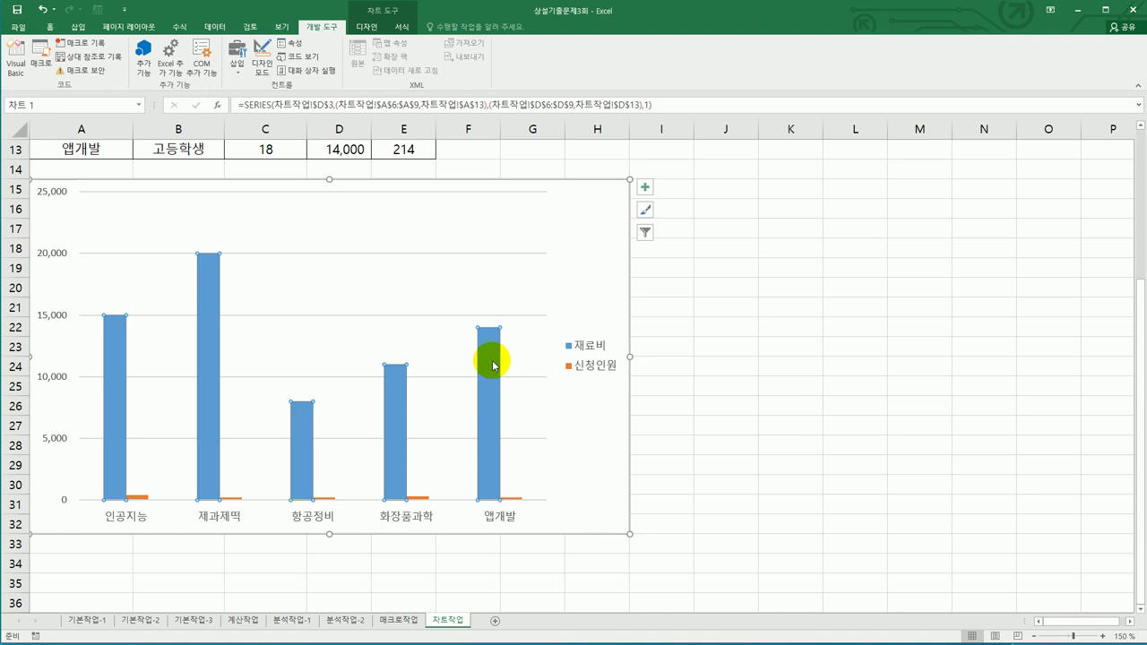
{"action": "right_click", "coordinate": [495, 348]}
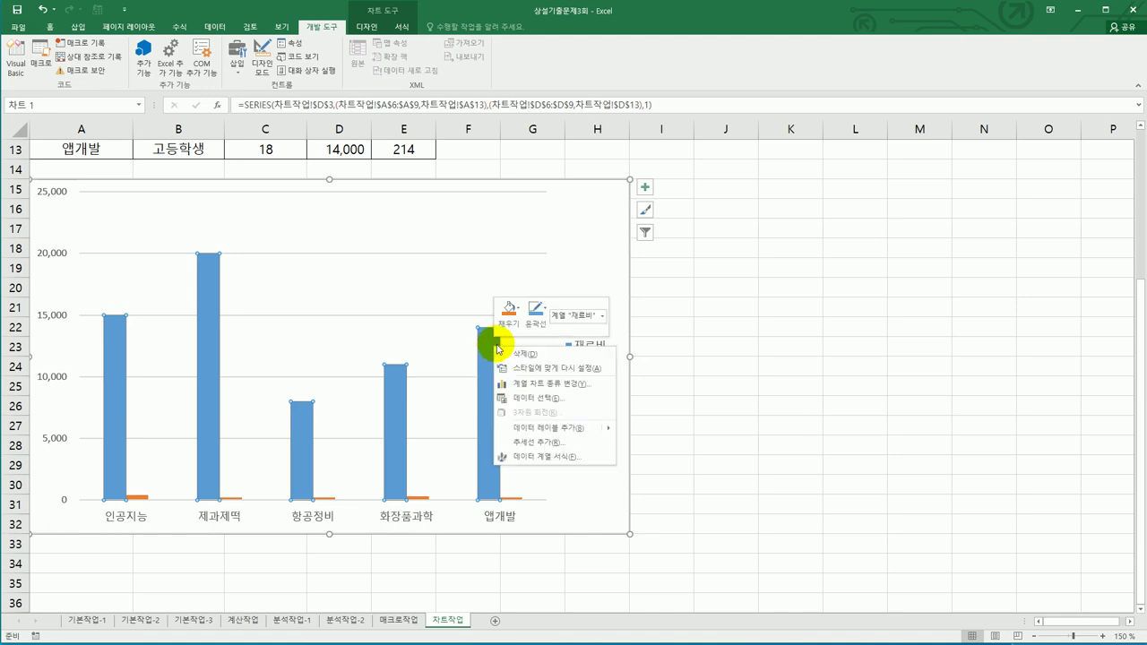
{"action": "left_click", "coordinate": [574, 386]}
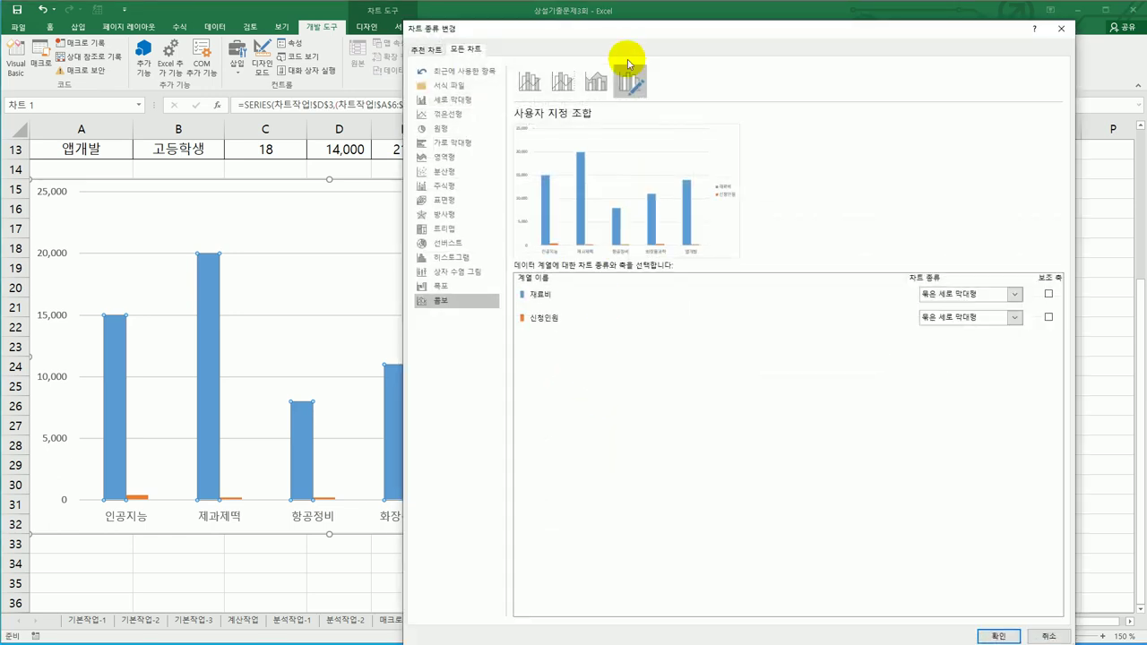
{"action": "left_click_drag", "start_coordinate": [628, 34], "coordinate": [611, 25]}
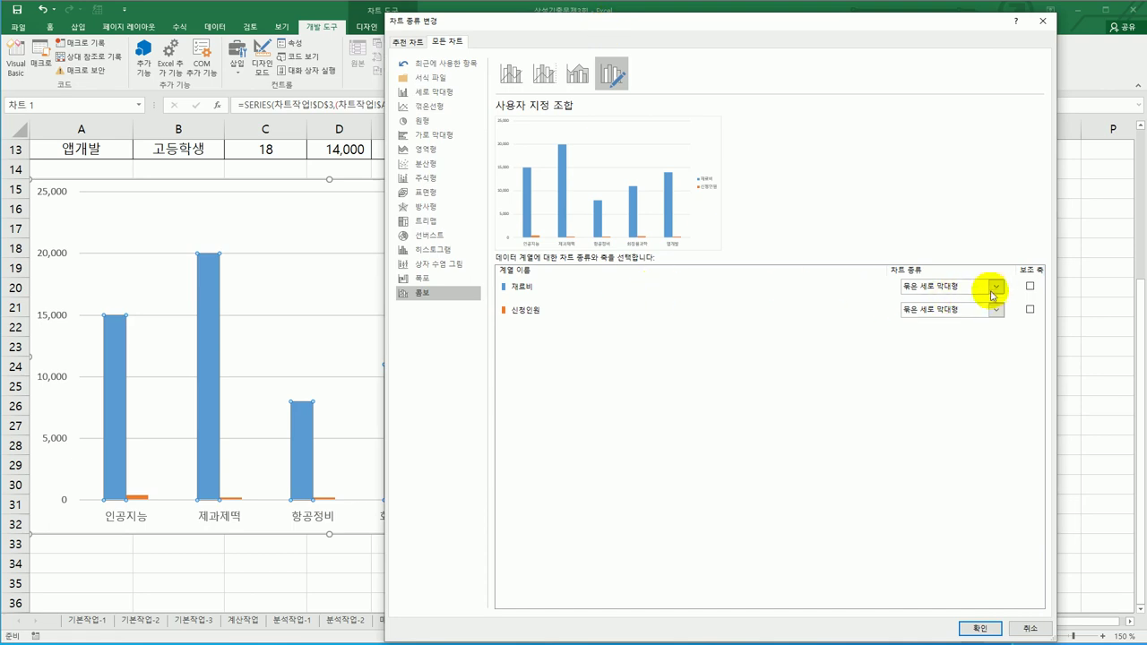
{"action": "left_click", "coordinate": [996, 287]}
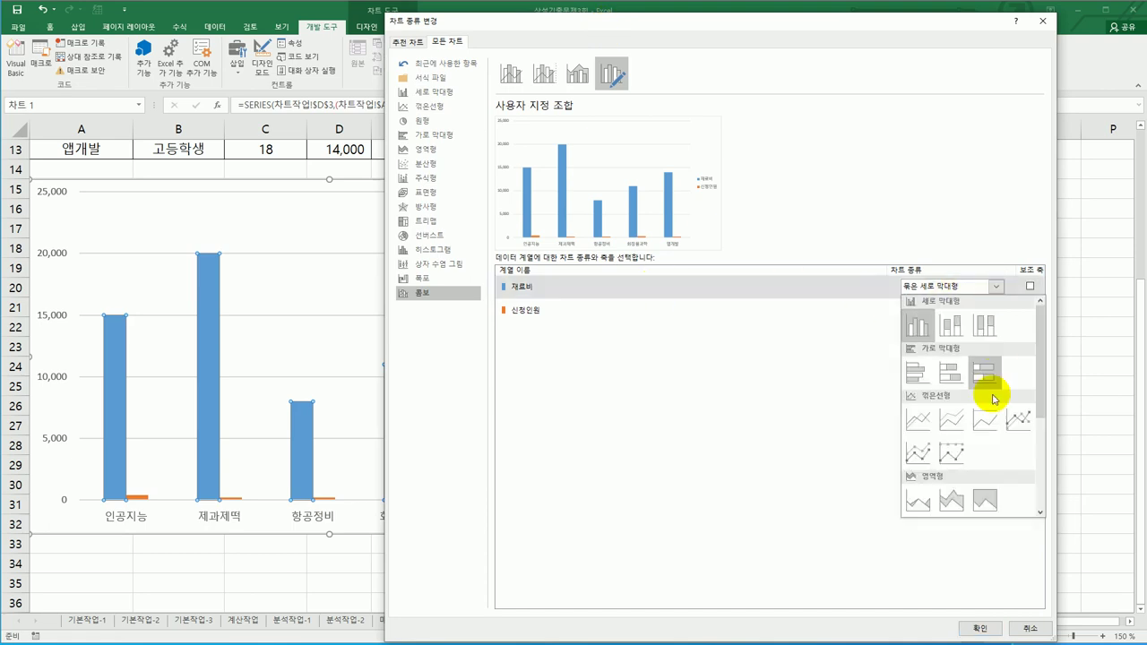
{"action": "left_click", "coordinate": [1019, 433]}
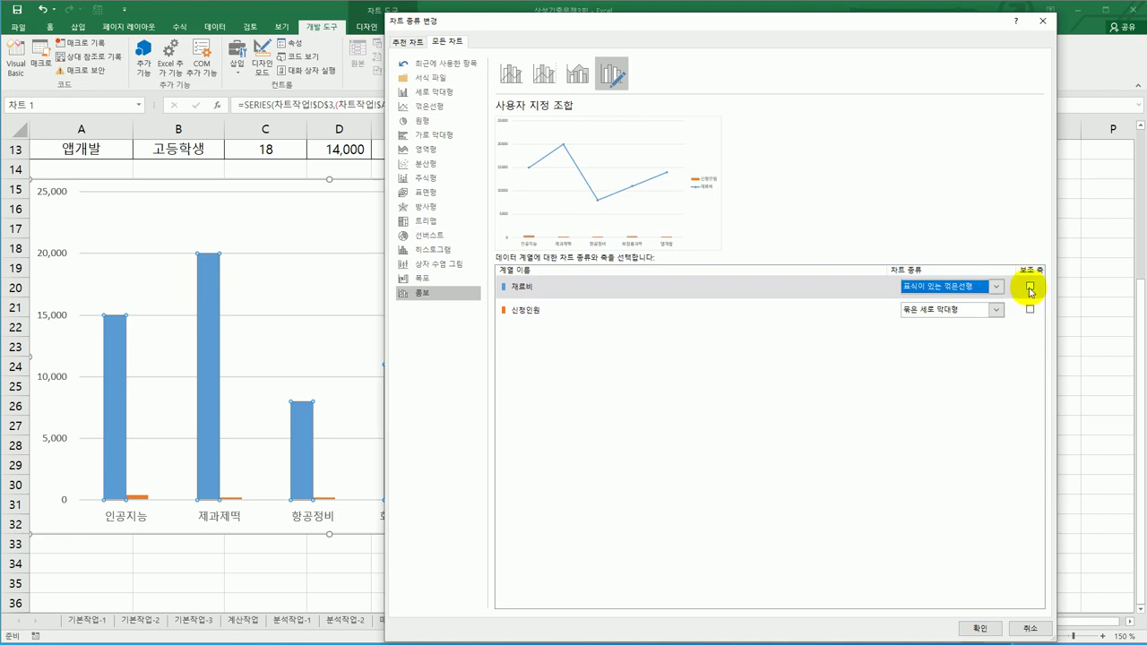
{"action": "left_click", "coordinate": [1030, 288]}
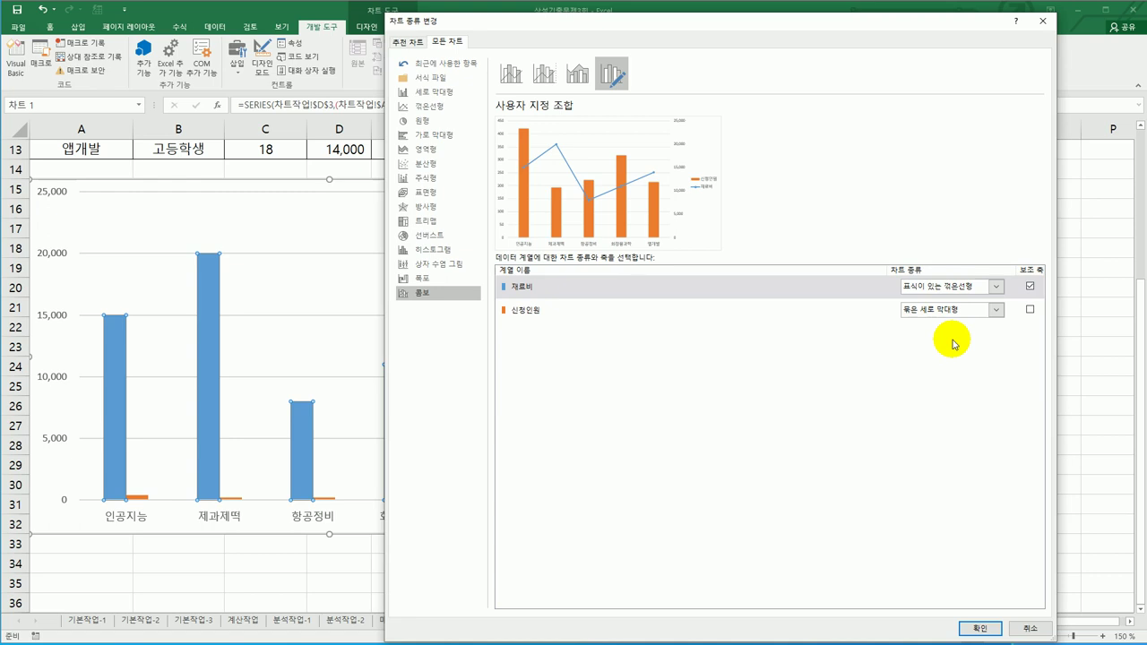
{"action": "left_click", "coordinate": [980, 628]}
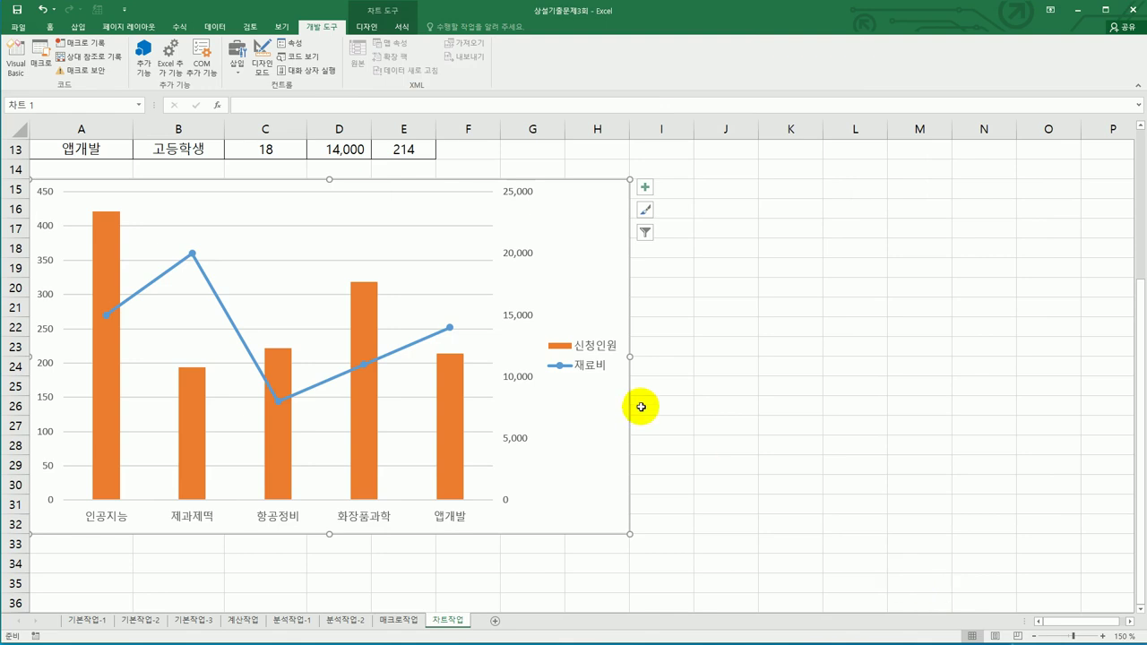
- Add a chart title above the plot area reading 고등학생 진로체험학교
{"action": "left_click", "coordinate": [643, 188]}
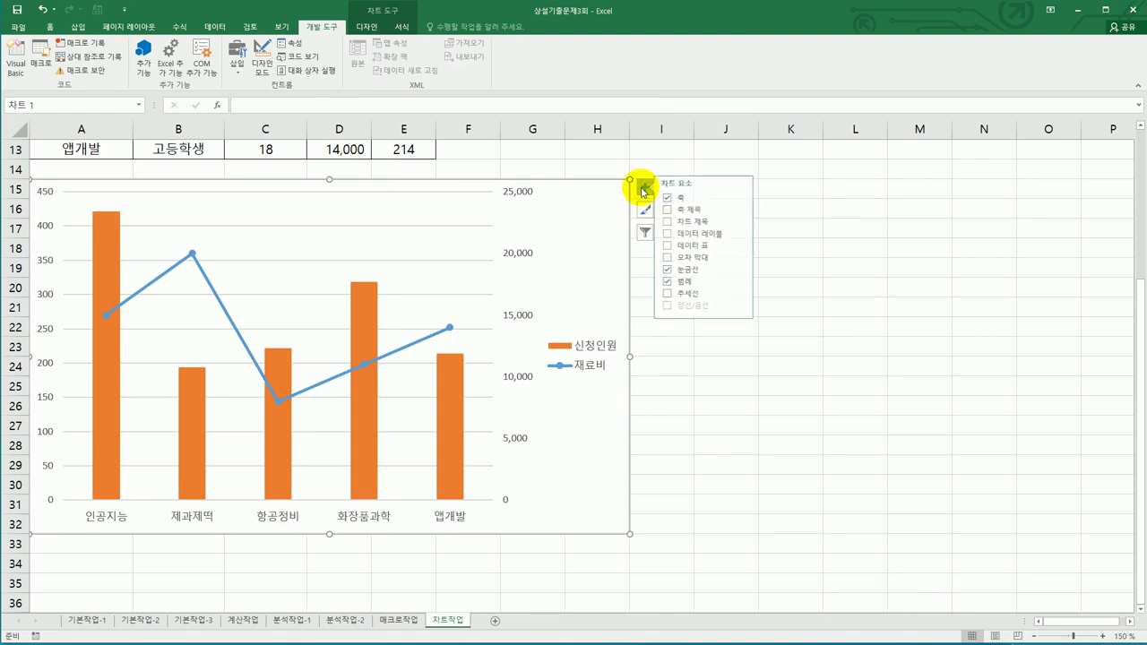
{"action": "left_click", "coordinate": [701, 224]}
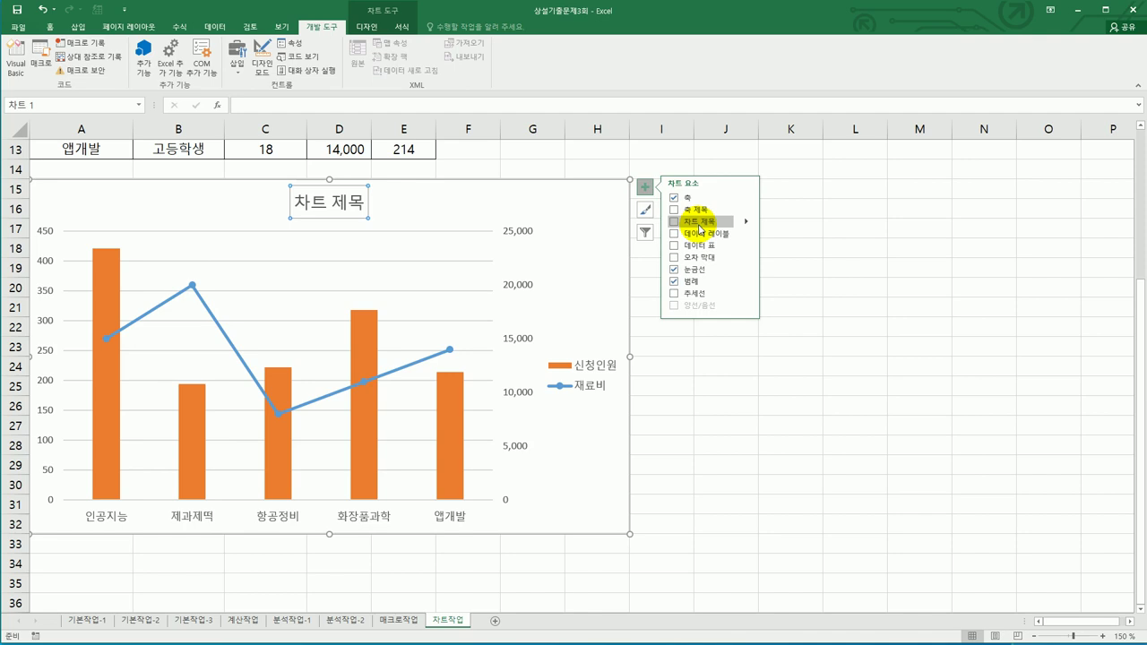
{"action": "left_click", "coordinate": [369, 30]}
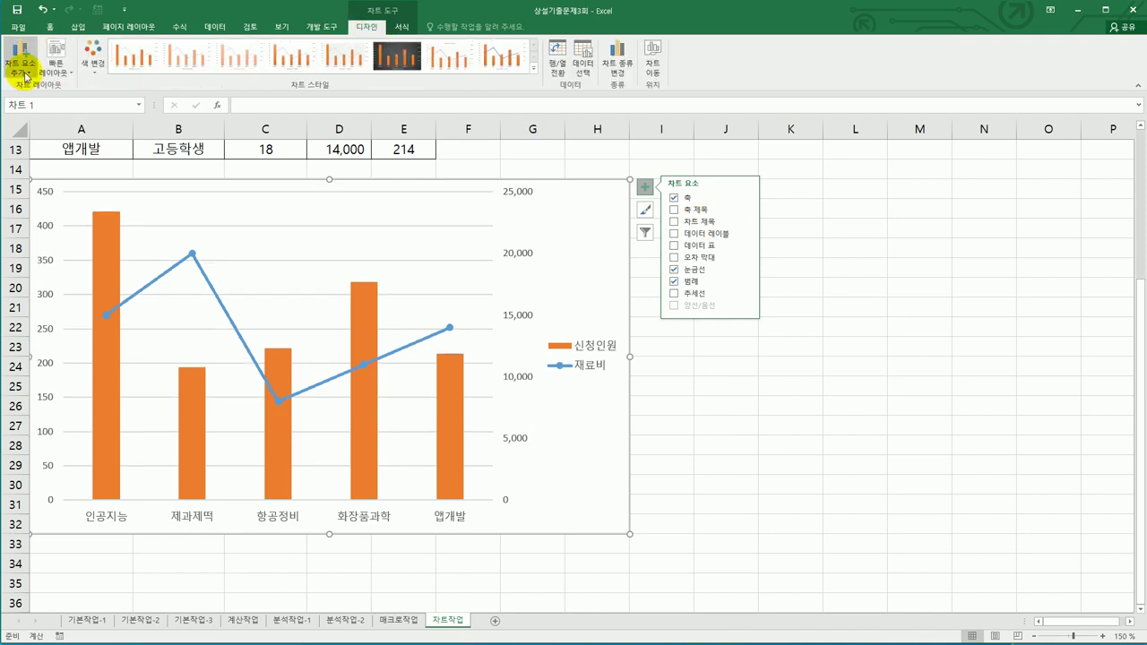
{"action": "left_click", "coordinate": [22, 72]}
{"action": "mouse_move", "coordinate": [51, 113]}
{"action": "left_click", "coordinate": [141, 151]}
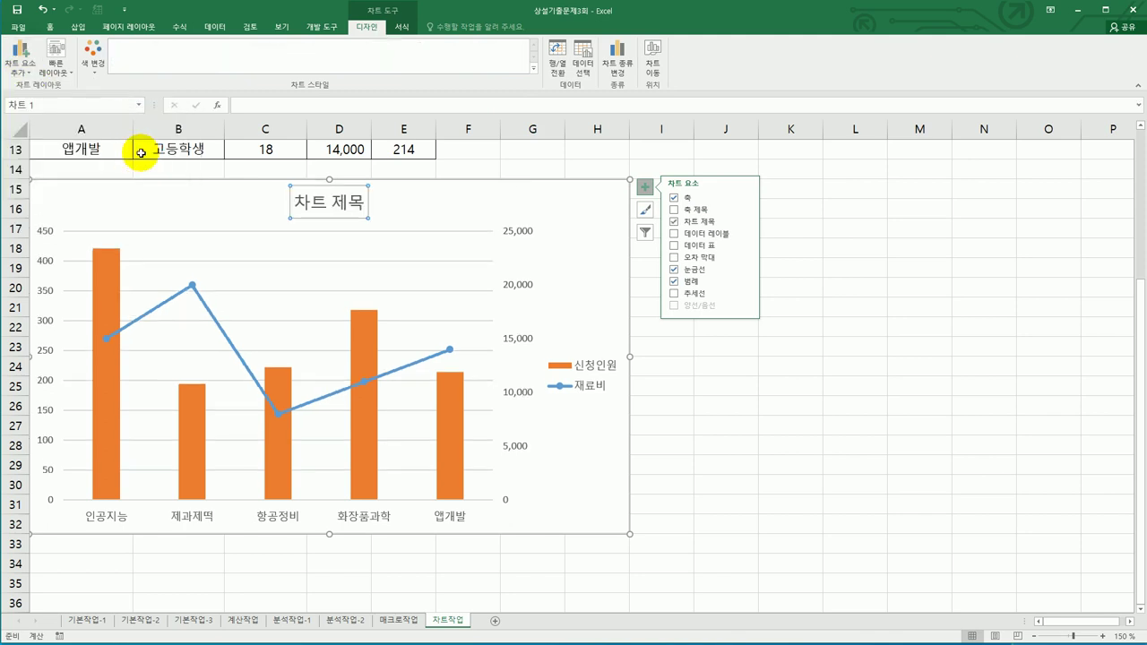
{"action": "left_click_drag", "start_coordinate": [297, 206], "coordinate": [370, 202]}
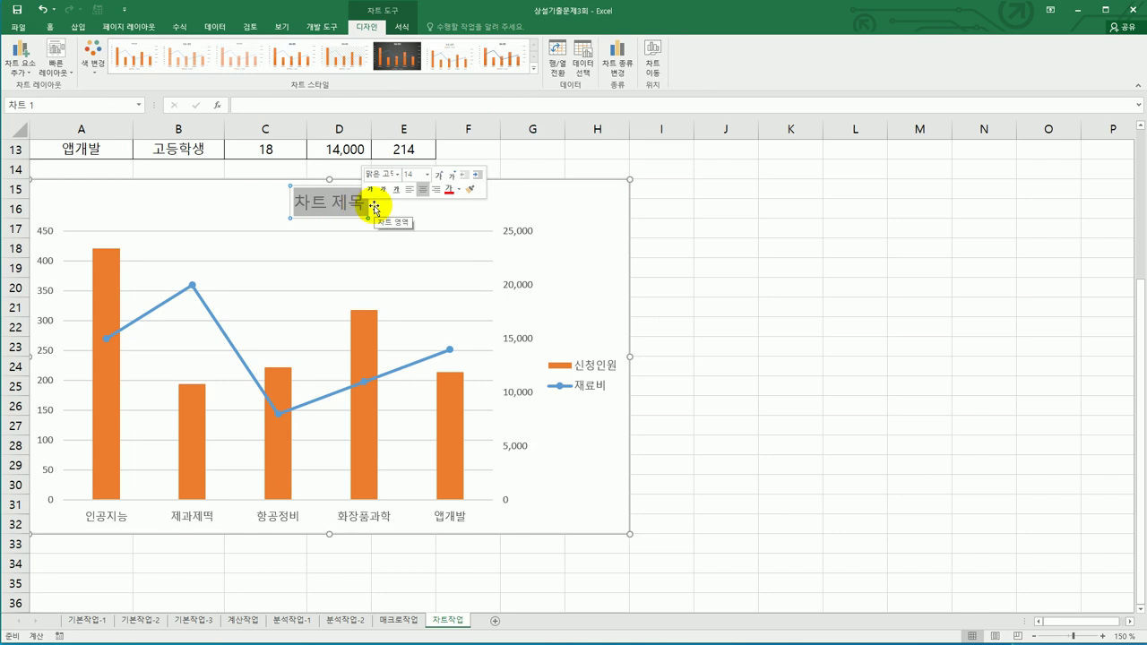
{"action": "type", "text": "고등학생 진로체험학교"}
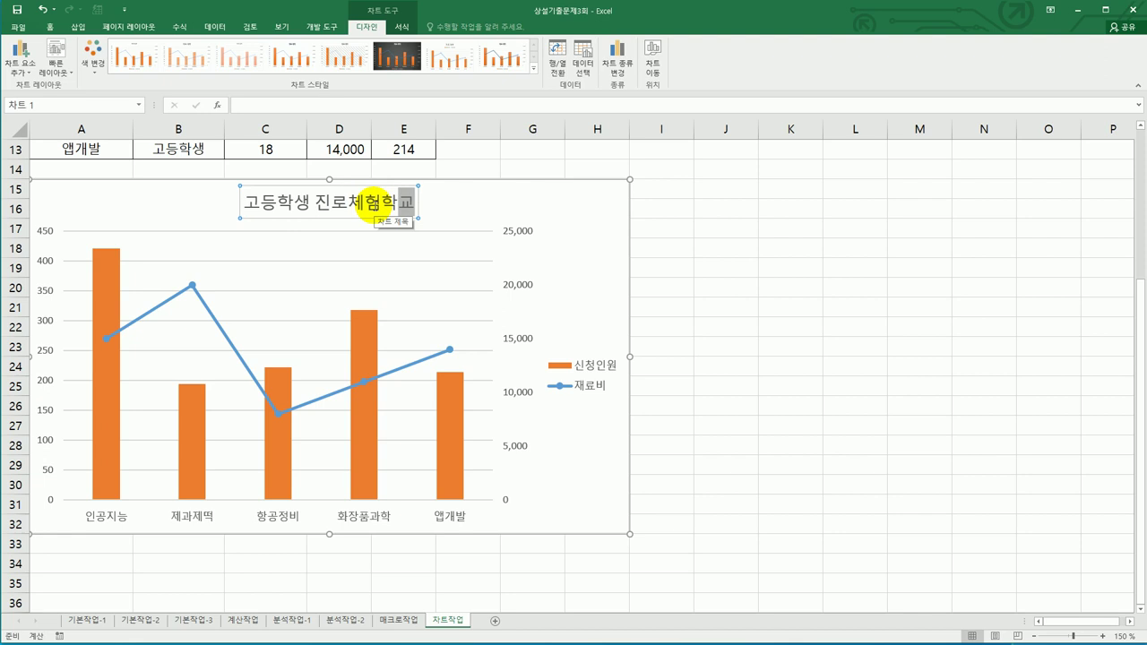
- Set the primary vertical axis maximum to 500 and its major unit to 100
{"action": "left_click", "coordinate": [43, 235]}
{"action": "right_click", "coordinate": [43, 235]}
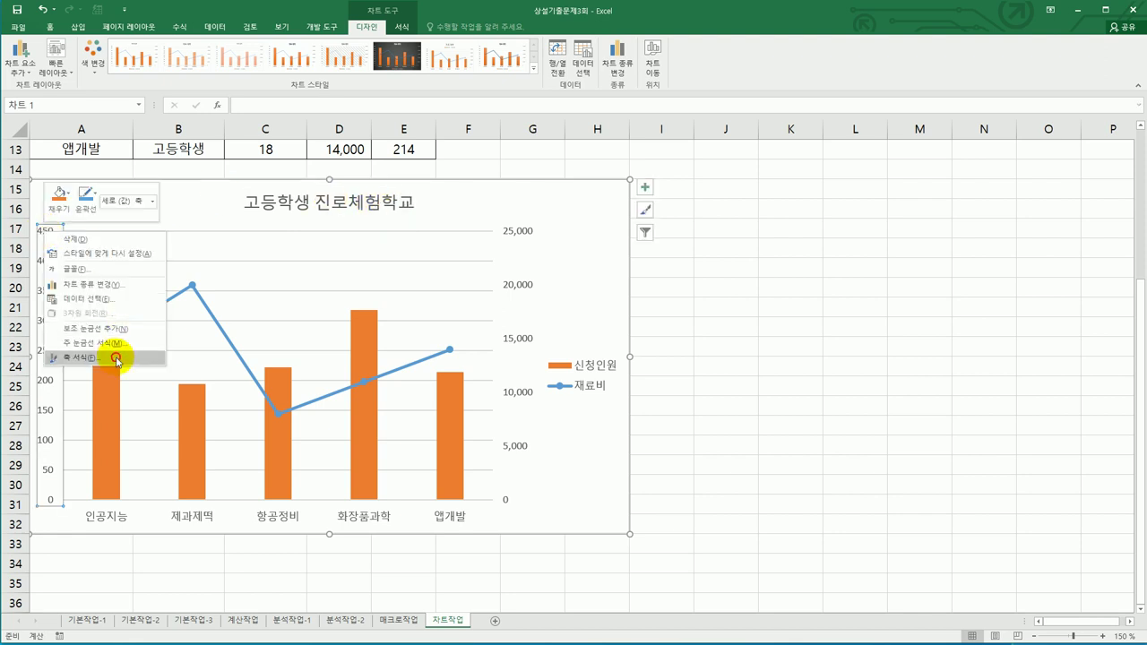
{"action": "left_click", "coordinate": [142, 362]}
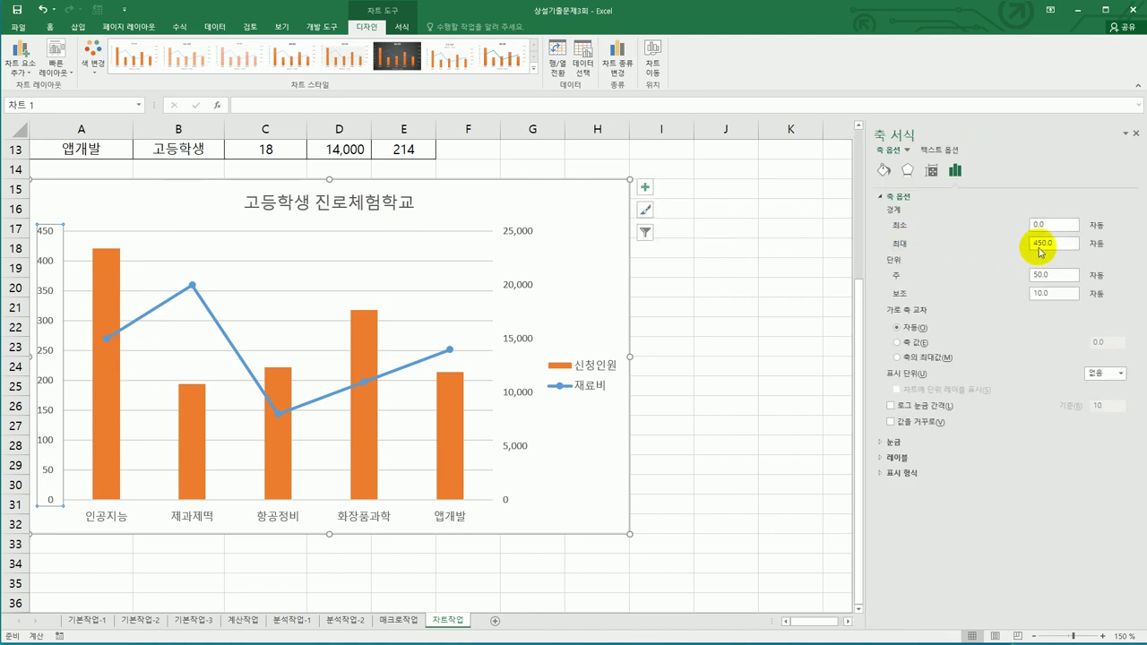
{"action": "double_click", "coordinate": [1042, 245]}
{"action": "type", "text": "500"}
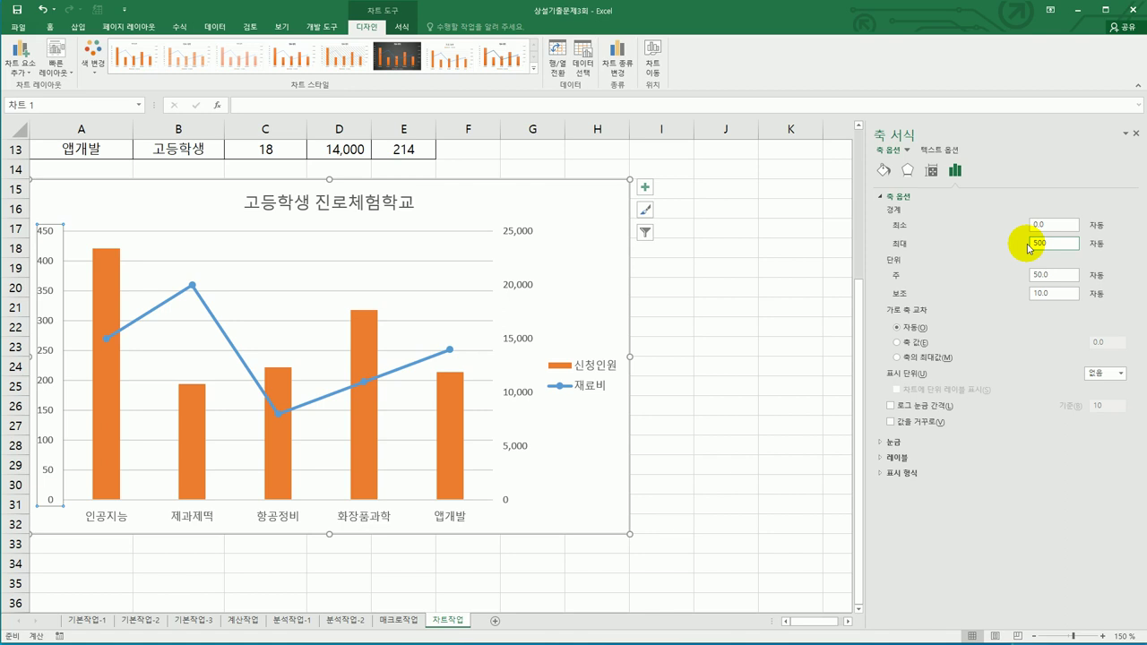
{"action": "double_click", "coordinate": [1021, 275]}
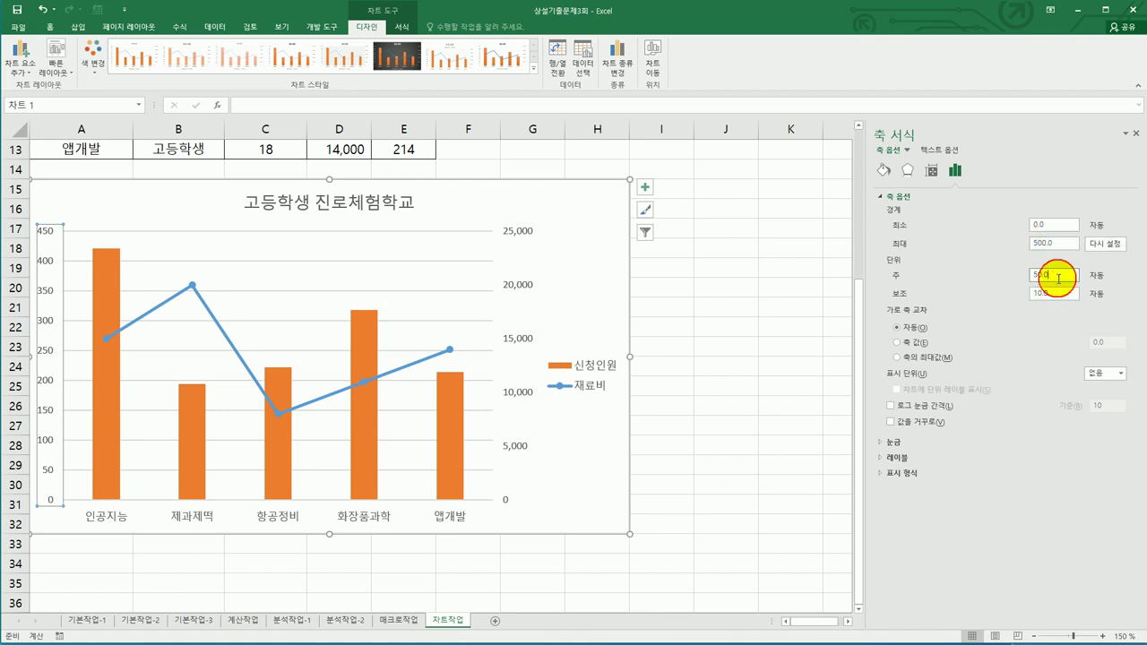
{"action": "type", "text": "100"}
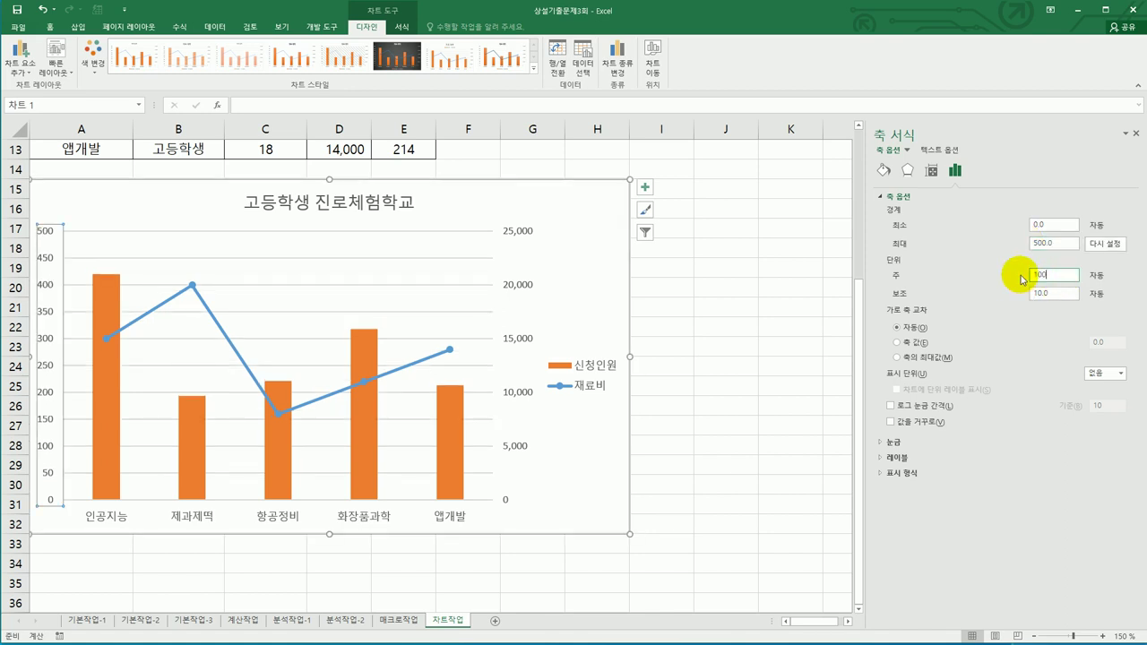
{"action": "key", "text": "Return"}
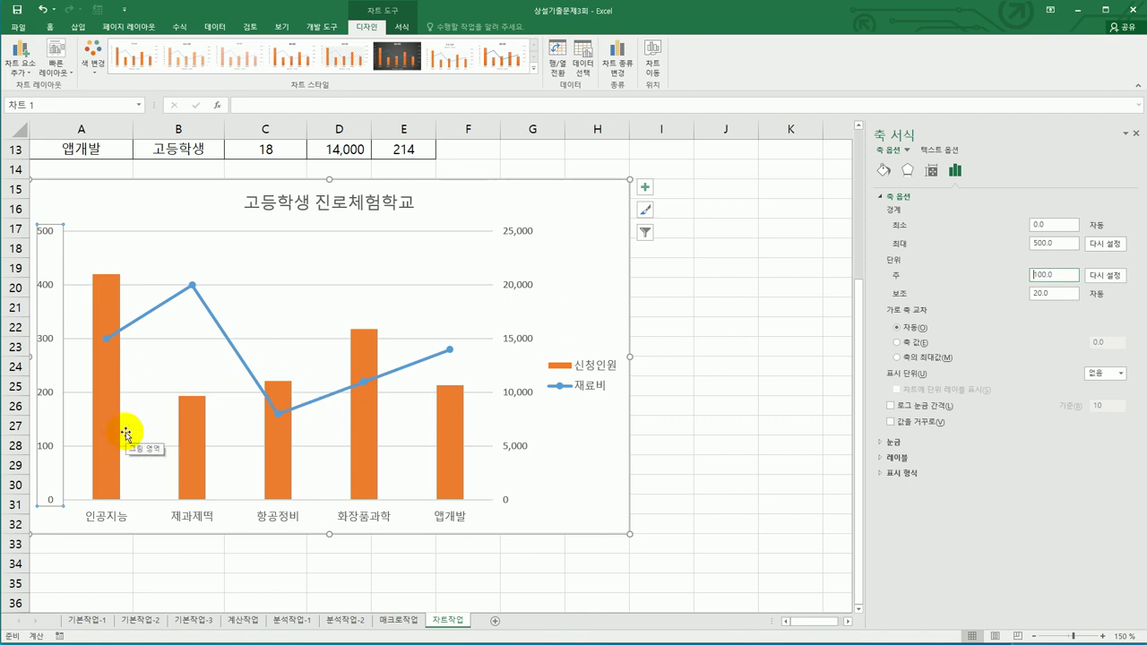
- Add a data label at the inside end (안쪽 끝에) of only the 인공지능 bar in the 신청인원 series
{"action": "left_click", "coordinate": [107, 309]}
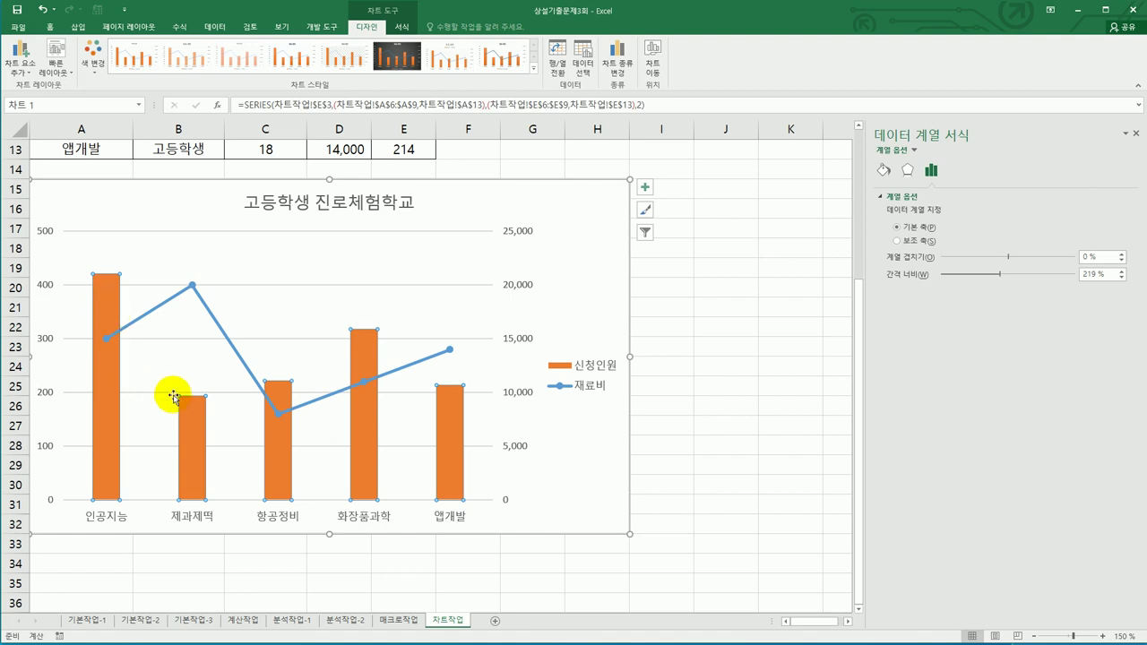
{"action": "left_click", "coordinate": [109, 304]}
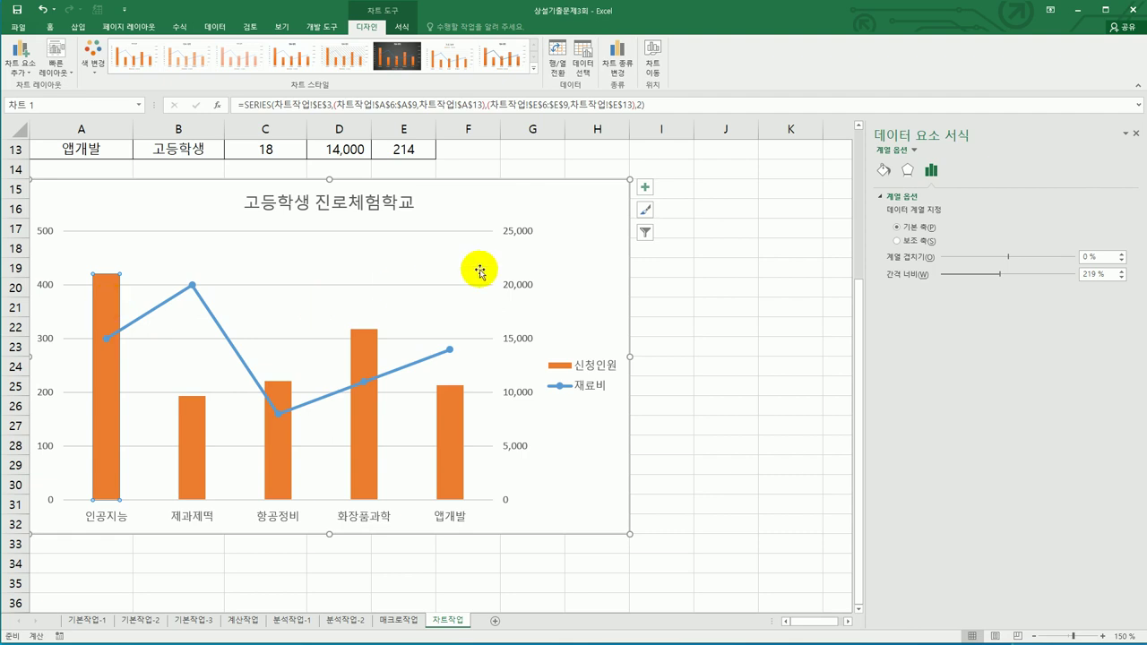
{"action": "left_click", "coordinate": [646, 186]}
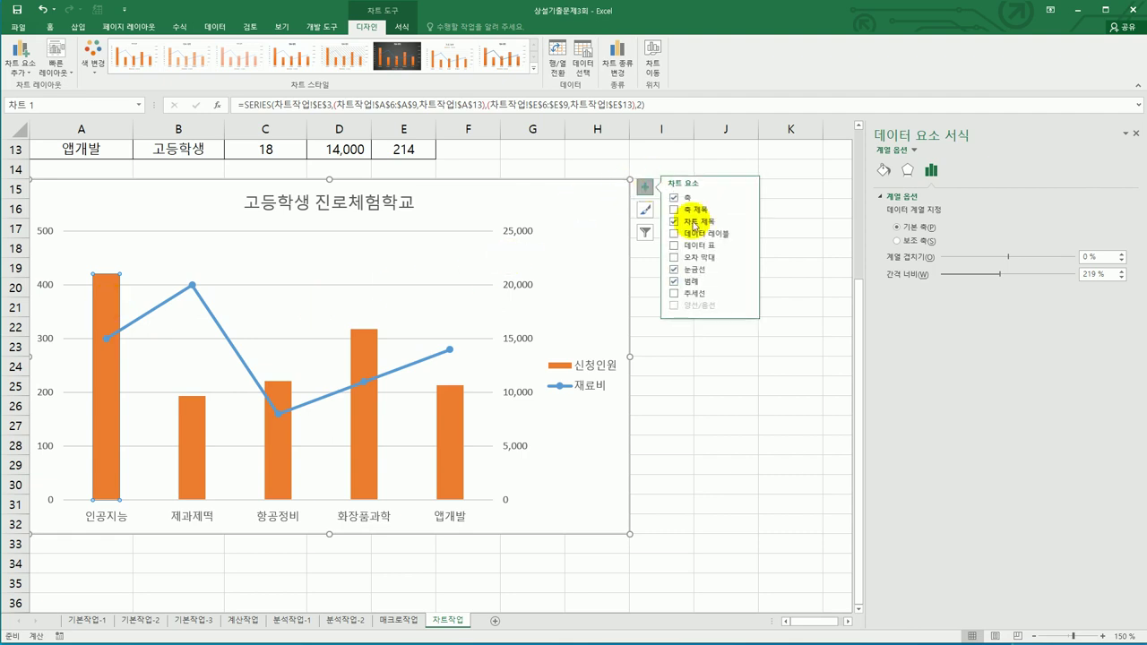
{"action": "left_click", "coordinate": [751, 234]}
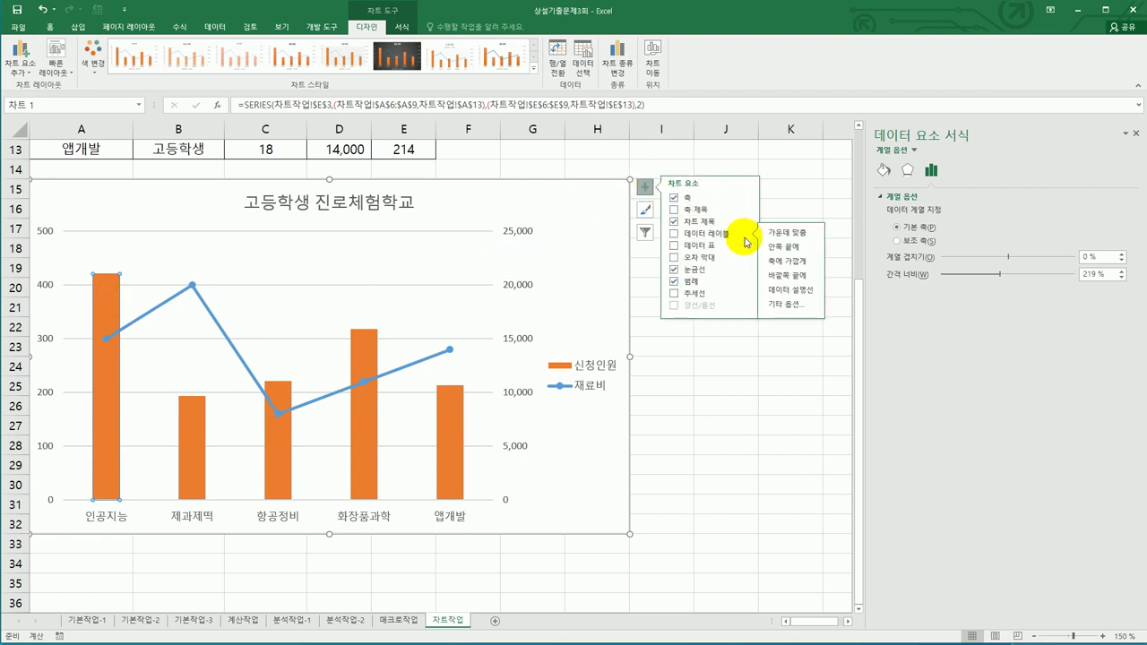
{"action": "left_click", "coordinate": [809, 249]}
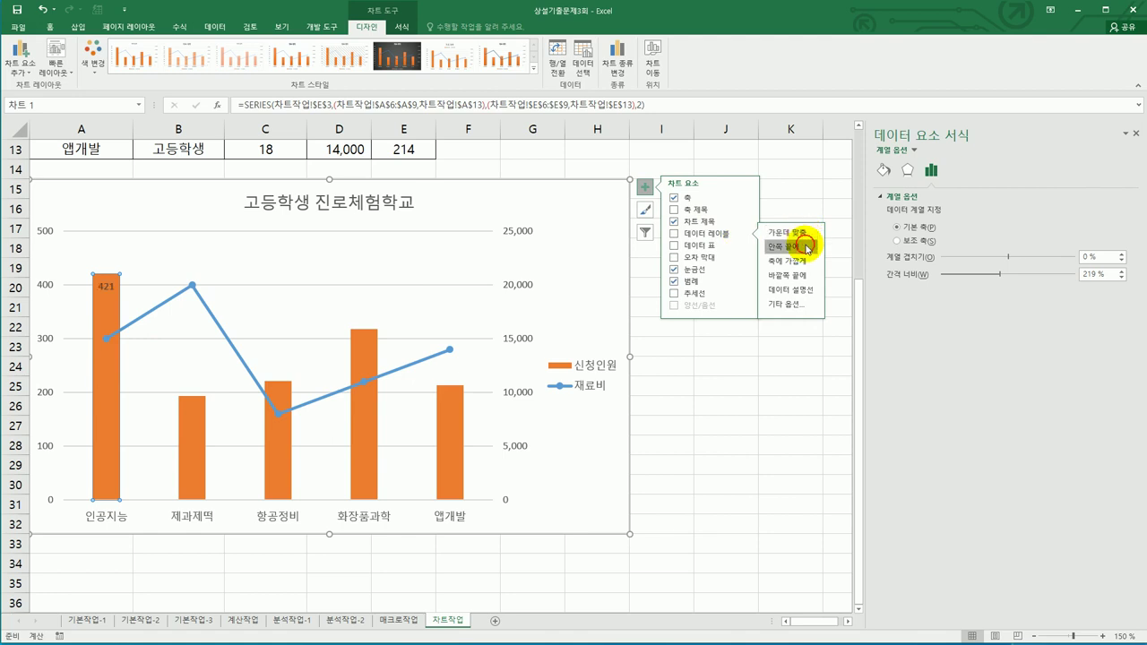
{"action": "left_click", "coordinate": [778, 439]}
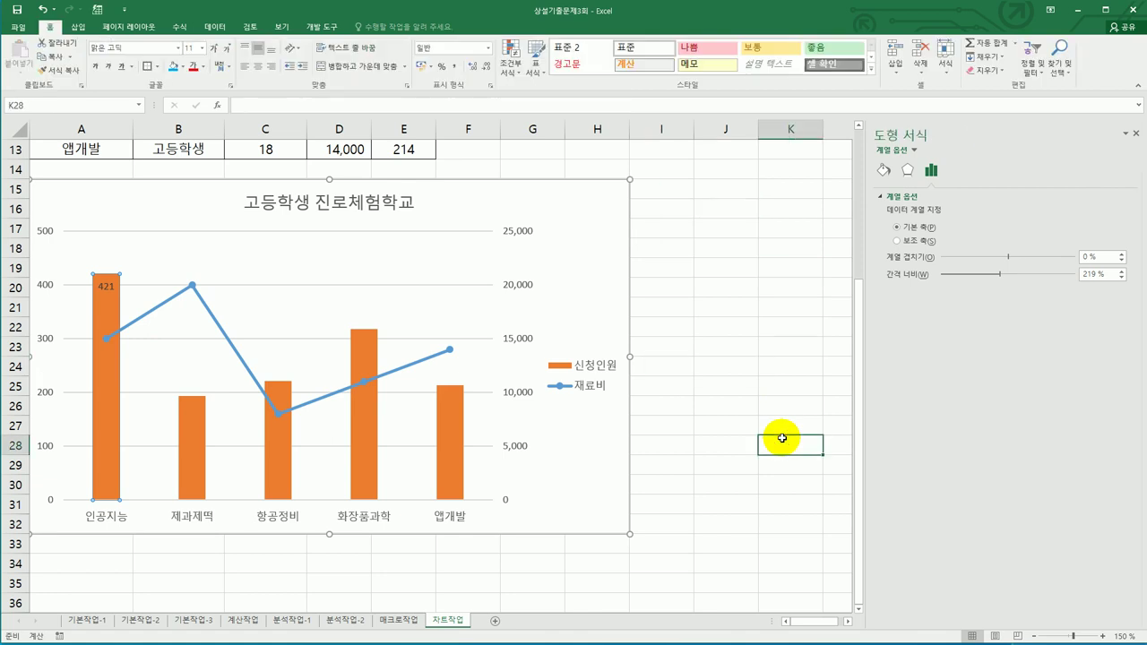
{"action": "left_click", "coordinate": [753, 551]}
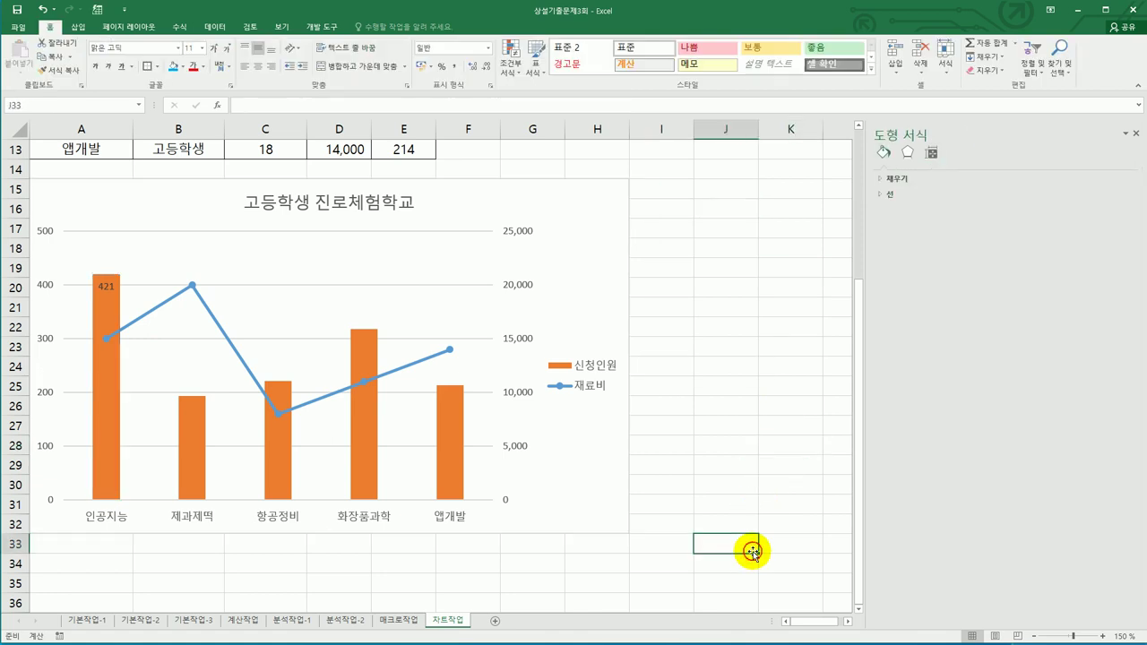